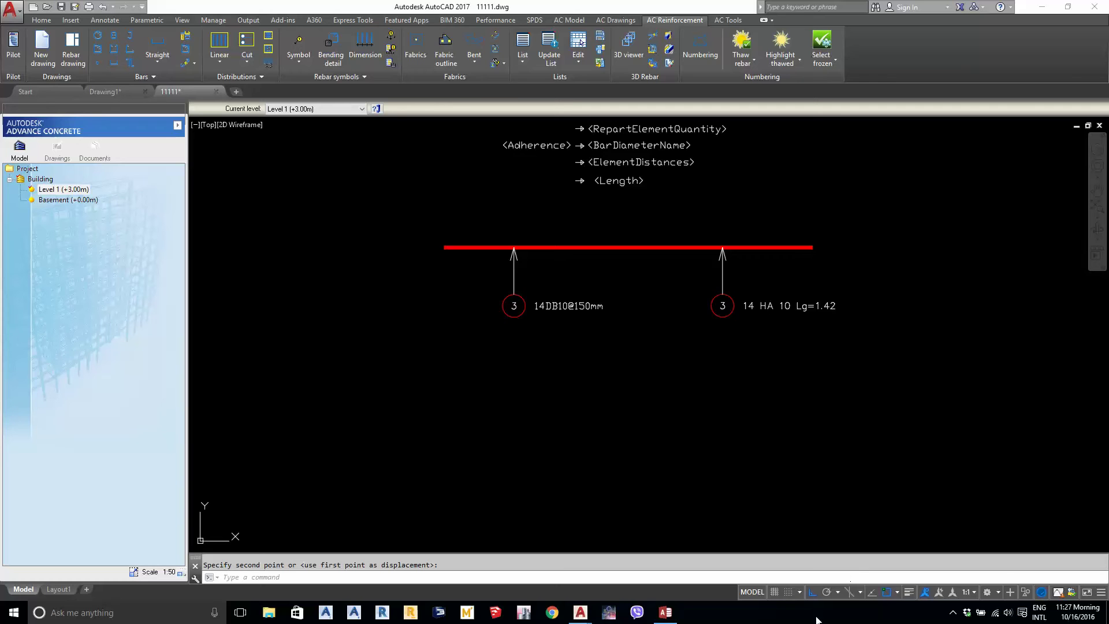
Inspect the rebar labels, leaving the <Length> template text unchanged
scroll(549, 418, "up", 4)
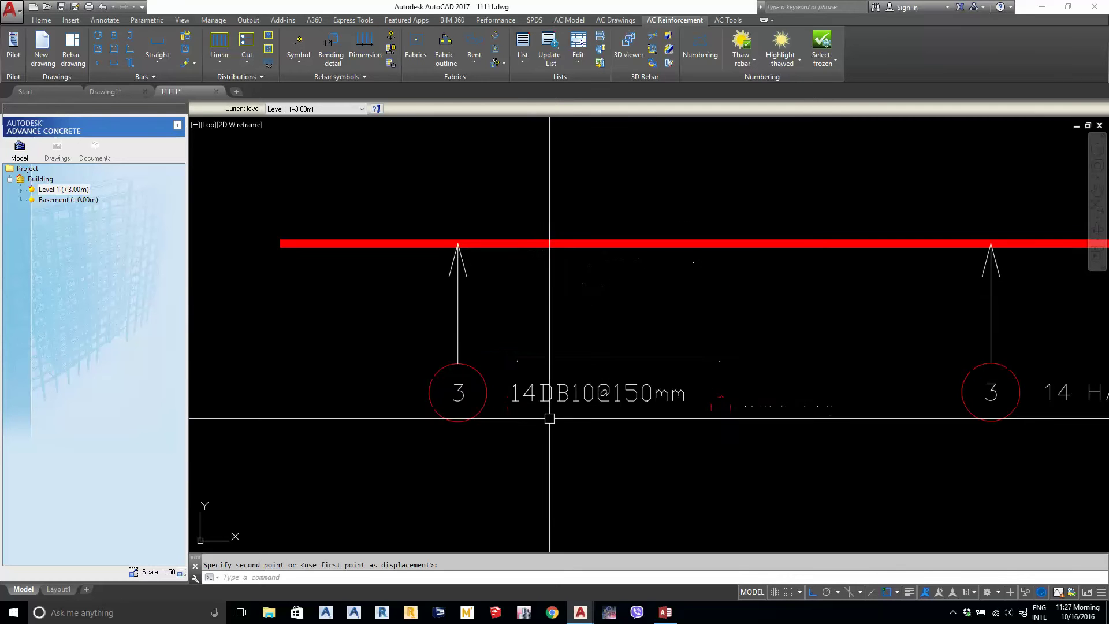
scroll(545, 418, "up", 2)
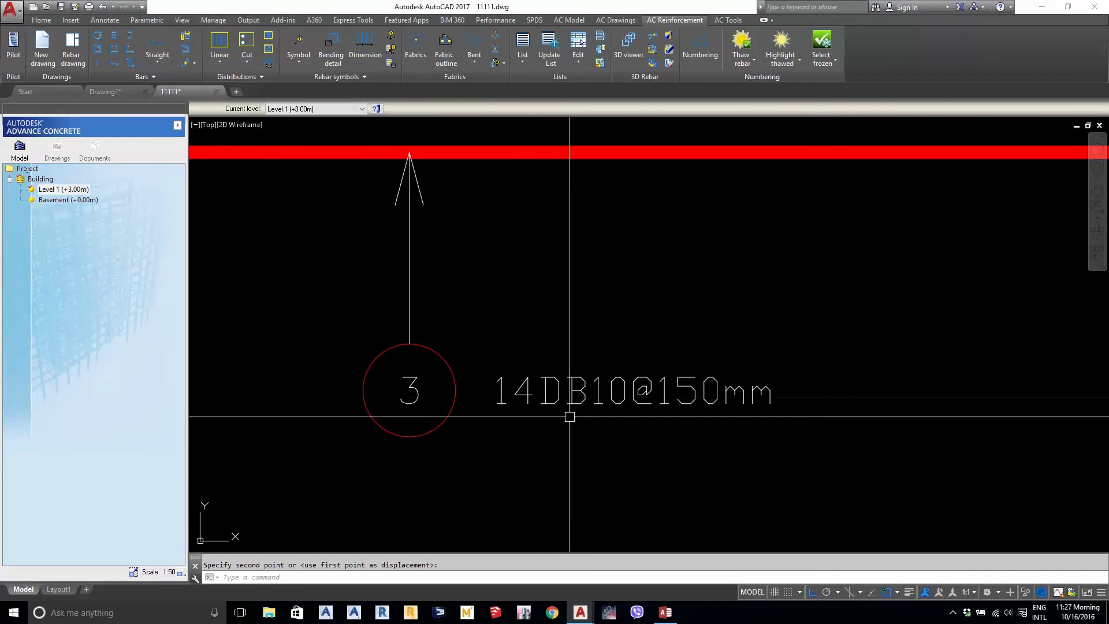
middle_click_drag(619, 408, 615, 406)
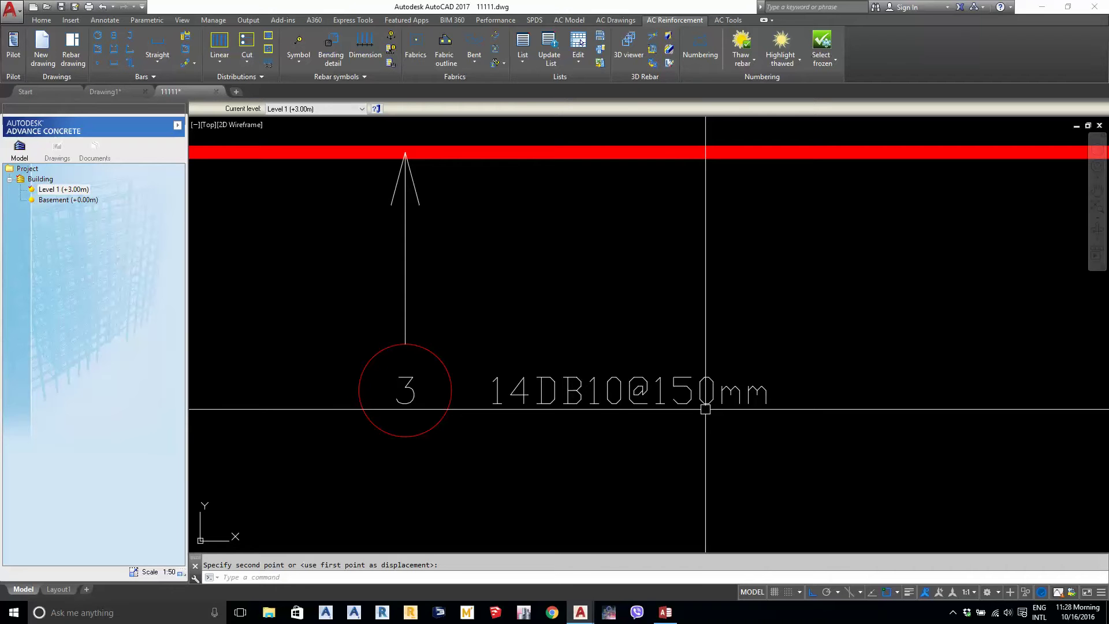
scroll(705, 409, "down", 3)
scroll(706, 410, "down", 4)
scroll(661, 350, "up", 4)
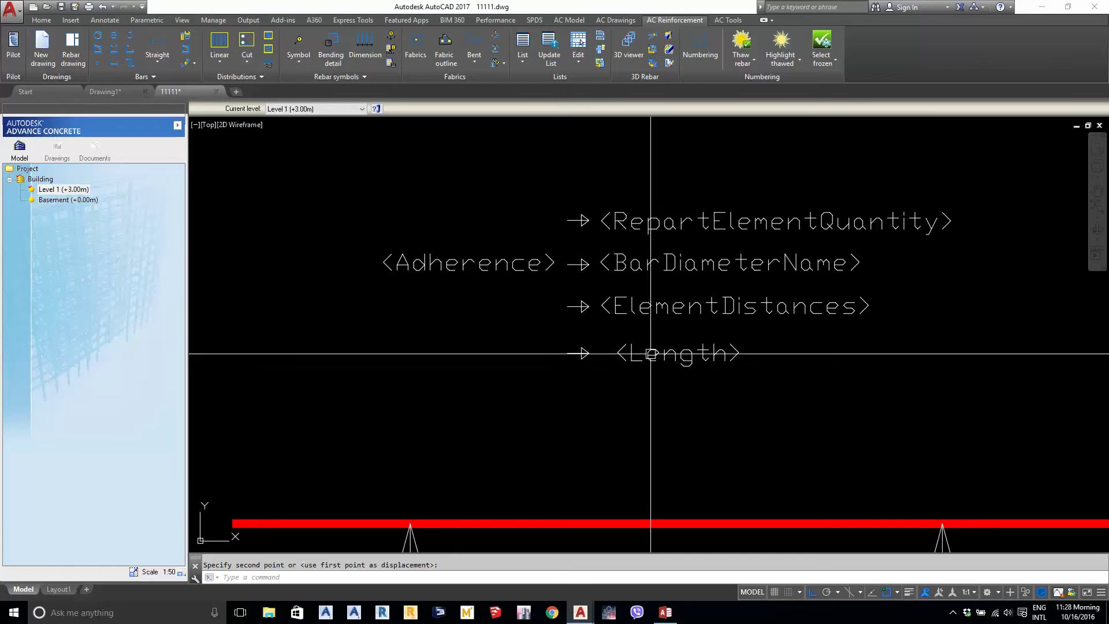
scroll(650, 355, "up", 2)
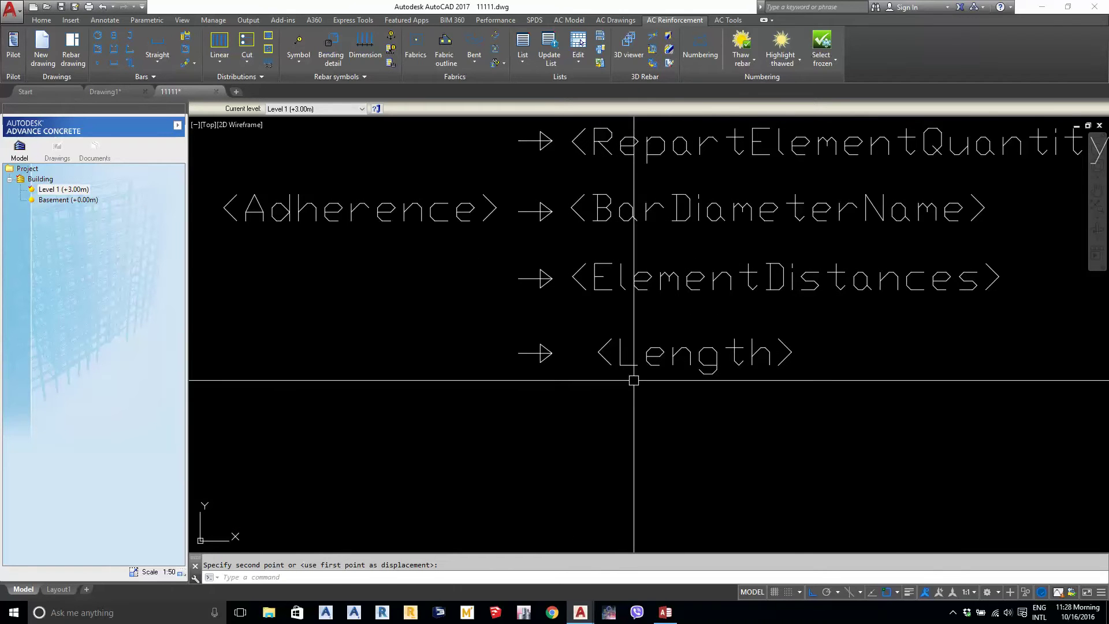
double_click(645, 361)
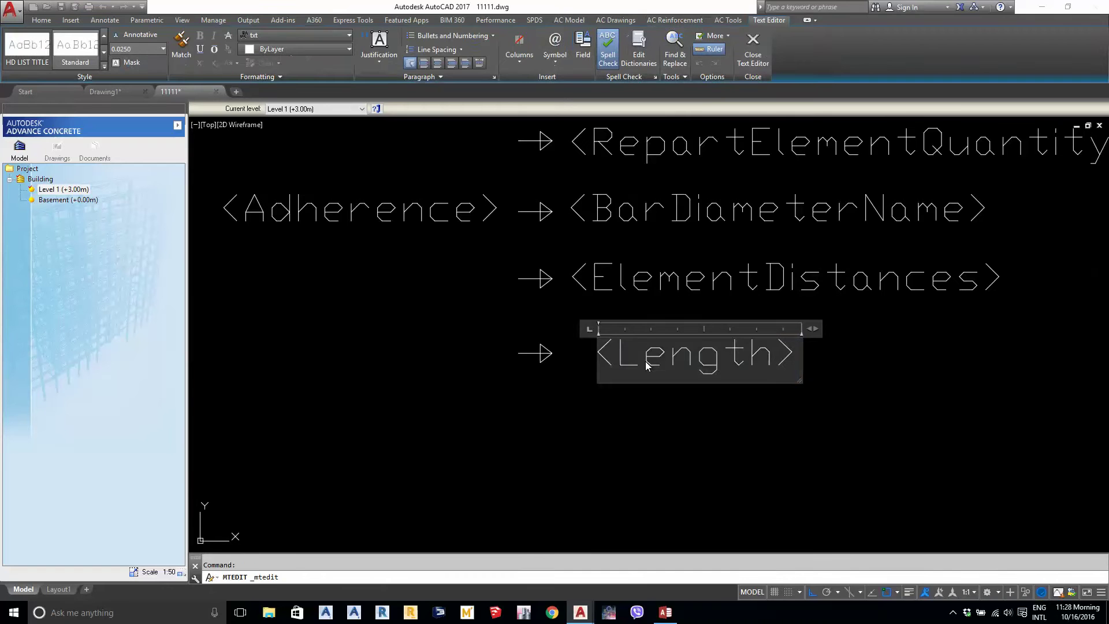
left_click(642, 312)
scroll(657, 273, "down", 2)
scroll(638, 275, "down", 2)
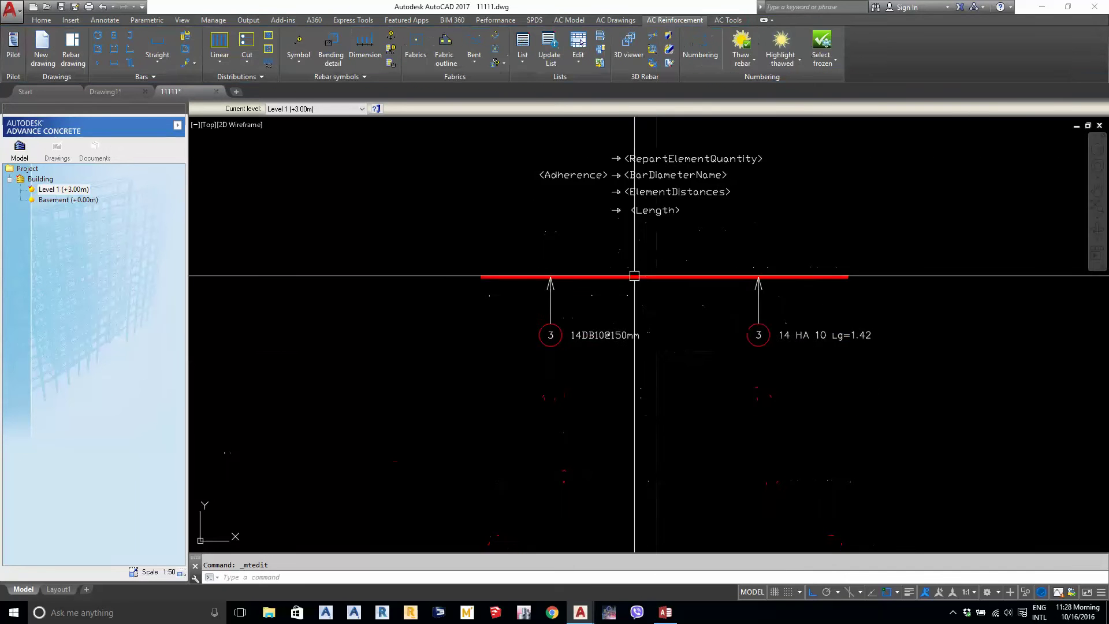
scroll(642, 277, "up", 3)
Append ' L=<Length>' to the 14DB10@150mm label's attribute template
left_click(607, 230)
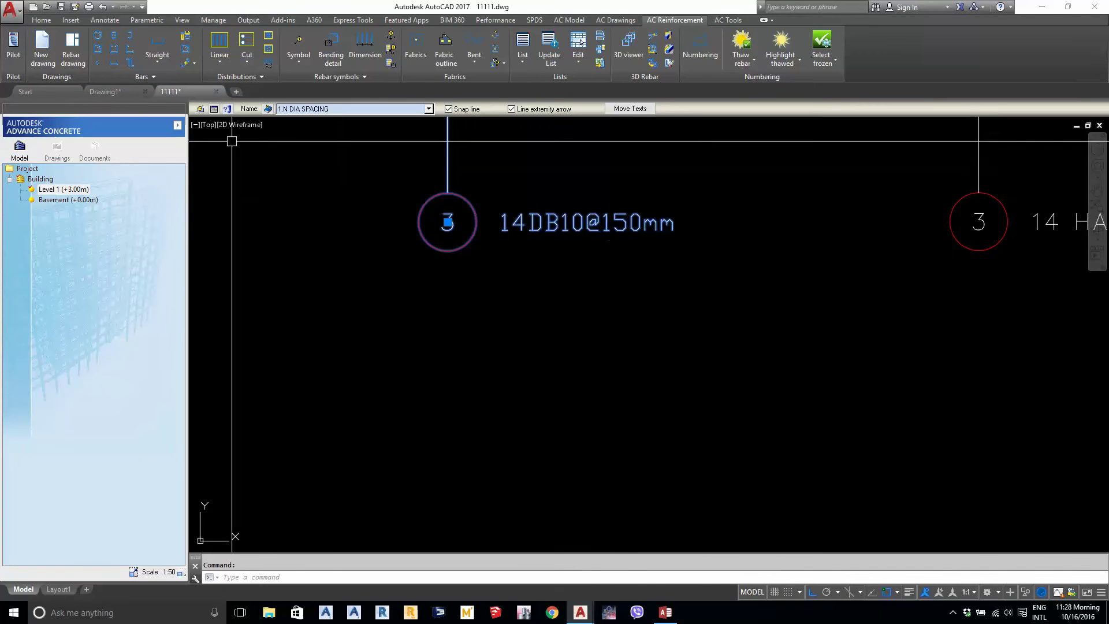
left_click(213, 108)
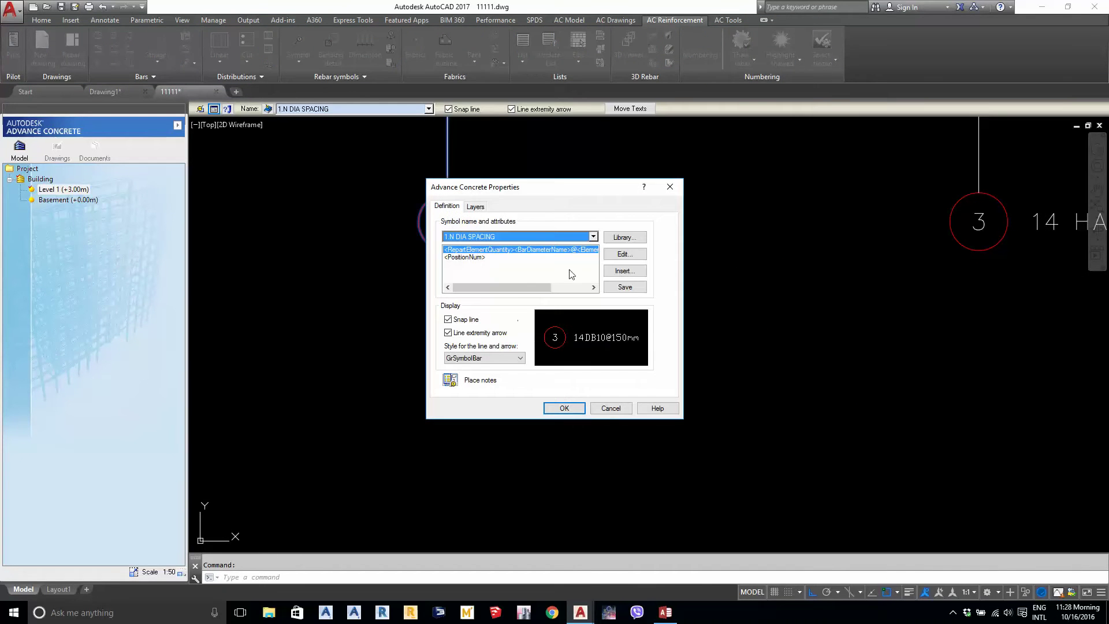
left_click(624, 254)
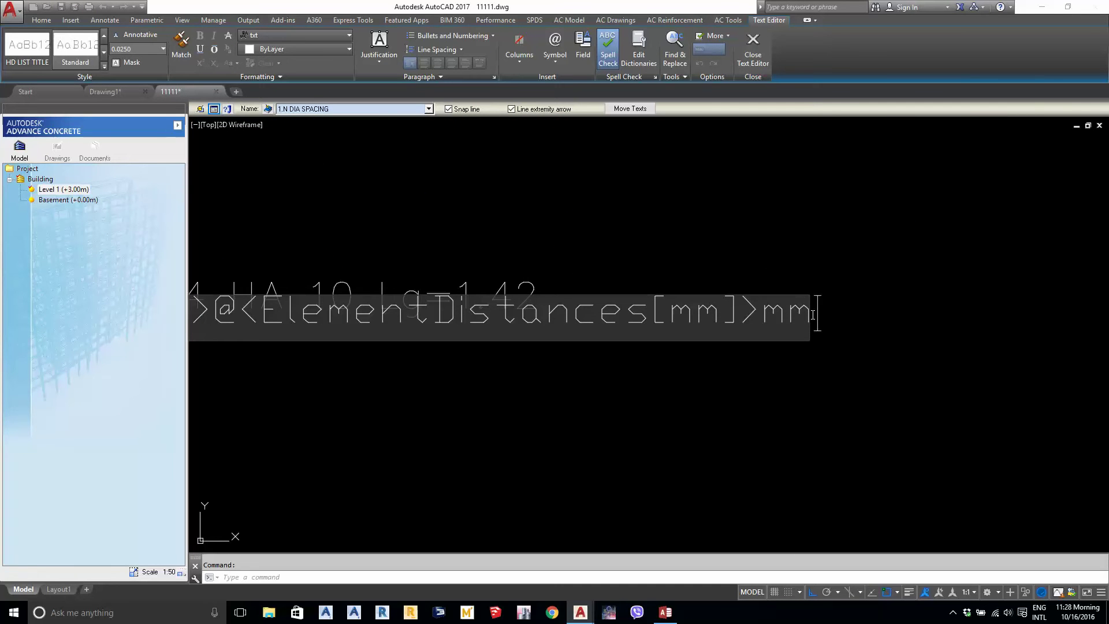
type("L")
key("BackSpace")
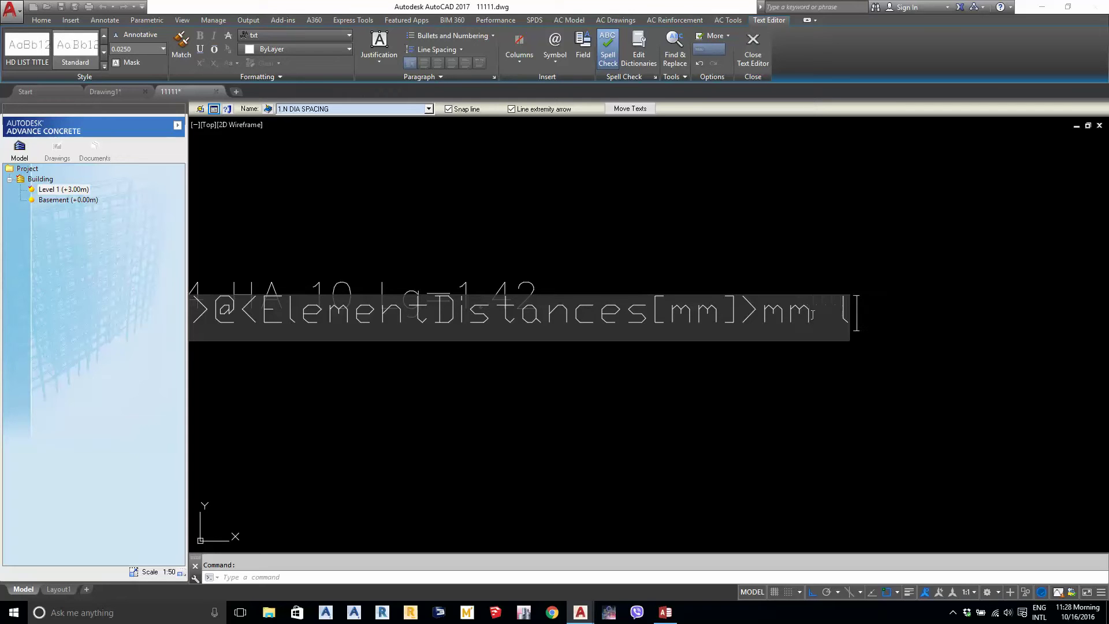
type("L=")
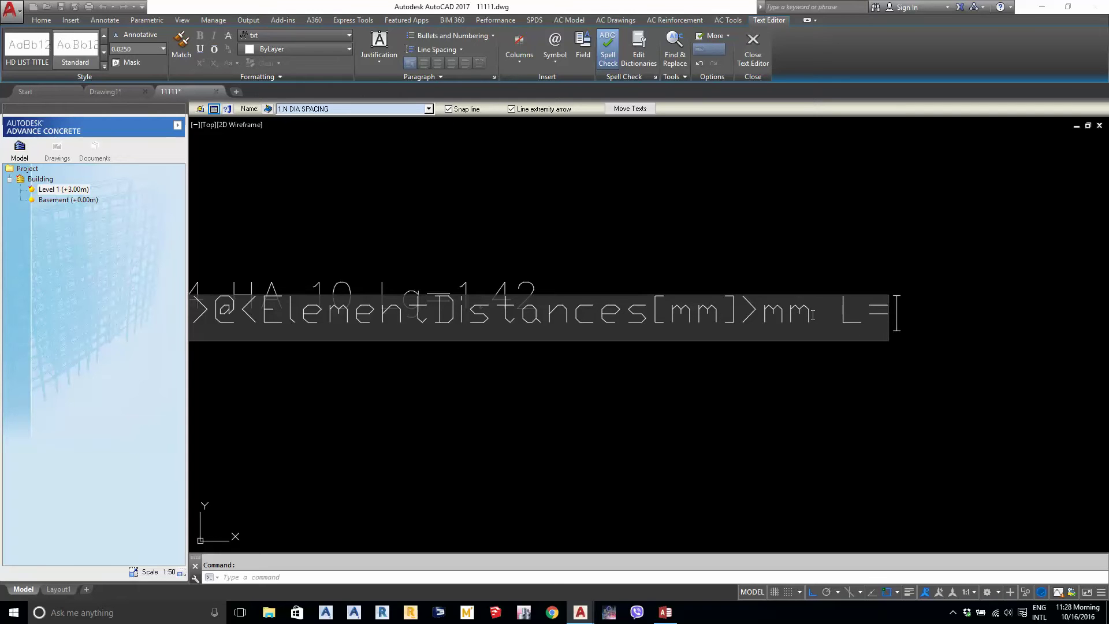
type("<Length>")
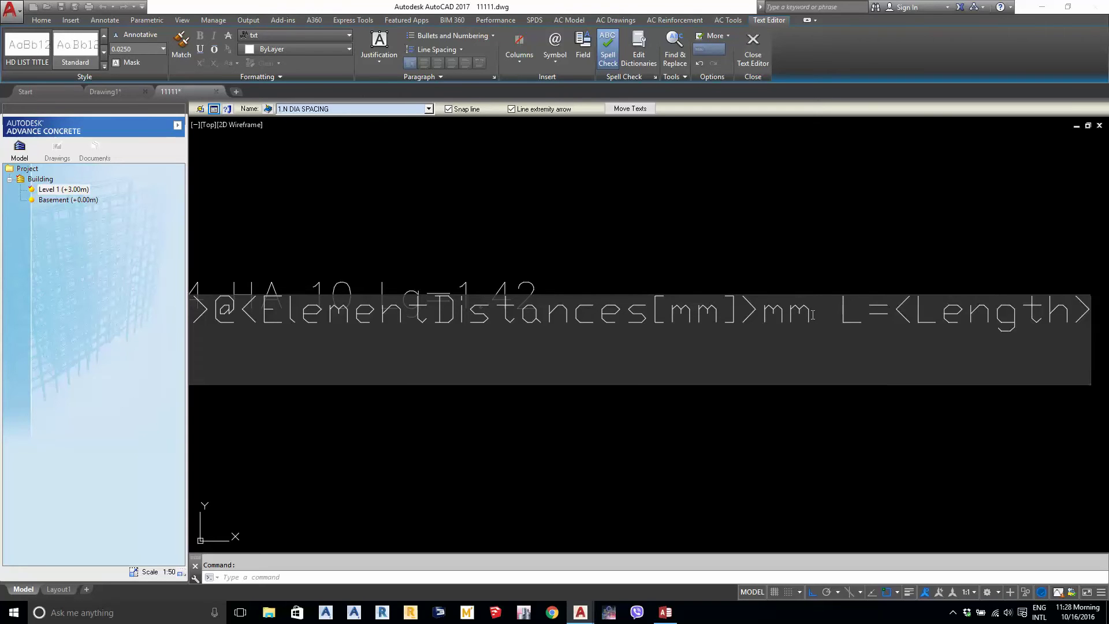
key("Return")
Apply the edited template so the left label reads 14DB10@150mm L=1.42
scroll(649, 357, "down", 3)
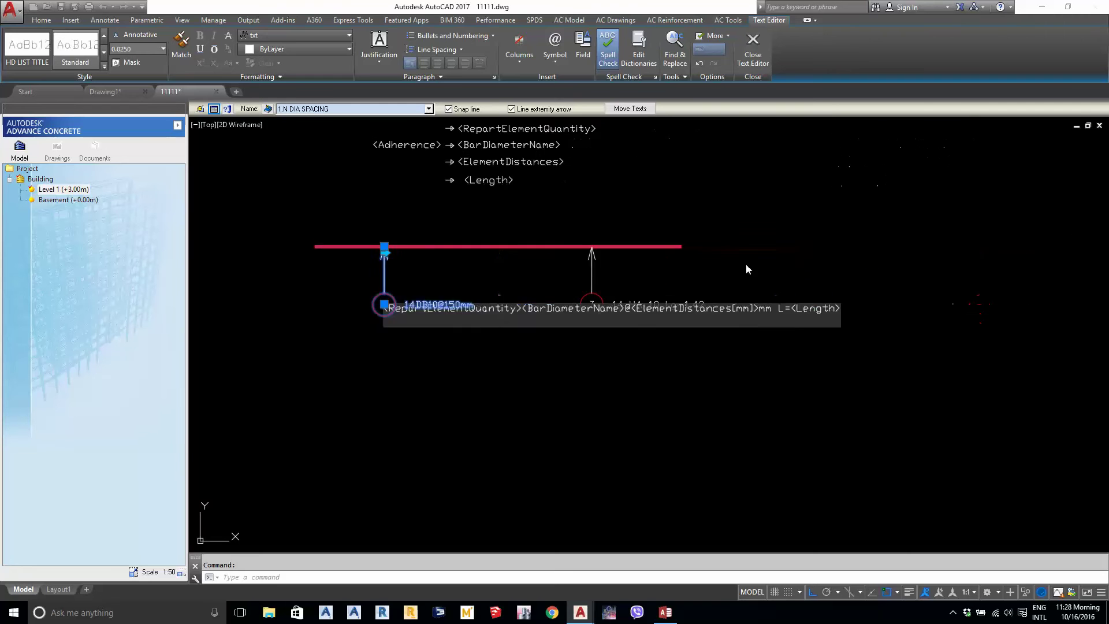
scroll(791, 419, "up", 4)
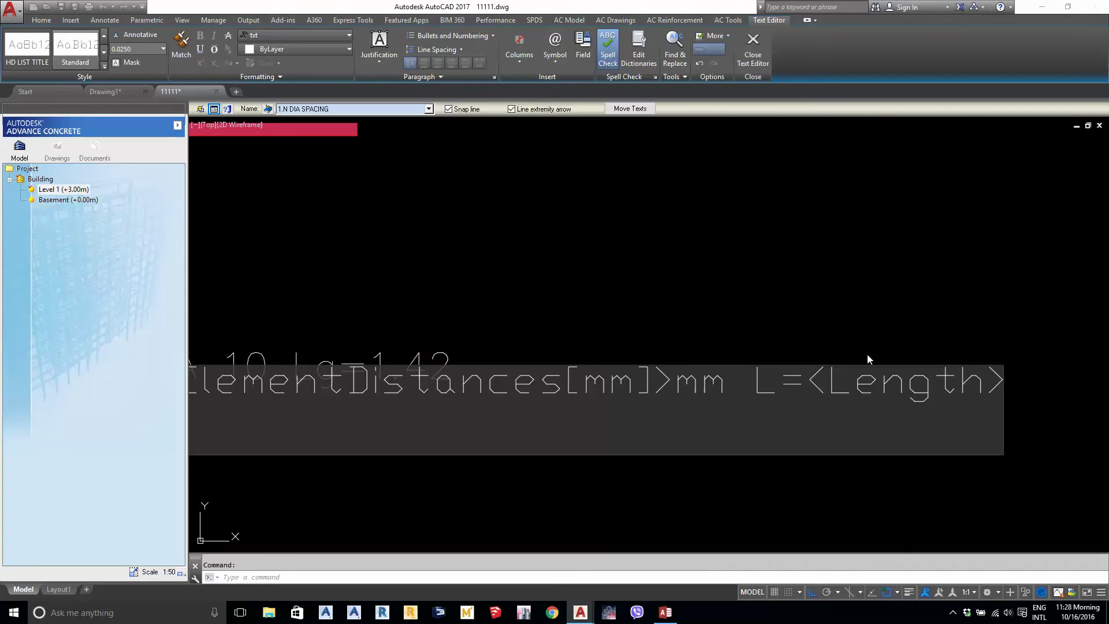
left_click(913, 349)
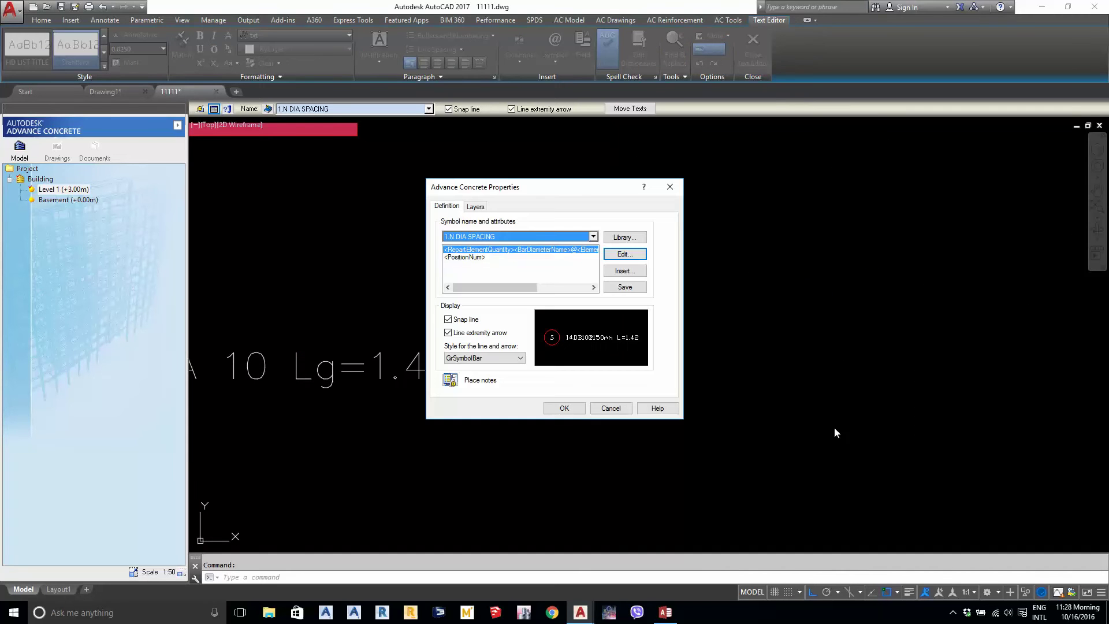
left_click(577, 408)
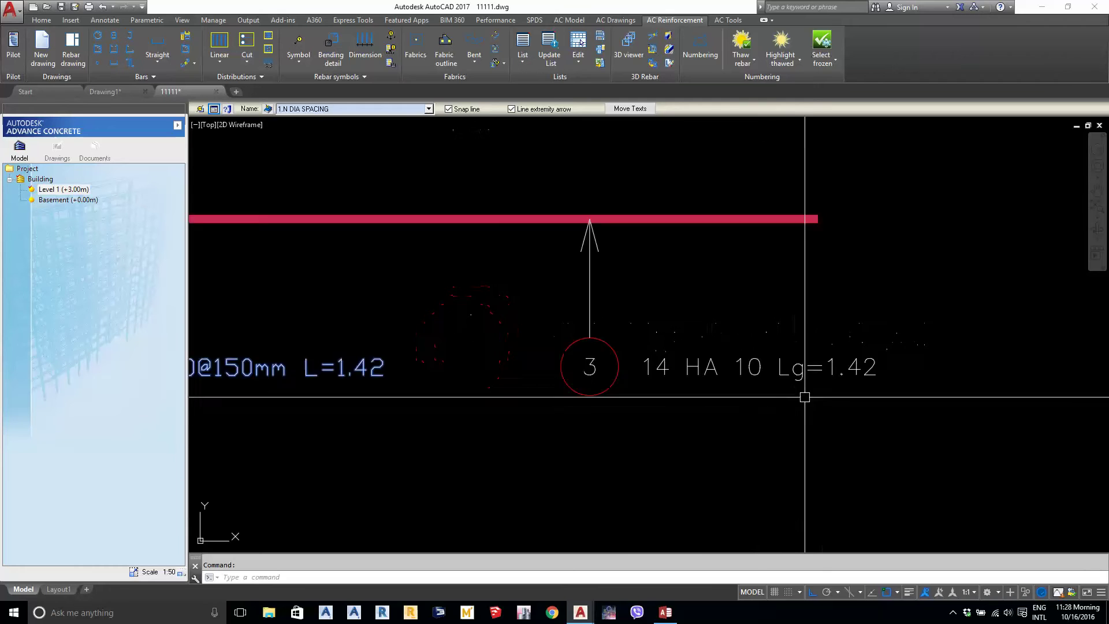
scroll(570, 377, "down", 5)
scroll(293, 292, "up", 5)
scroll(767, 367, "up", 3)
scroll(768, 367, "down", 3)
mouse_move(635, 375)
middle_mouse_down()
mouse_move(750, 407)
mouse_move(755, 388)
middle_mouse_up()
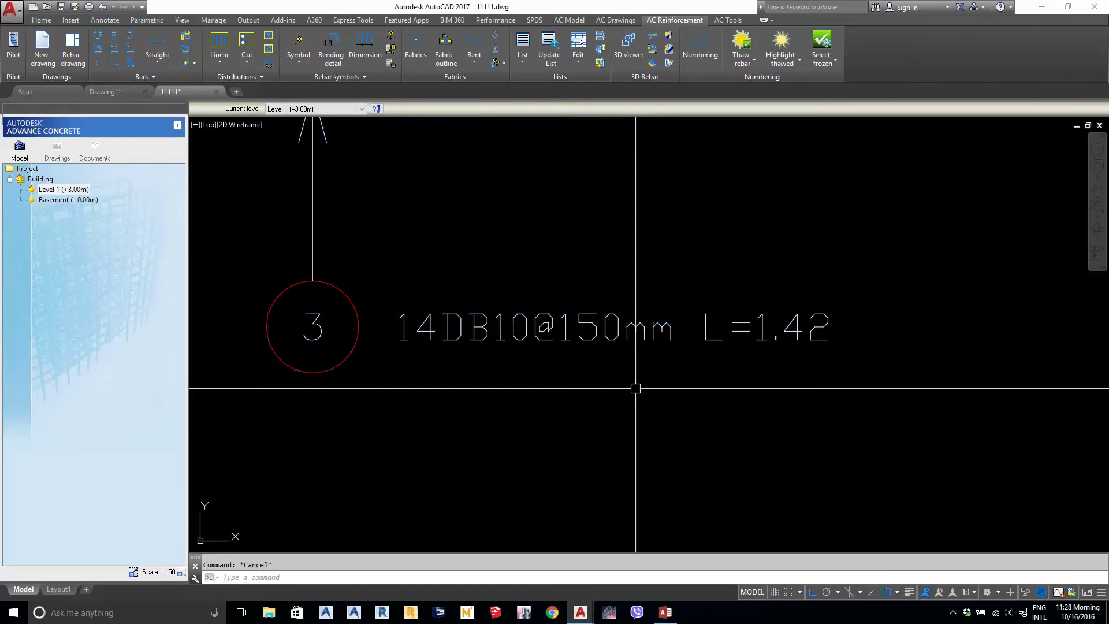
Add a [m] unit to the label's length field in its template
left_click(656, 385)
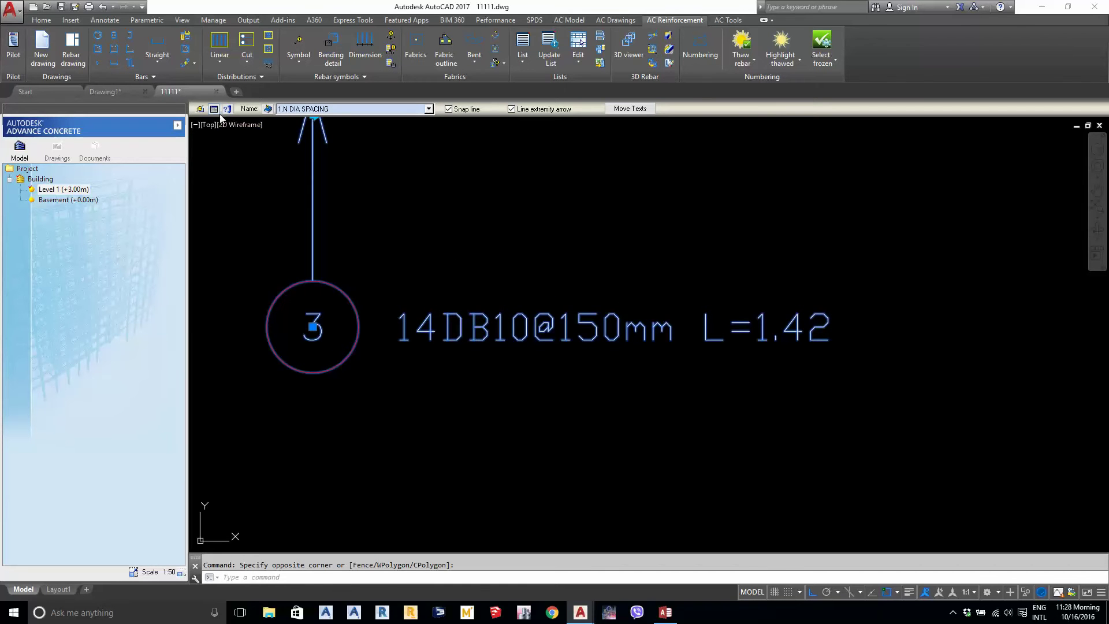
left_click(213, 109)
left_click(624, 254)
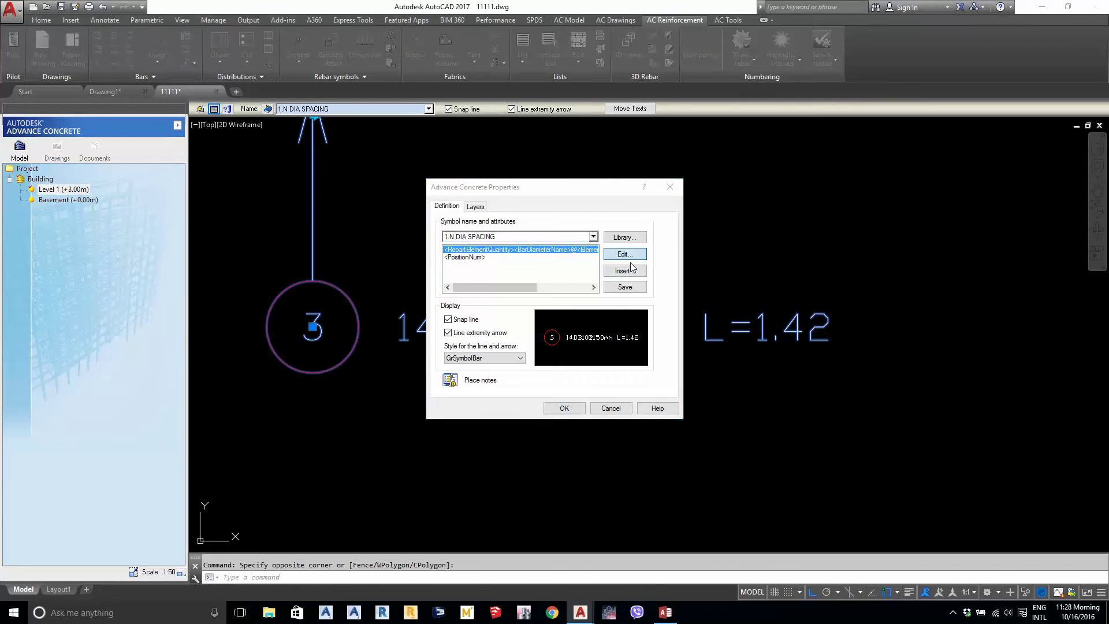
scroll(983, 384, "up", 3)
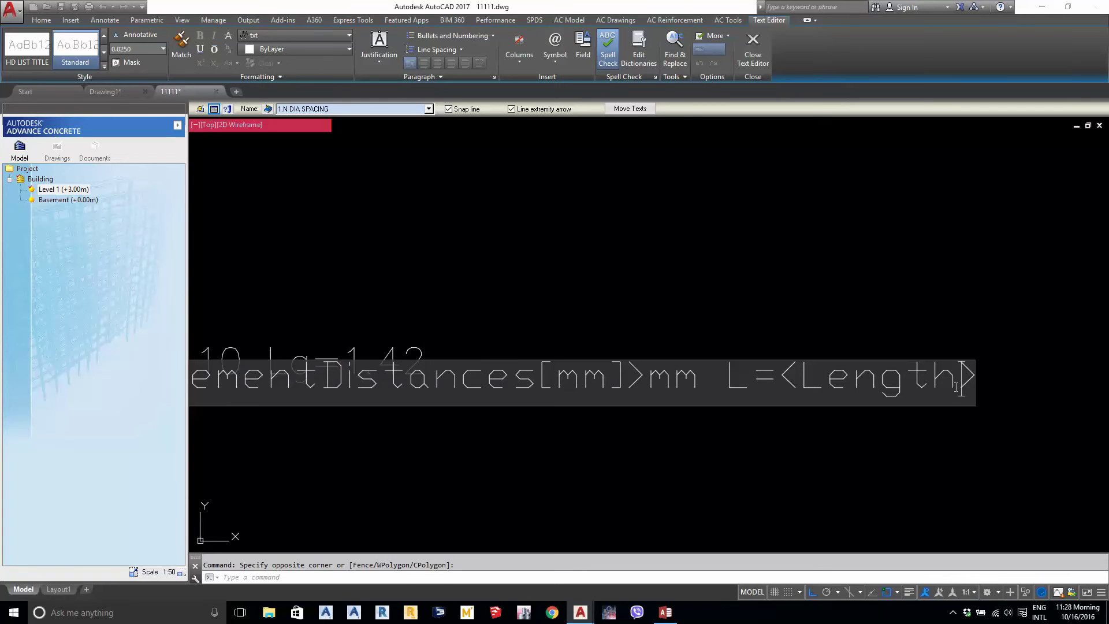
type("[m")
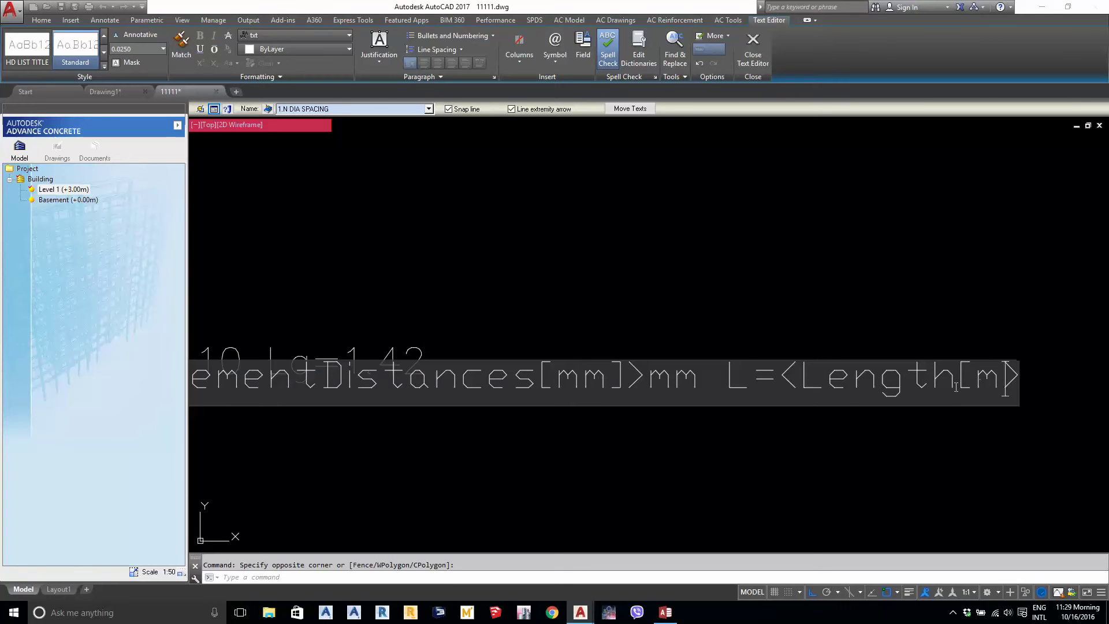
type("0")
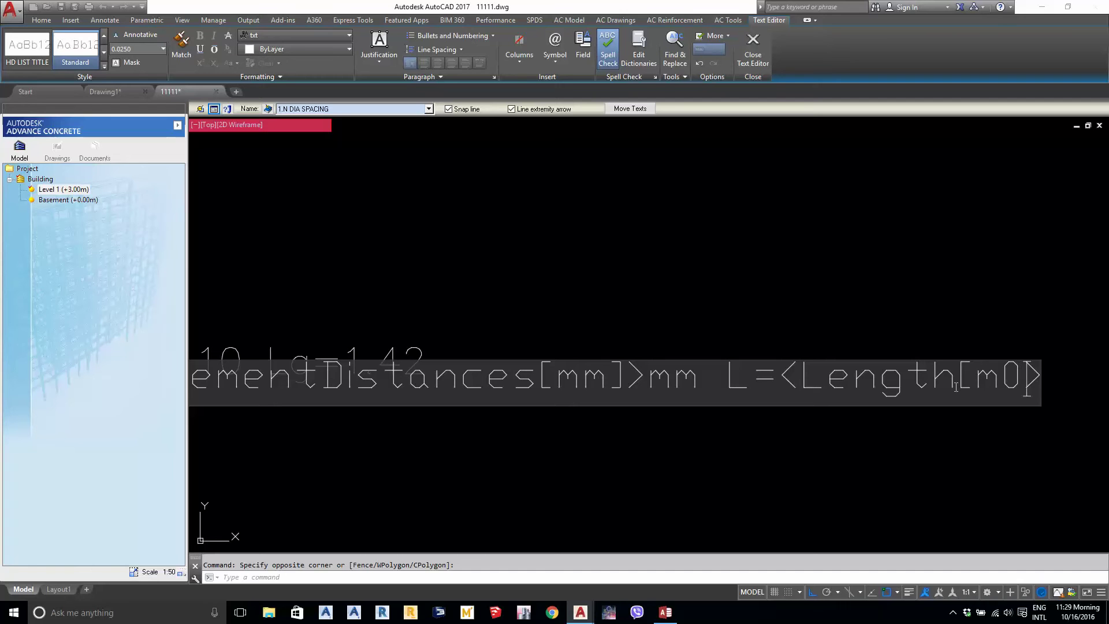
key("BackSpace")
type("]")
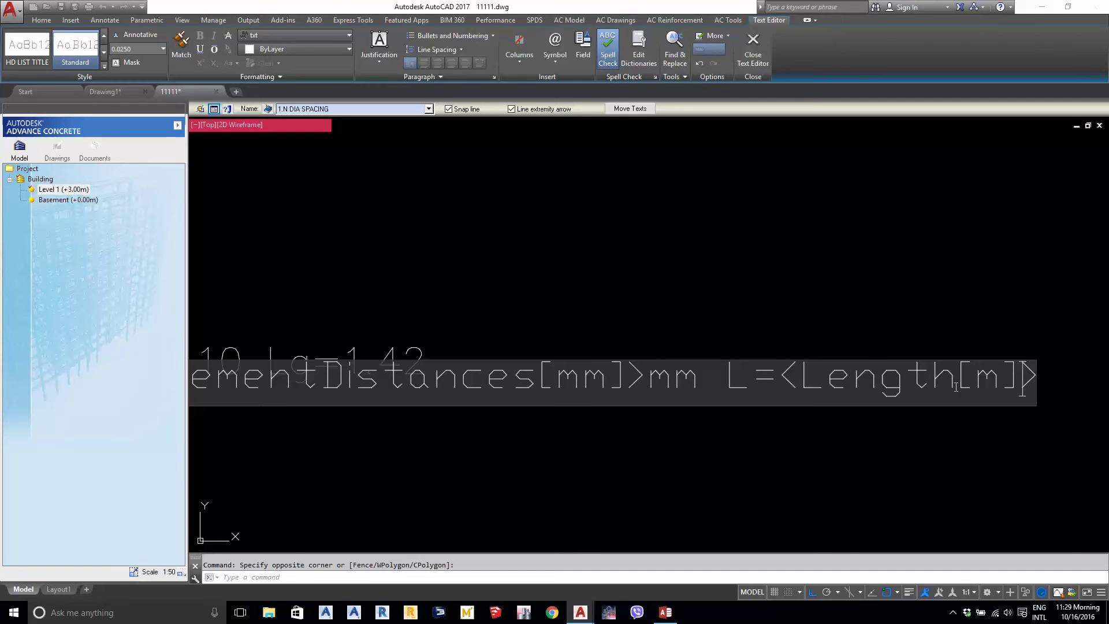
left_click(839, 313)
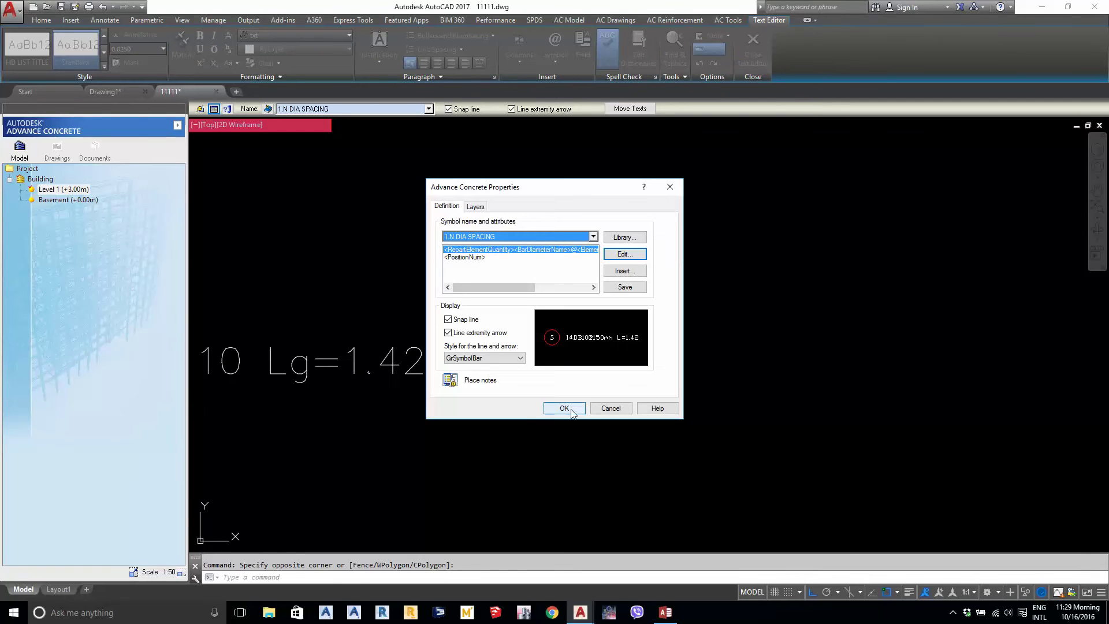
Replace the [m] unit with a plain 'm' so the label reads L=1.42m
left_click(624, 254)
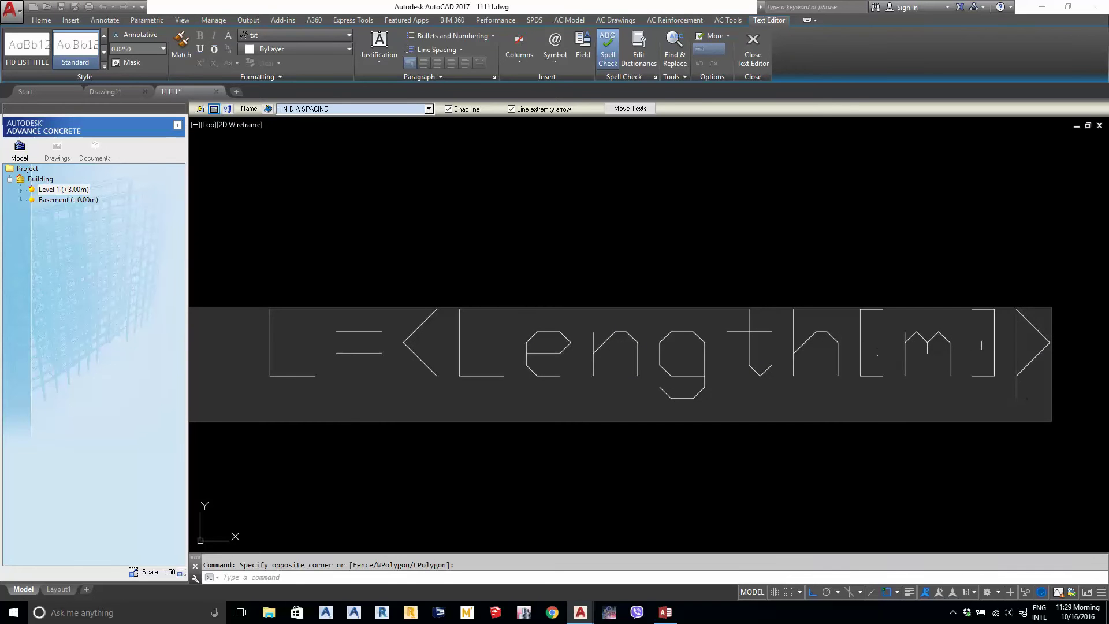
key("BackSpace")
key("BackSpace")
key("BackSpace")
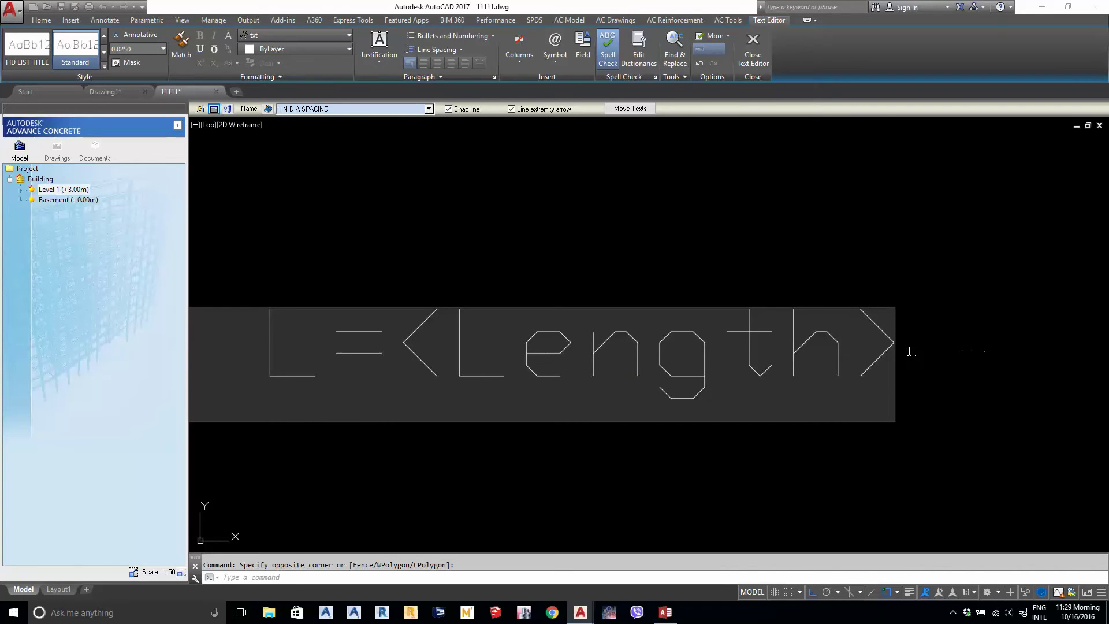
left_click(896, 357)
type("m")
left_click(688, 431)
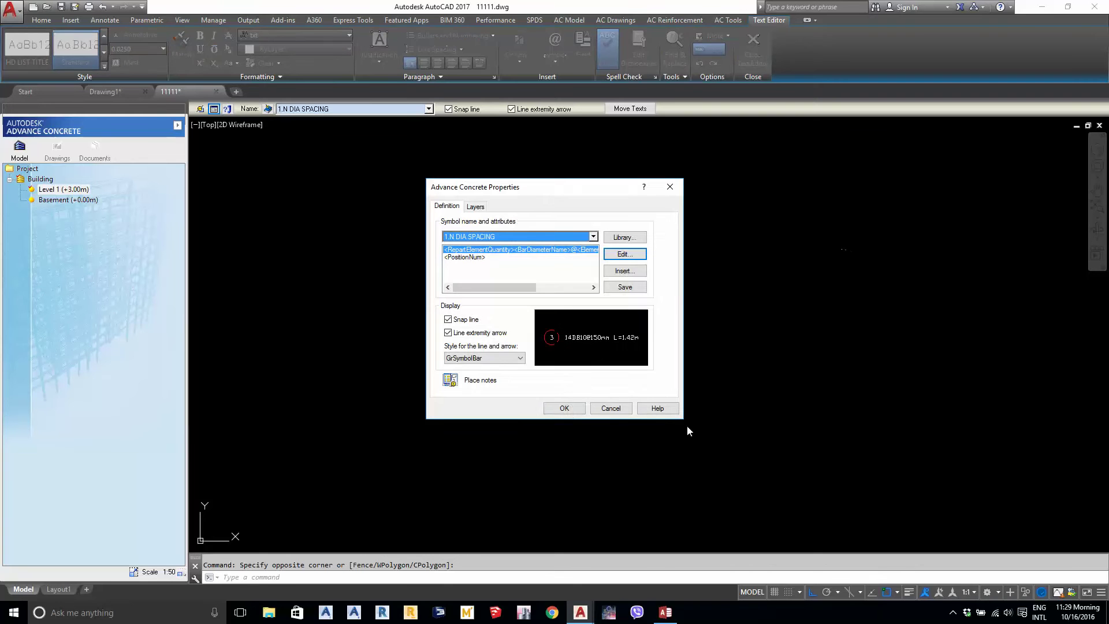
left_click(565, 409)
Zoom around the two mark 3 labels and cancel the selection
scroll(587, 385, "down", 3)
scroll(602, 347, "up", 2)
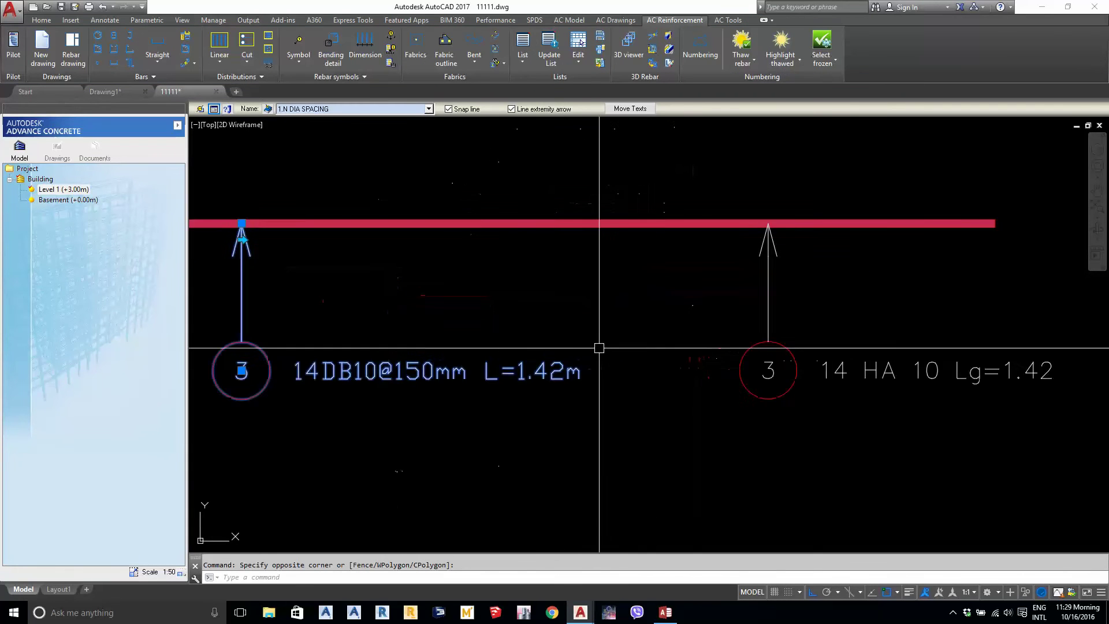
scroll(560, 377, "up", 2)
scroll(508, 427, "down", 2)
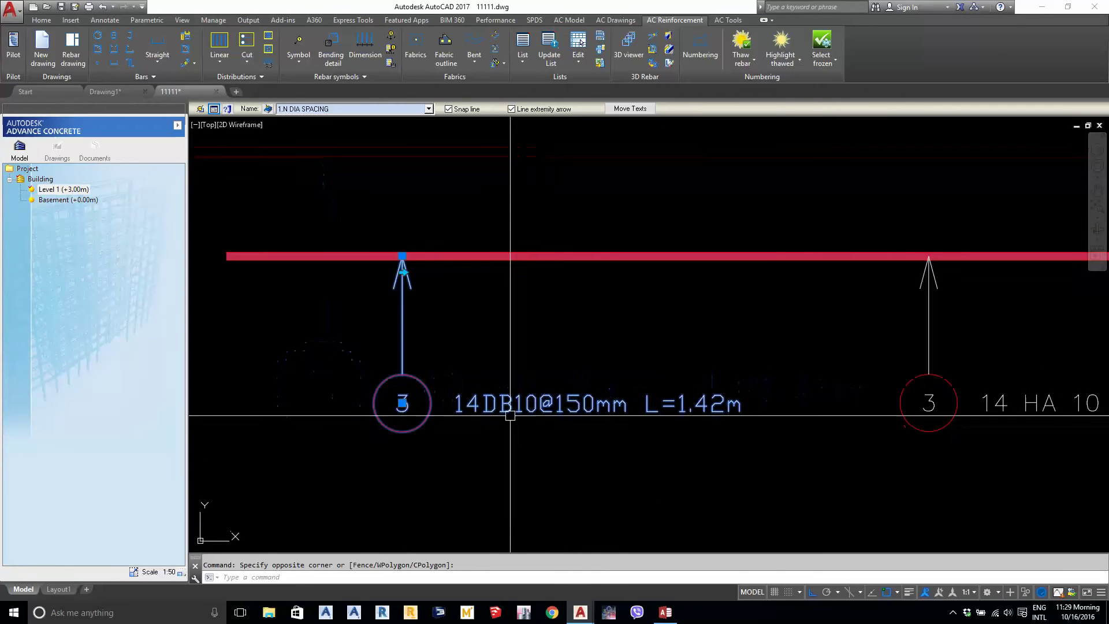
scroll(512, 416, "up", 2)
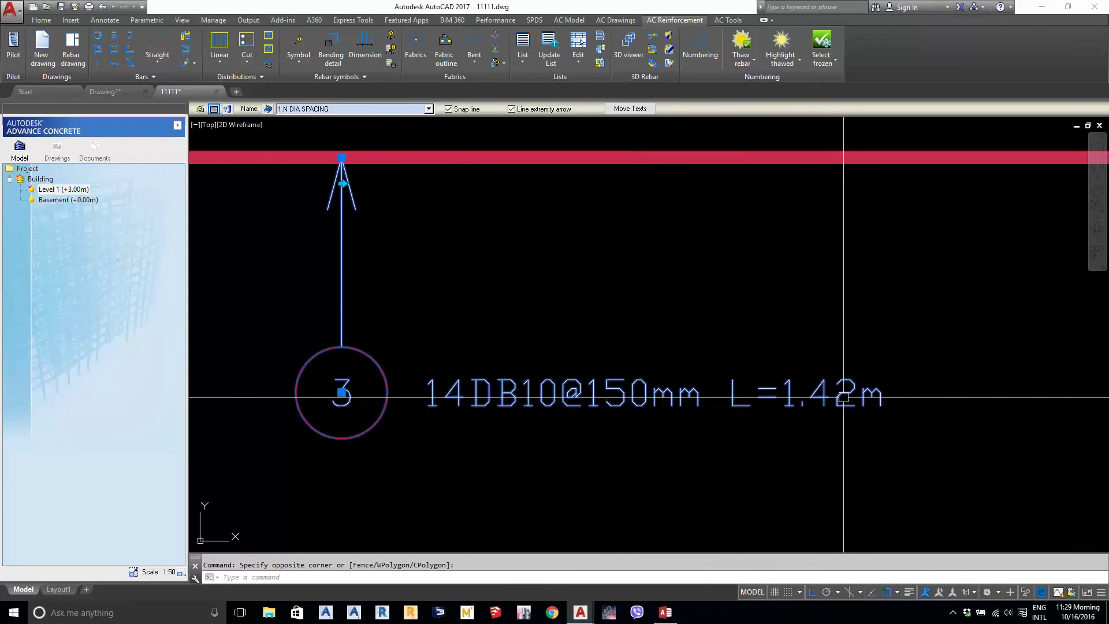
scroll(578, 412, "down", 2)
scroll(750, 410, "up", 2)
scroll(757, 413, "down", 3)
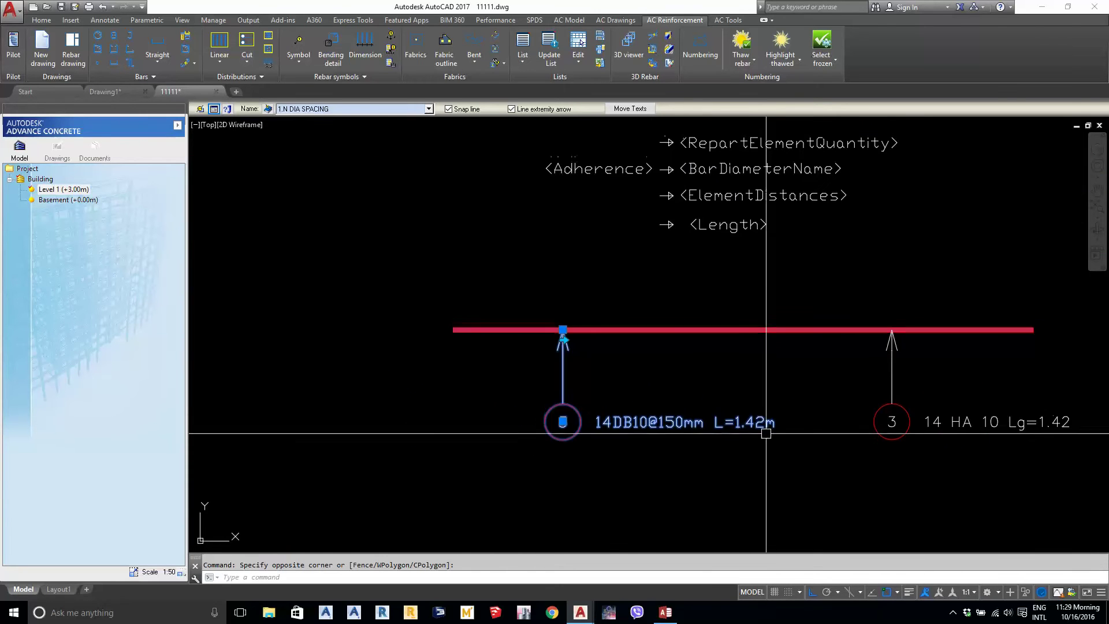
scroll(767, 431, "up", 2)
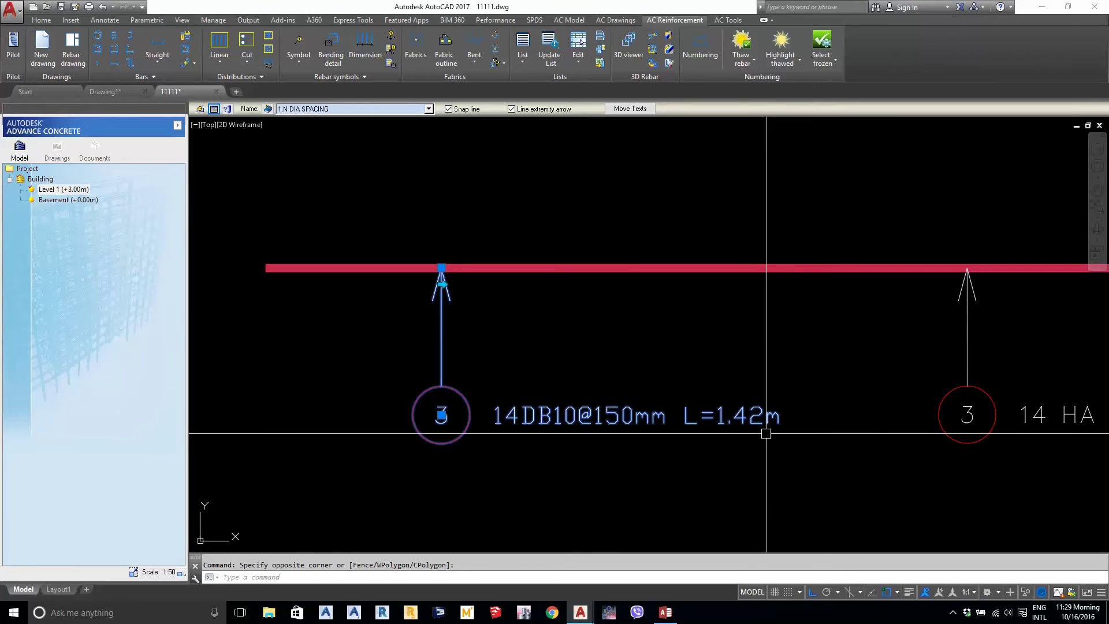
scroll(766, 433, "down", 4)
scroll(767, 334, "up", 3)
scroll(755, 364, "down", 4)
key("Escape")
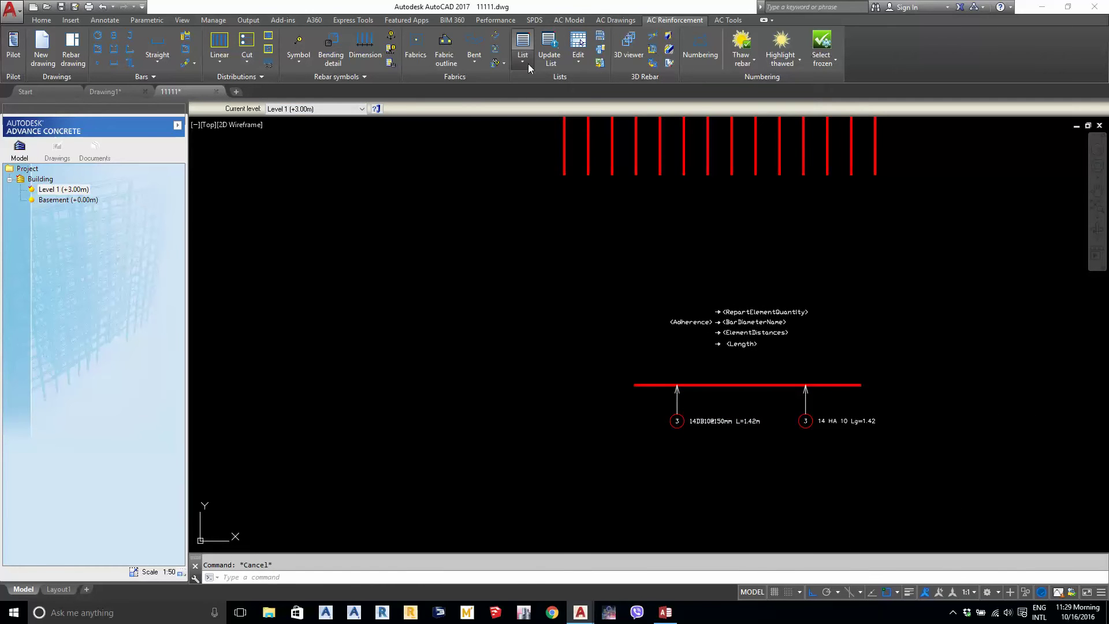
Generate an All bars list from a window around the bars and place the table
left_click(528, 63)
left_click(530, 91)
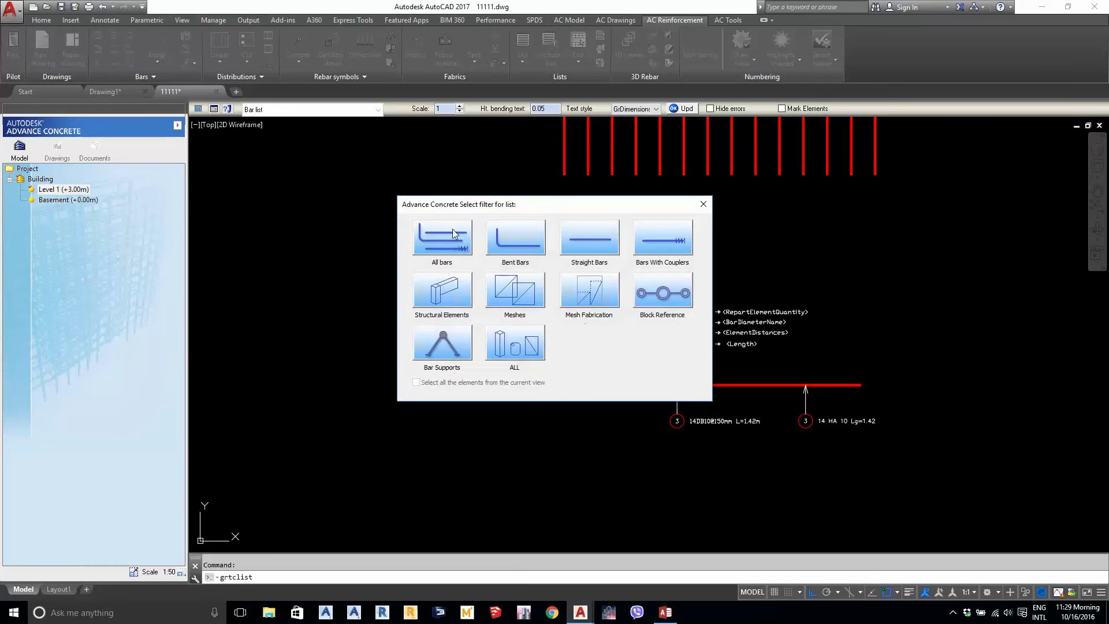
left_click(453, 230)
middle_click_drag(627, 382, 593, 345)
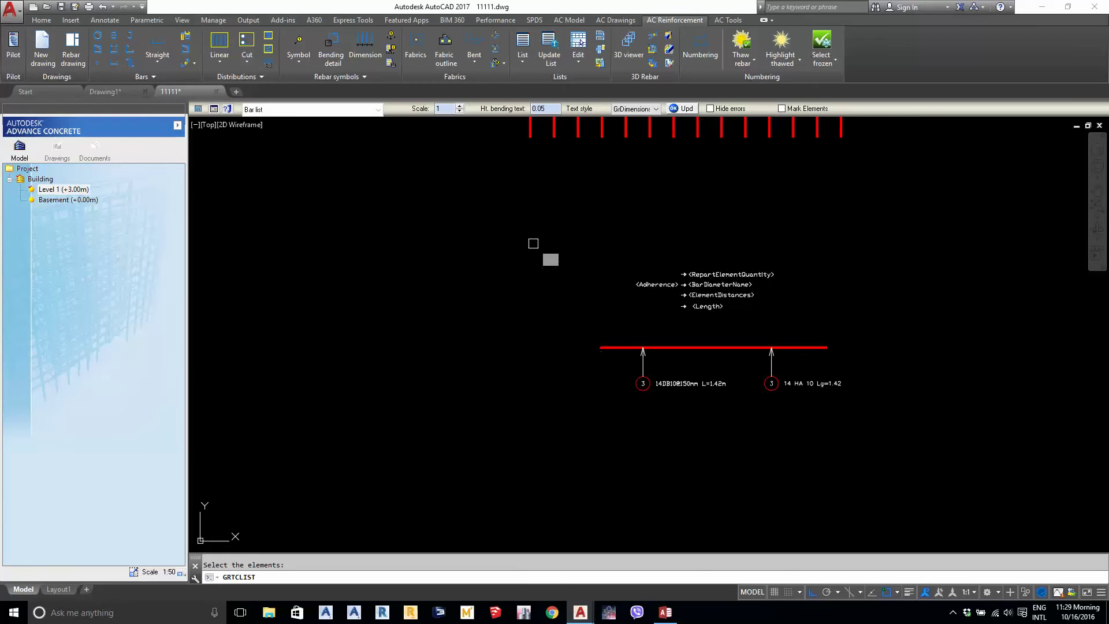
scroll(571, 335, "down", 4)
left_click(514, 156)
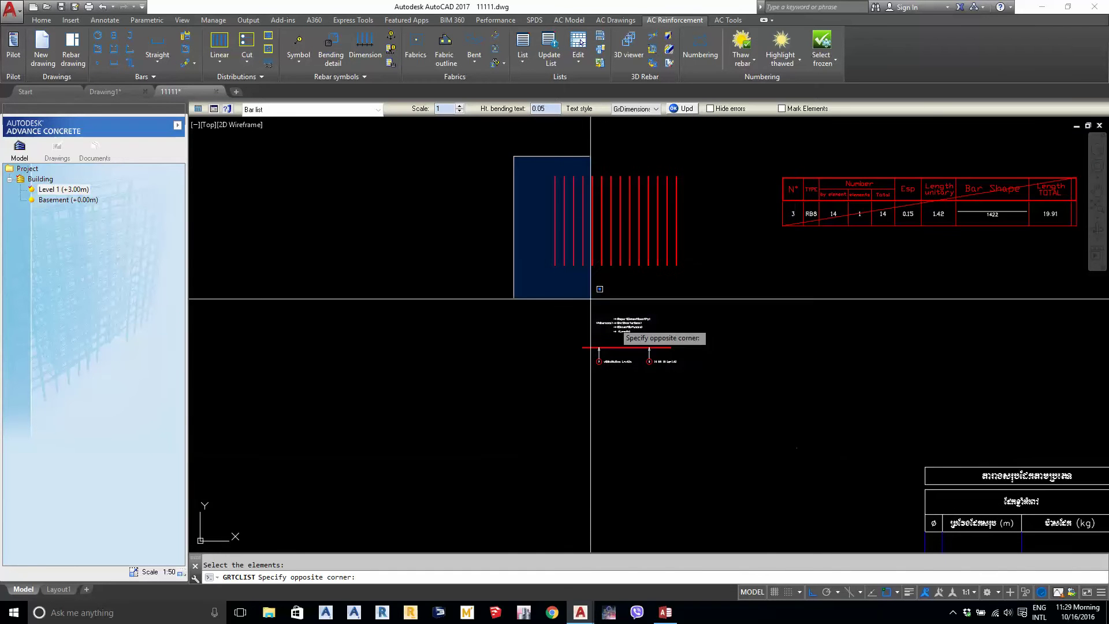
left_click(682, 277)
left_click(813, 223)
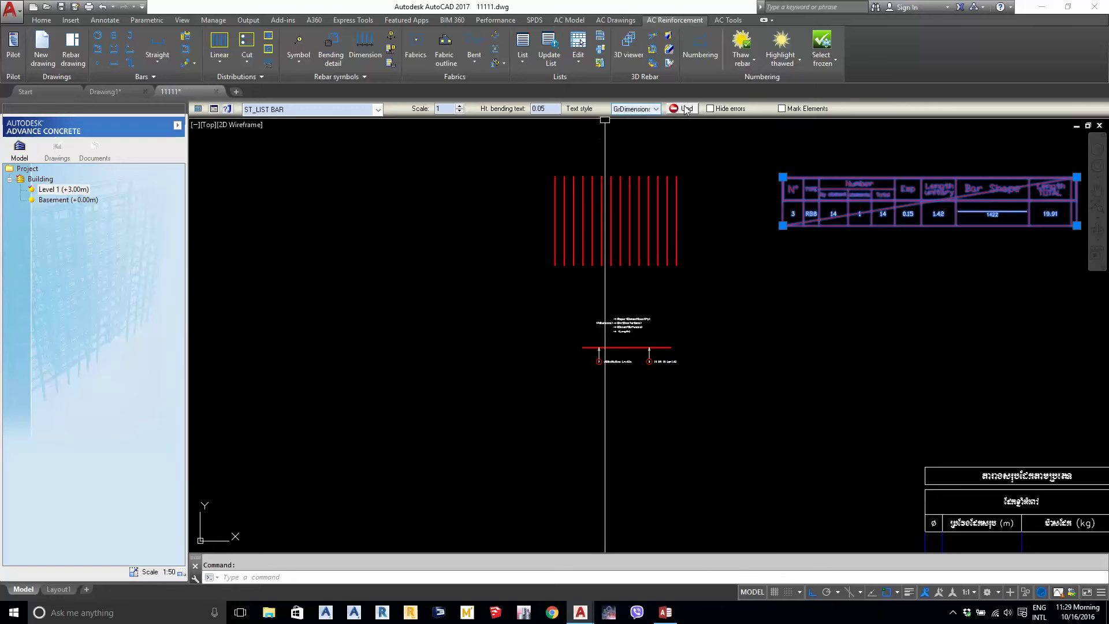
scroll(775, 317, "up", 3)
key("Escape")
Reposition the view around the bar list table, then return to the rebar labels
scroll(741, 263, "up", 3)
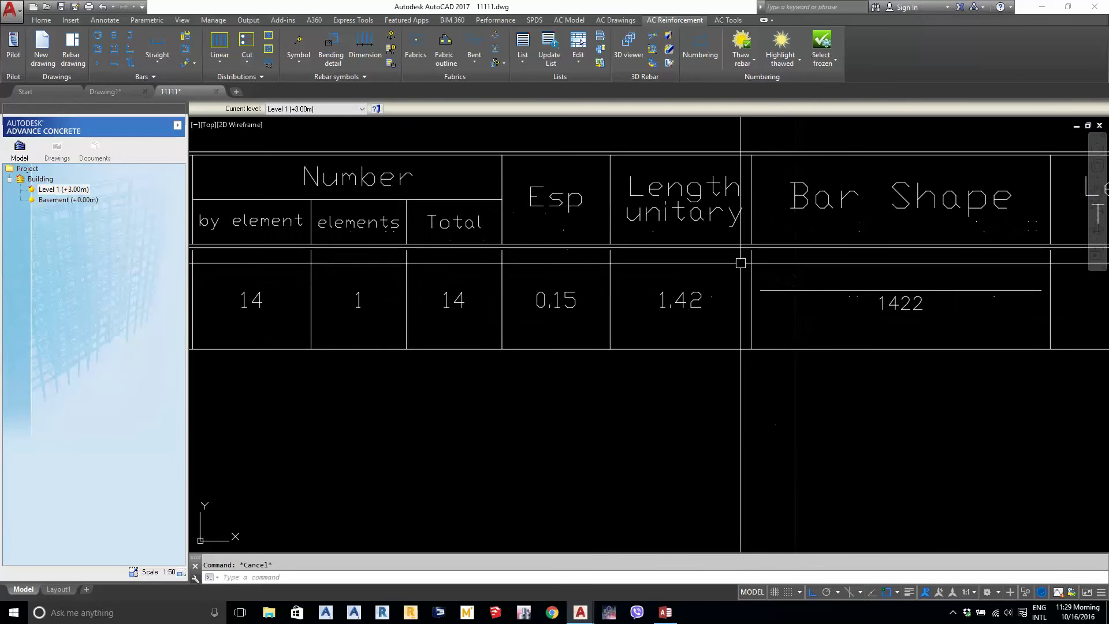
scroll(741, 263, "up", 2)
scroll(661, 376, "down", 2)
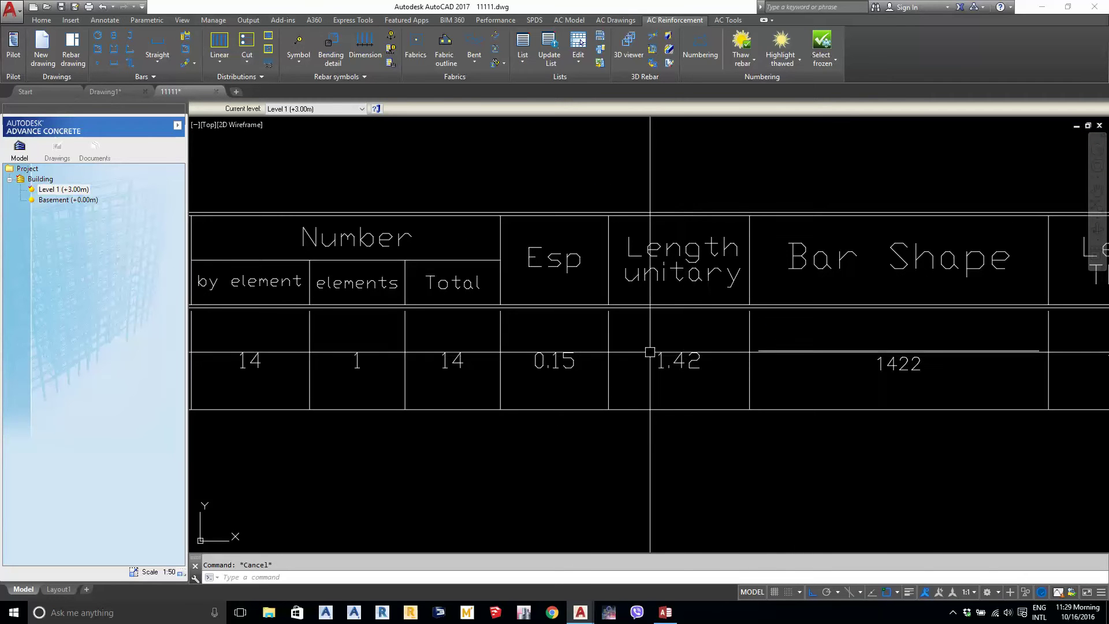
mouse_move(678, 395)
middle_mouse_down()
mouse_move(665, 401)
mouse_move(688, 314)
middle_mouse_up()
scroll(665, 402, "down", 3)
scroll(483, 366, "up", 3)
scroll(540, 352, "up", 2)
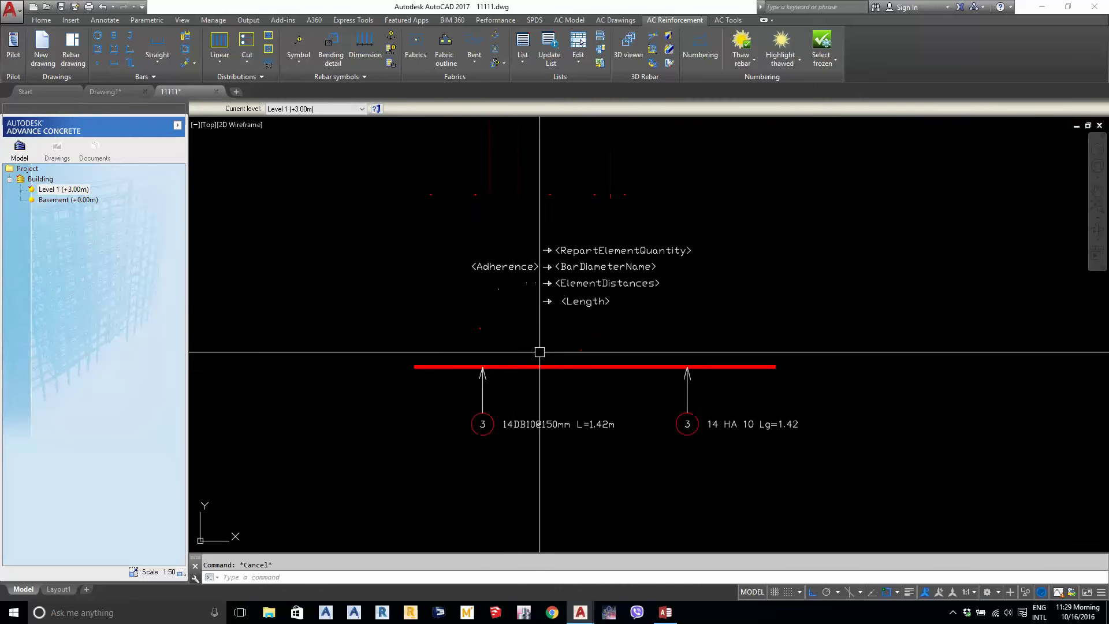
middle_click_drag(540, 352, 565, 359)
scroll(542, 468, "up", 2)
scroll(540, 465, "up", 2)
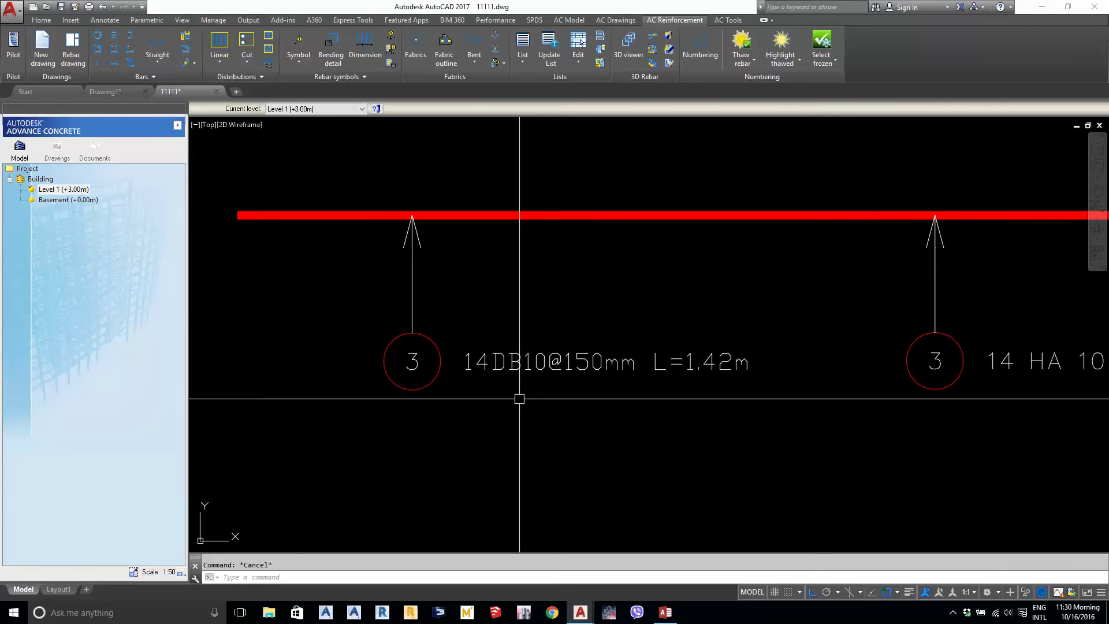
Erase the original 14 HA 10 Lg=1.42 label
scroll(492, 327, "down", 2)
left_click(614, 376)
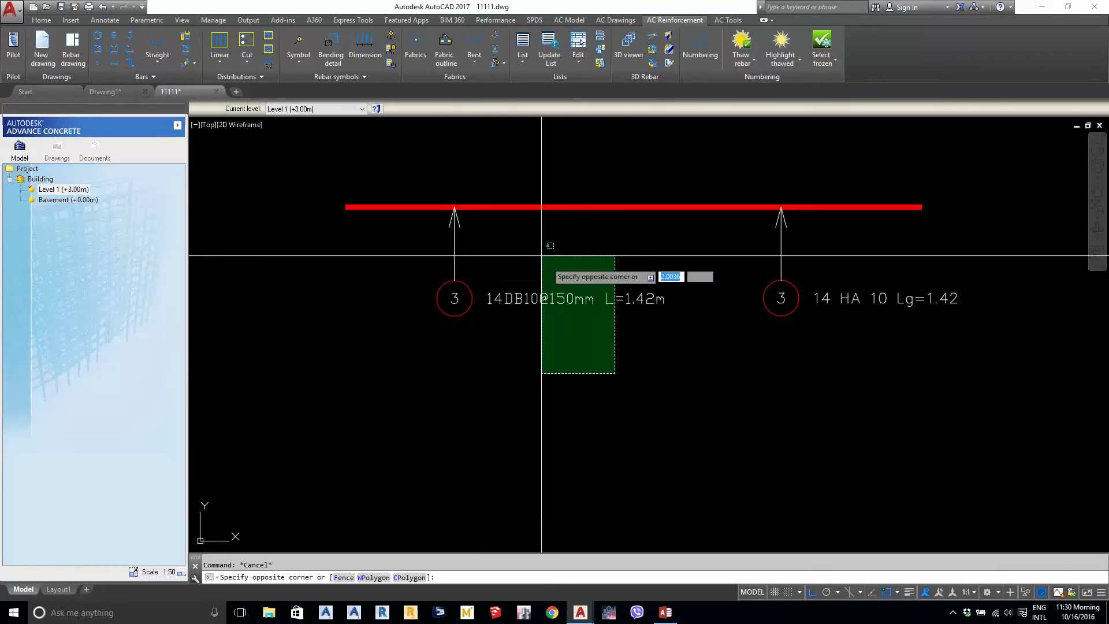
left_click(542, 240)
key("Return")
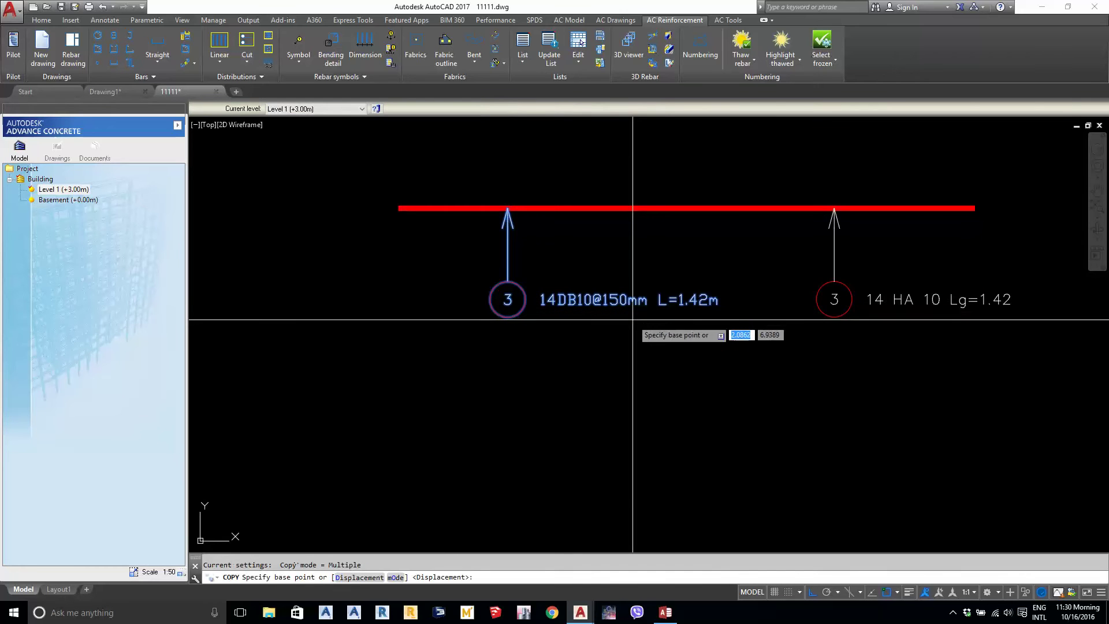
key("Escape")
left_click(899, 261)
left_click(853, 360)
key("Delete")
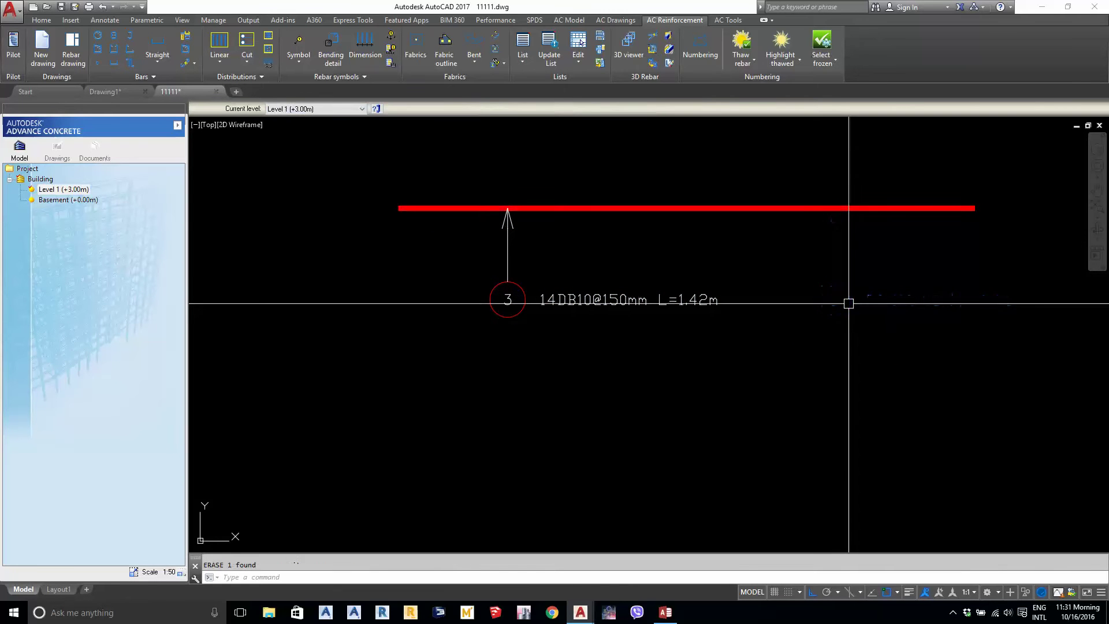
Copy the left 14DB10@150mm L=1.42m label into the erased label's place
type("co")
key("Return")
left_click(683, 235)
key("Return")
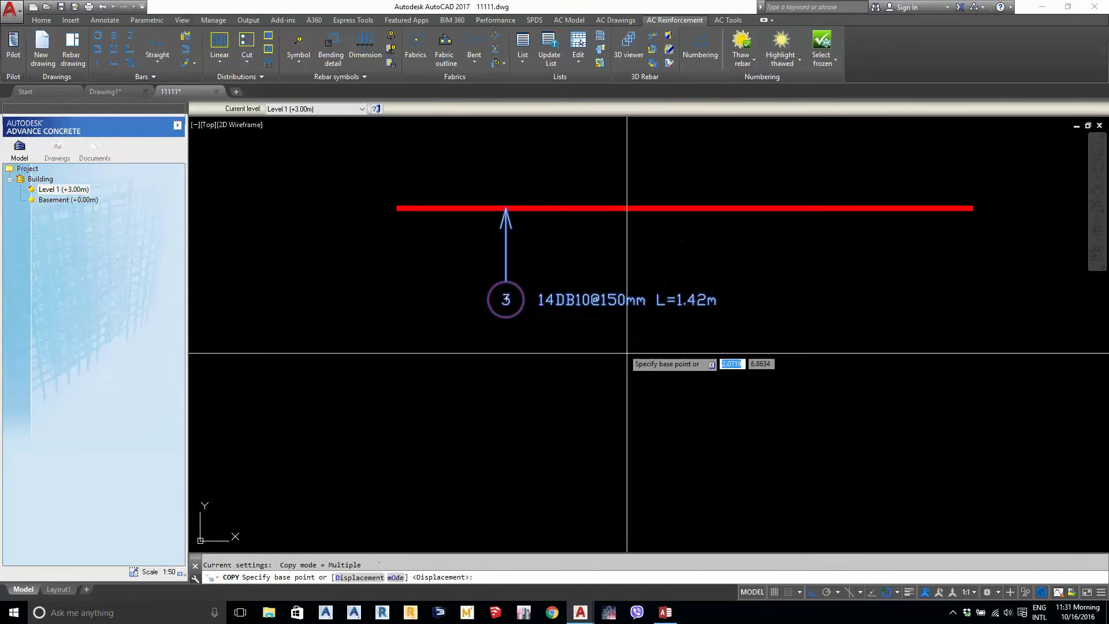
left_click(628, 355)
left_click(890, 409)
On the copied label, start cutting the spacing and length text from its template
key("Return")
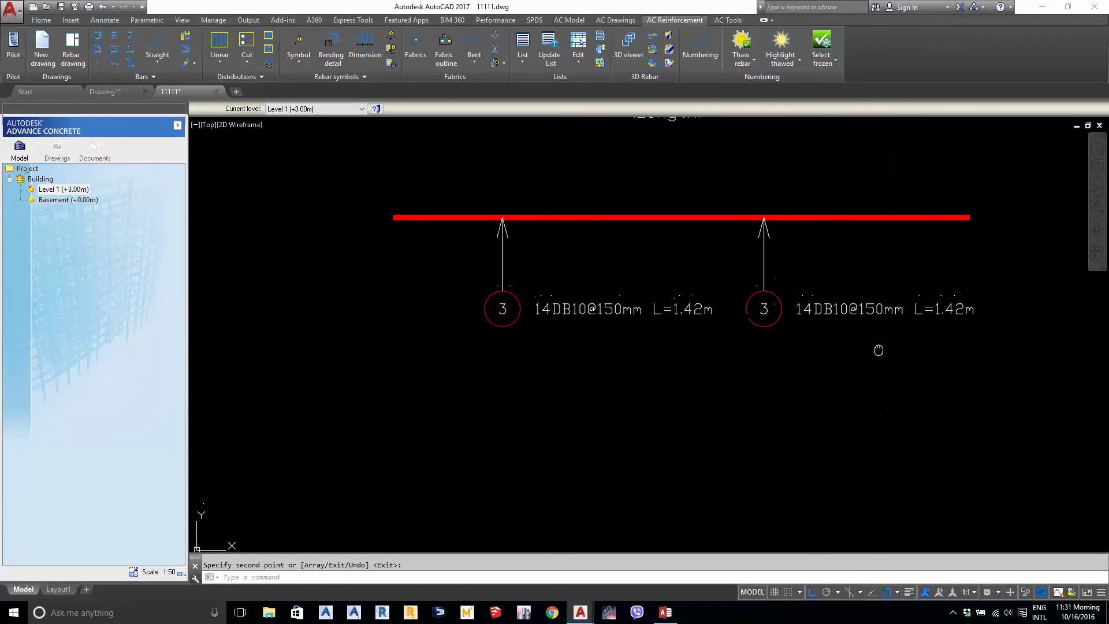
left_click(872, 354)
left_click(820, 271)
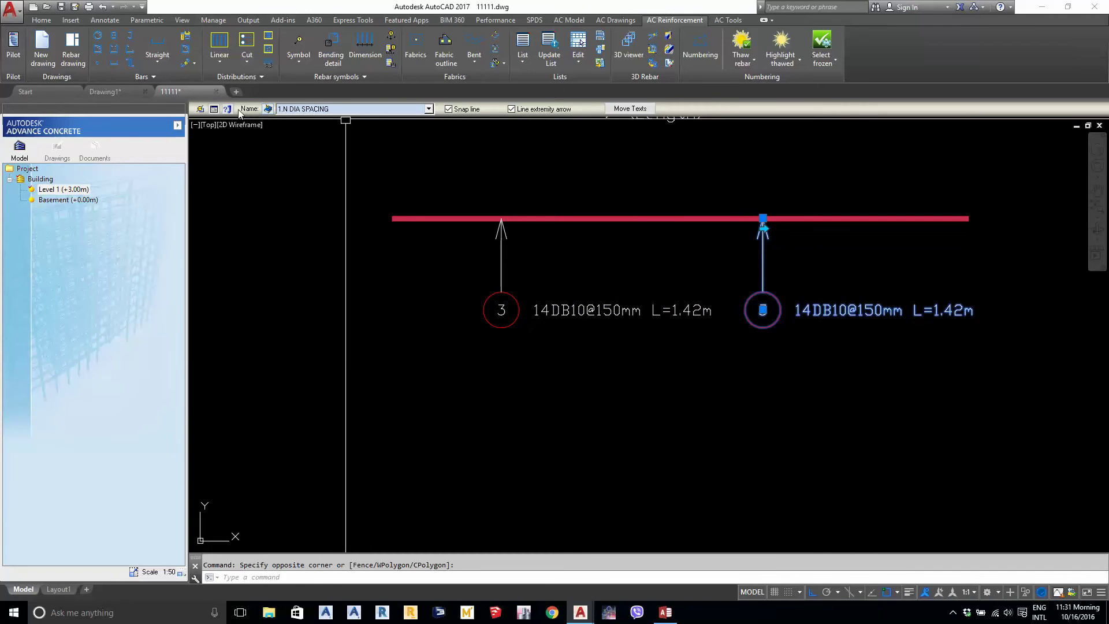
left_click(214, 108)
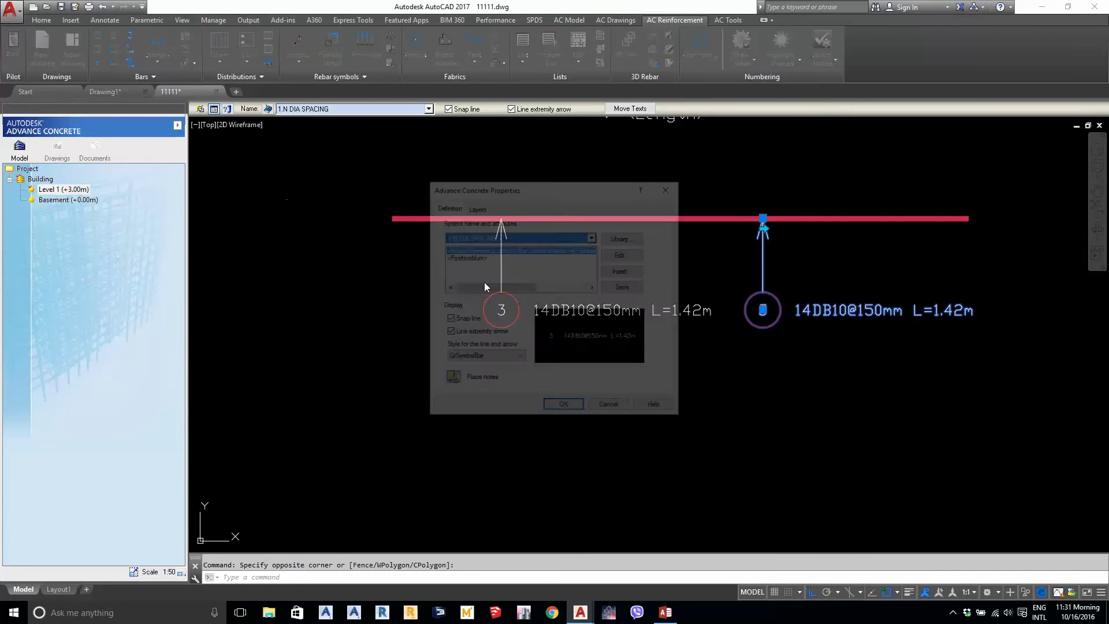
left_click(621, 257)
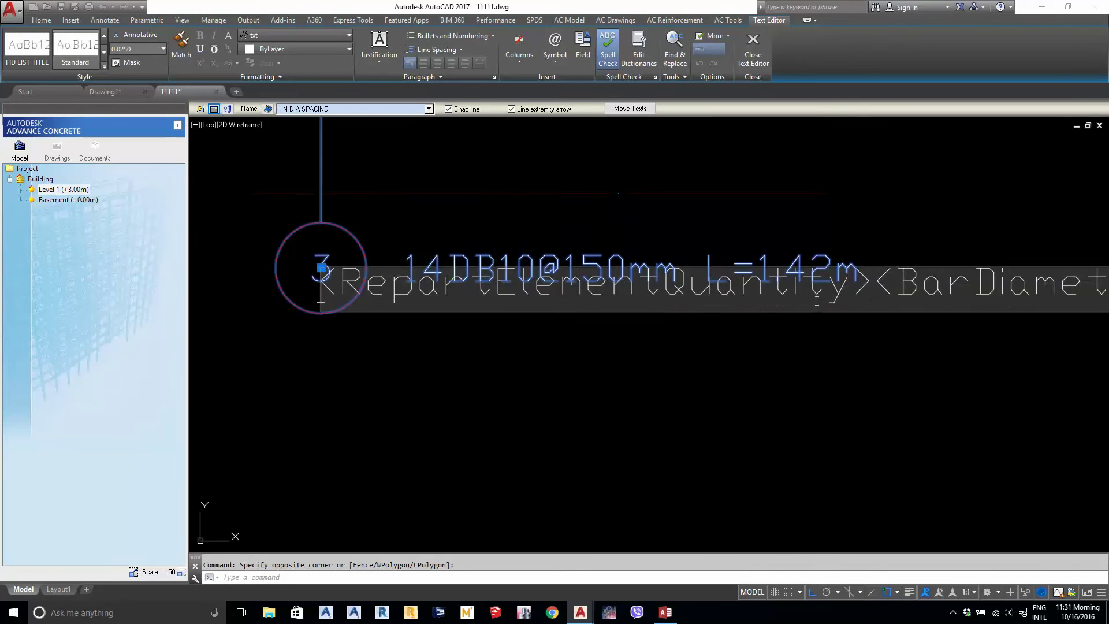
key("ctrl+a")
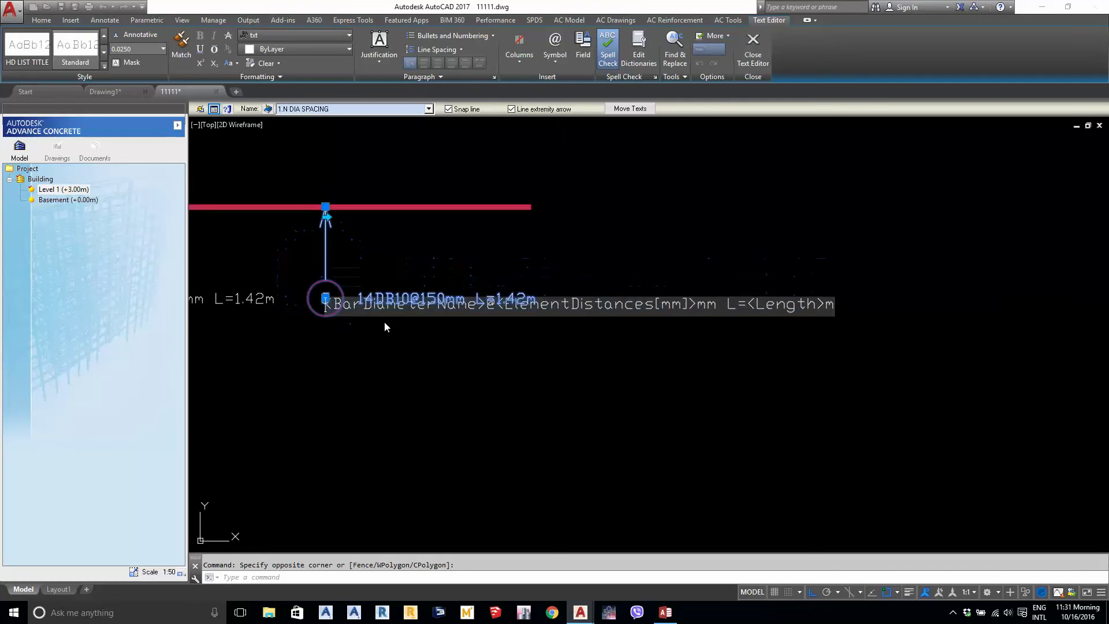
left_click(572, 303)
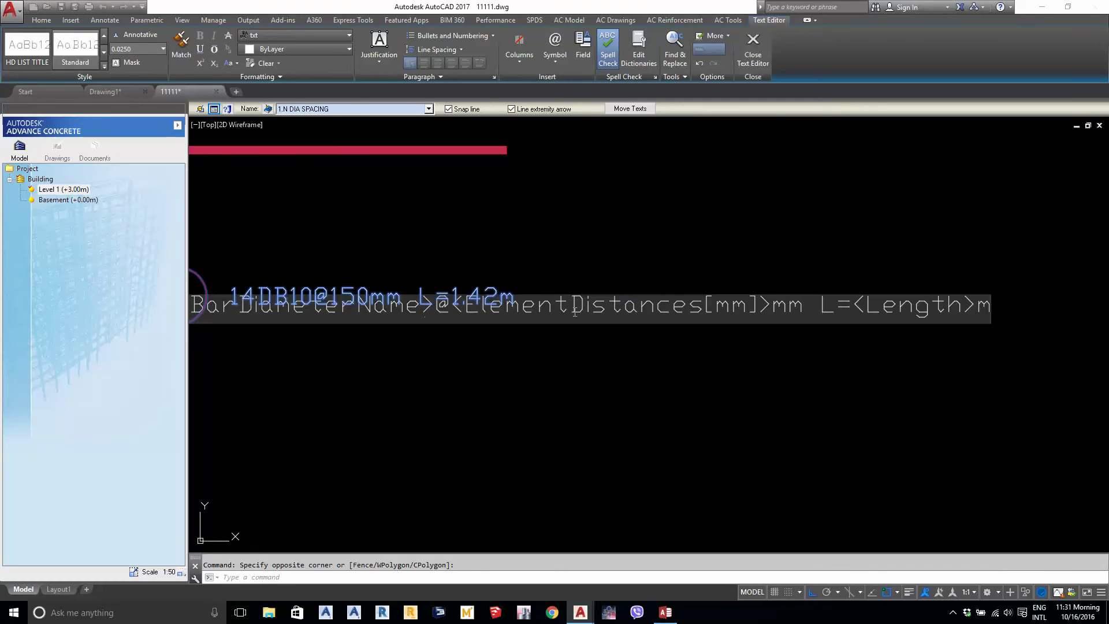
left_click_drag(426, 306, 855, 306)
scroll(438, 313, "up", 4)
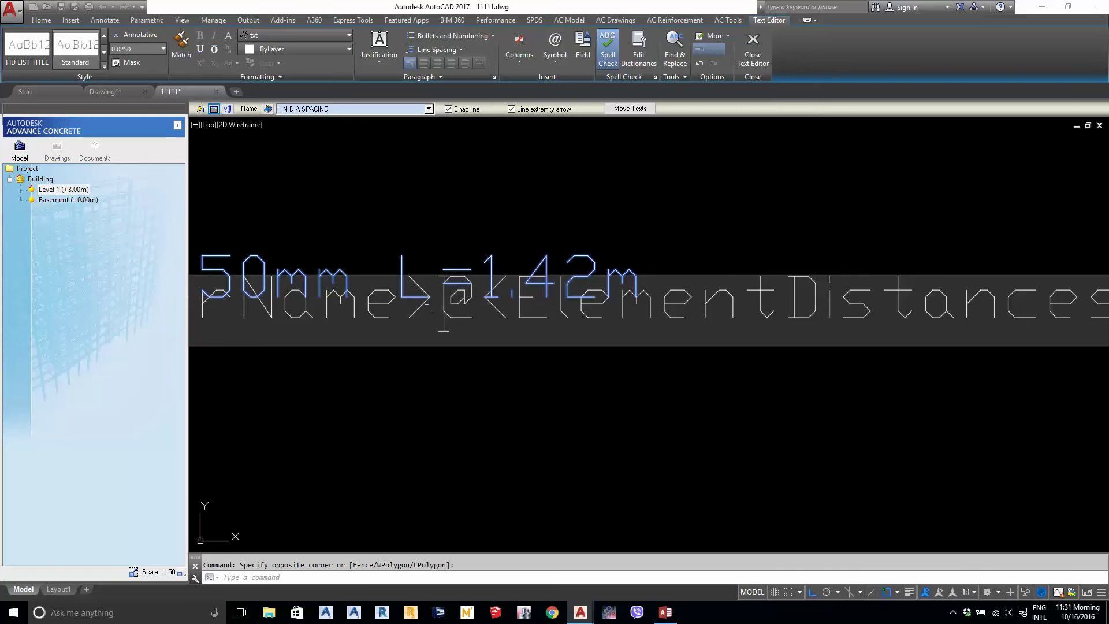
scroll(428, 303, "down", 1)
left_click_drag(438, 303, 1048, 310)
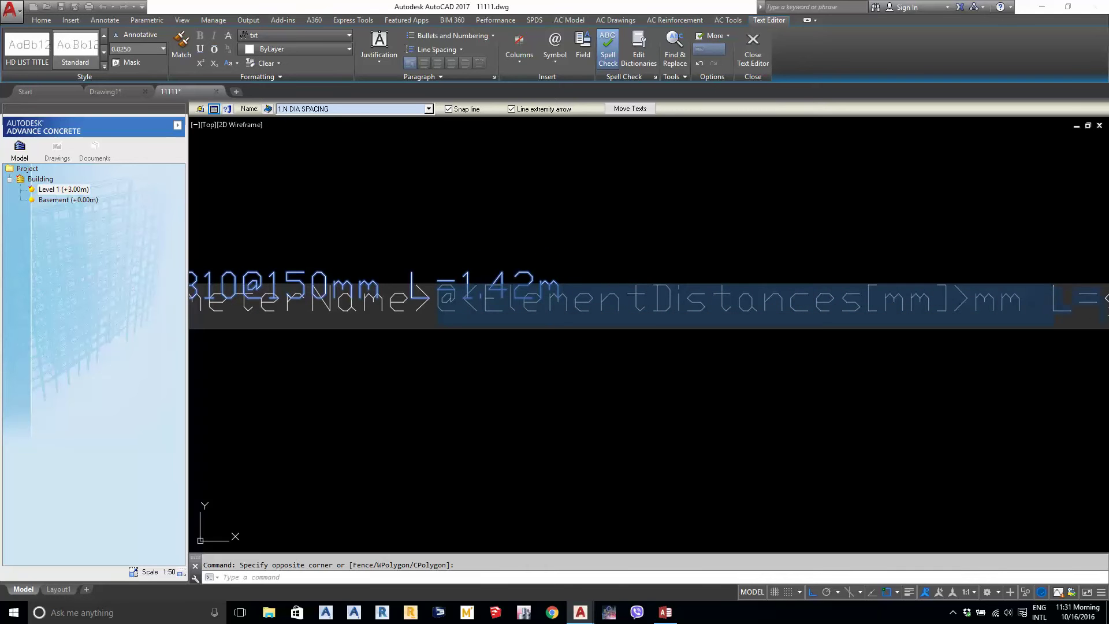
scroll(832, 321, "down", 2)
left_click(698, 380)
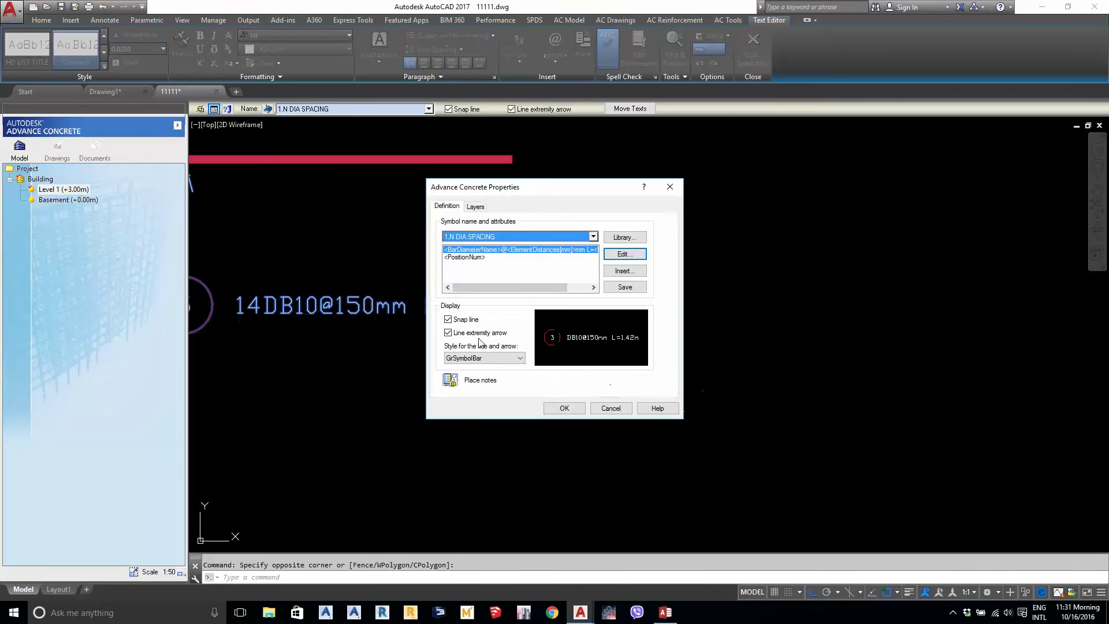
Remove everything after the diameter so the right label shows only DB10, and apply
left_click(625, 236)
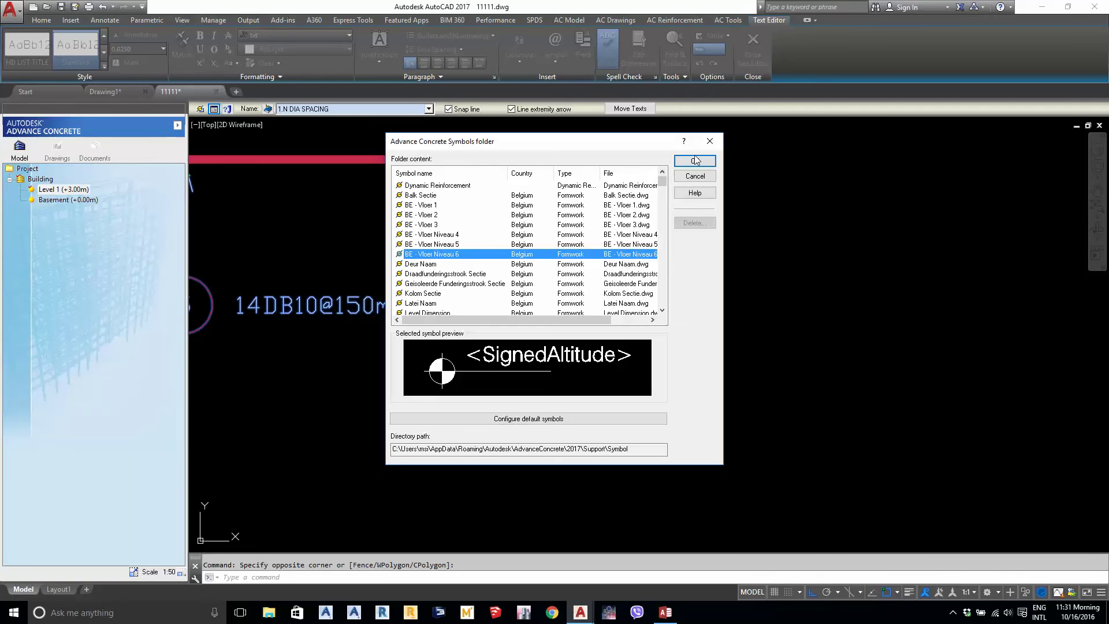
left_click(623, 255)
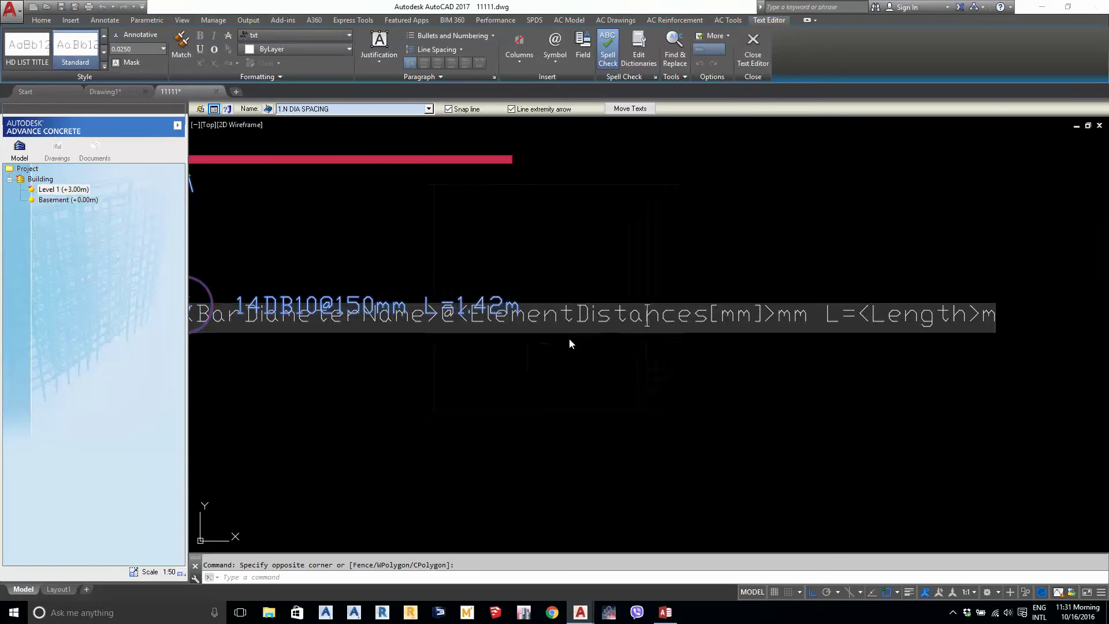
scroll(478, 328, "up", 2)
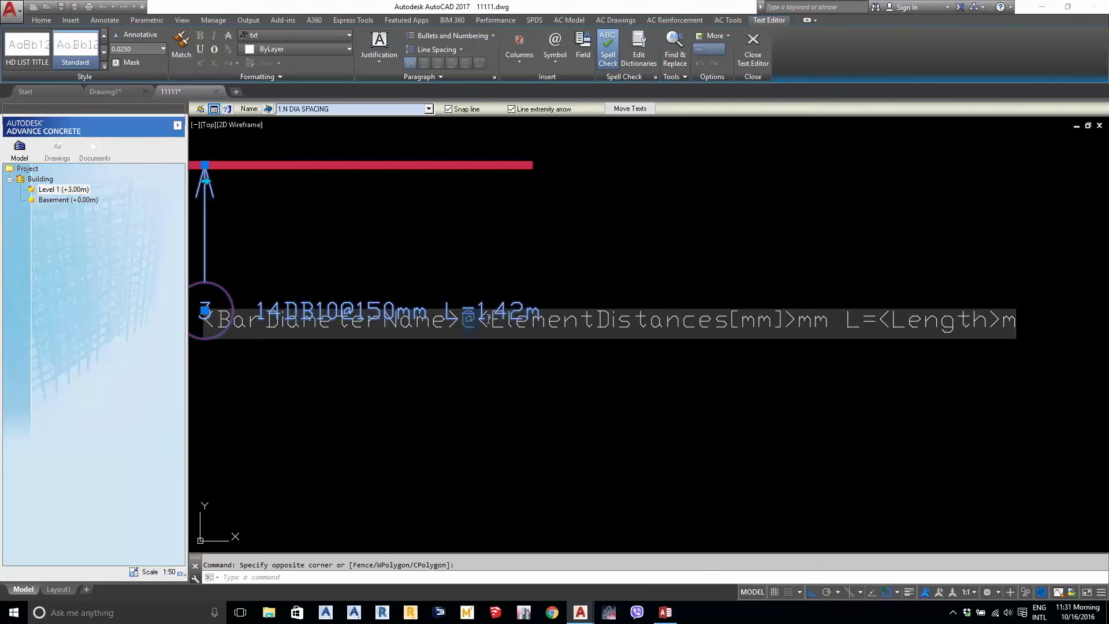
left_click_drag(458, 318, 1074, 318)
scroll(684, 414, "down", 3)
left_click(687, 420)
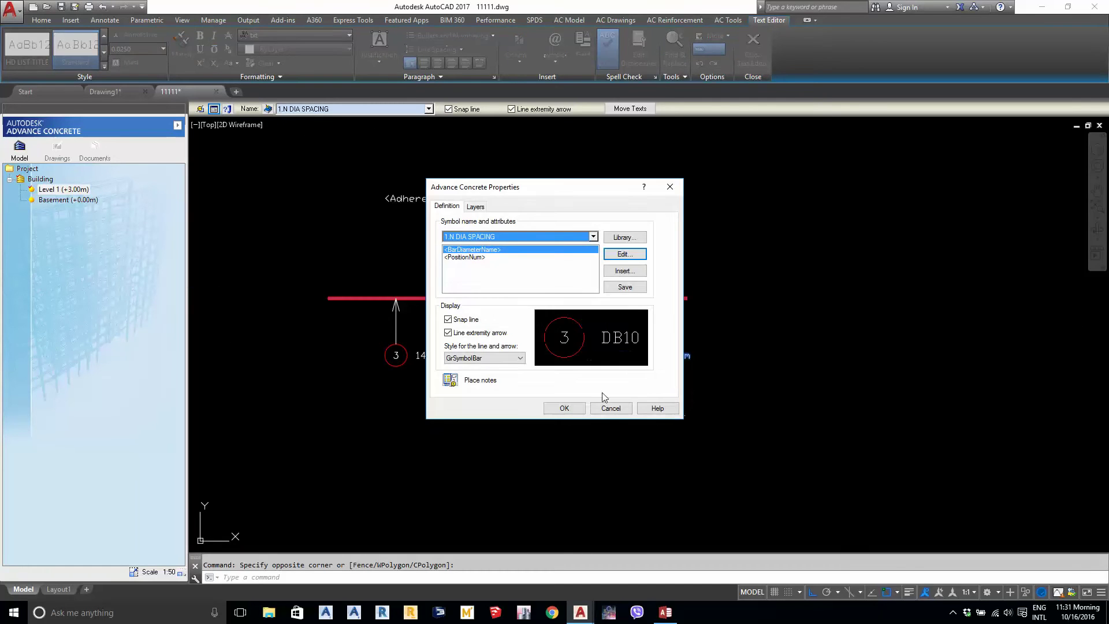
left_click(564, 408)
scroll(520, 353, "up", 3)
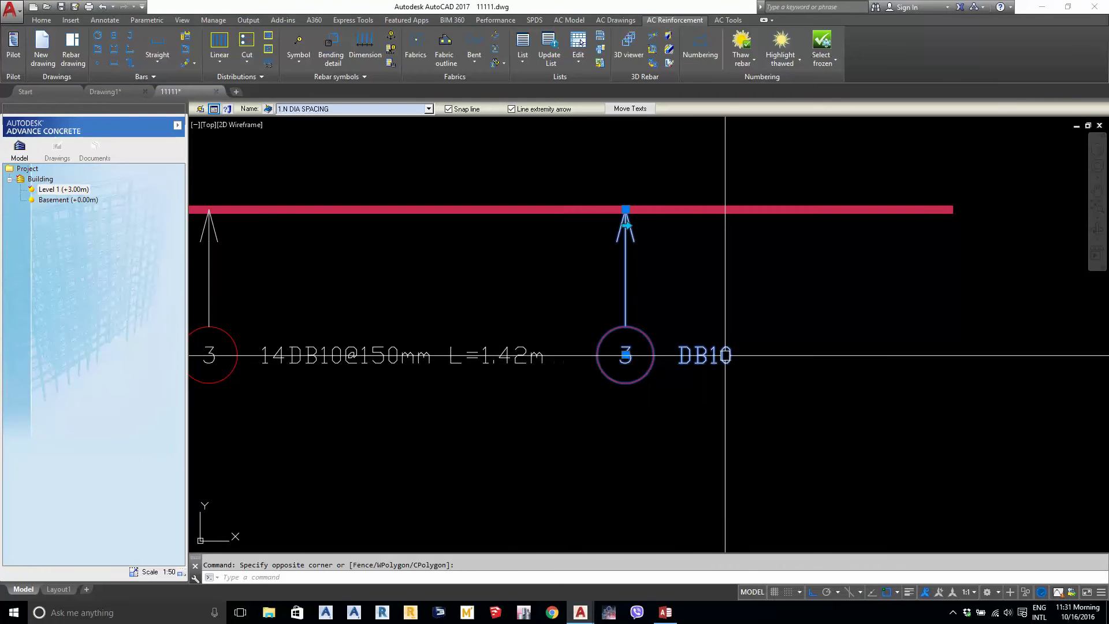
scroll(735, 347, "up", 2)
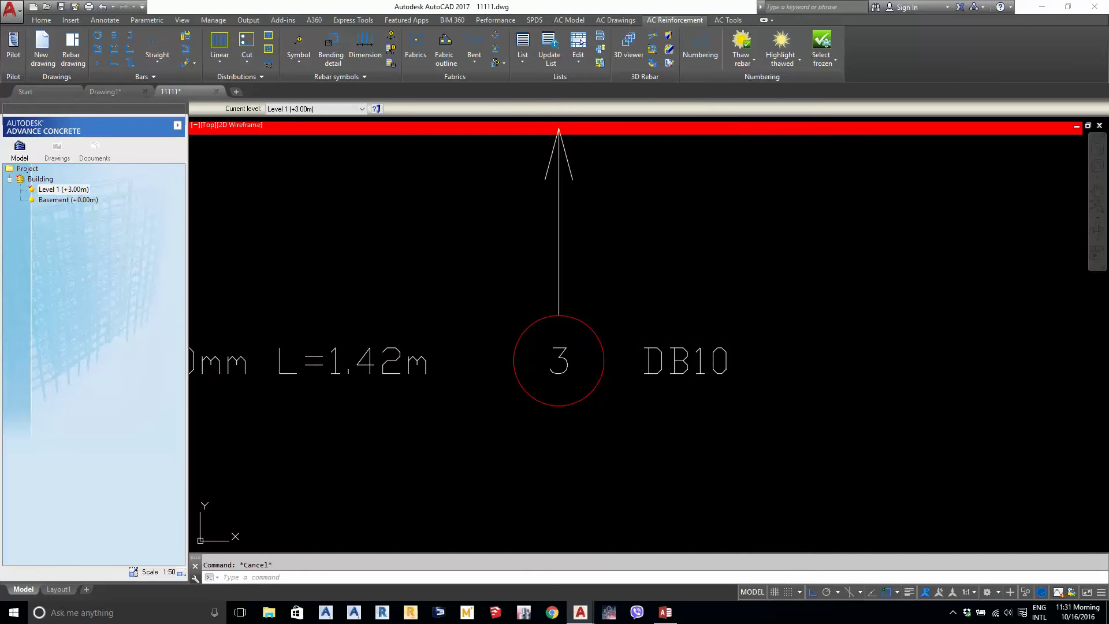
Save the DB10 label's template as symbol '2.DIA' under the Template drawing path
middle_click_drag(739, 339, 749, 346)
left_click(577, 397)
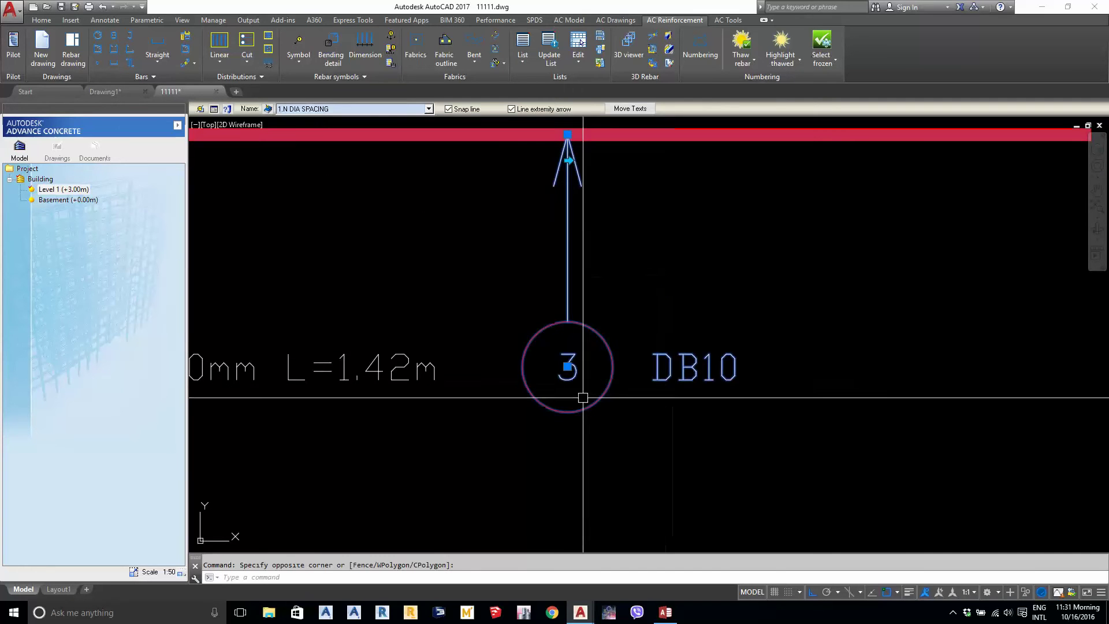
left_click(214, 112)
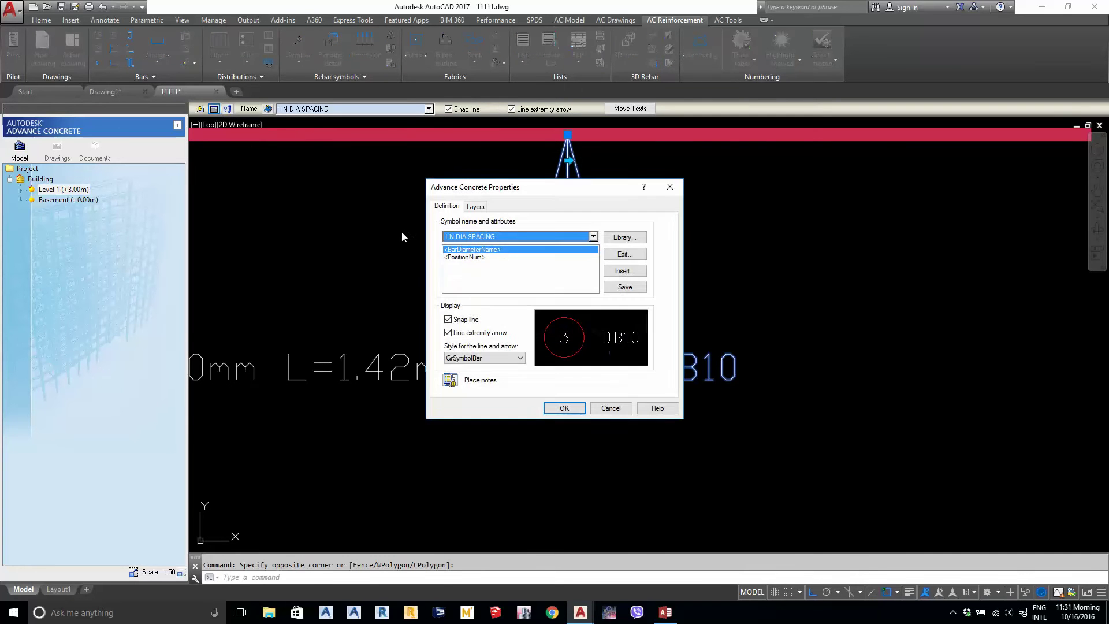
left_click(624, 287)
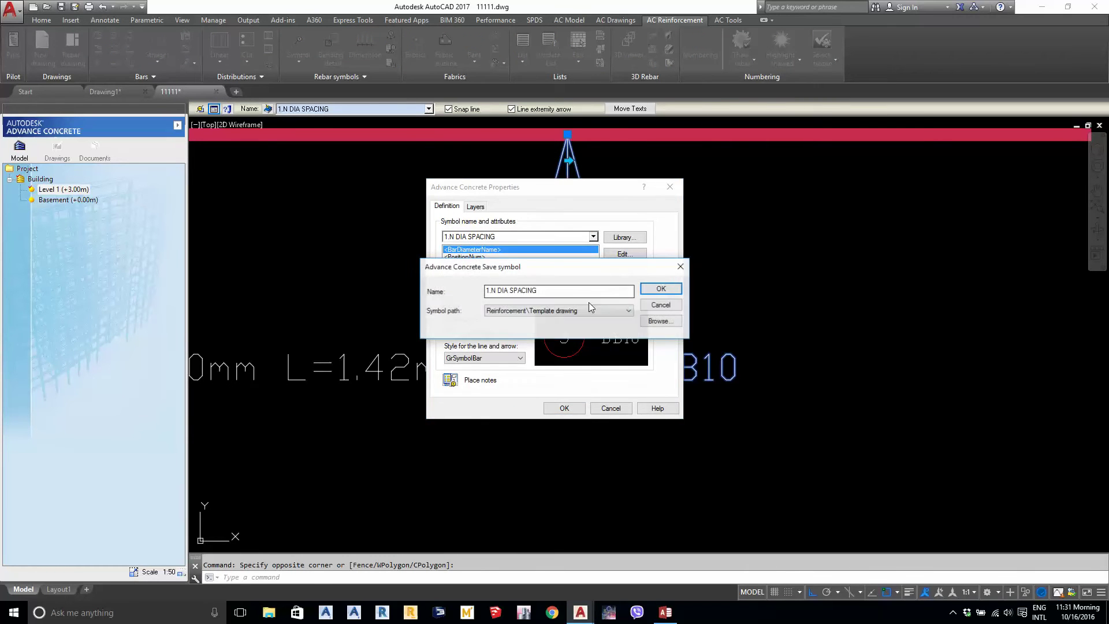
left_click(491, 293)
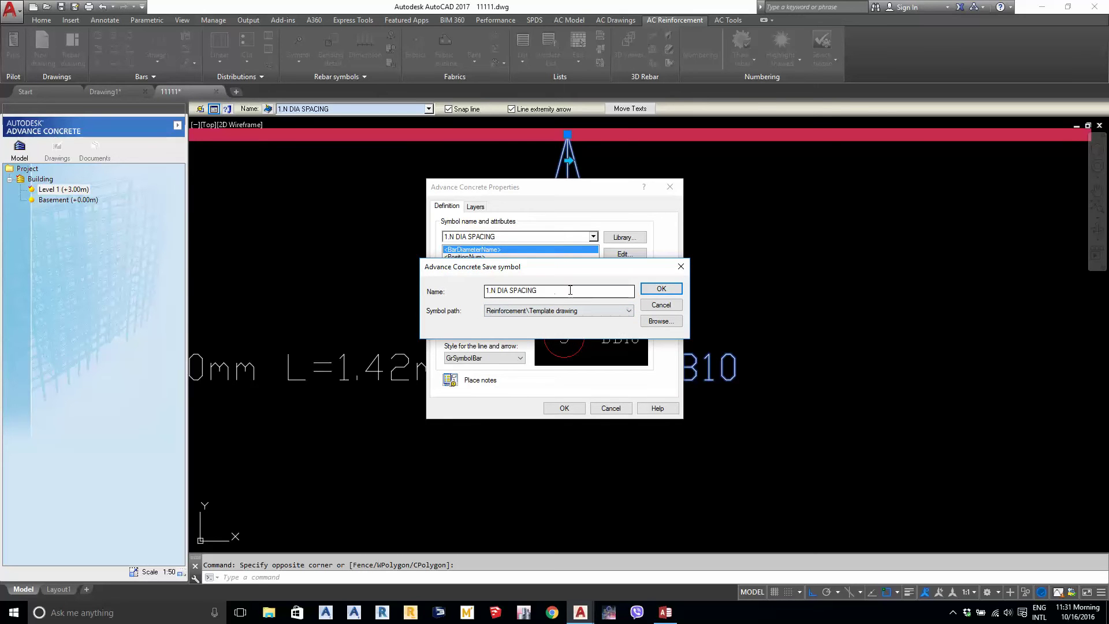
left_click_drag(570, 290, 486, 291)
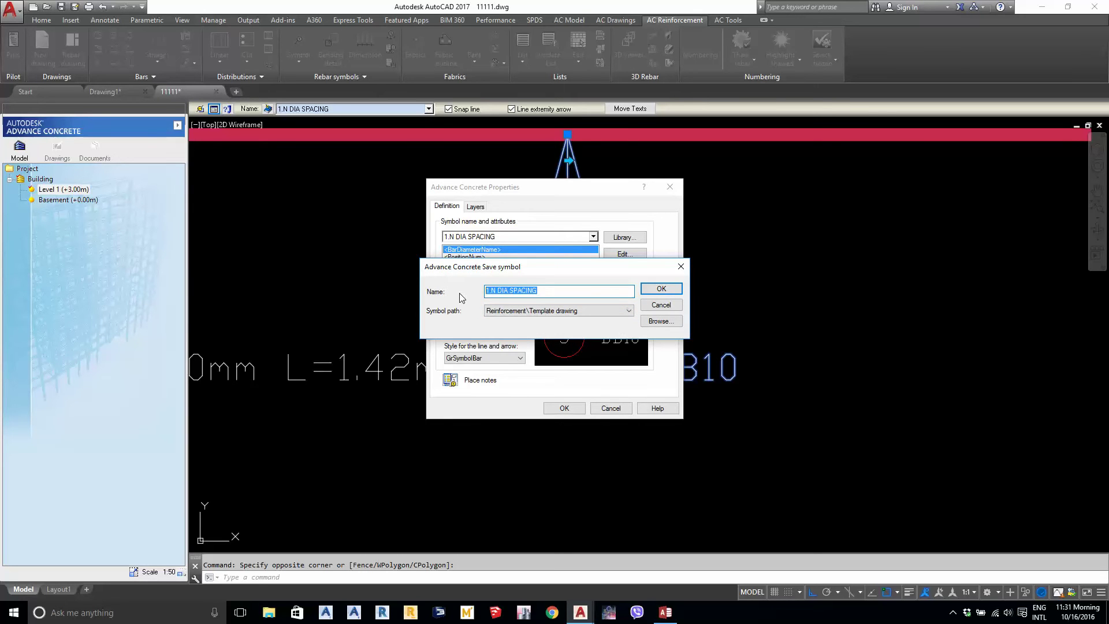
type("2.DIA")
left_click(651, 296)
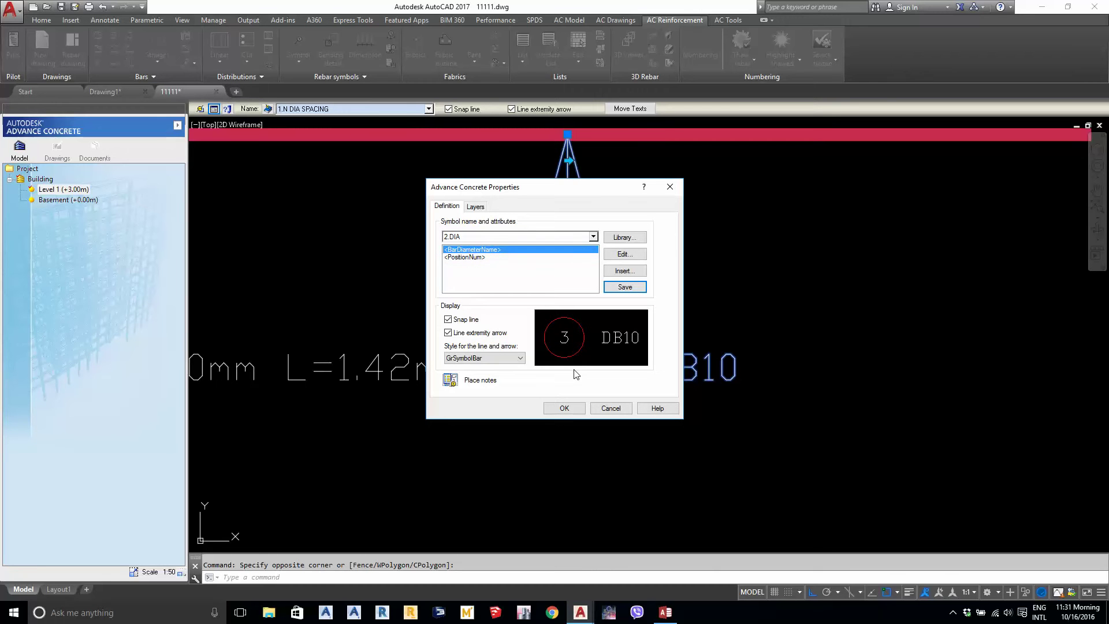
left_click(565, 408)
Move the DB10 label further right along the bar
scroll(544, 432, "down", 2)
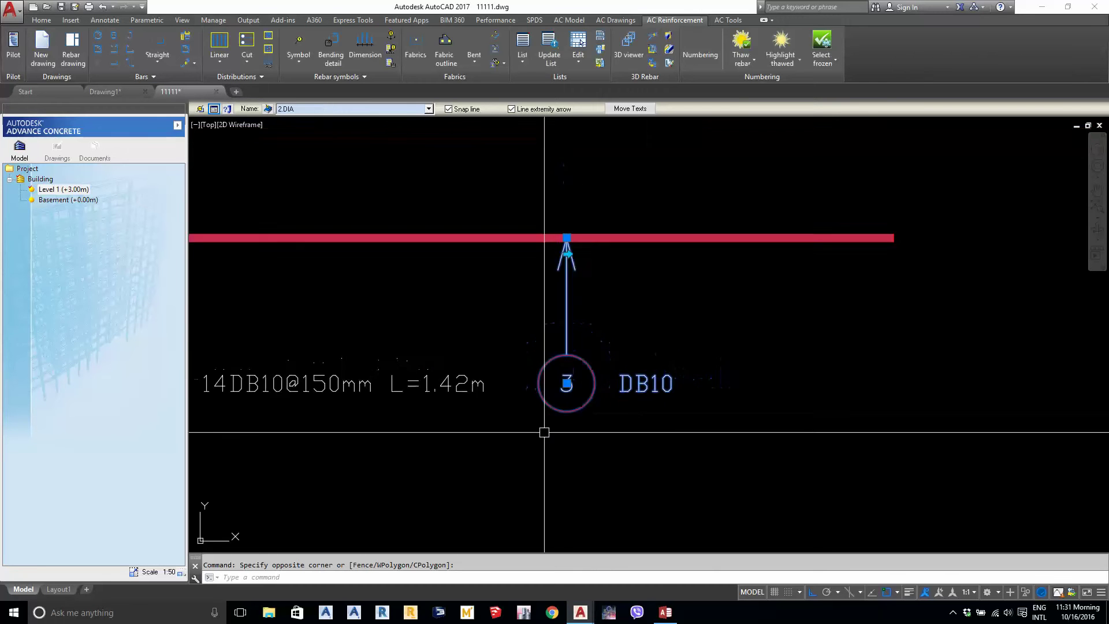
middle_click_drag(582, 437, 634, 375)
left_click(633, 376)
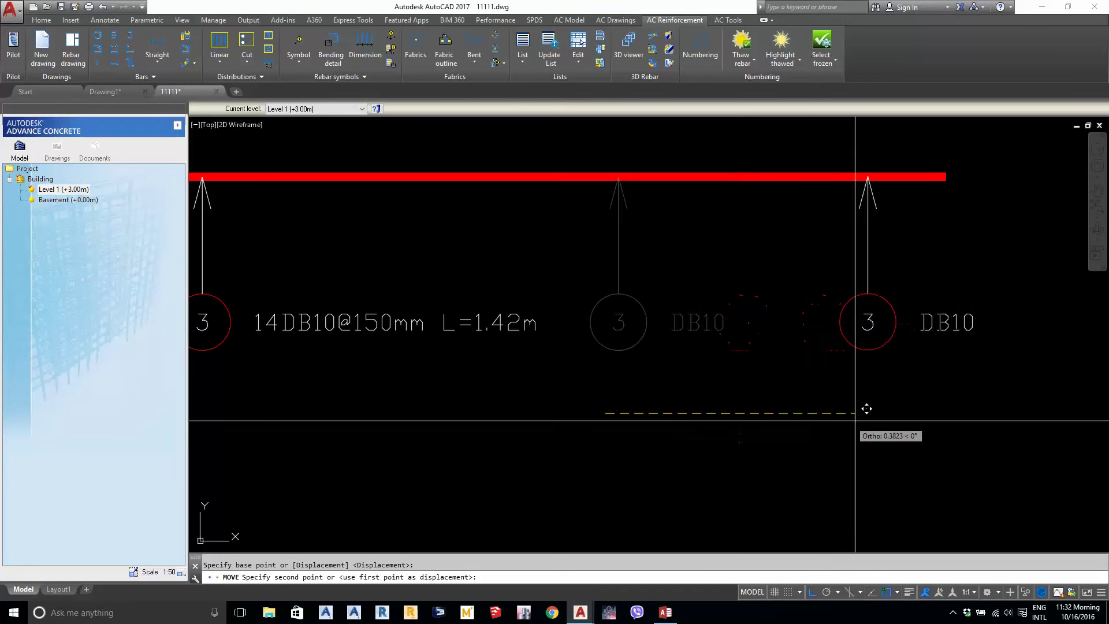
scroll(765, 434, "down", 2)
Copy the full 14DB10@150mm L=1.42m label to the middle of the bar
type("c")
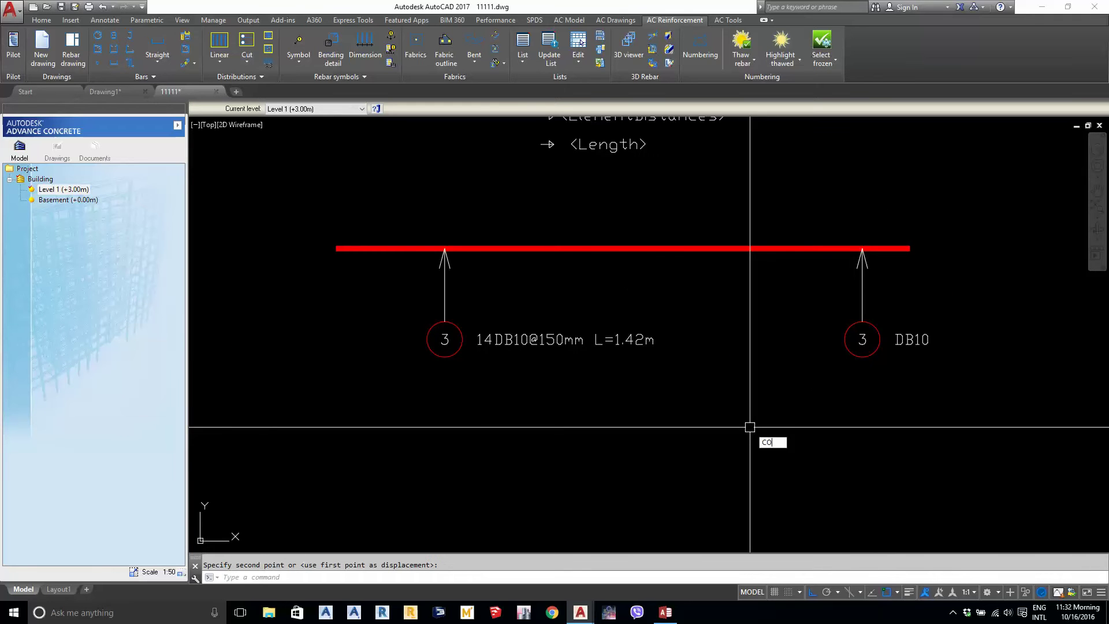
key("Return")
left_click(688, 458)
left_click(601, 346)
key("Return")
left_click(528, 452)
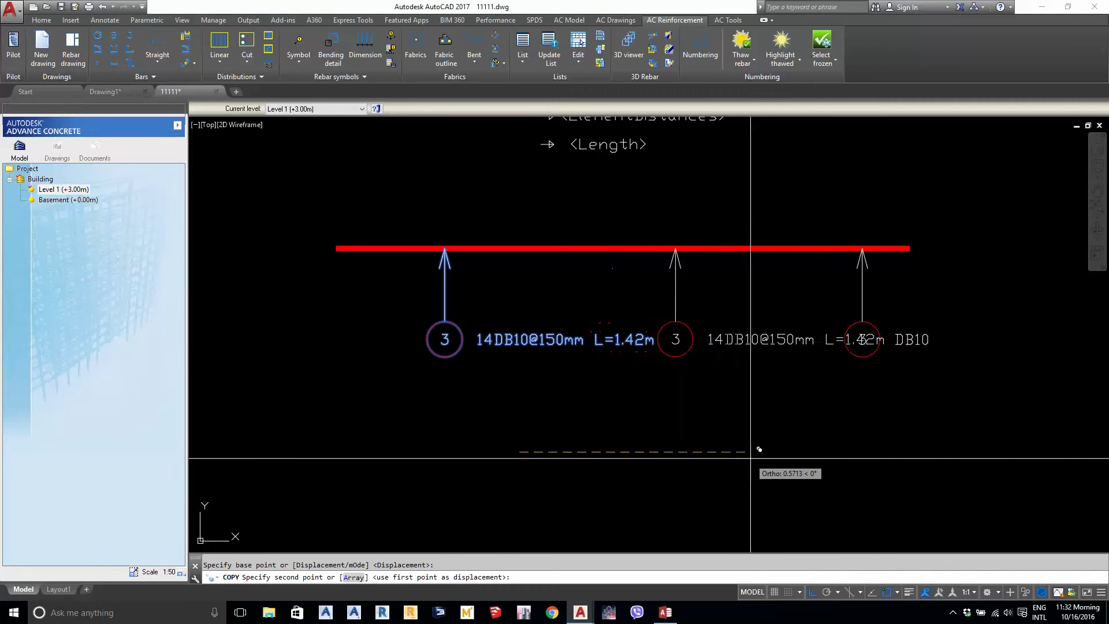
left_click(775, 454)
scroll(750, 379, "up", 3)
key("Return")
Select the middle copied label and bring up its properties
left_click(769, 428)
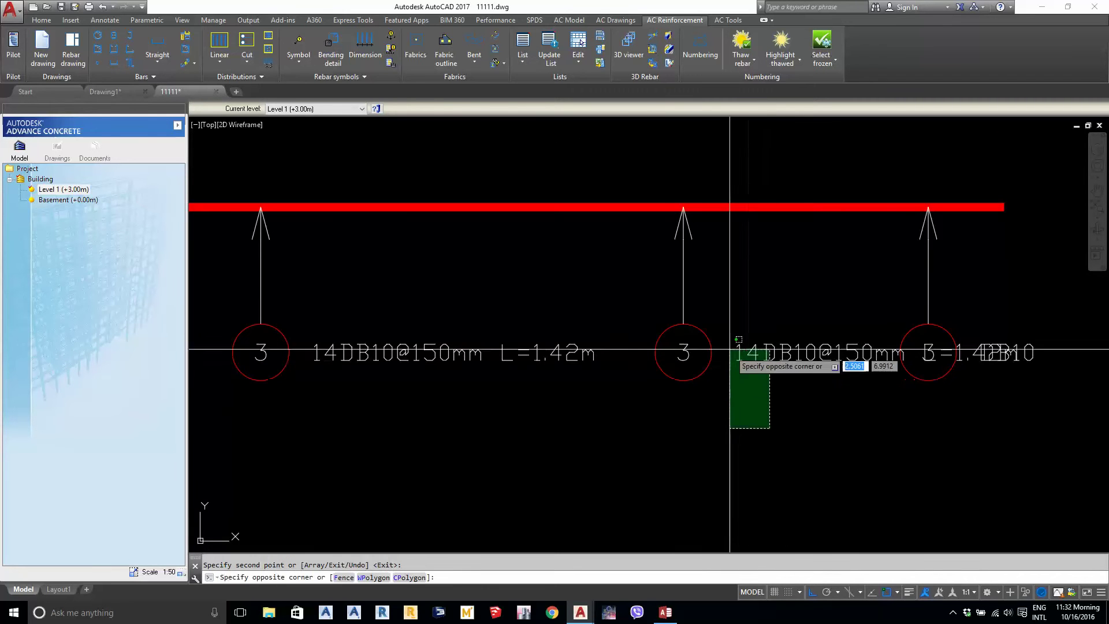
left_click(730, 349)
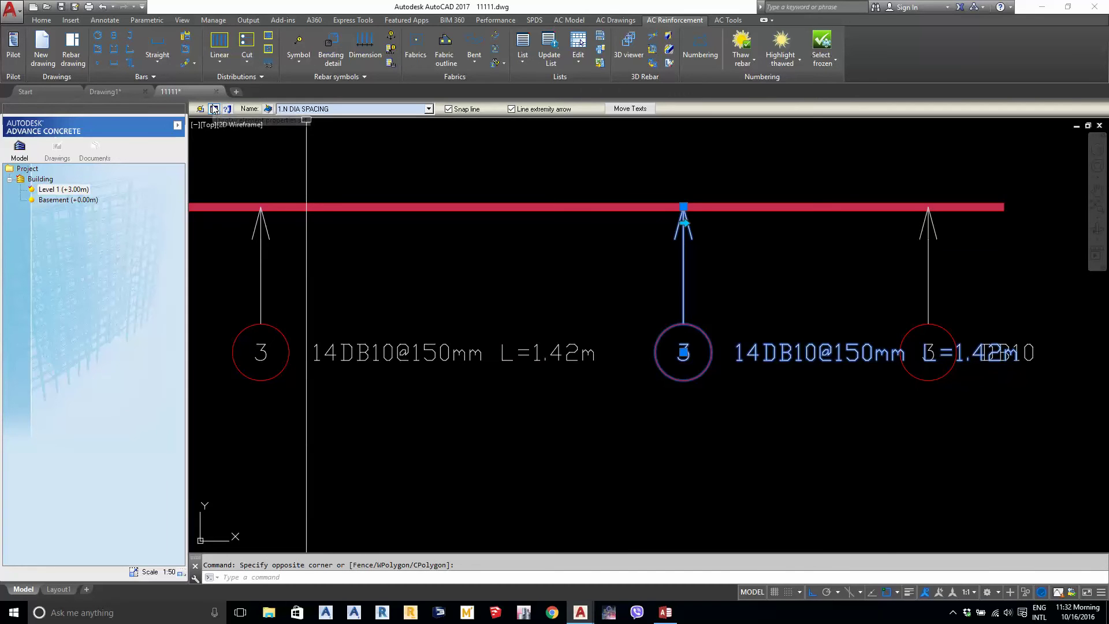
scroll(744, 348, "up", 2)
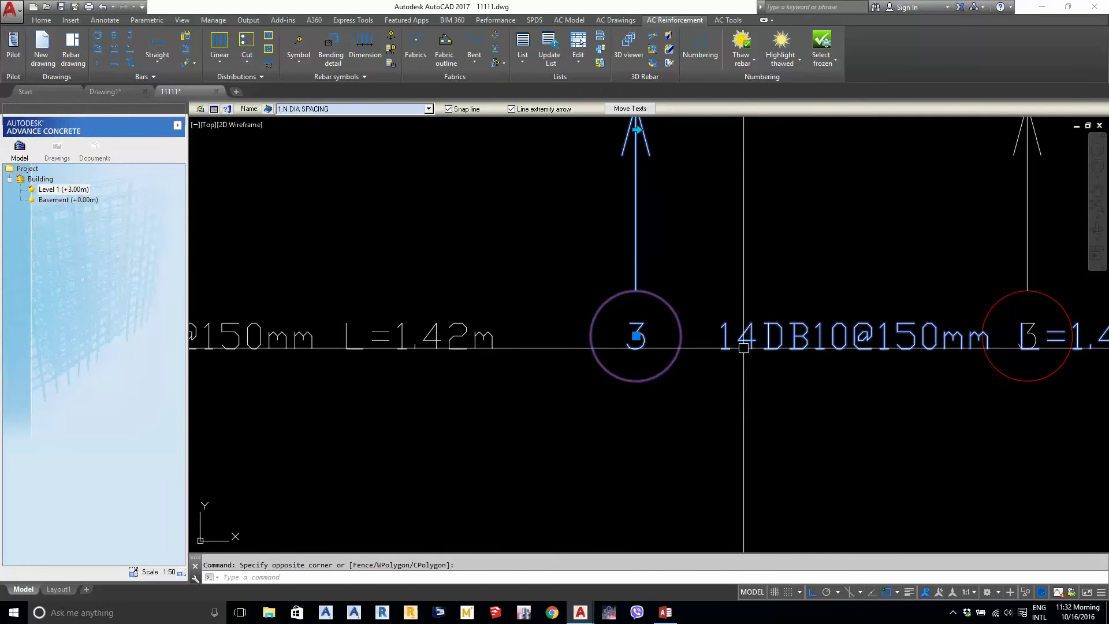
middle_click_drag(744, 347, 680, 340)
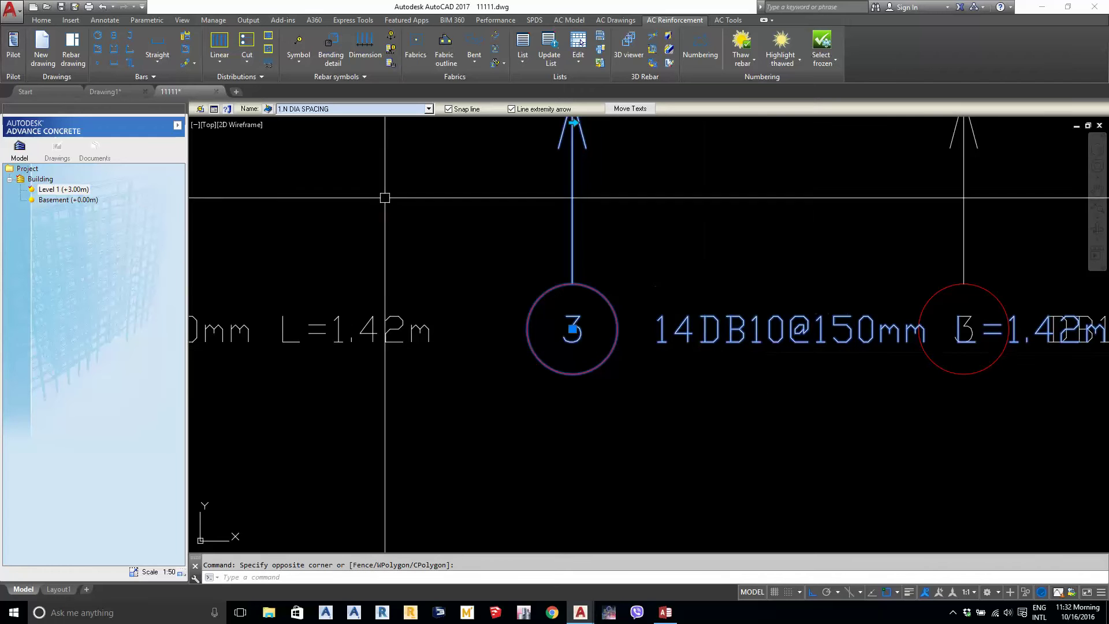
left_click(214, 108)
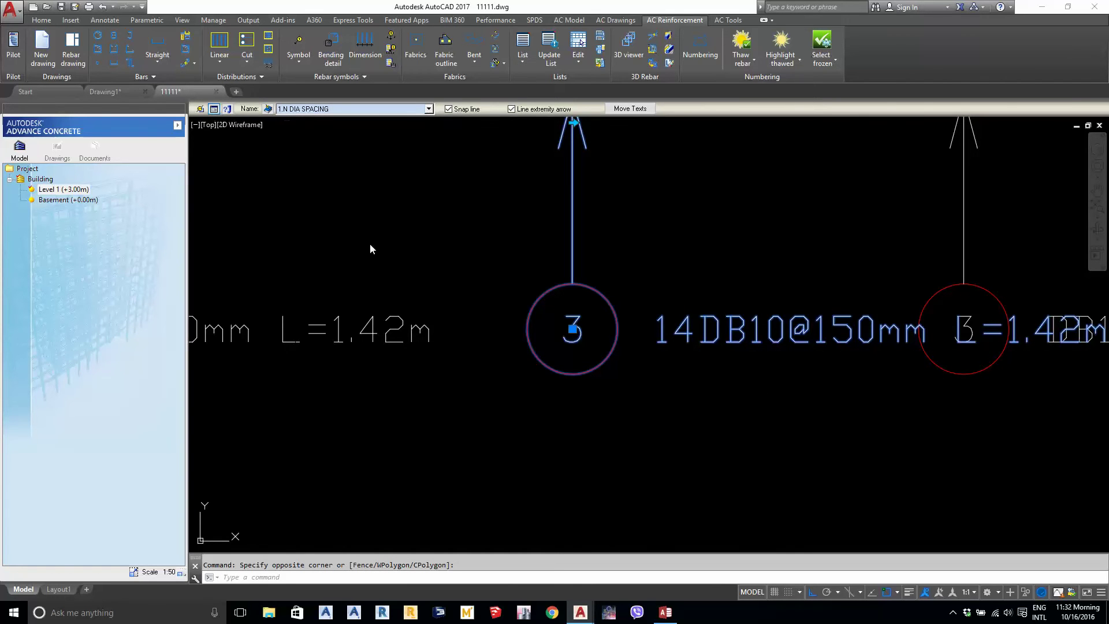
Delete the spacing and length from the middle label's format so it previews 14DB10
left_click(620, 255)
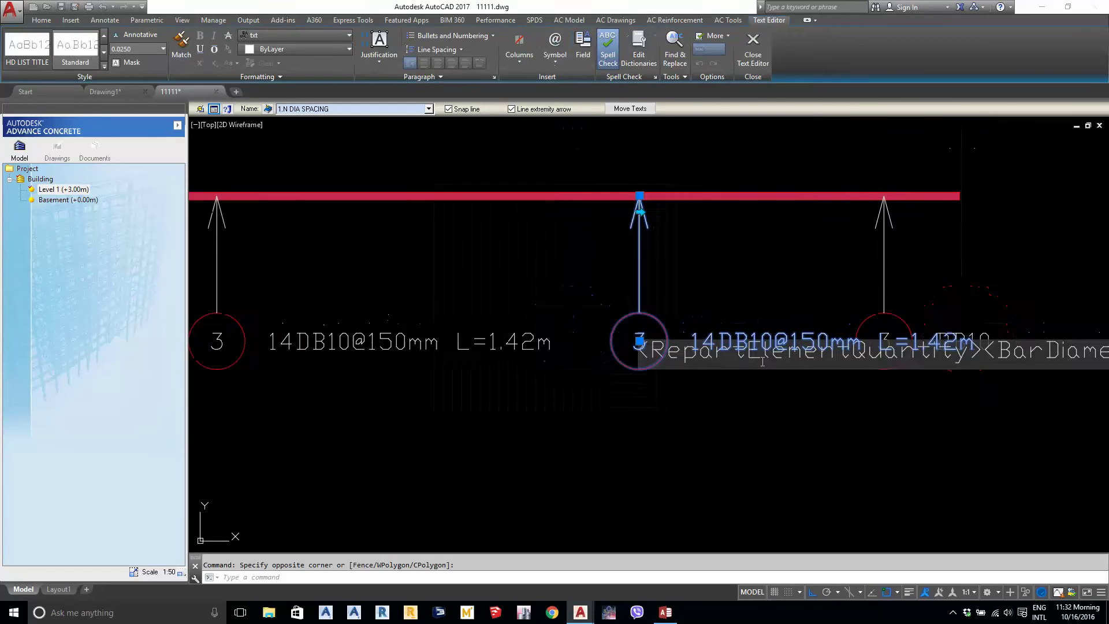
mouse_move(801, 372)
middle_mouse_down()
mouse_move(740, 373)
mouse_move(603, 335)
middle_mouse_up()
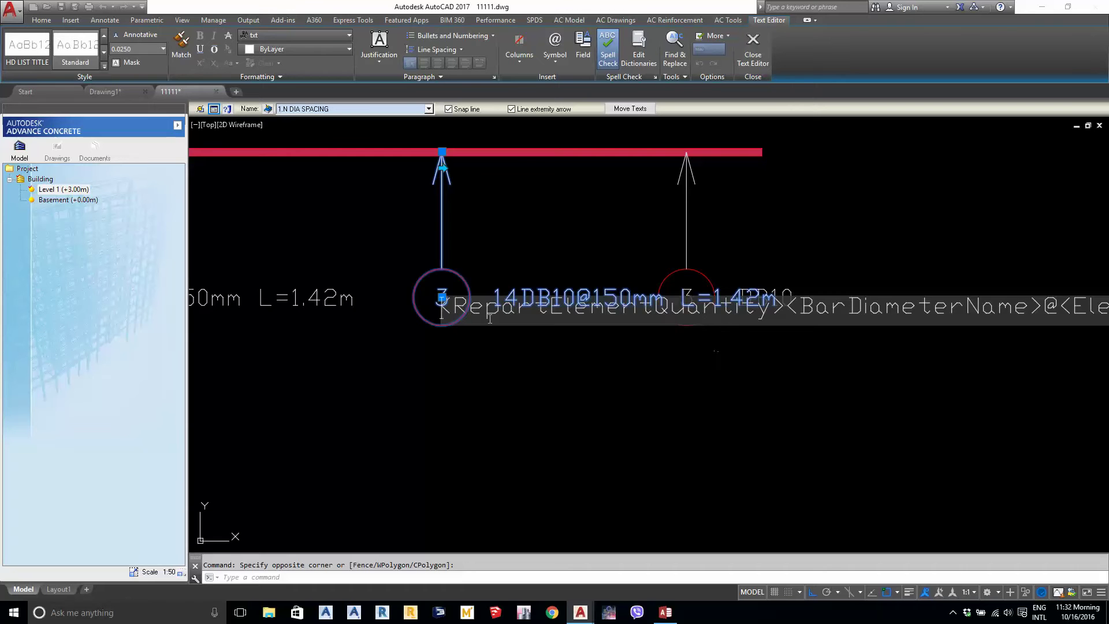
middle_click_drag(934, 344, 619, 319)
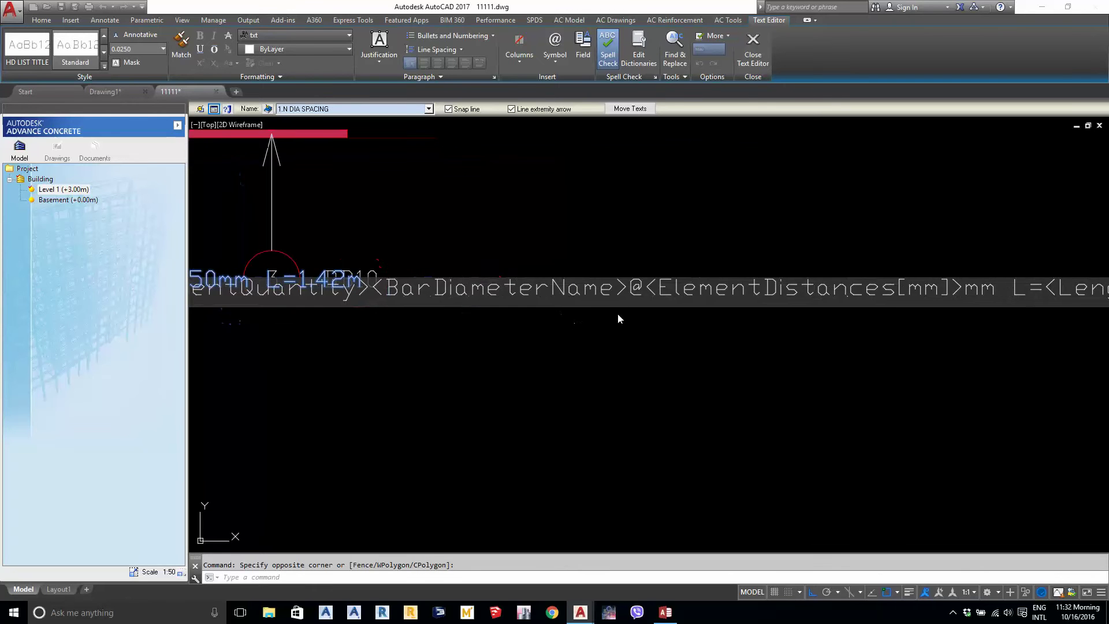
left_click_drag(623, 287, 715, 289)
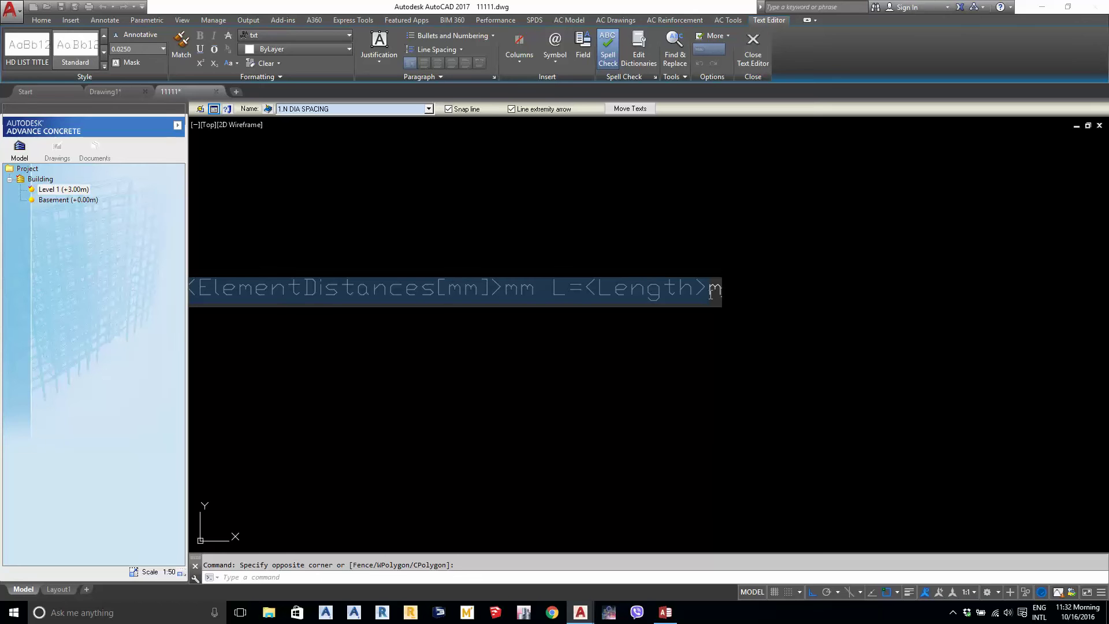
key("Delete")
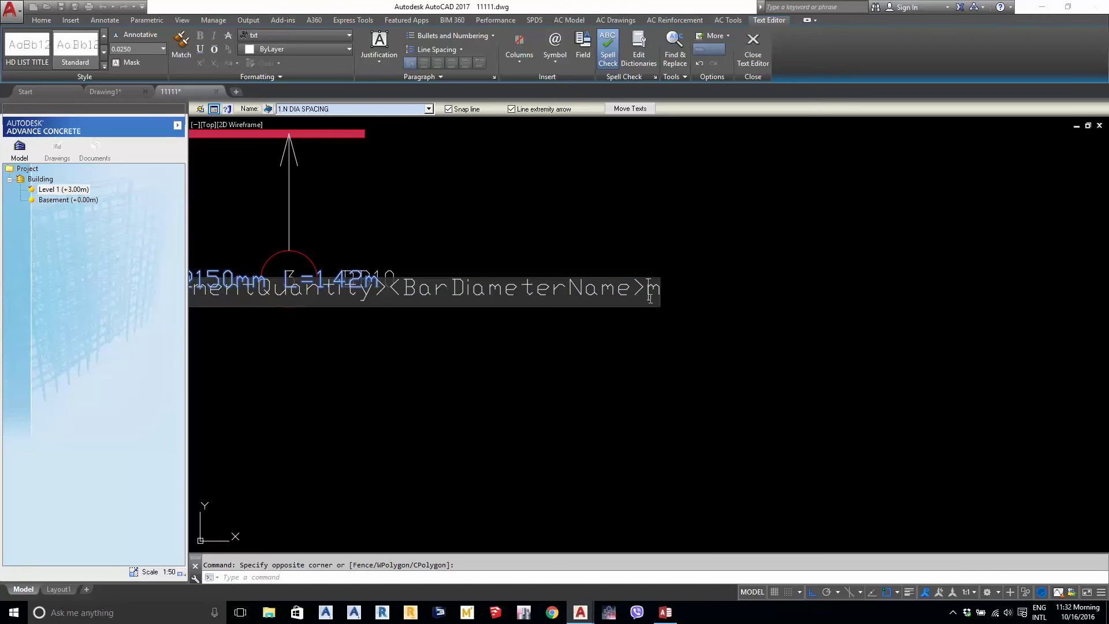
key("Delete")
left_click(602, 375)
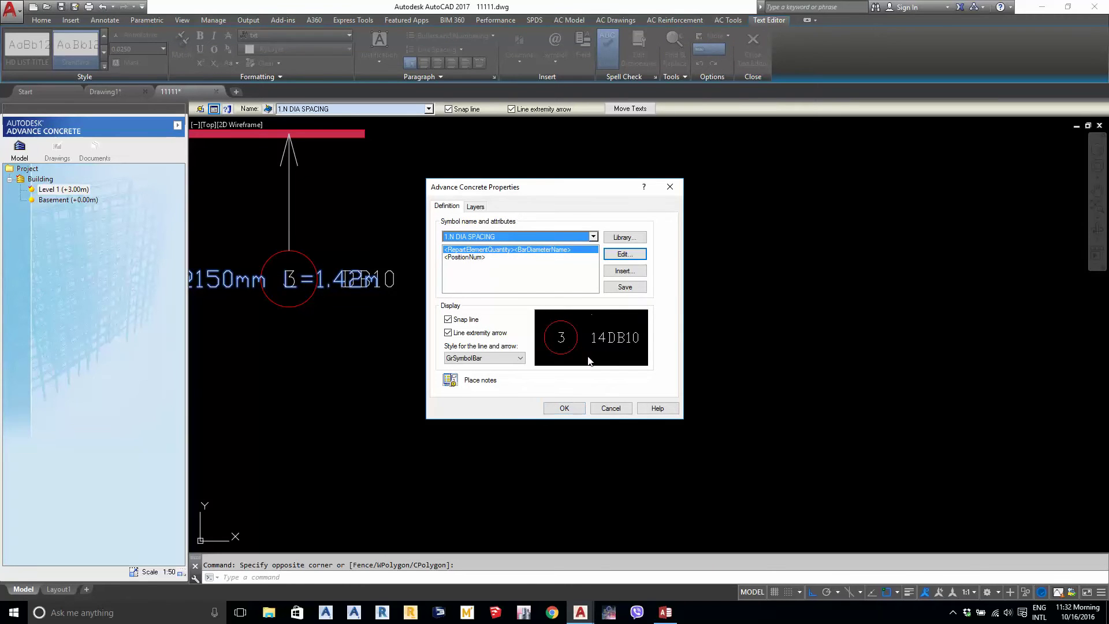
Save the trimmed format as symbol '3.N DIA' and apply it so the middle label reads 14DB10
left_click(625, 287)
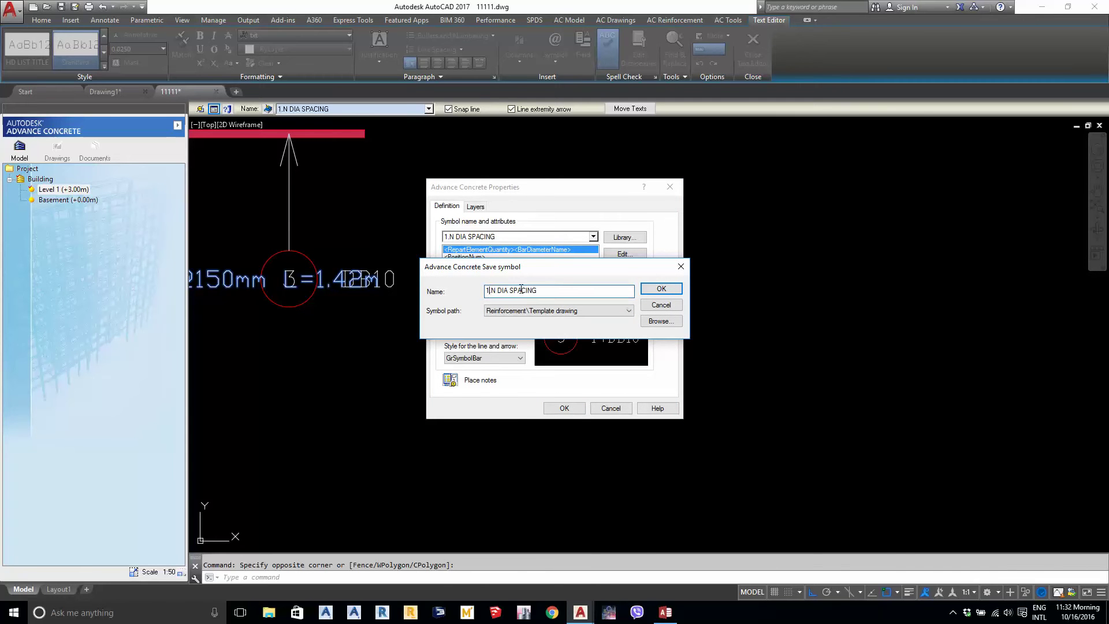
key("shift+Left")
key("shift+Left")
key("shift+Left")
key("shift+Home")
type("3.")
left_click(650, 295)
left_click(564, 408)
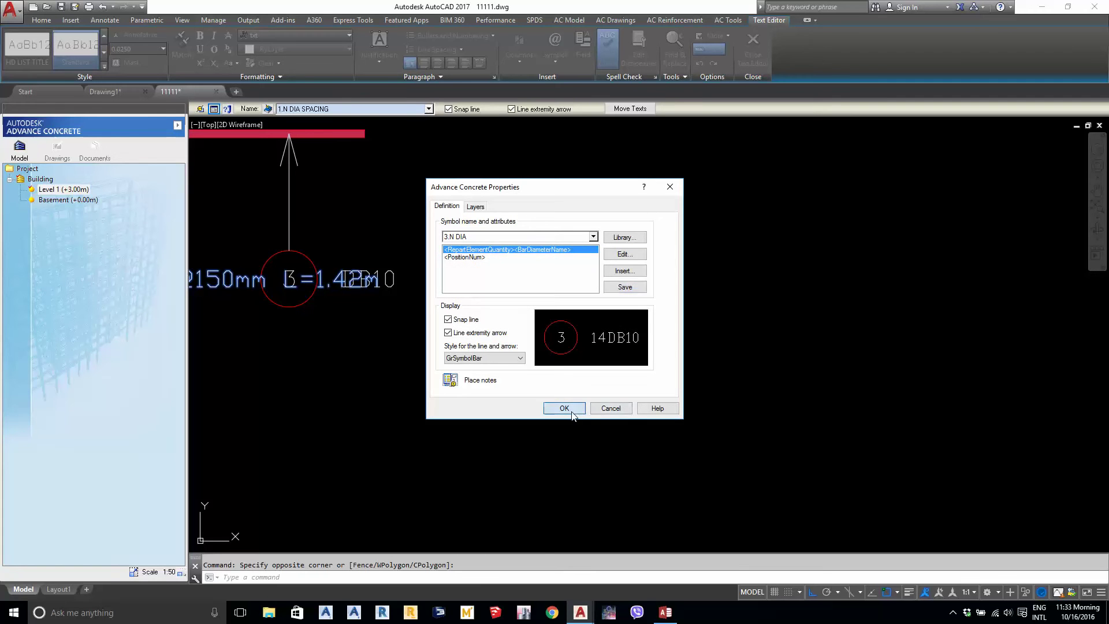
mouse_move(601, 330)
middle_mouse_down()
mouse_move(543, 360)
mouse_move(575, 337)
middle_mouse_up()
type("M")
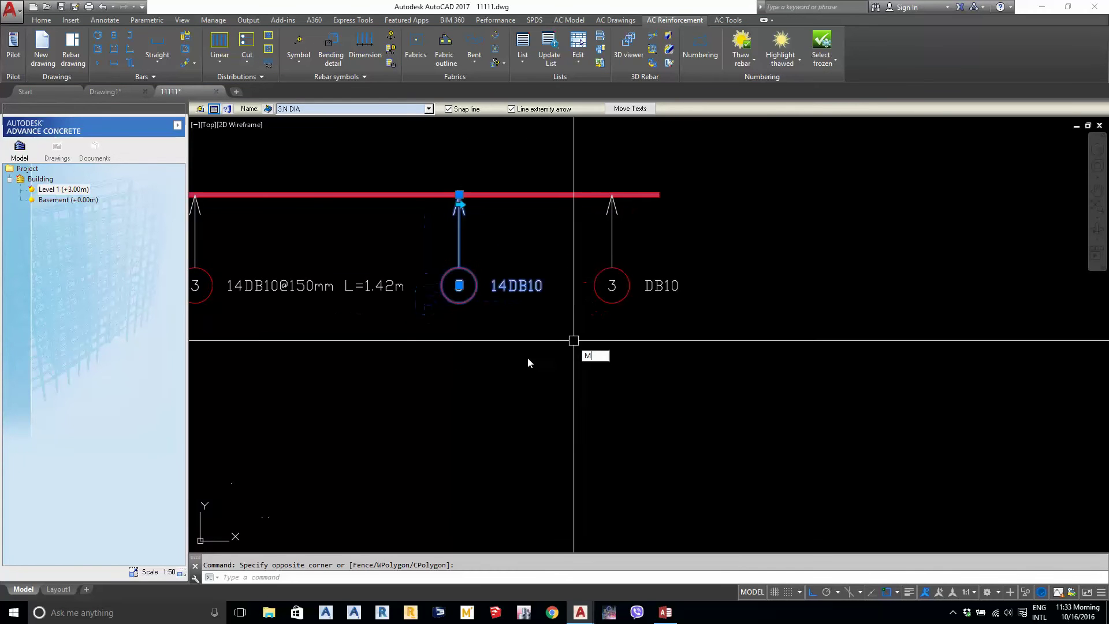
Reposition the 14DB10 label and the left full label along the bar
left_click(574, 336)
mouse_move(471, 339)
middle_mouse_down()
mouse_move(503, 347)
mouse_move(646, 329)
middle_mouse_up()
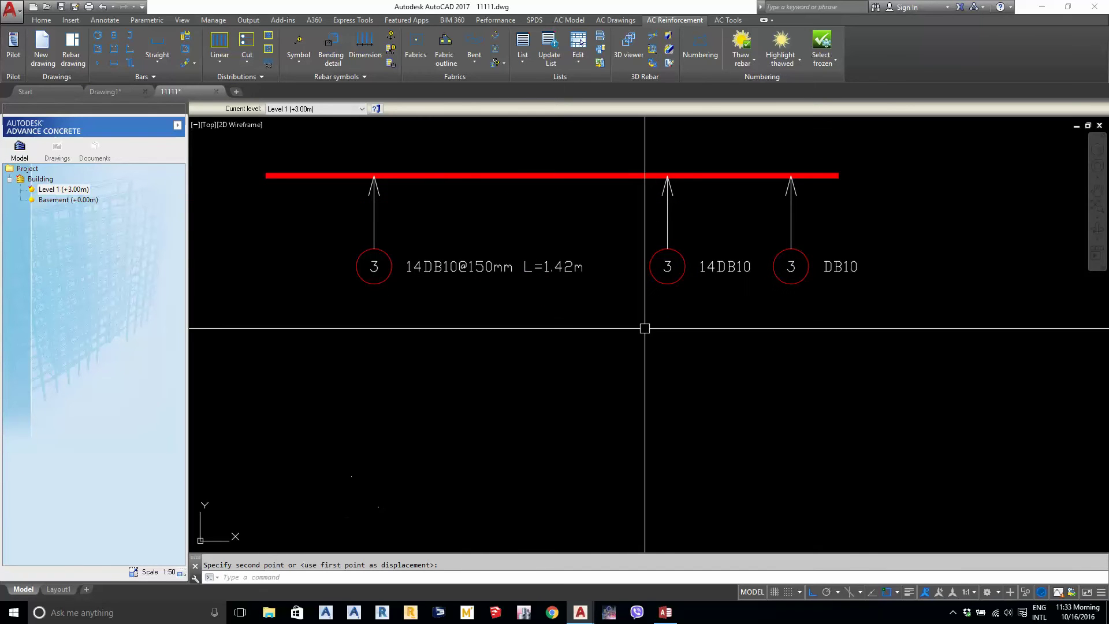
key("Escape")
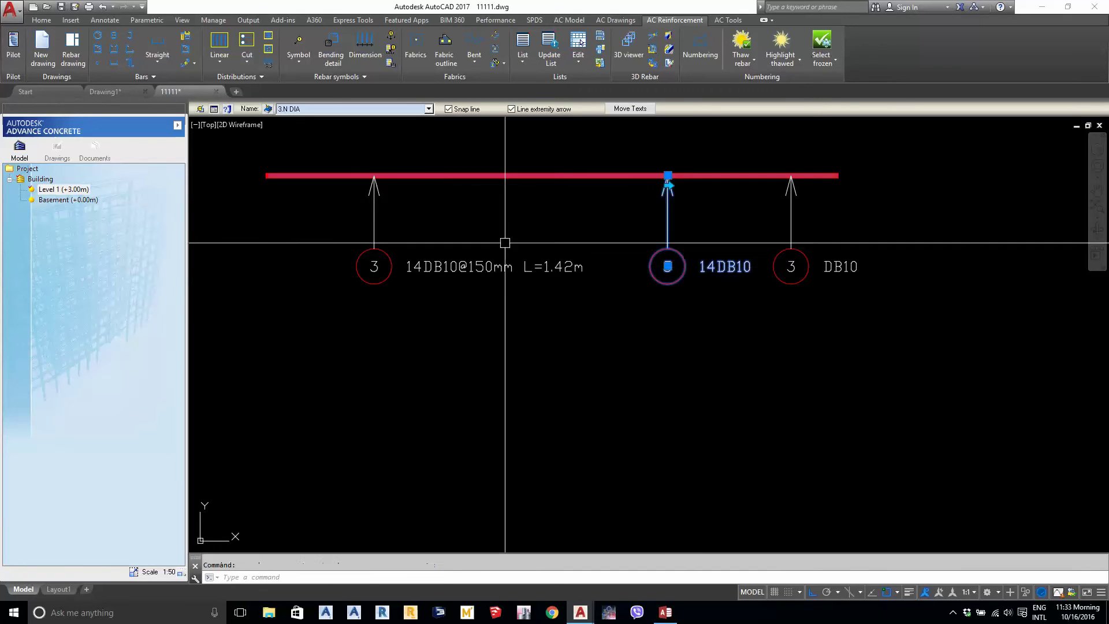
mouse_move(561, 313)
middle_mouse_down()
mouse_move(640, 267)
mouse_move(610, 325)
middle_mouse_up()
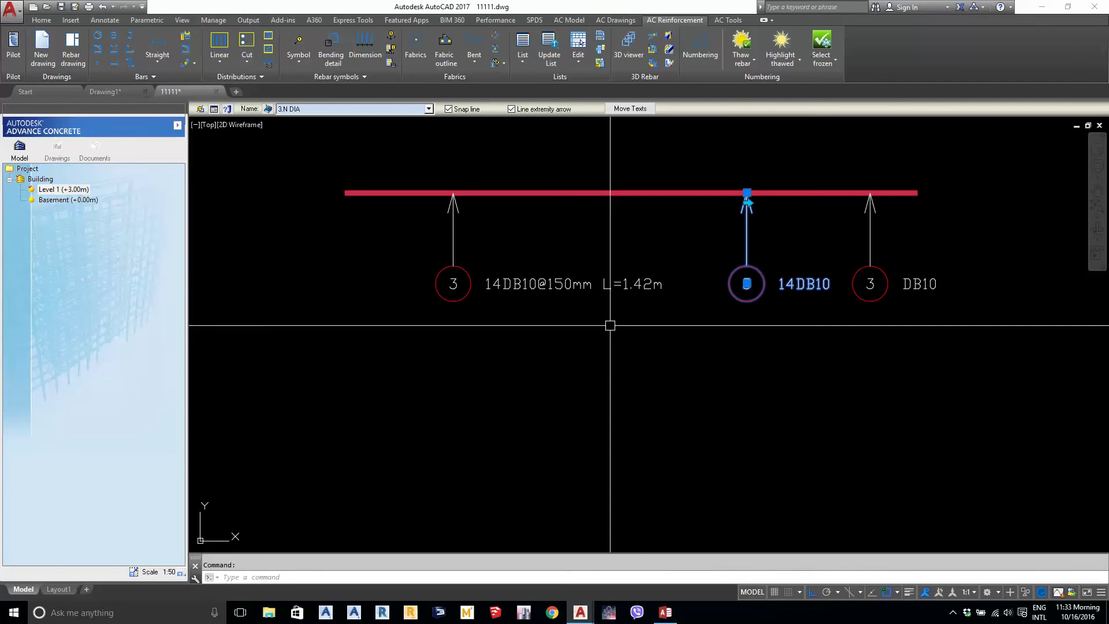
key("Escape")
left_click(608, 347)
left_click(566, 271)
scroll(524, 249, "up", 4)
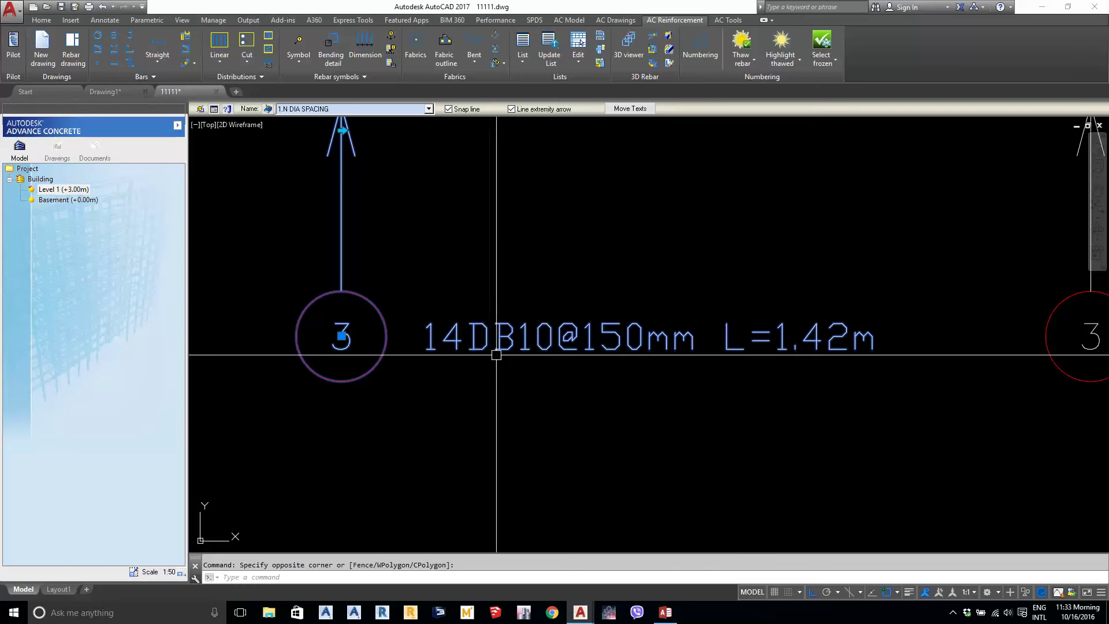
scroll(676, 370, "down", 4)
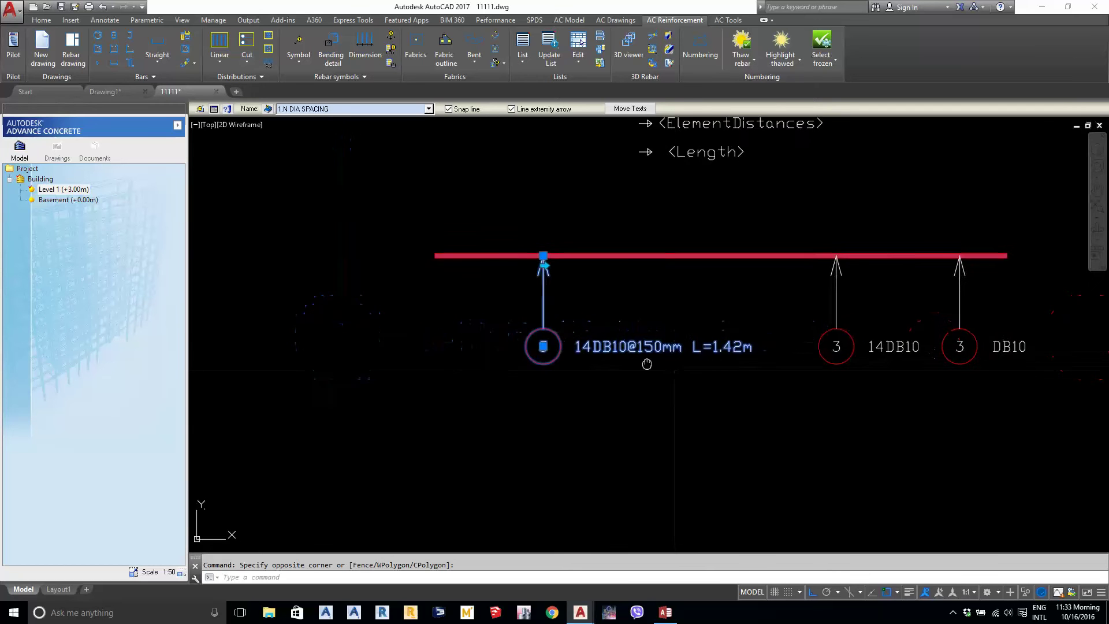
middle_click_drag(647, 364, 610, 348)
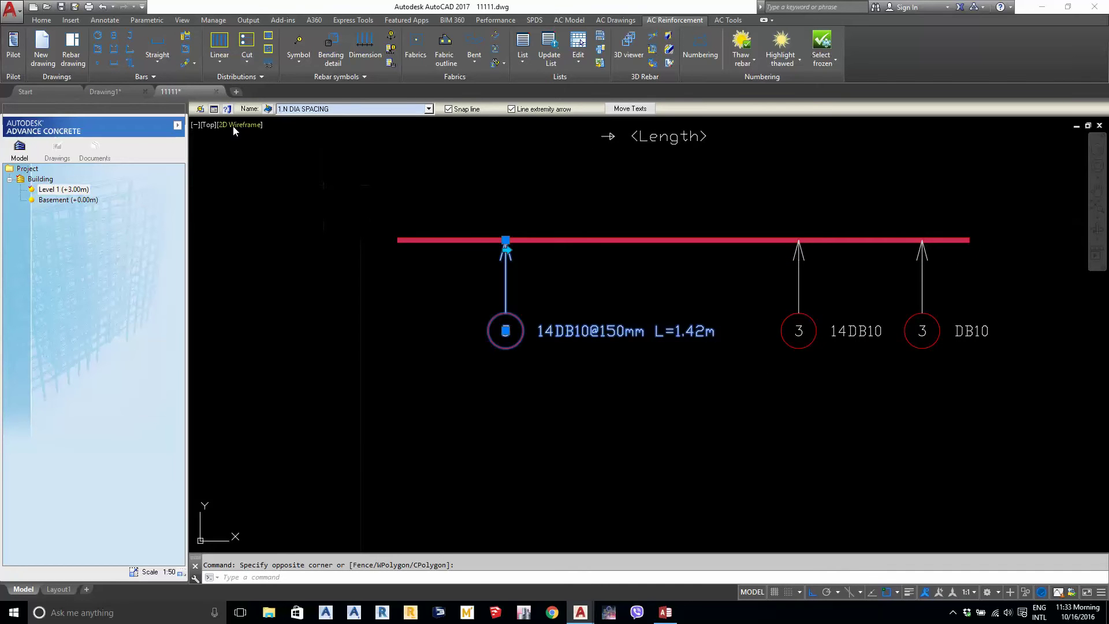
scroll(570, 354, "down", 2)
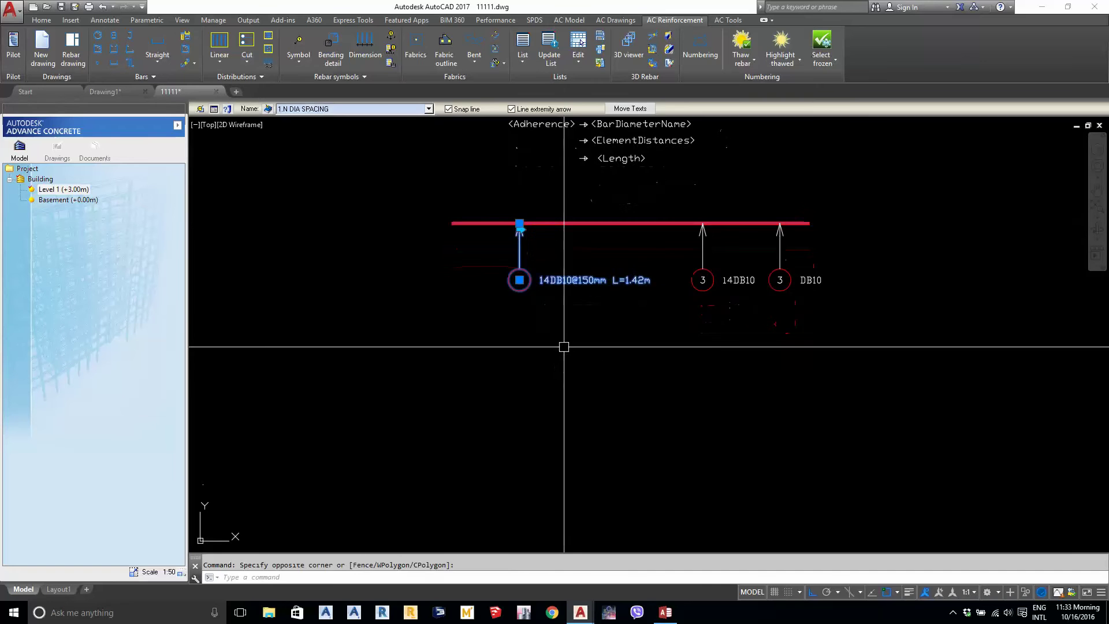
left_click(570, 342)
left_click(509, 406)
Copy the 14DB10@150mm L=1.42m label along the bar and open the copy's symbol properties
type("co")
key("Return")
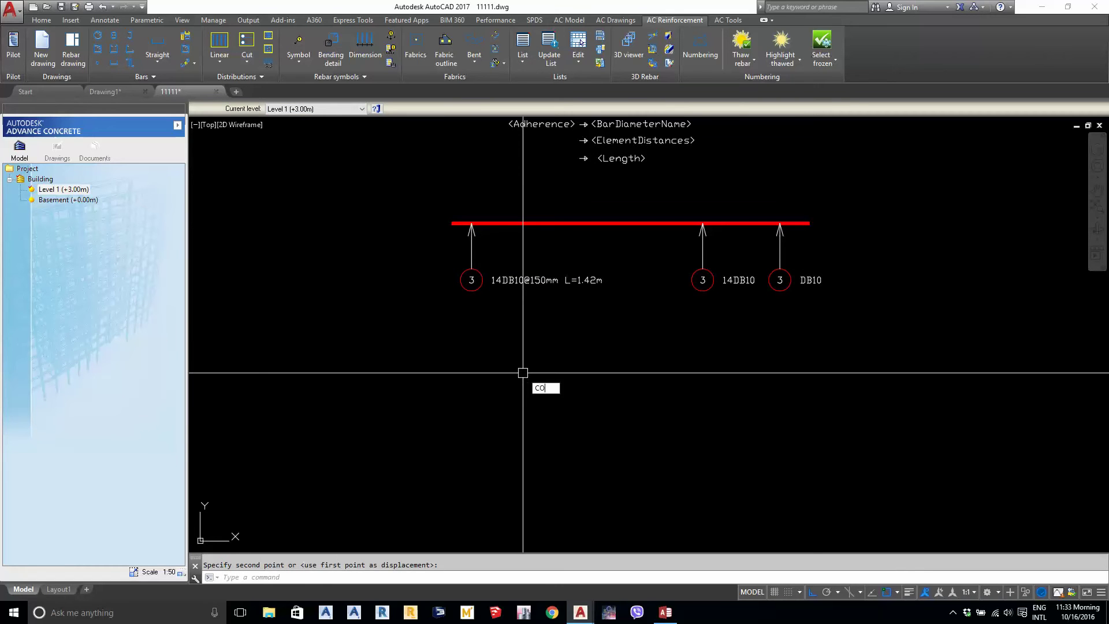
left_click(544, 394)
left_click(542, 291)
key("Return")
left_click(499, 360)
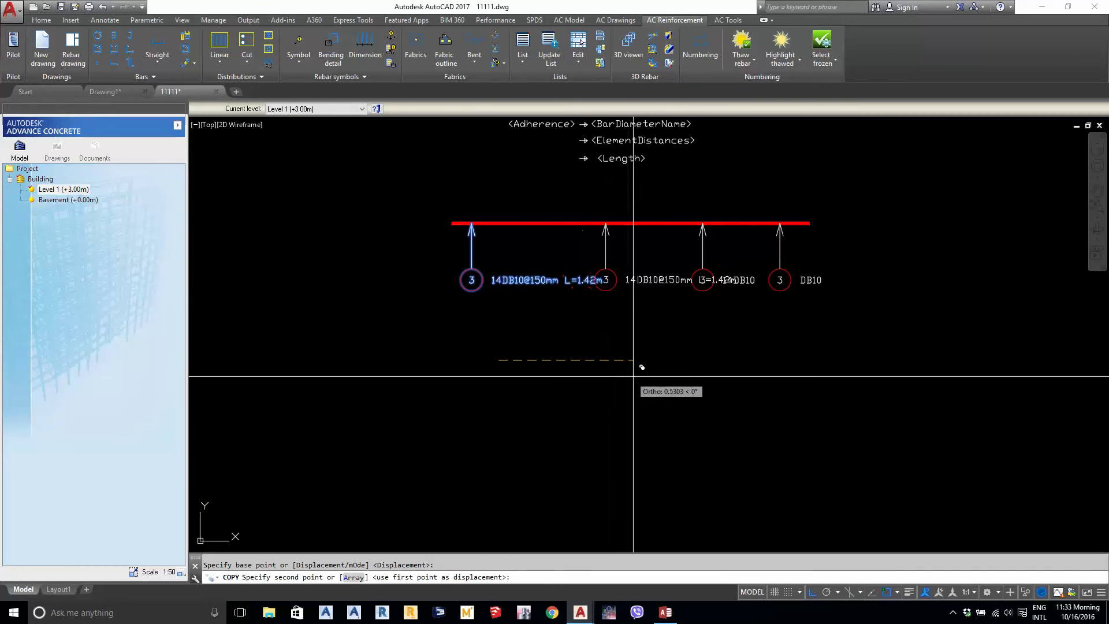
left_click(649, 376)
left_click(621, 280)
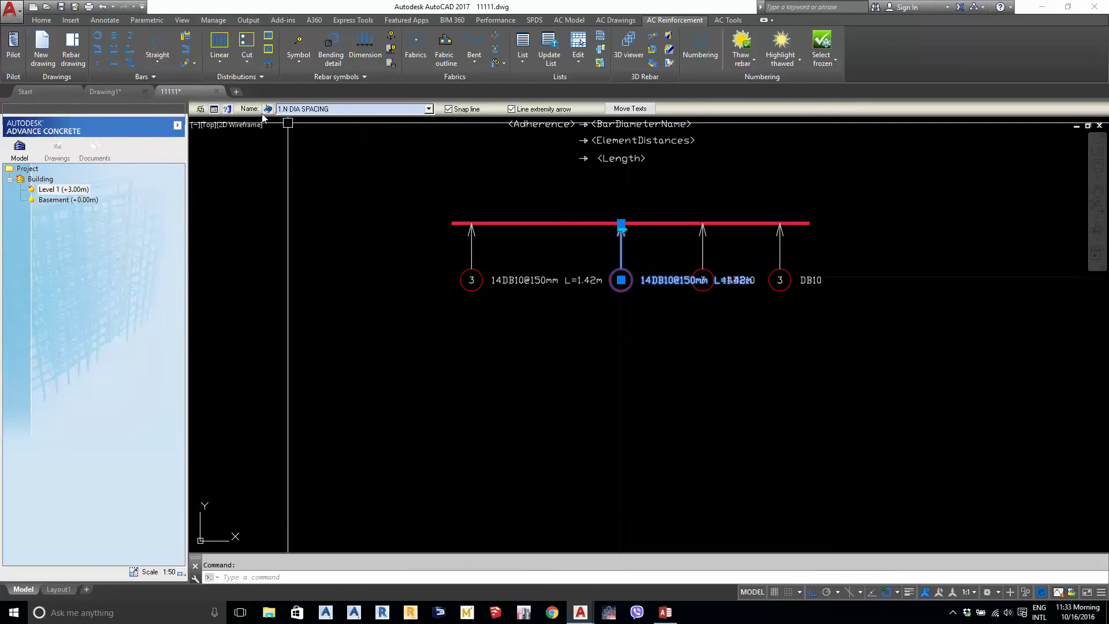
left_click(214, 109)
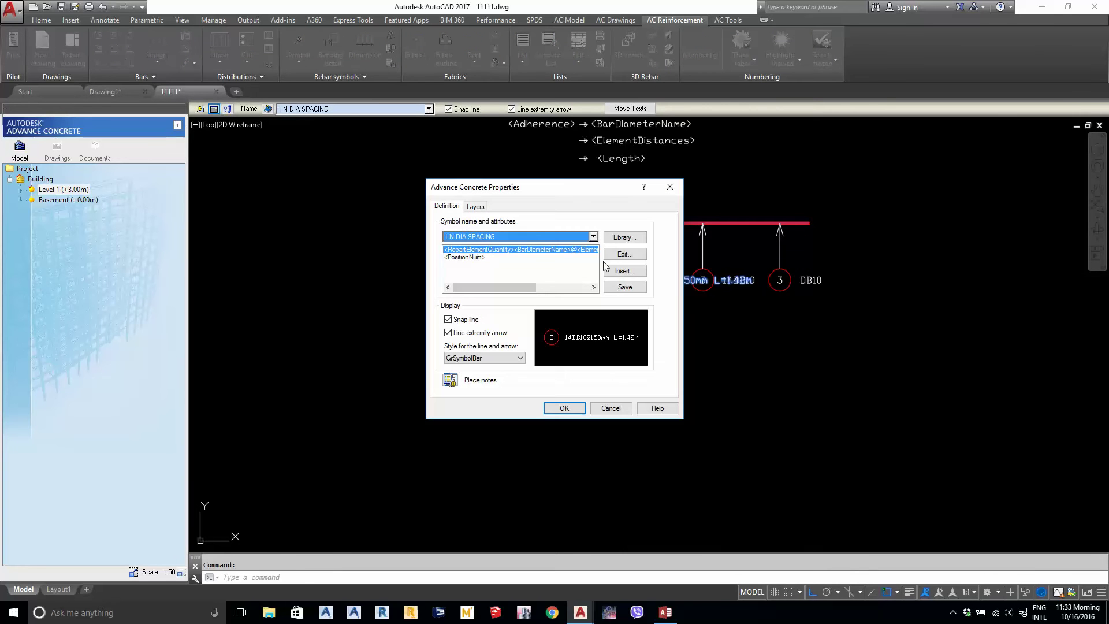
Remove ' L=<Length>m' from the copied label's format so it previews 14DB10@150mm
left_click(624, 255)
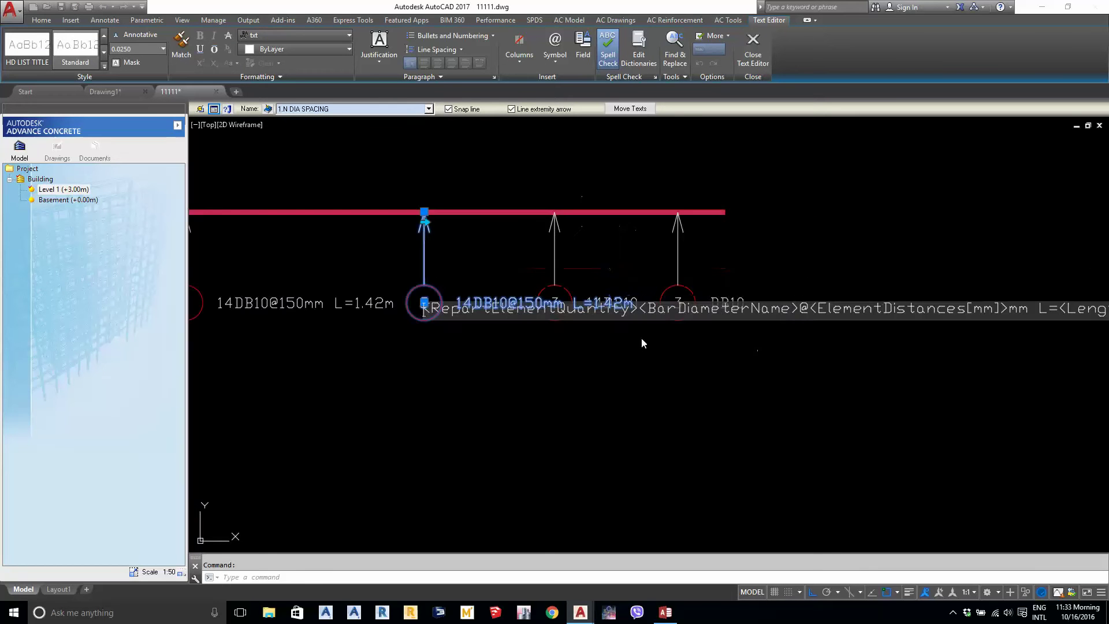
scroll(454, 293, "up", 2)
middle_click_drag(675, 339, 568, 337)
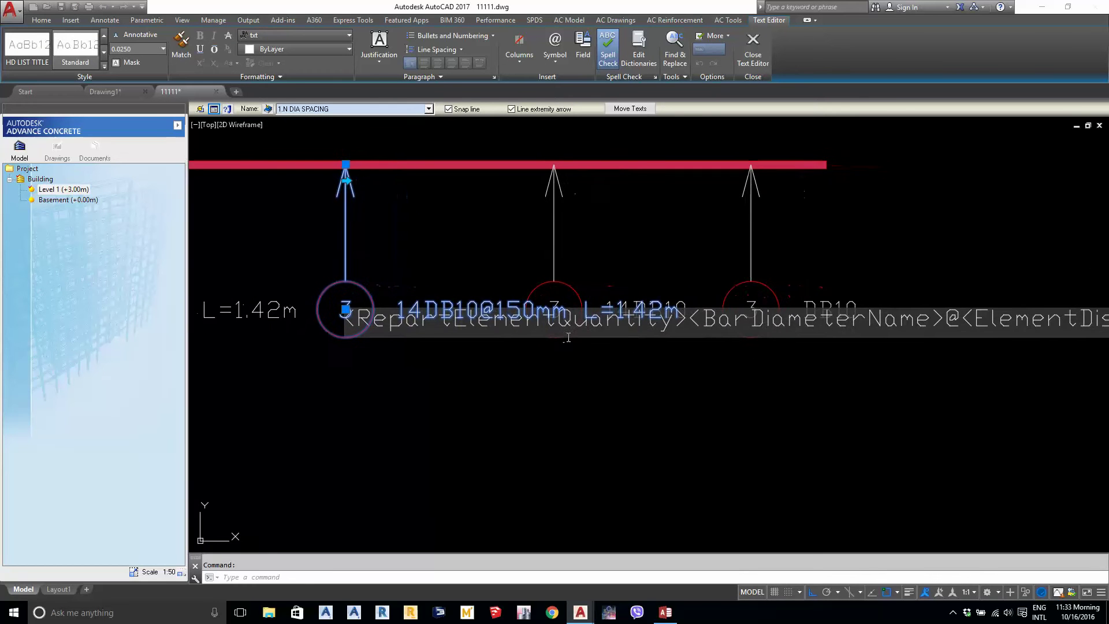
key("Right")
key("Right")
key("Right")
key("Right")
key("Right")
key("Right")
key("Right")
key("Right")
key("Right")
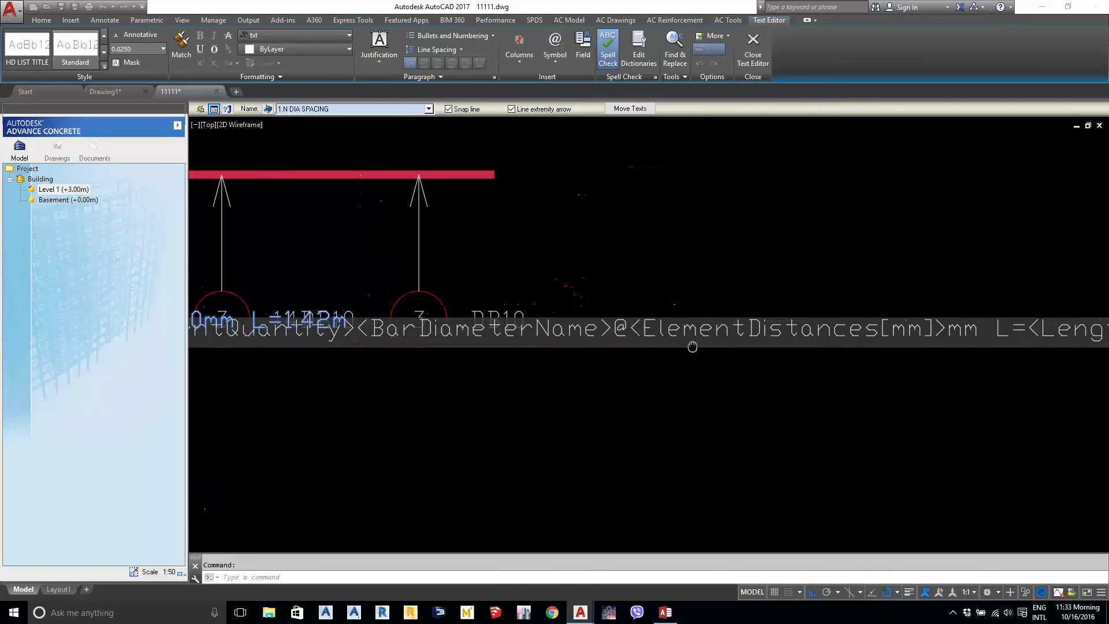
key("Right")
key("Right")
key("Right")
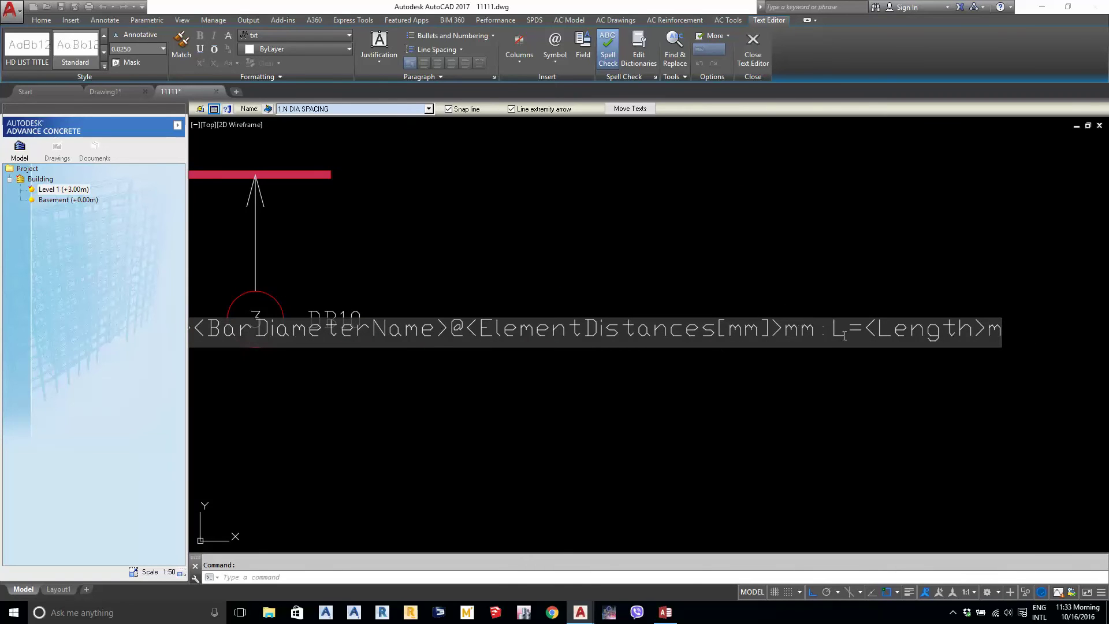
left_click_drag(845, 336, 1097, 347)
key("Delete")
key("Delete")
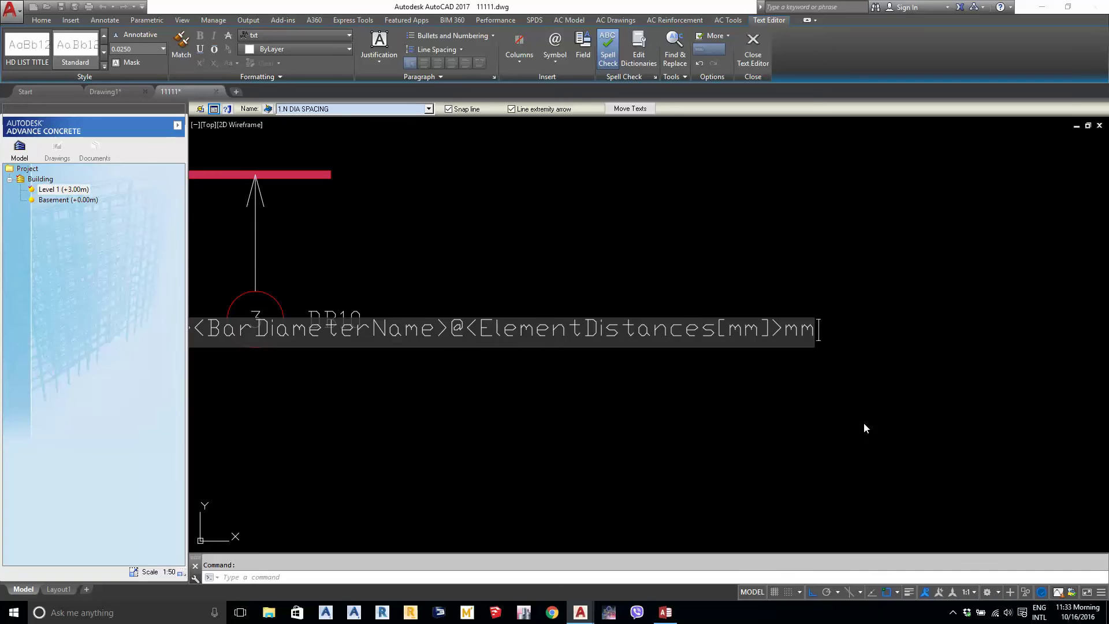
left_click(864, 423)
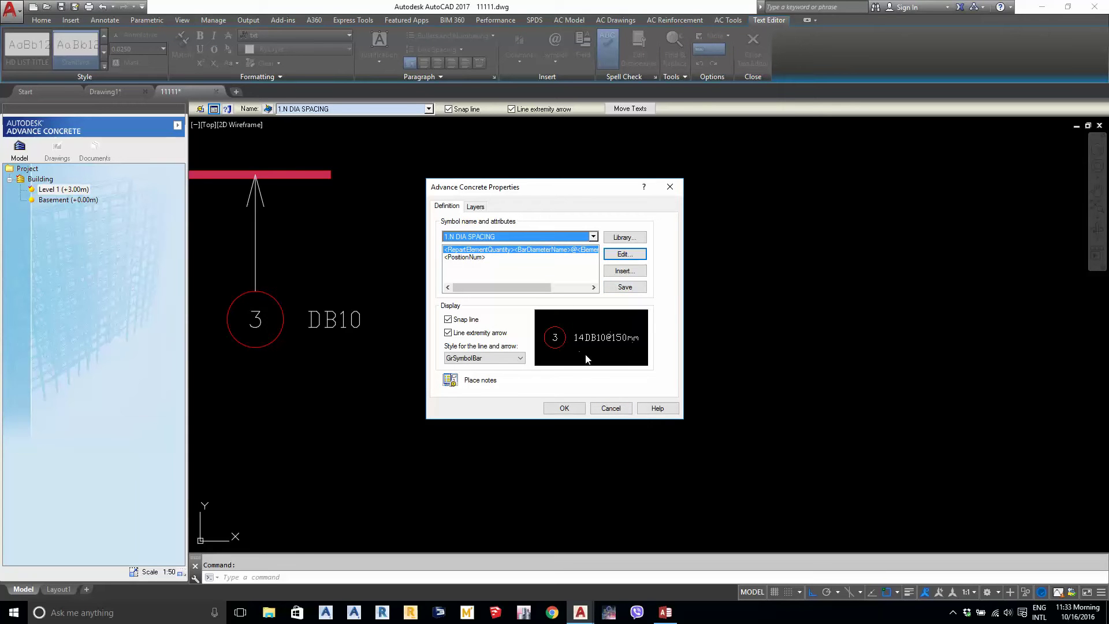
left_click(625, 288)
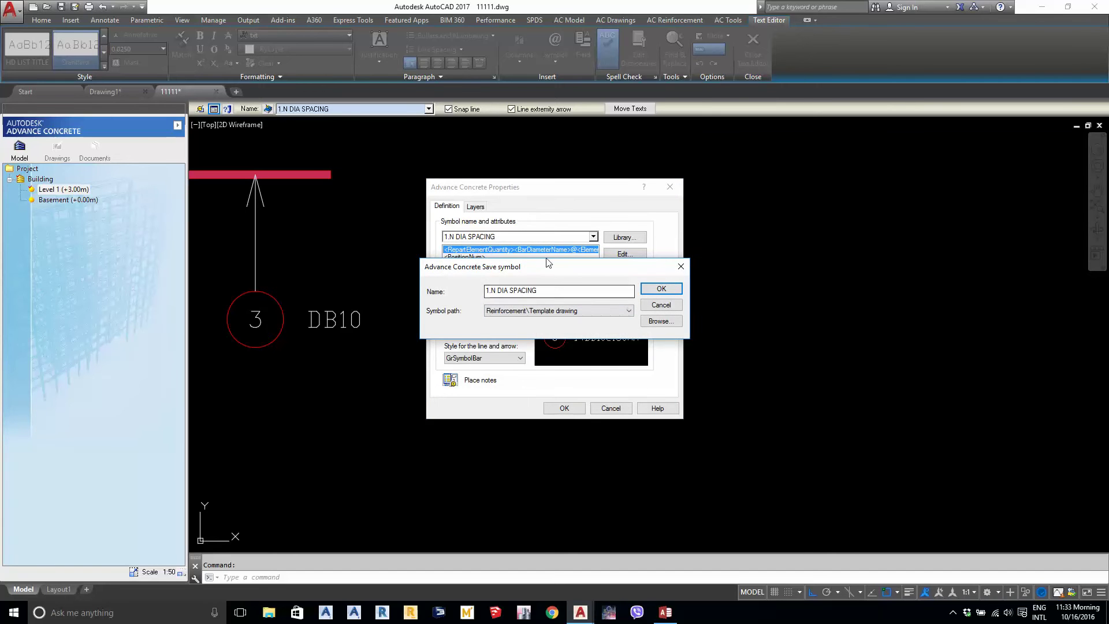
Save the length-free format as symbol '4.N DIA SPACING', dropping the invalid @, and apply it
mouse_move(543, 266)
left_mouse_down()
mouse_move(879, 259)
mouse_move(783, 302)
left_mouse_up()
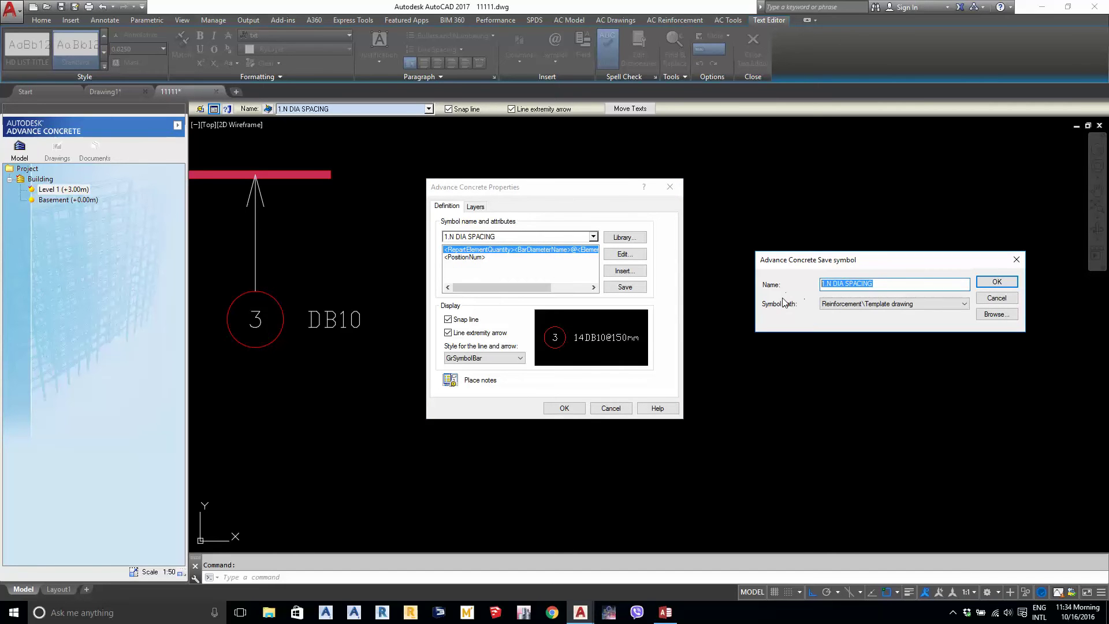
type("4")
left_click(997, 282)
left_click(961, 327)
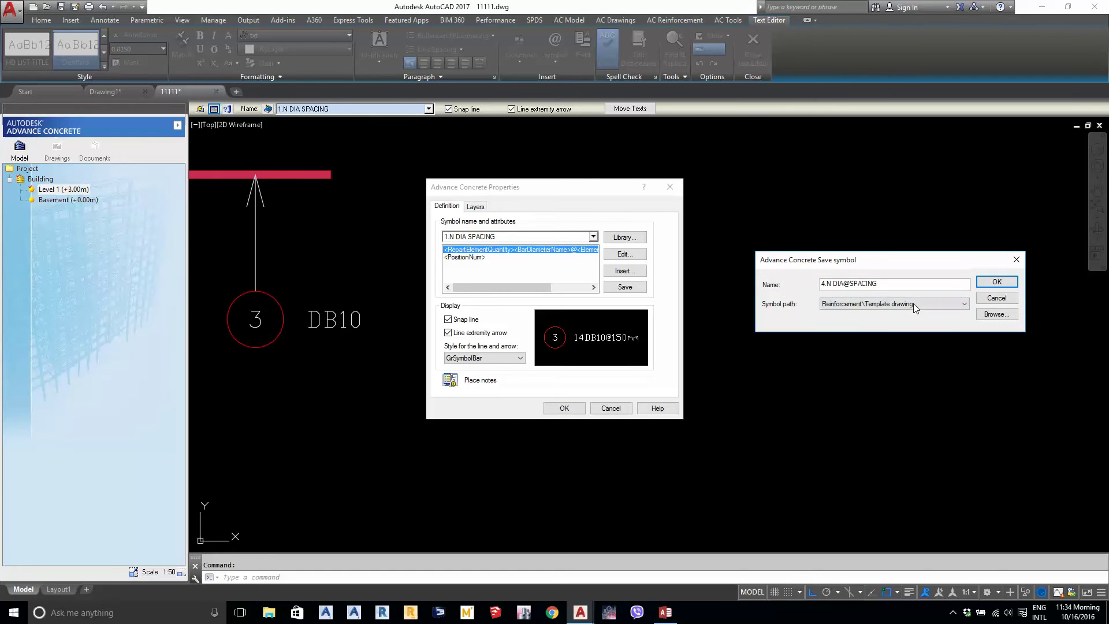
left_click(851, 284)
key("BackSpace")
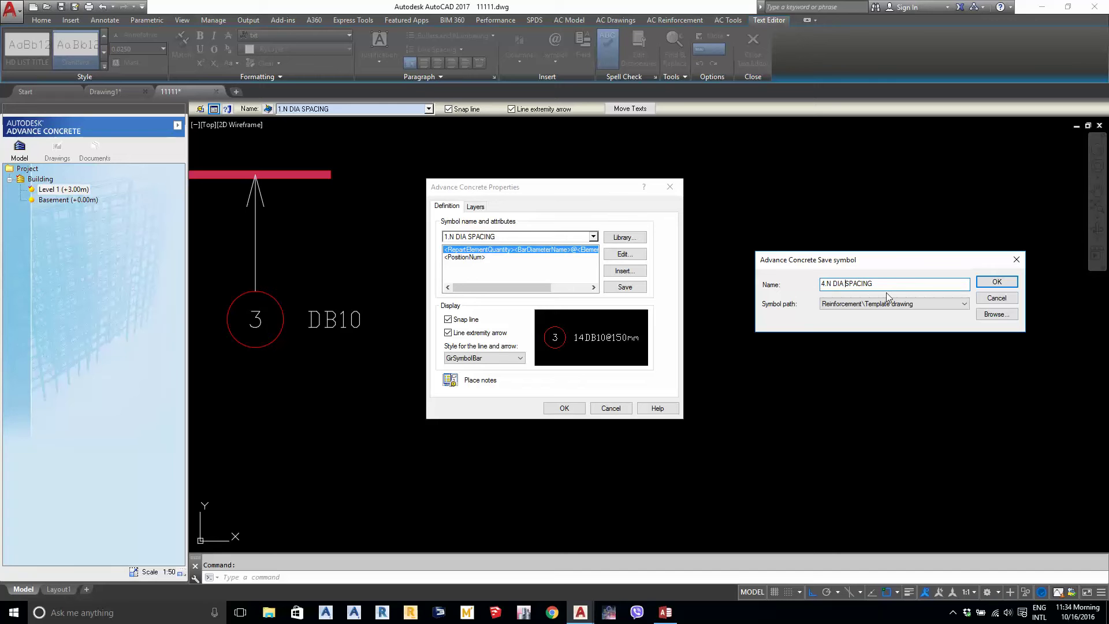
left_click(996, 282)
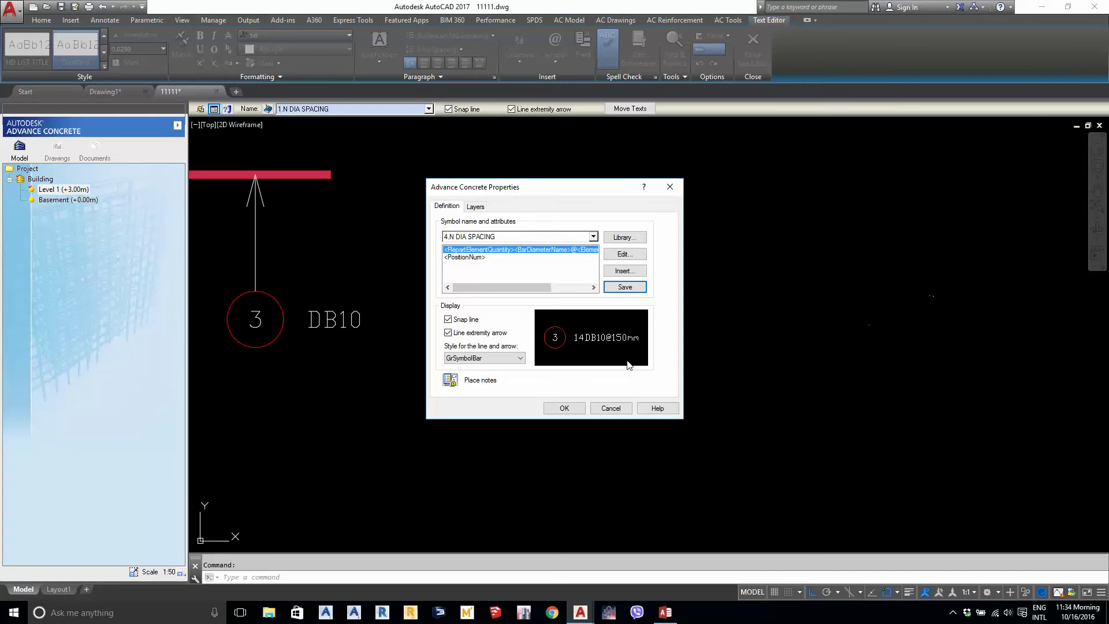
left_click(564, 408)
Stretch the bar's left end and first label leftward so the label reads L=1.69m
middle_click_drag(578, 397, 930, 354)
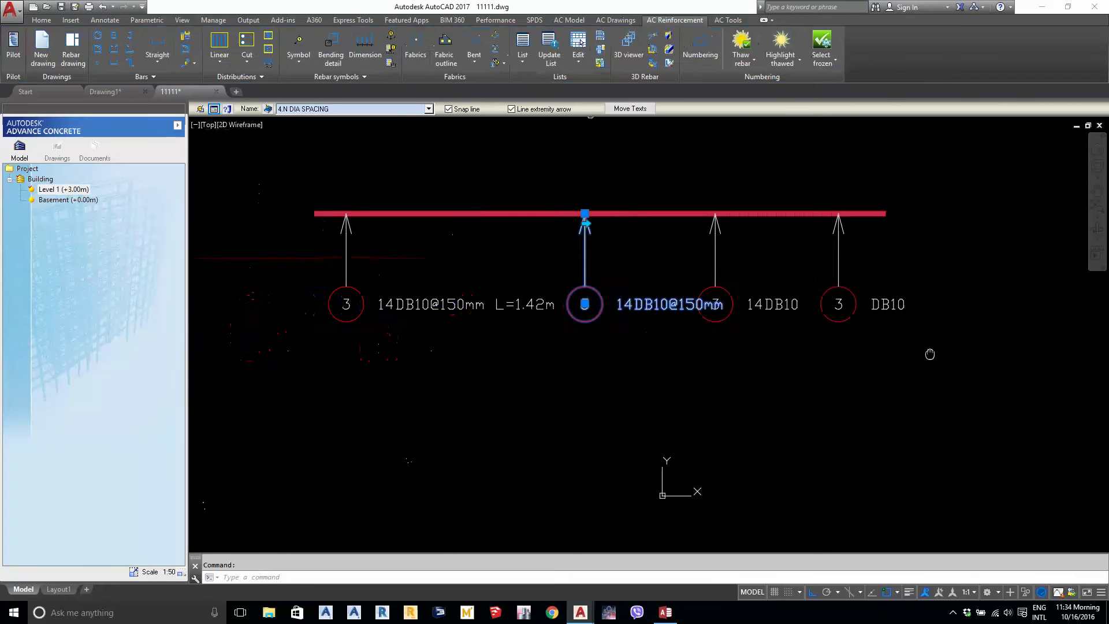
scroll(725, 316, "up", 2)
middle_click_drag(726, 317, 849, 347)
key("Escape")
scroll(714, 396, "down", 4)
left_click(594, 375)
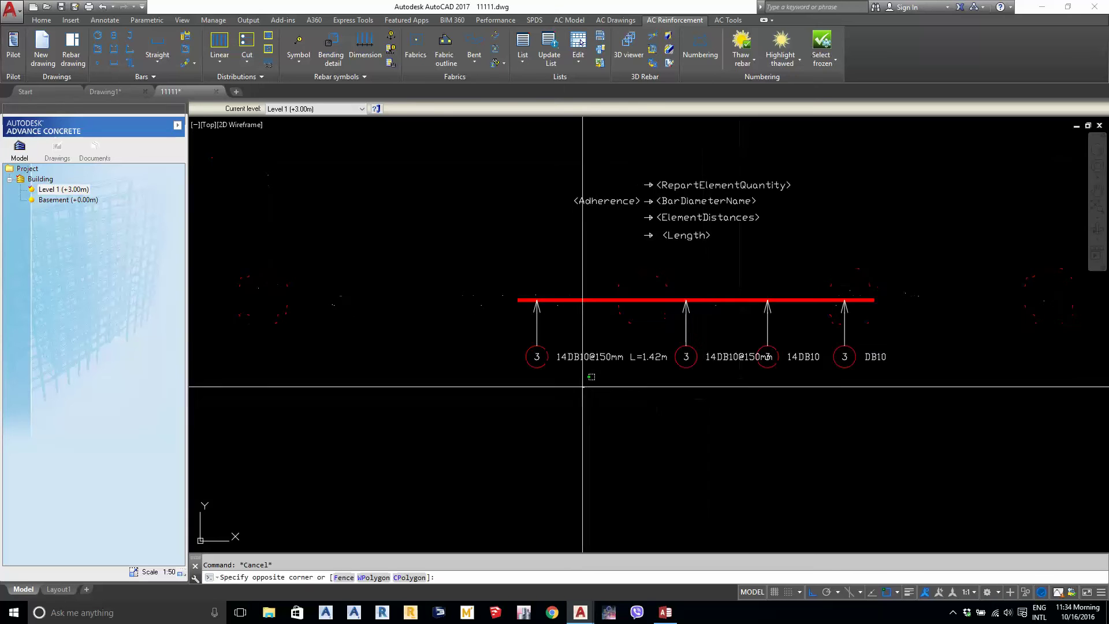
middle_click_drag(571, 348, 565, 305)
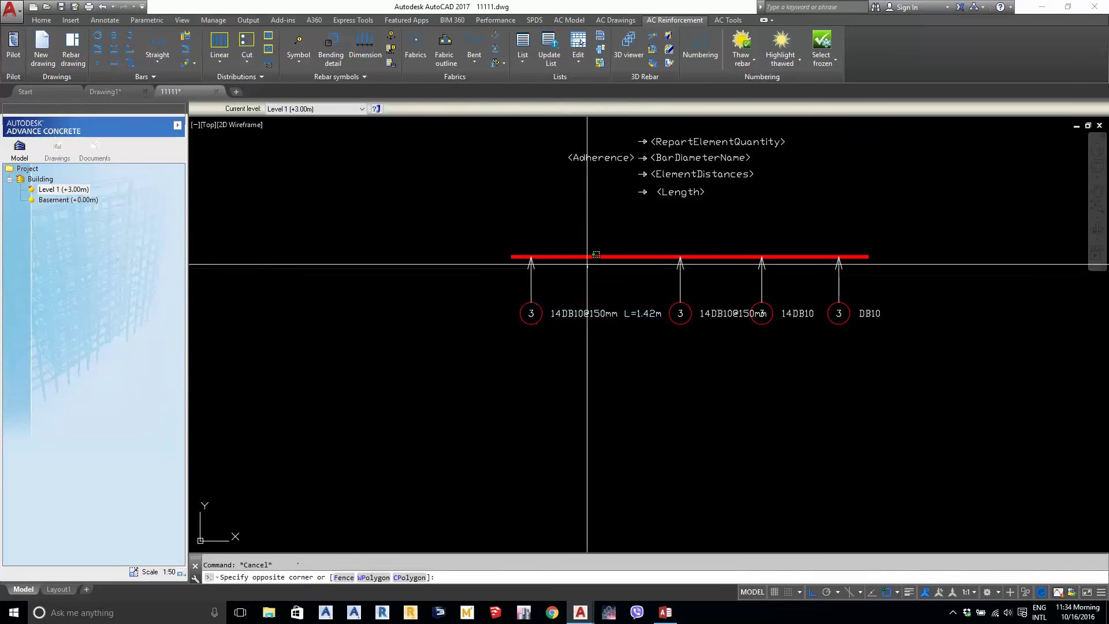
type("s")
key("Return")
left_click(600, 213)
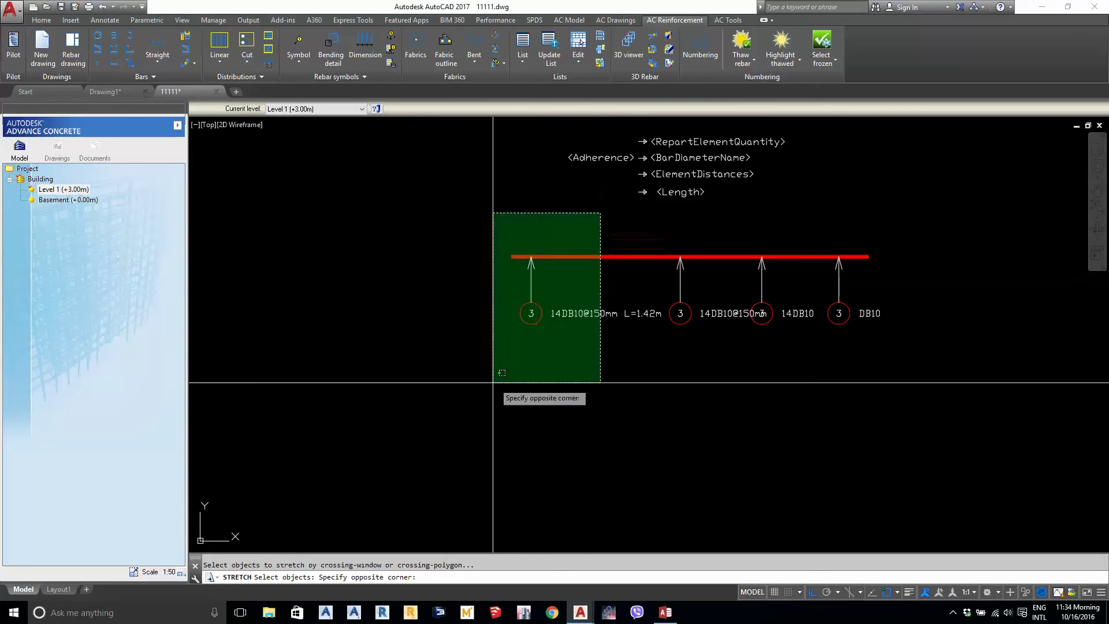
left_click(493, 382)
key("Return")
left_click(589, 272)
scroll(743, 334, "up", 2)
left_click(701, 315)
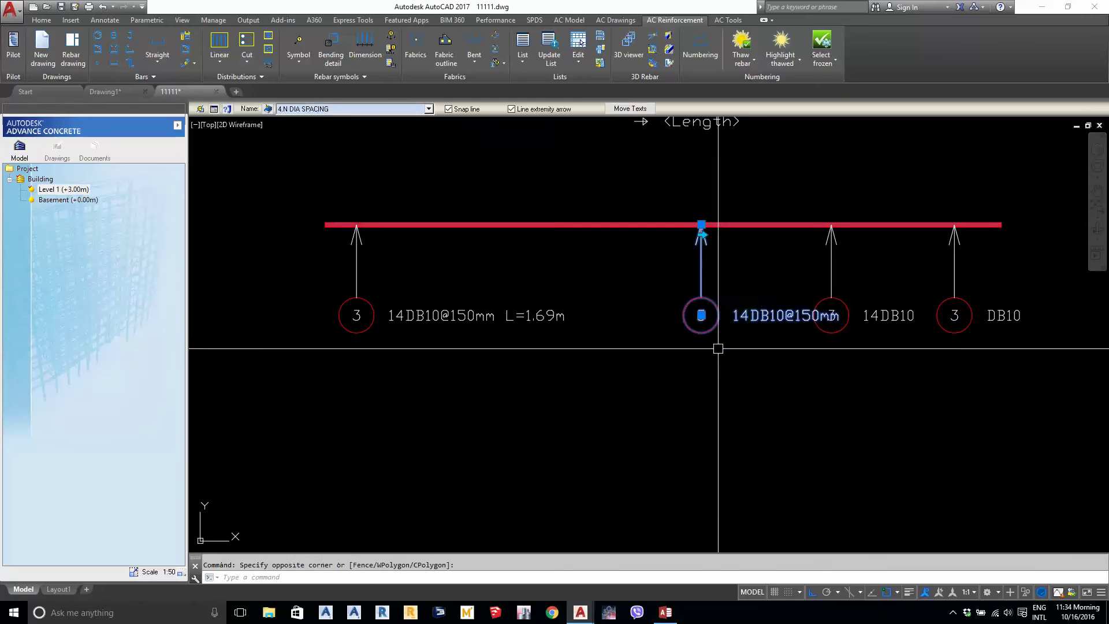
Move the second label along the bar
type("m")
key("Return")
left_click(719, 367)
middle_click_drag(635, 381, 666, 379)
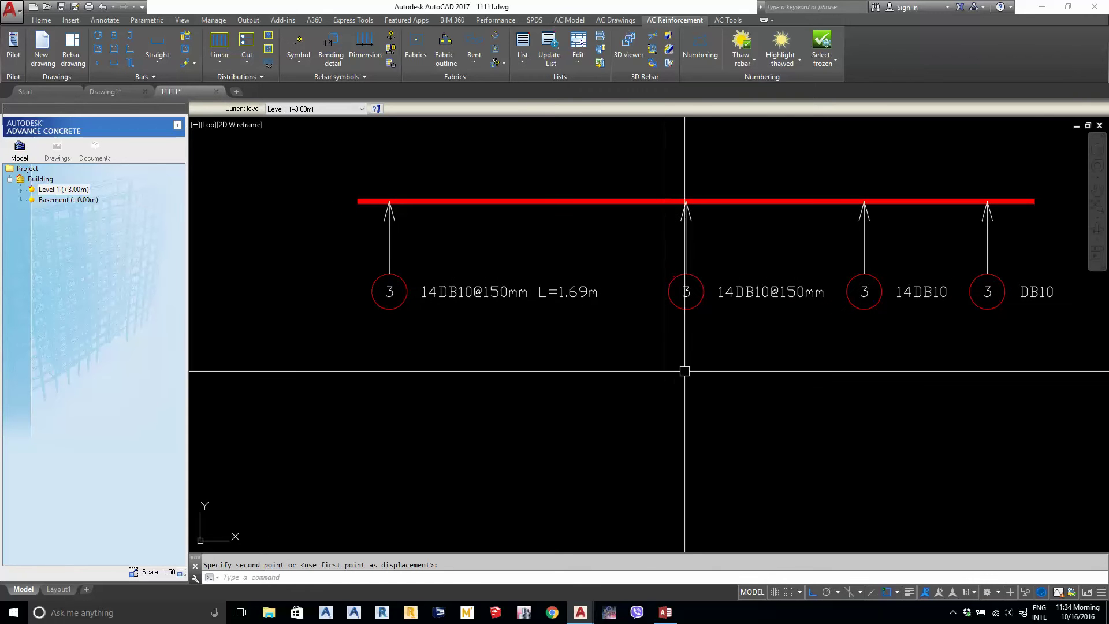
scroll(751, 298, "up", 4)
scroll(716, 300, "down", 1)
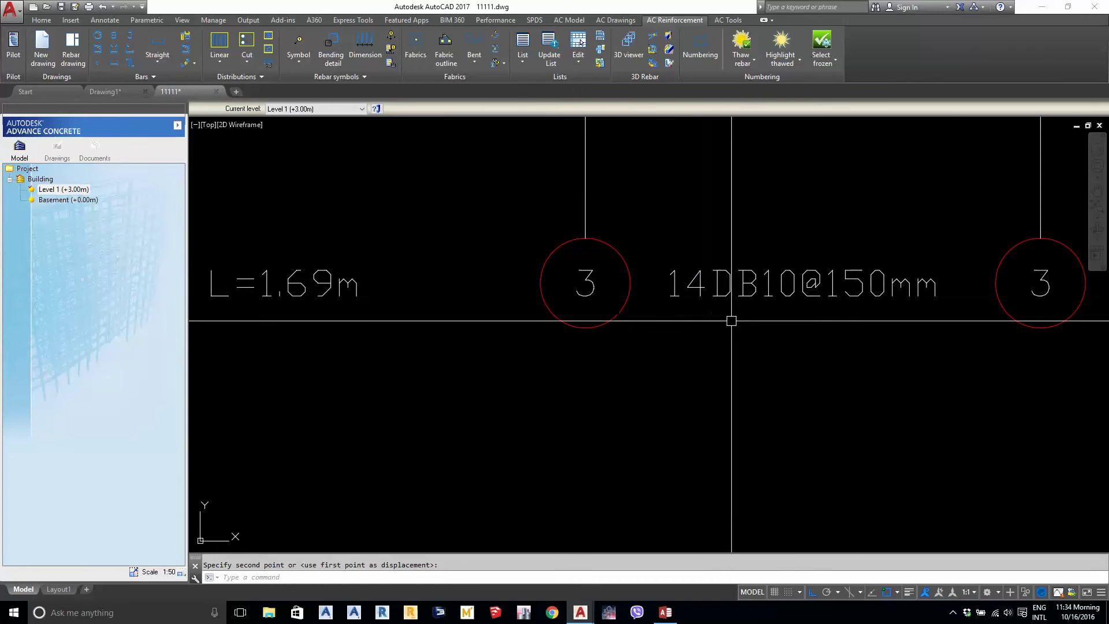
scroll(809, 335, "down", 3)
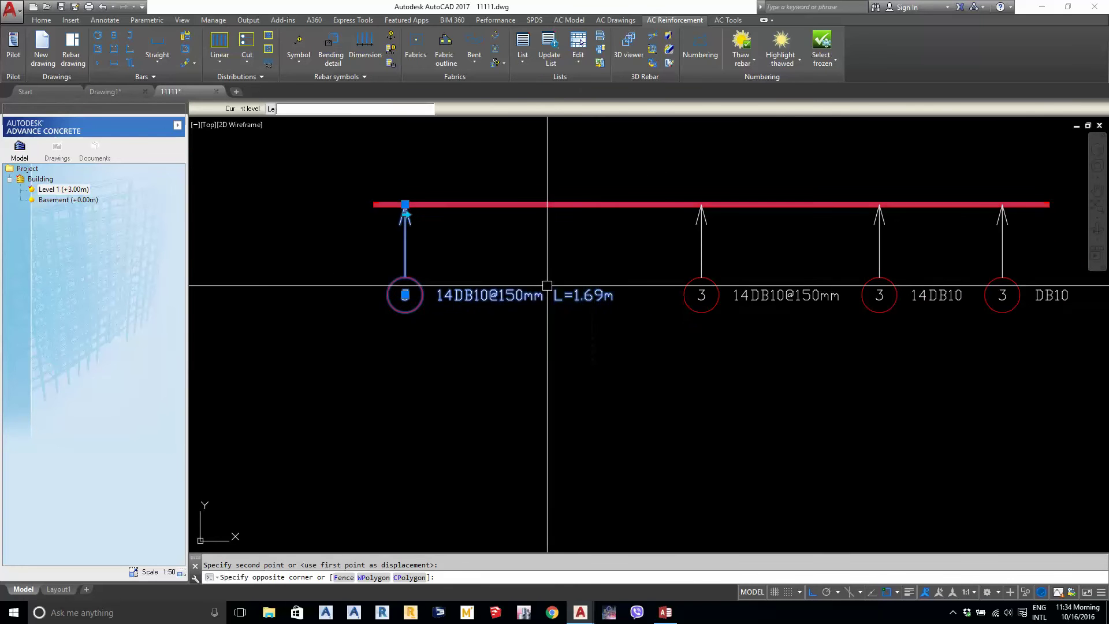
Copy the full 14DB10@150mm L=1.69m label along the bar and select the new copy
type("co")
key("Return")
left_click(535, 364)
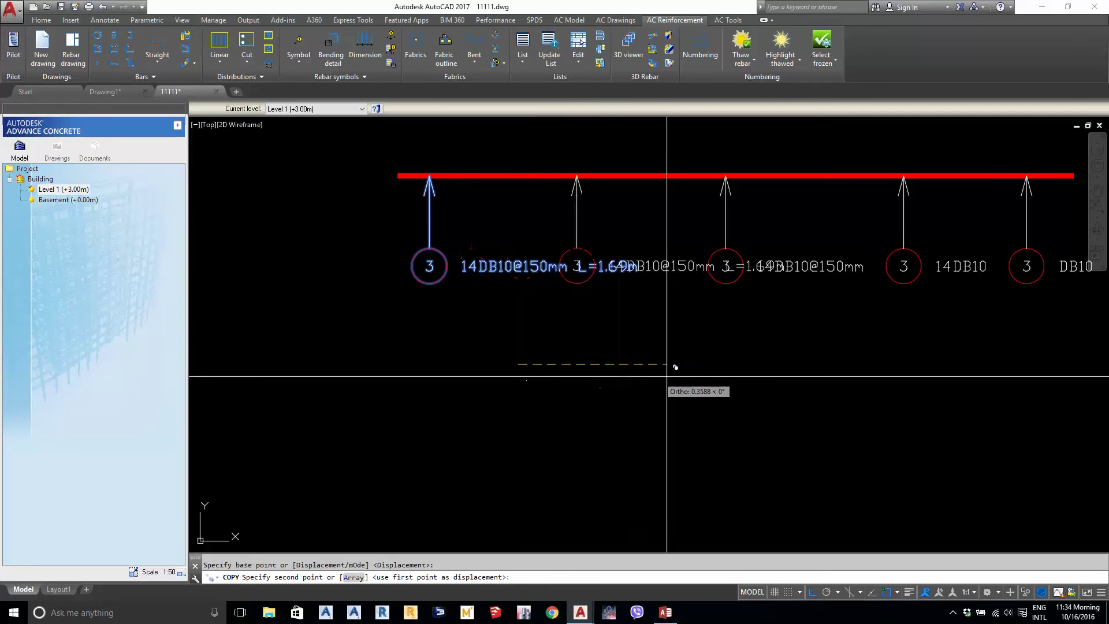
left_click(695, 365)
key("Return")
left_click(794, 243)
left_click(664, 205)
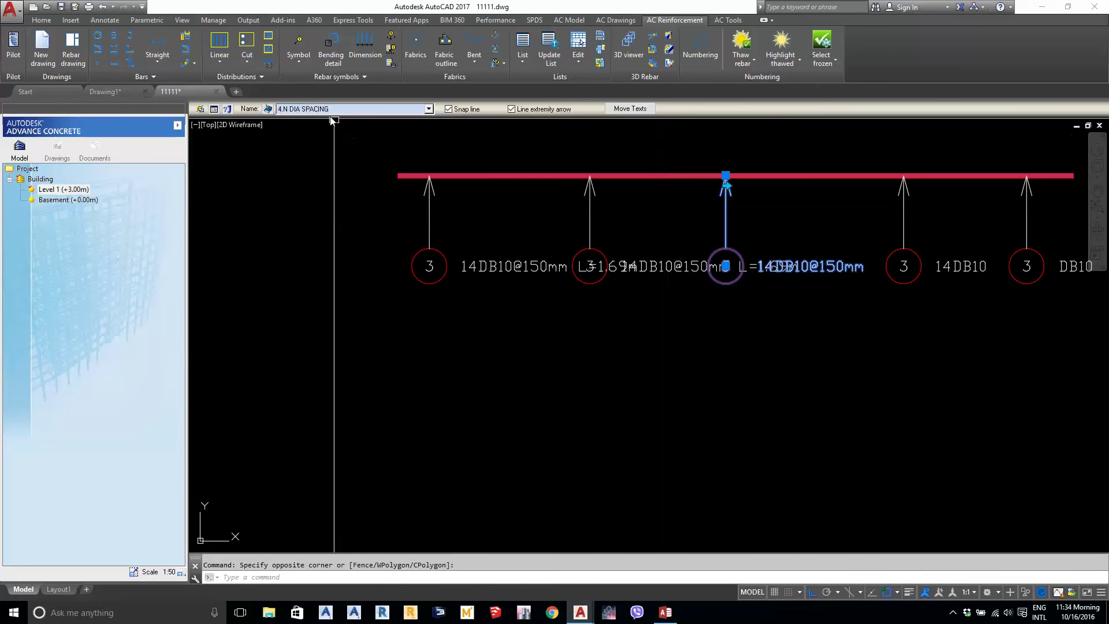
key("Escape")
left_click(554, 205)
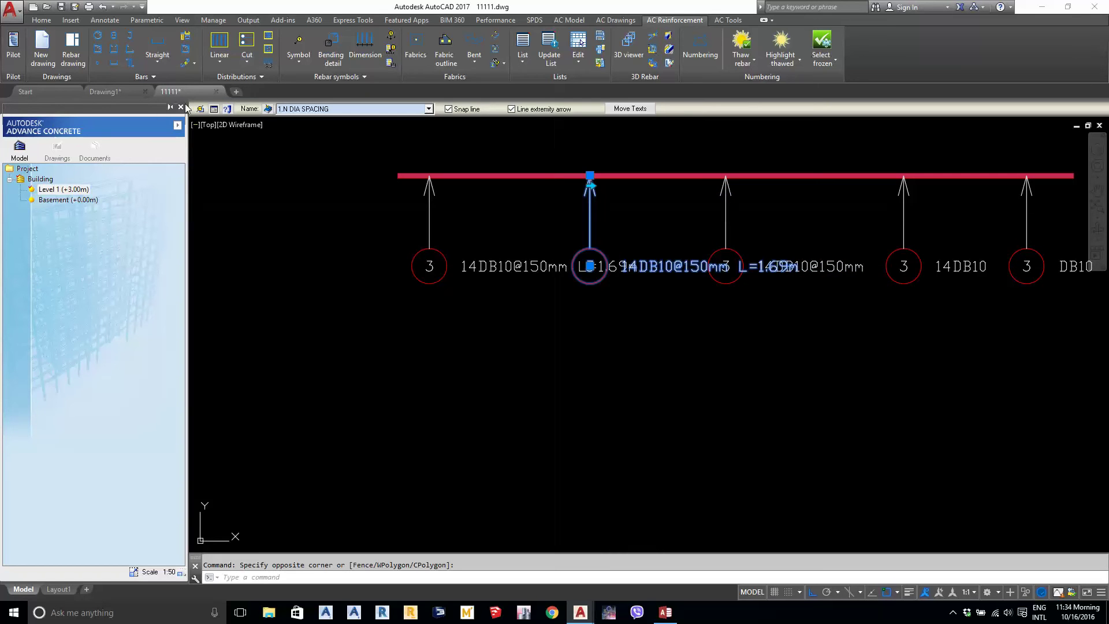
Open the fifth label's symbol properties and edit its format text in place
left_click(213, 109)
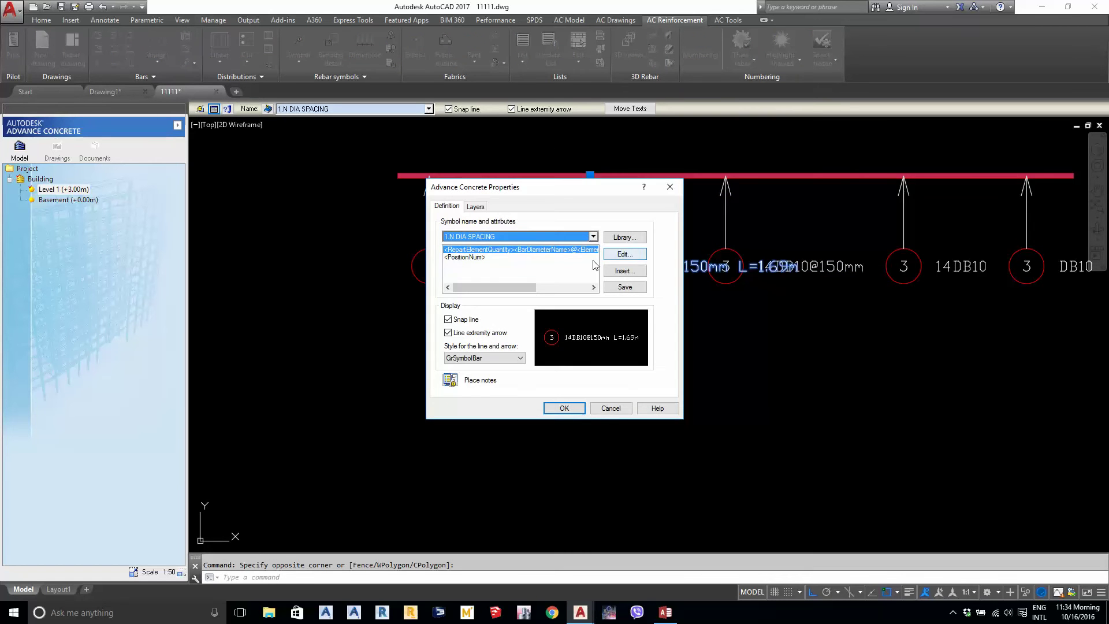
left_click(624, 255)
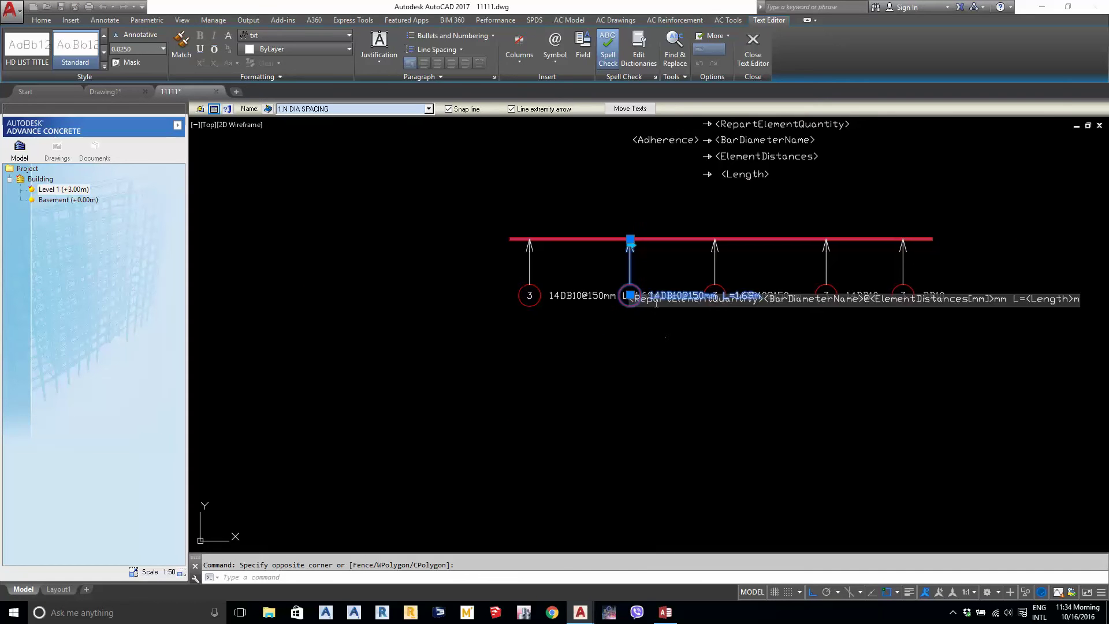
scroll(706, 346, "up", 6)
scroll(753, 358, "down", 2)
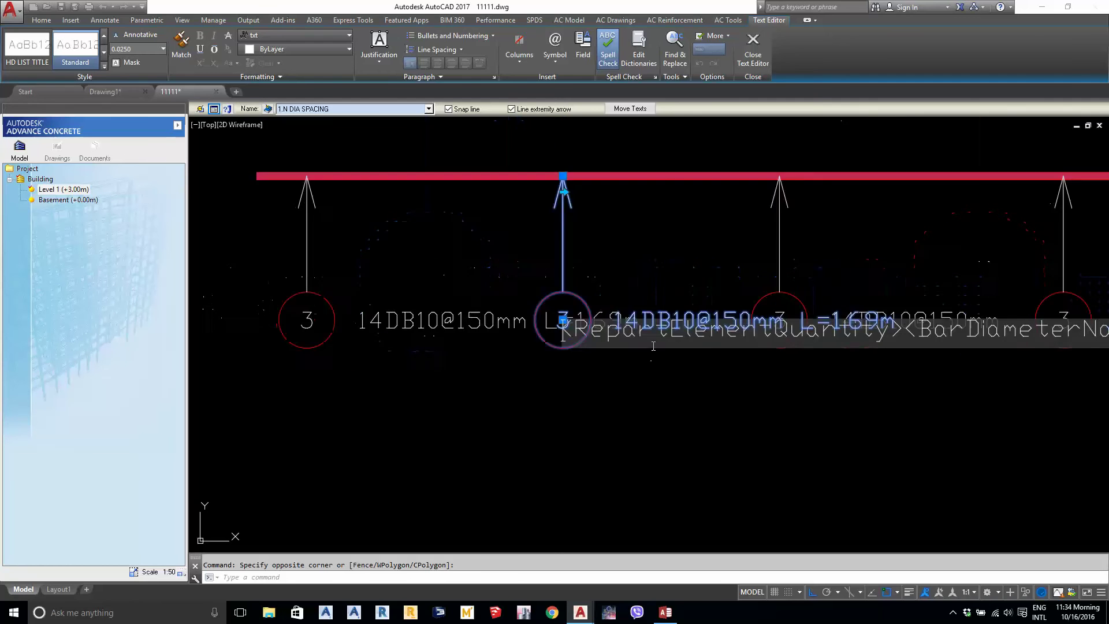
scroll(693, 350, "up", 1)
scroll(780, 349, "up", 1)
scroll(882, 348, "up", 1)
middle_click_drag(881, 347, 465, 354)
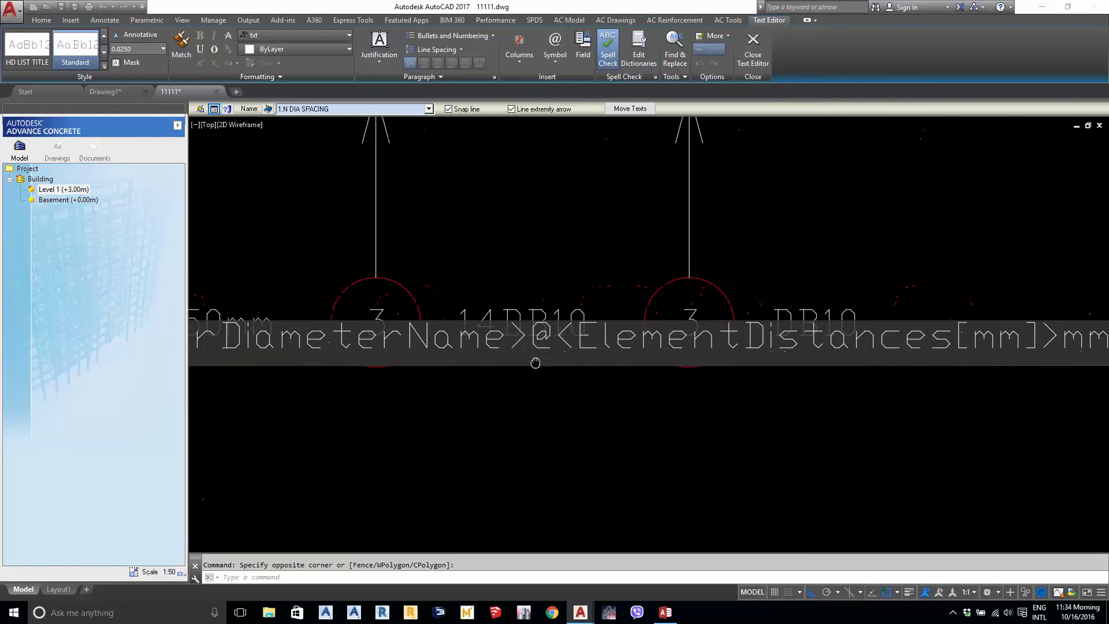
Delete the @<ElementDistances[mm]>mm spacing part from the label format
left_click_drag(529, 341, 714, 341)
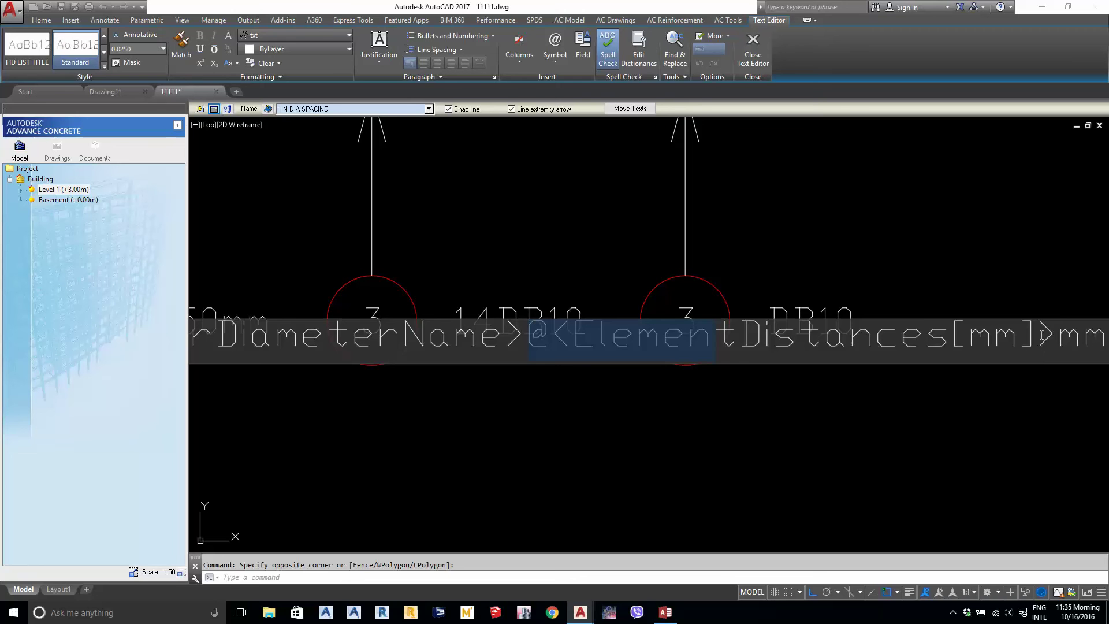
left_click(1005, 343)
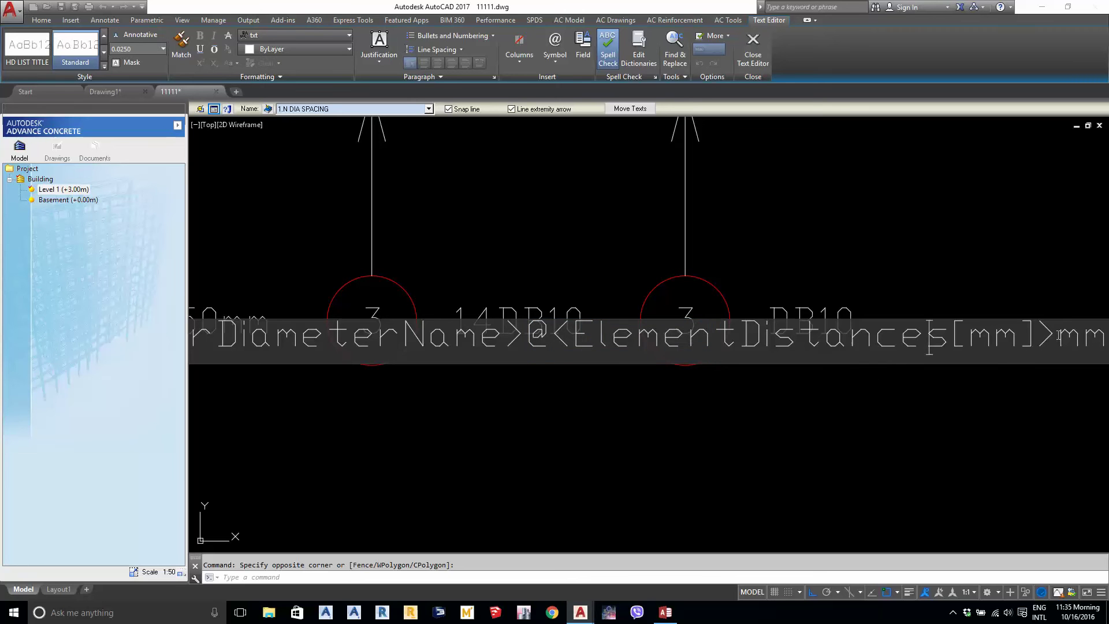
left_click_drag(1060, 341, 665, 341)
scroll(916, 344, "down", 2)
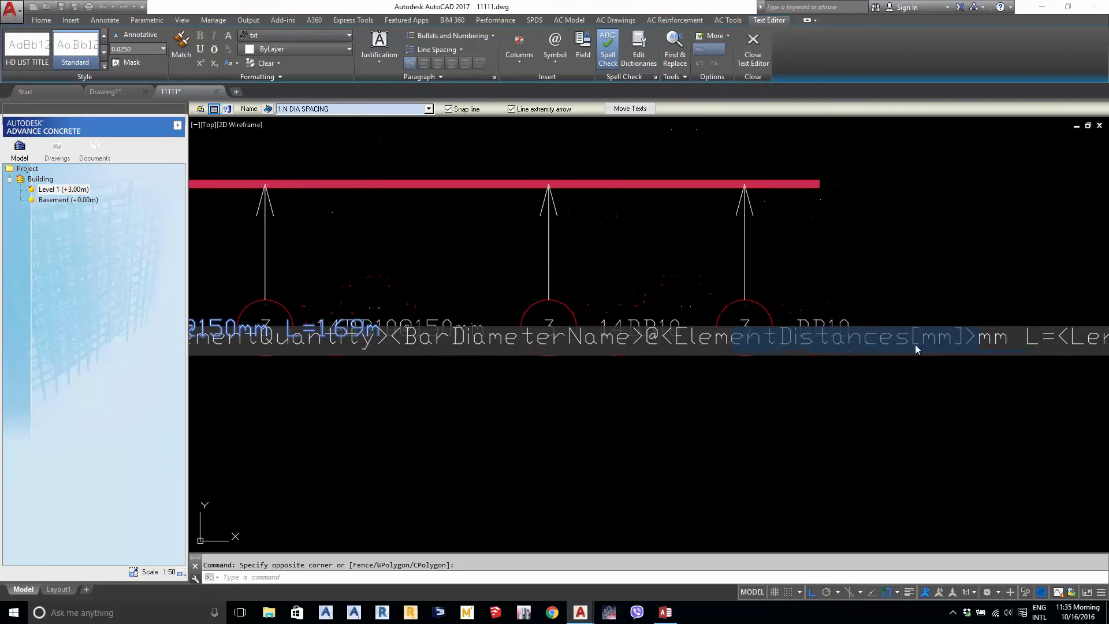
left_click(1015, 345)
key("BackSpace")
key("BackSpace")
key("BackSpace")
key("BackSpace")
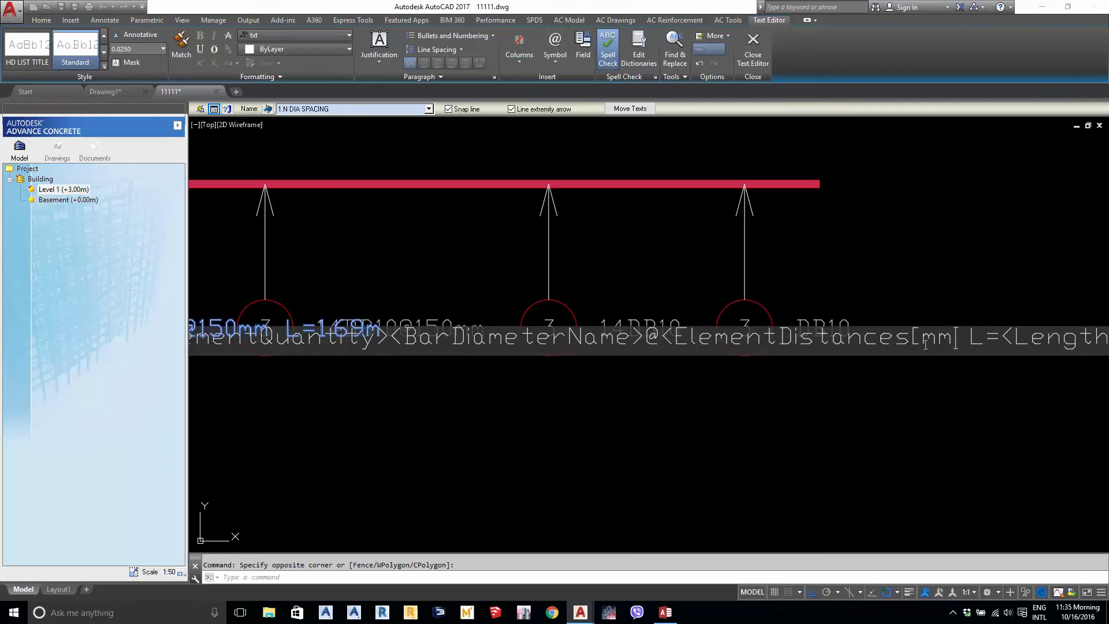
key("BackSpace")
key("BackSpace")
key("BackSpace")
key("BackSpace")
key("BackSpace")
key("BackSpace")
key("BackSpace")
key("BackSpace")
key("BackSpace")
key("BackSpace")
key("BackSpace")
key("BackSpace")
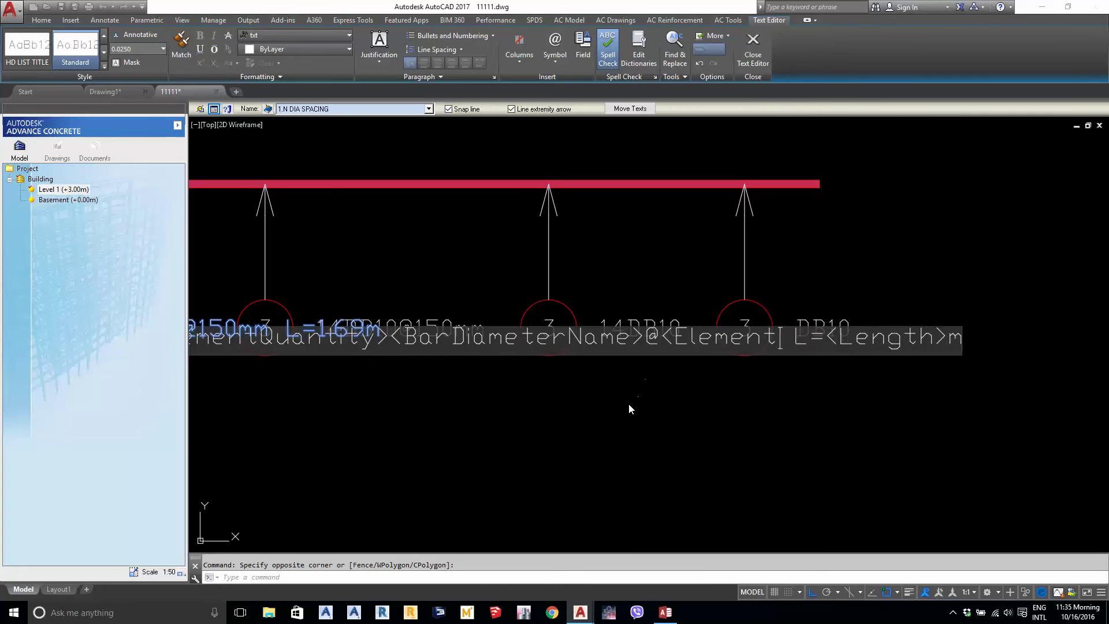
key("BackSpace")
key("BackSpace")
key("BackSpace")
key("BackSpace")
key("BackSpace")
key("BackSpace")
key("BackSpace")
key("BackSpace")
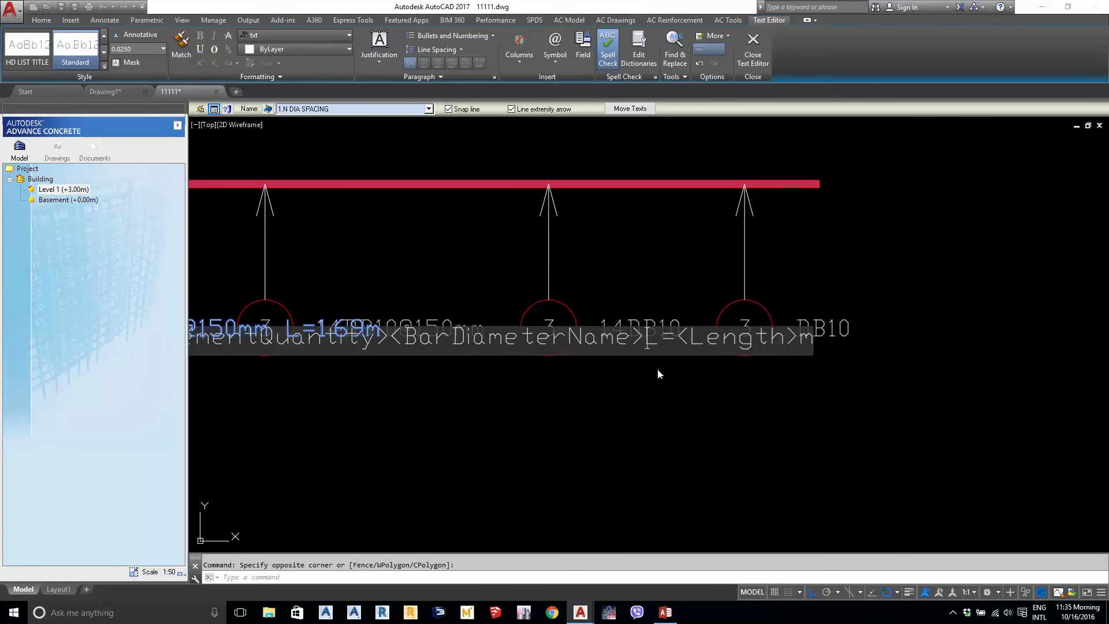
Save the spacing-free format as symbol '5.N DIA LENGTH' and apply it, giving 14DB10 L=1.69m
left_click(697, 409)
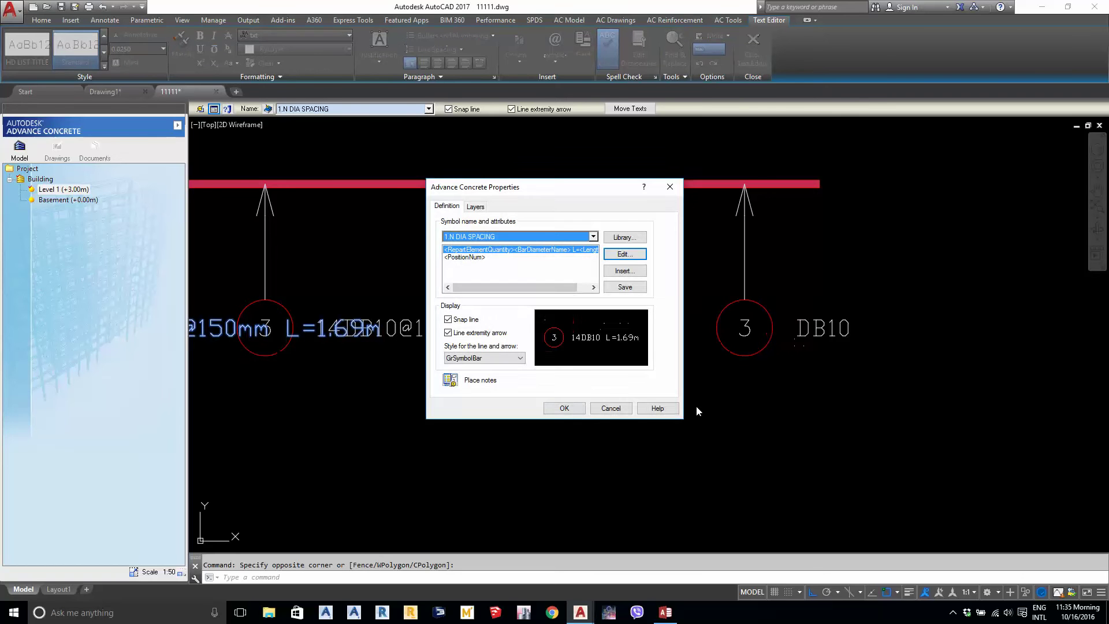
left_click(635, 288)
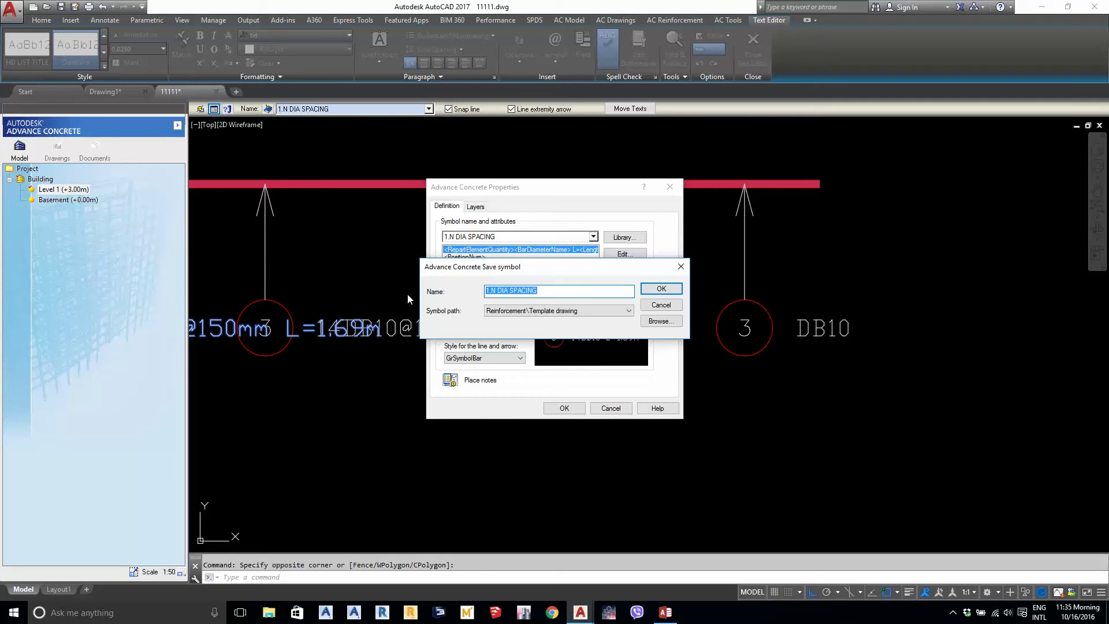
type("5")
left_click(661, 288)
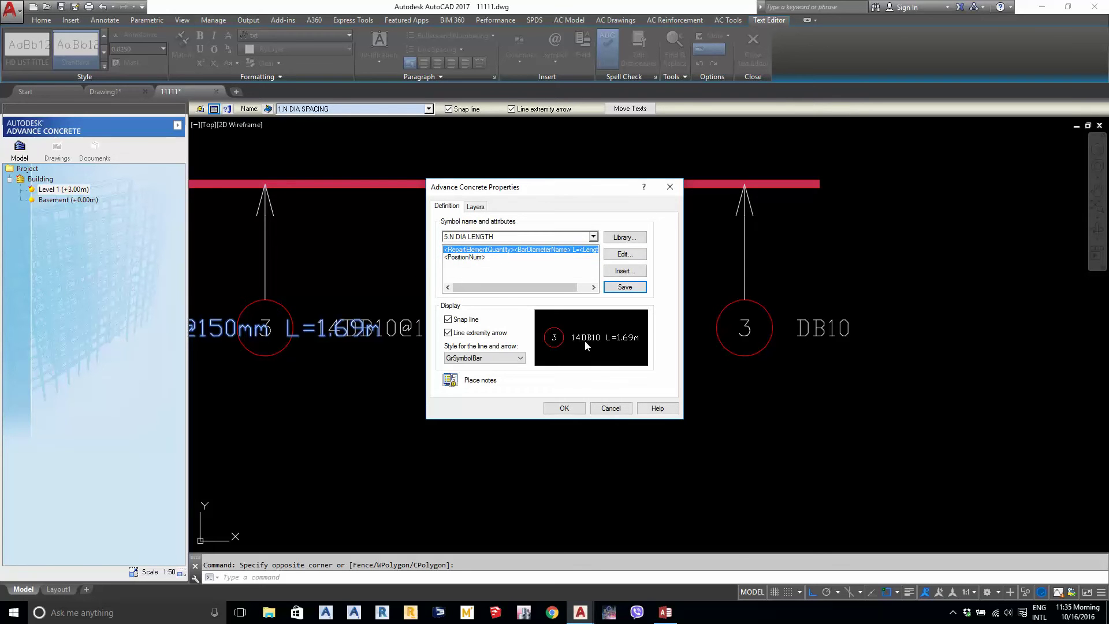
left_click(564, 408)
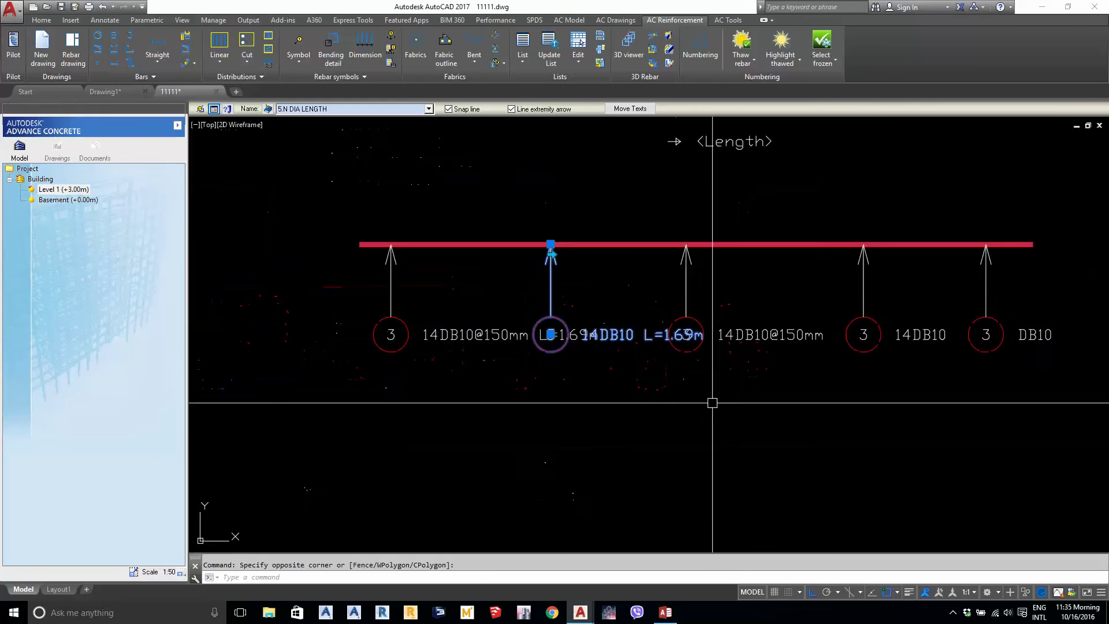
Stretch the first bar's end so the labels read L=1.97m
scroll(613, 359, "up", 5)
scroll(463, 408, "down", 3)
scroll(483, 297, "down", 3)
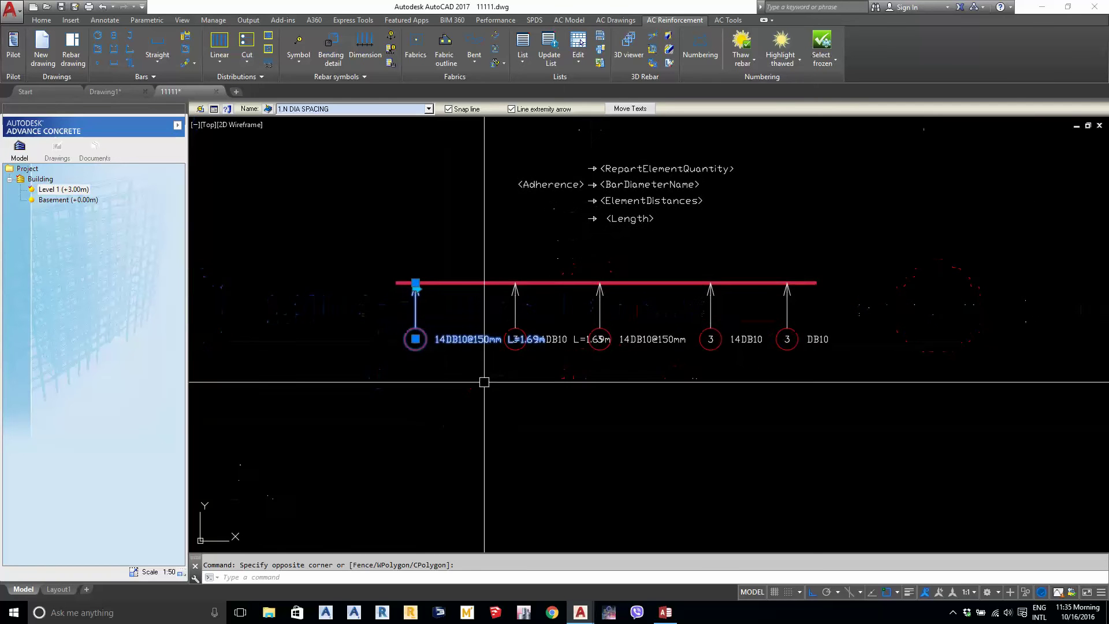
key("Escape")
middle_click_drag(556, 339, 564, 337)
type("s")
key("Return")
left_click(483, 229)
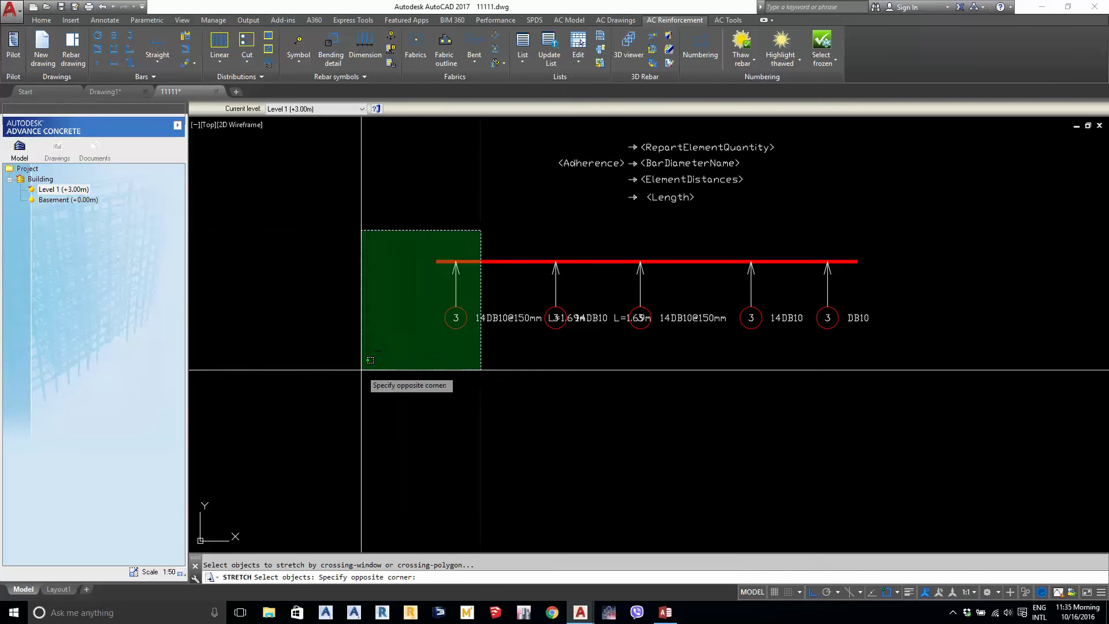
left_click(360, 371)
left_click(599, 396)
Move one rebar label slightly along the bar
scroll(512, 395, "up", 2)
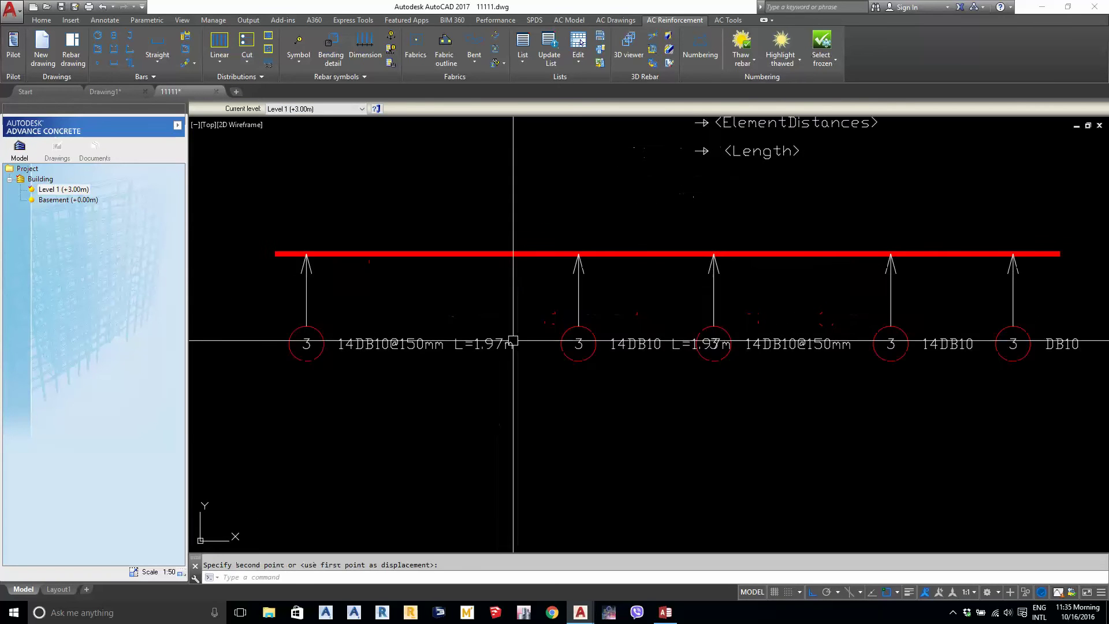
scroll(618, 386, "up", 2)
left_click(561, 332)
middle_click_drag(565, 258, 565, 210)
type("m")
key("Return")
left_click(573, 419)
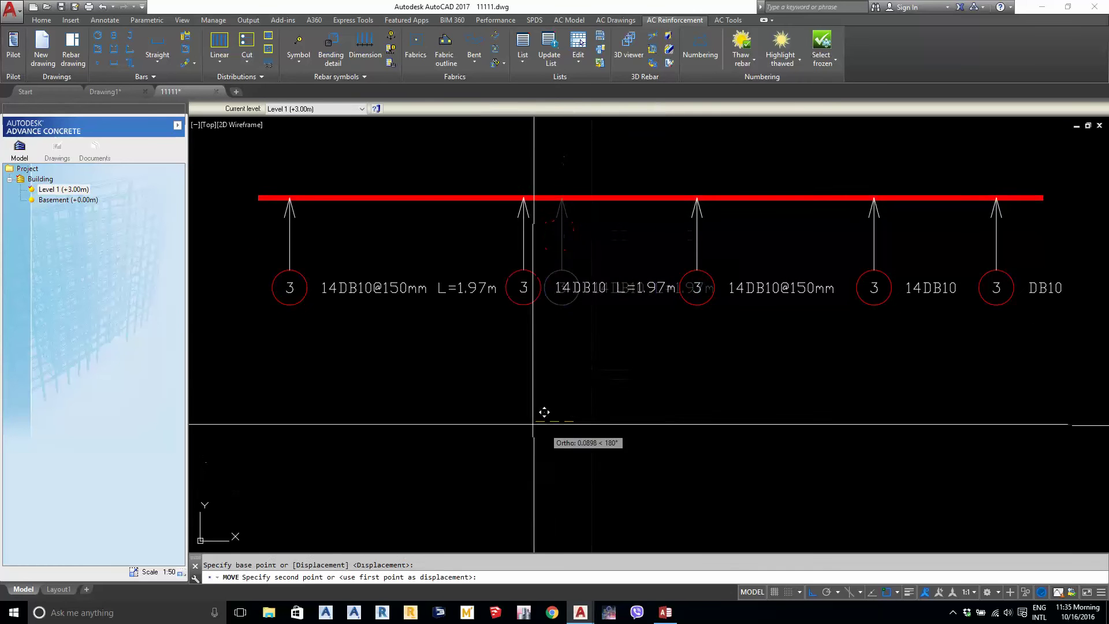
left_click(541, 406)
mouse_move(590, 454)
middle_mouse_down()
mouse_move(544, 438)
mouse_move(586, 448)
middle_mouse_up()
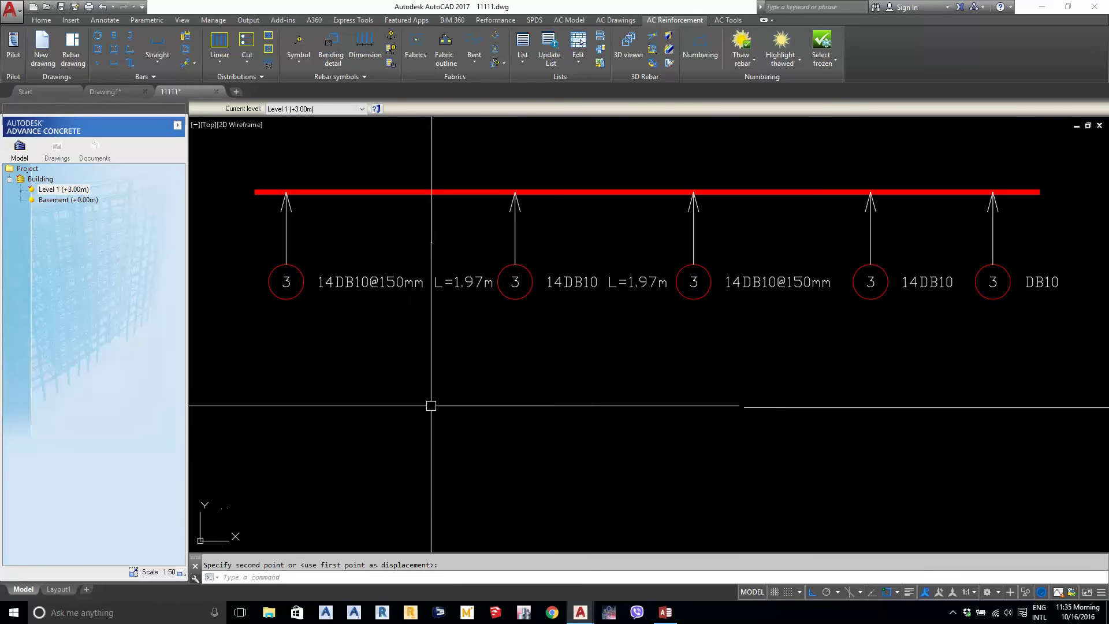
Move the first rebar label into place and save the drawing
left_click(421, 384)
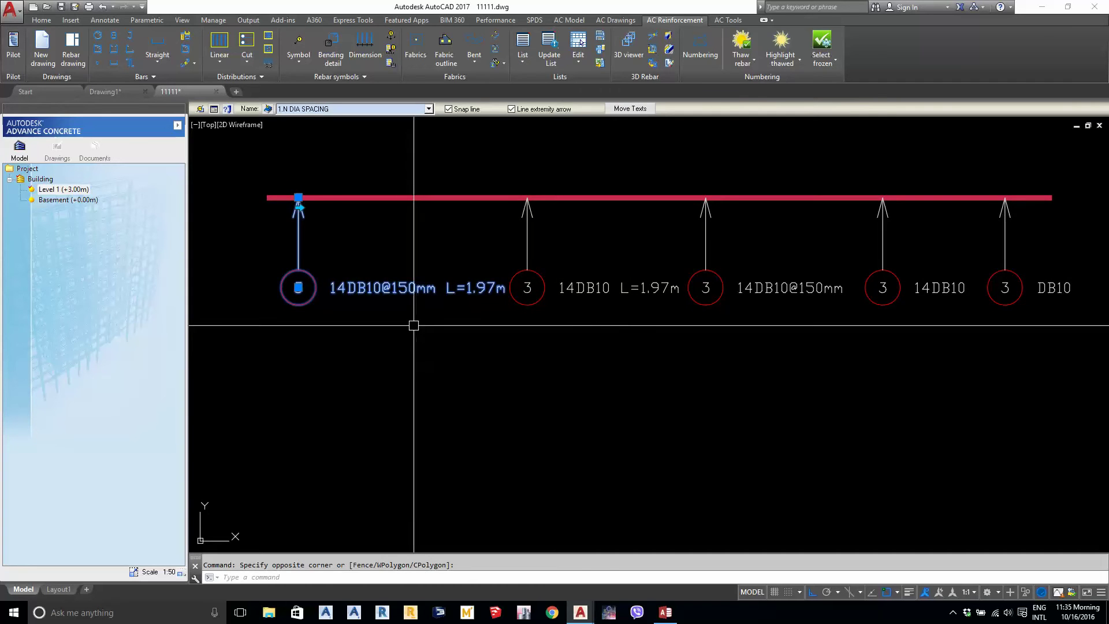
mouse_move(408, 311)
middle_mouse_down()
mouse_move(445, 324)
mouse_move(476, 364)
middle_mouse_up()
key("Escape")
left_click(425, 339)
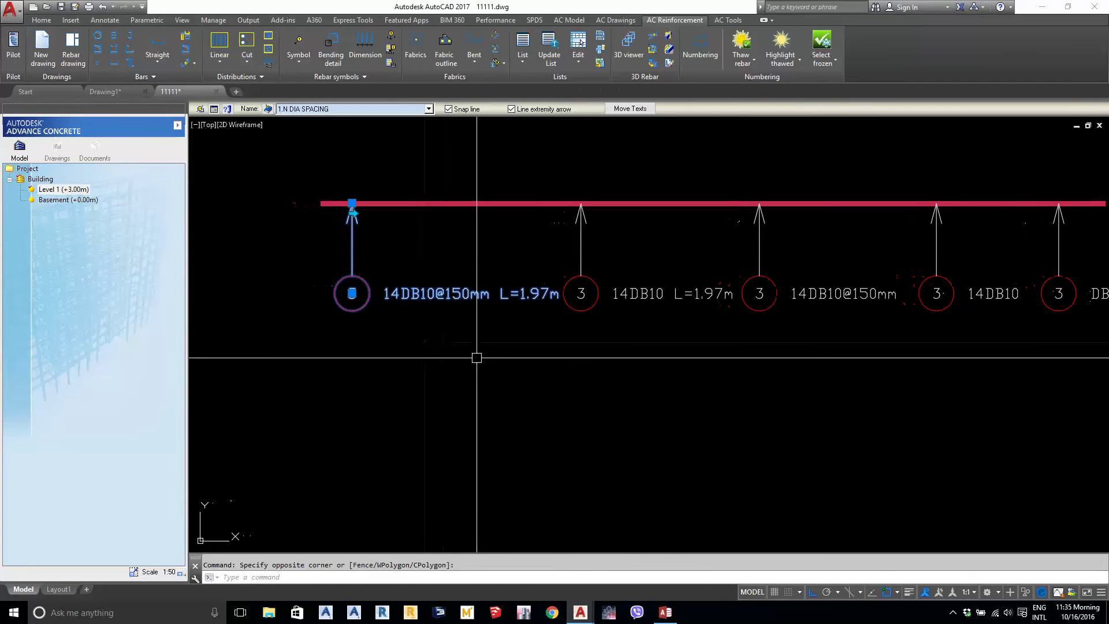
key("m")
key("Return")
left_click(472, 368)
scroll(458, 369, "down", 2)
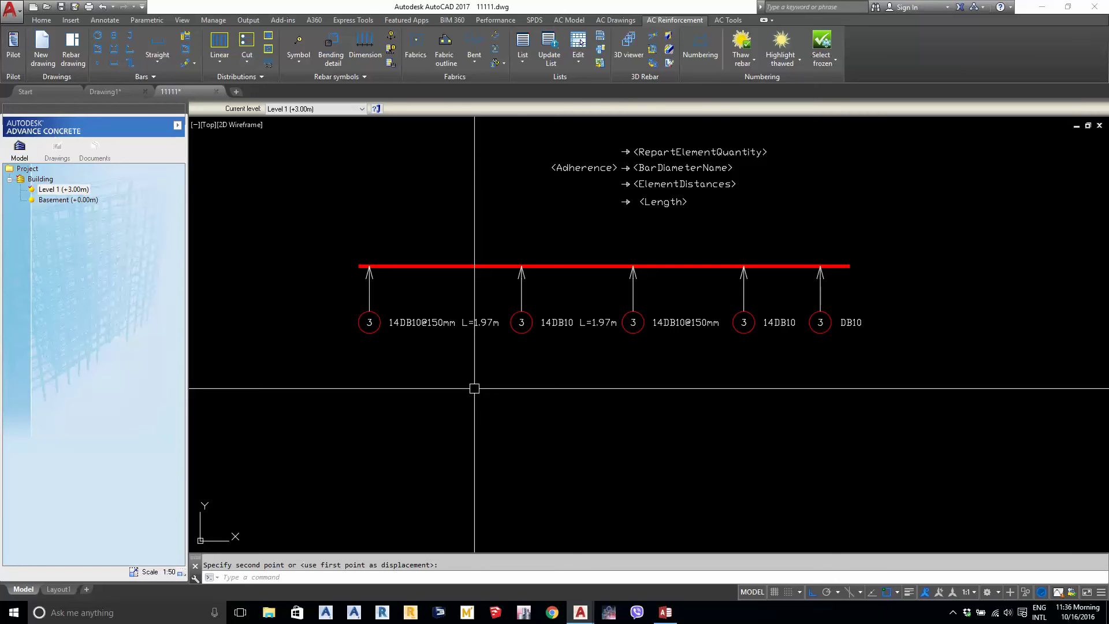
left_click(495, 388)
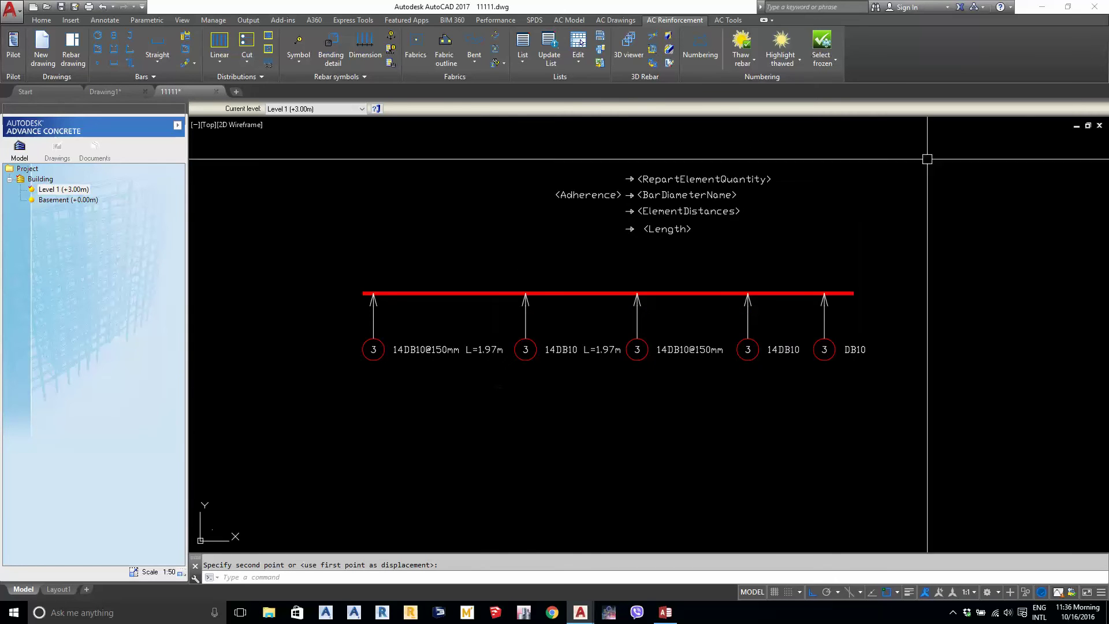
left_click(65, 8)
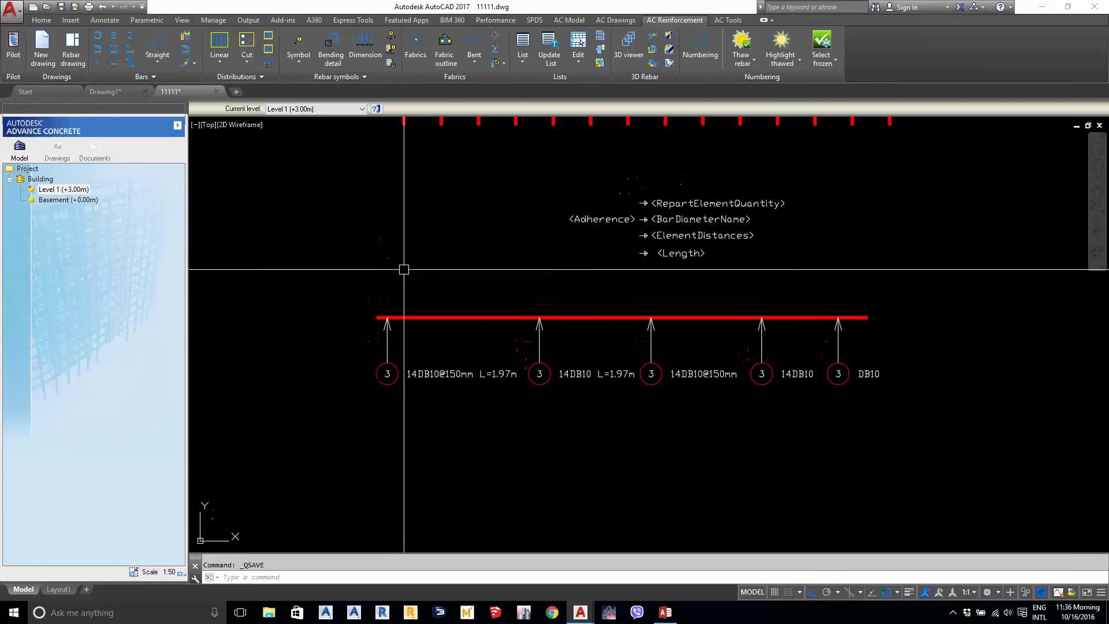
Minimize AutoCAD, check the desktop Template drawing folder, then bring 11111.dwg back to front
left_click(1043, 8)
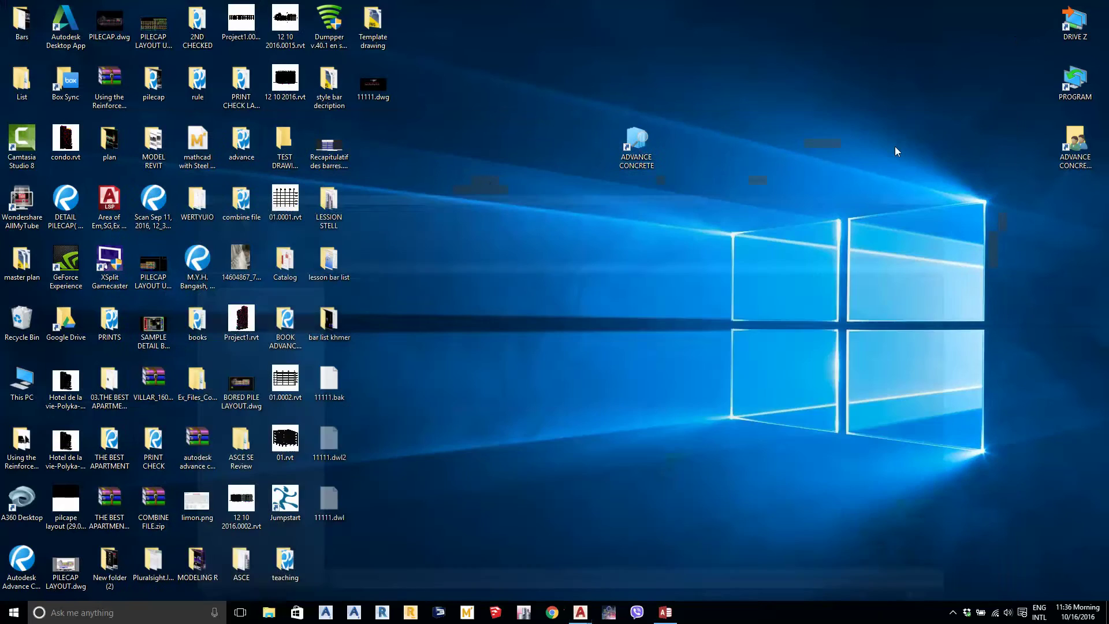
double_click(385, 27)
left_click(1095, 6)
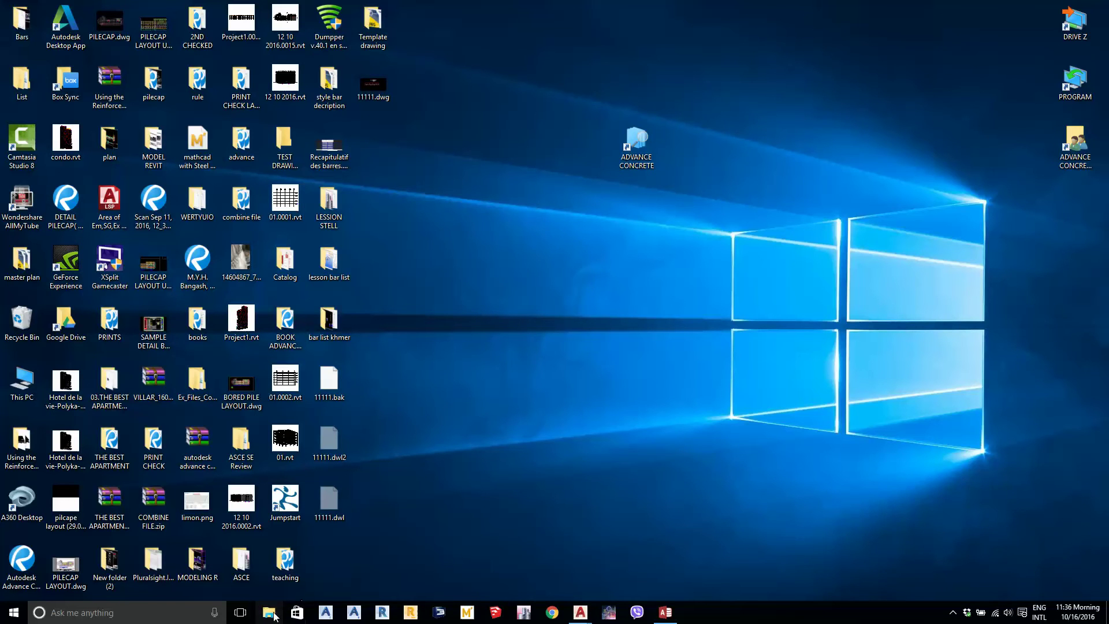
key("super+e")
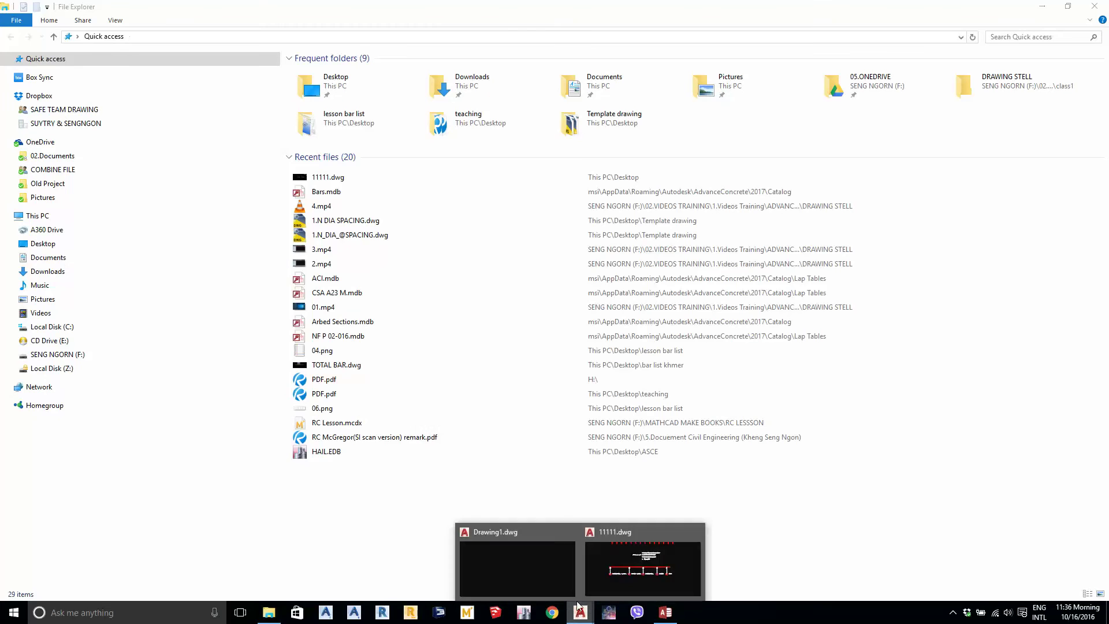
left_click(620, 575)
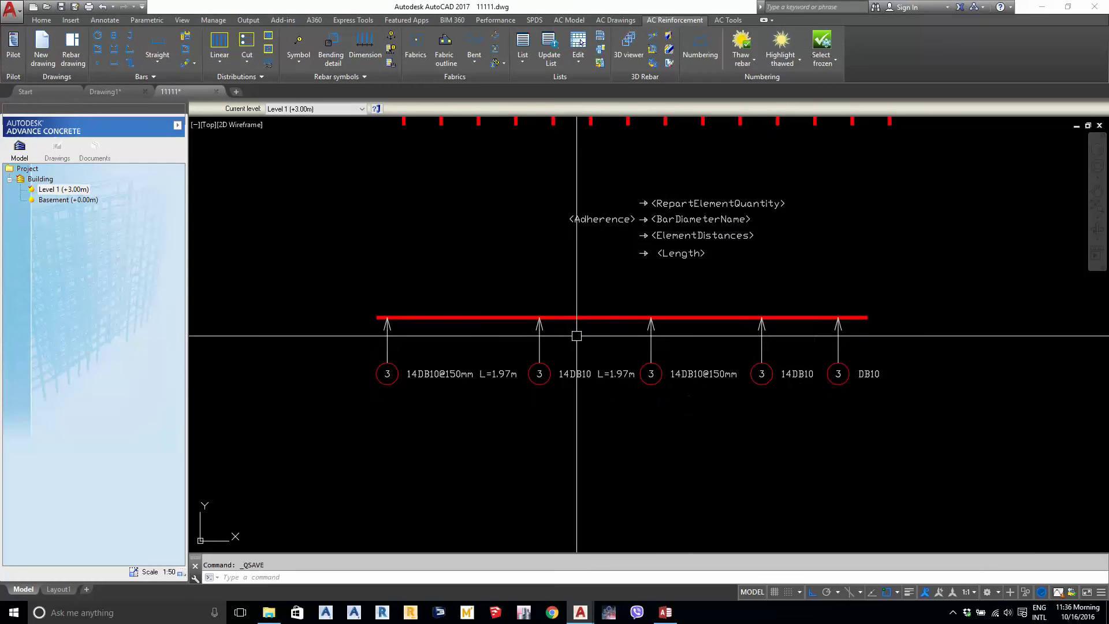
Apply the 1.N DIA SPACING symbol to the middle rebar label so it reads 14DB10@150mm
middle_click_drag(577, 335, 686, 294)
left_click(654, 334)
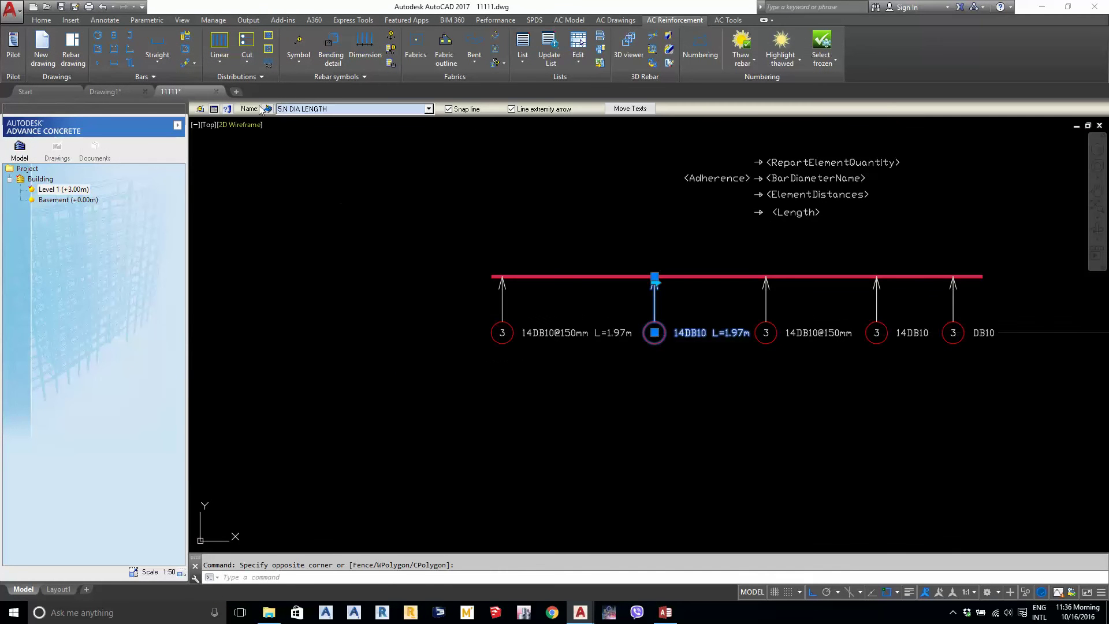
middle_click_drag(403, 243, 403, 218)
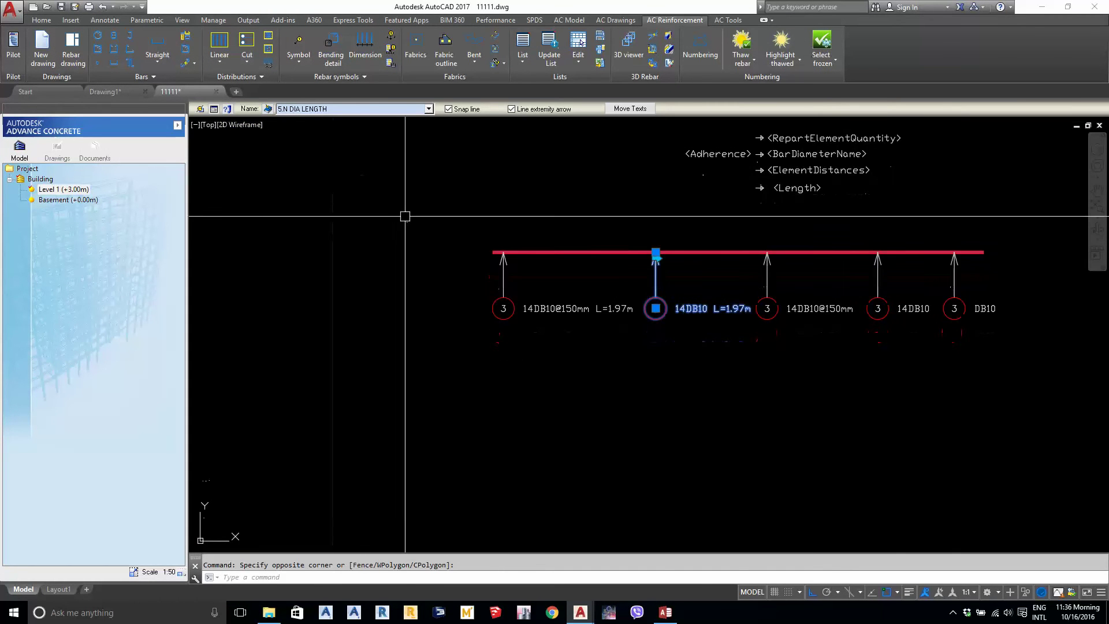
left_click(429, 109)
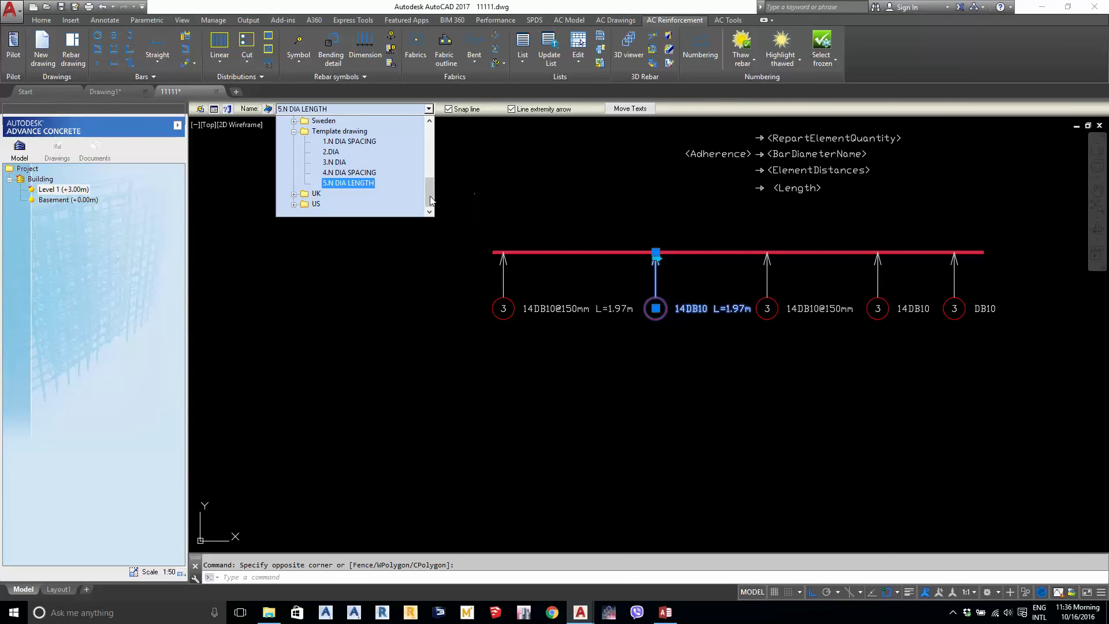
left_click(349, 141)
scroll(651, 246, "up", 4)
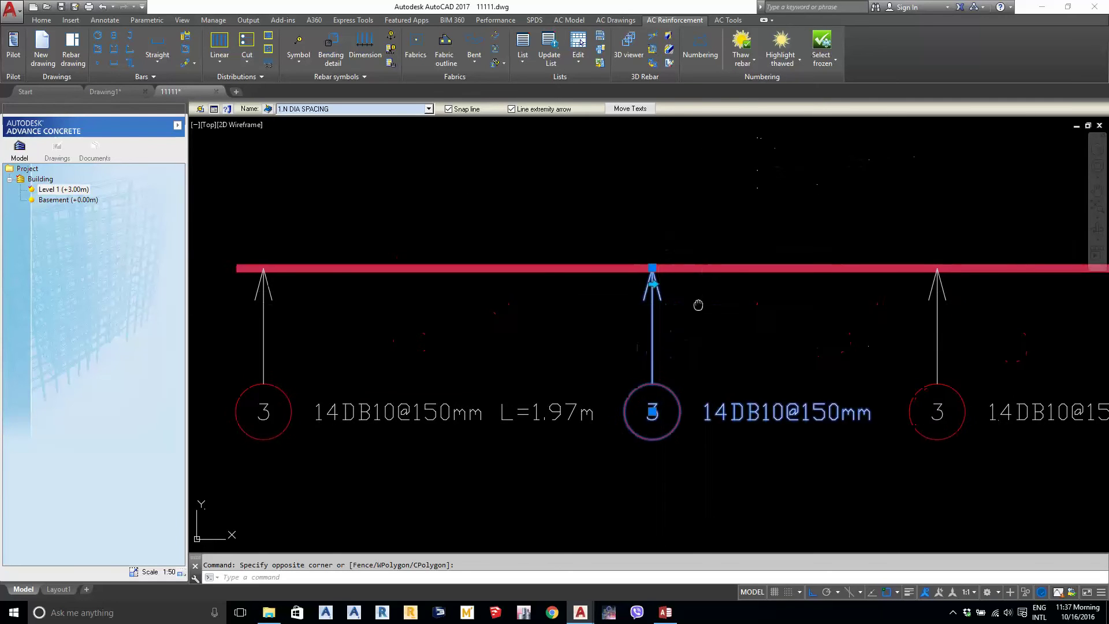
Inspect the 14DB10@150mm labels to check which symbol each one uses
key("Escape")
scroll(699, 323, "down", 5)
scroll(716, 372, "up", 3)
left_click(717, 372)
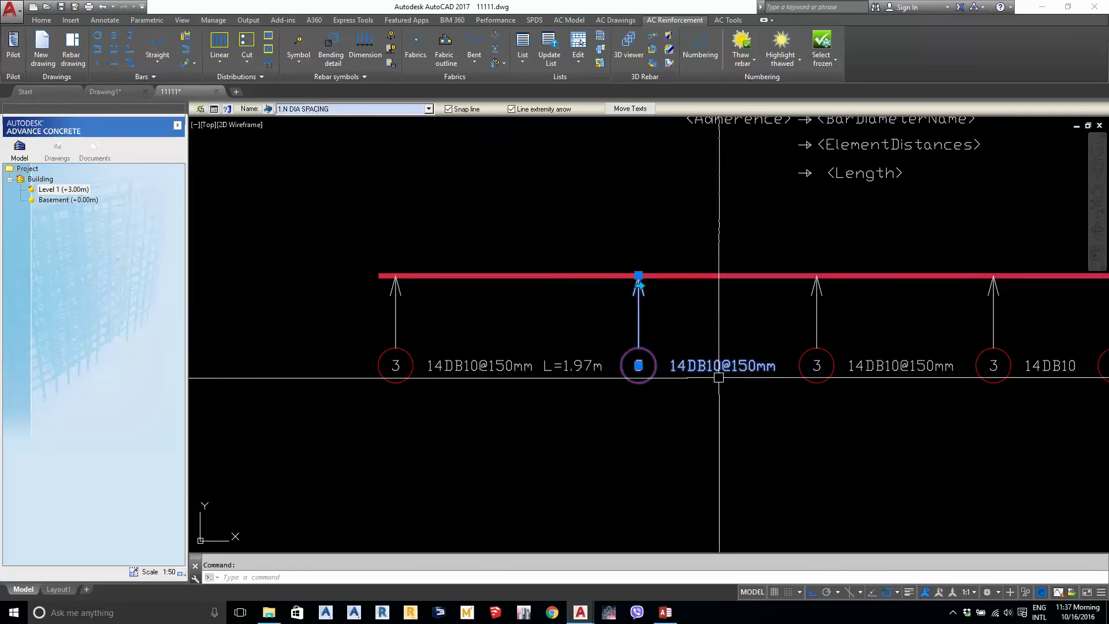
left_click(712, 323)
middle_click_drag(699, 363, 667, 351)
key("Escape")
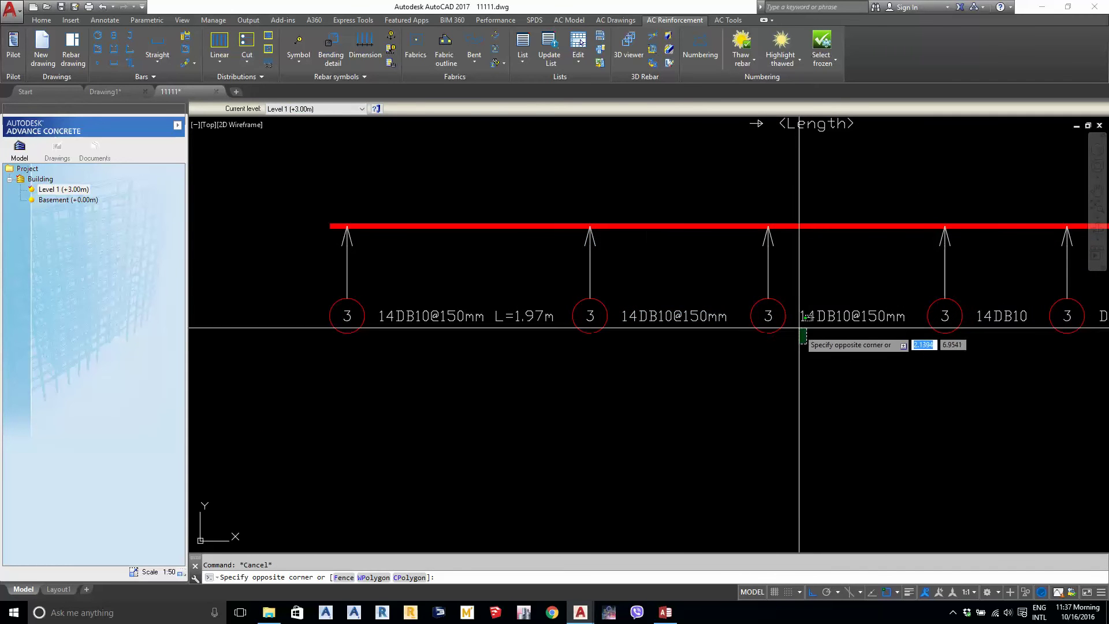
left_click(785, 290)
key("Escape")
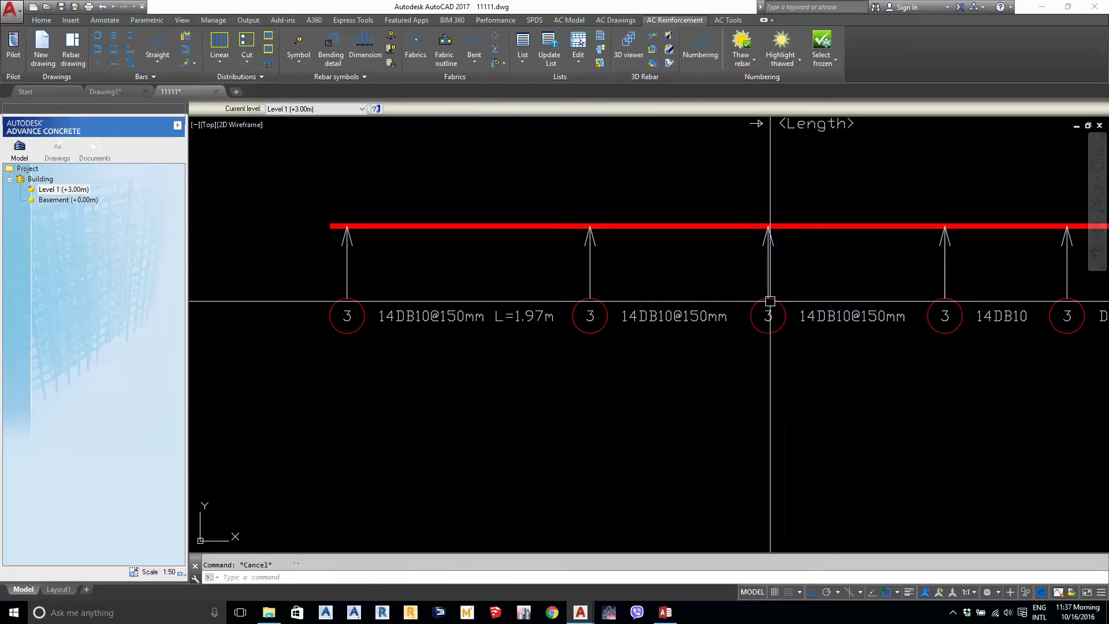
left_click(713, 359)
left_click(689, 307)
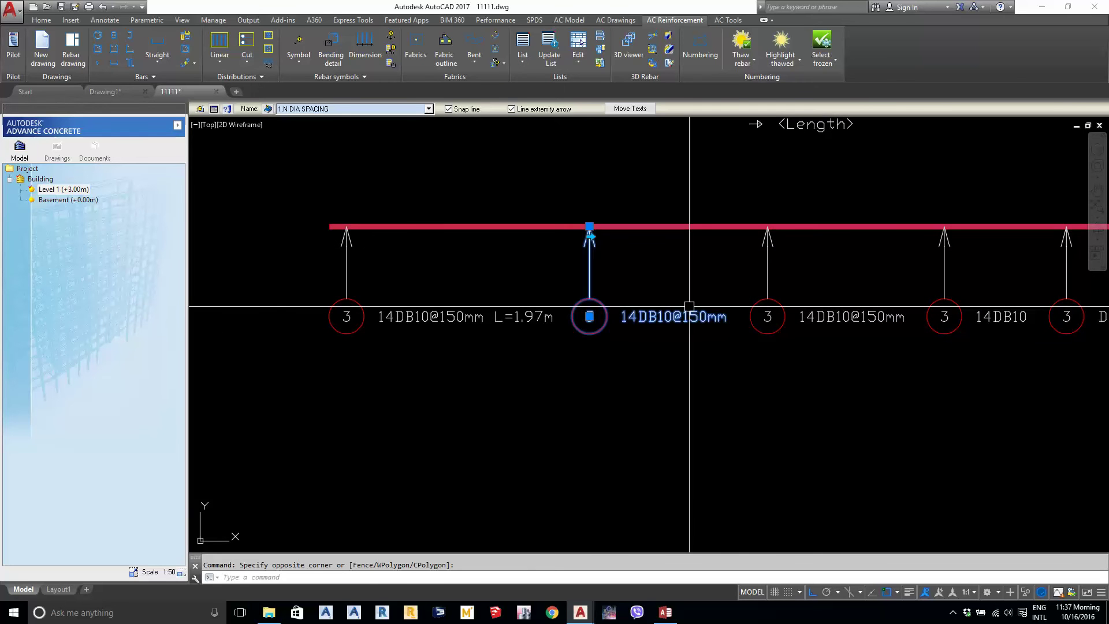
key("Escape")
Clear the selection, review the label text, and save 11111.dwg
left_click(682, 313)
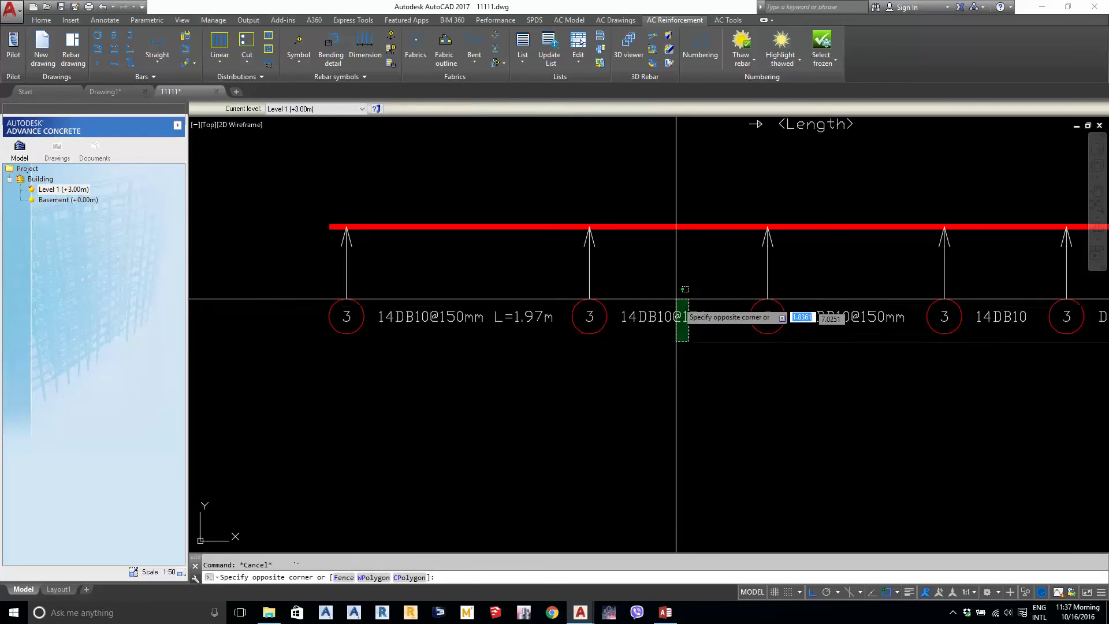
key("Escape")
scroll(666, 299, "down", 4)
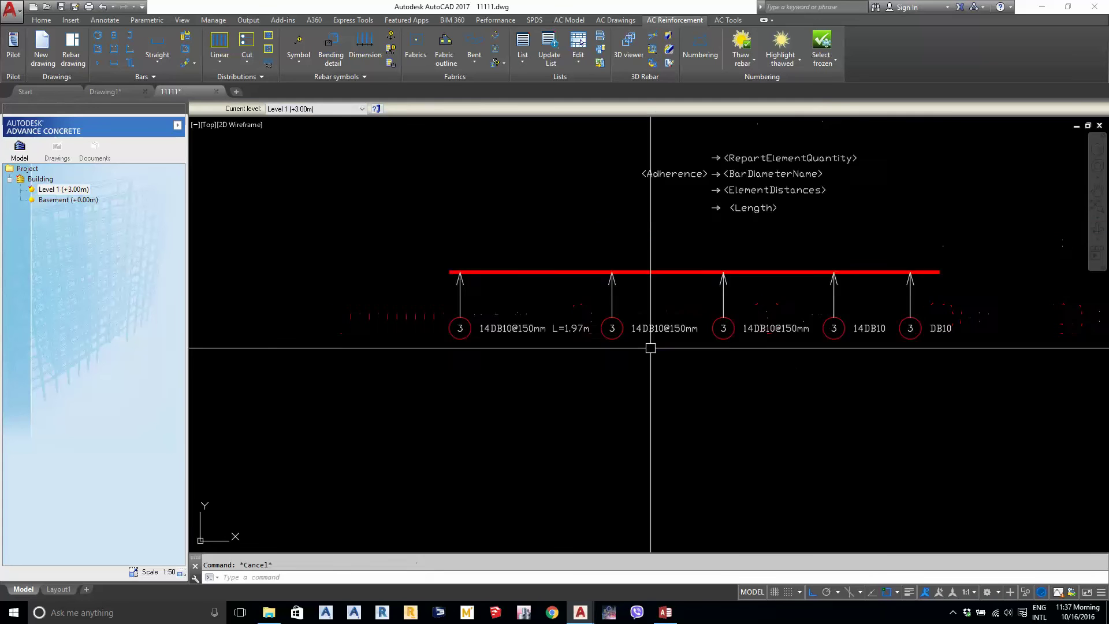
middle_click_drag(649, 347, 678, 334)
scroll(676, 281, "up", 2)
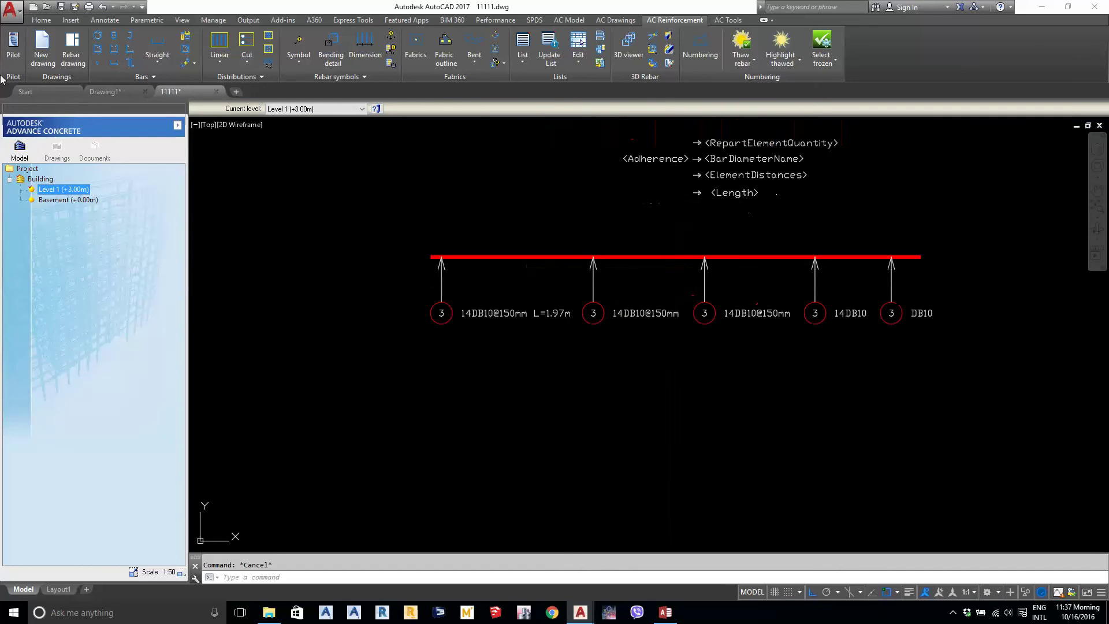
left_click(60, 10)
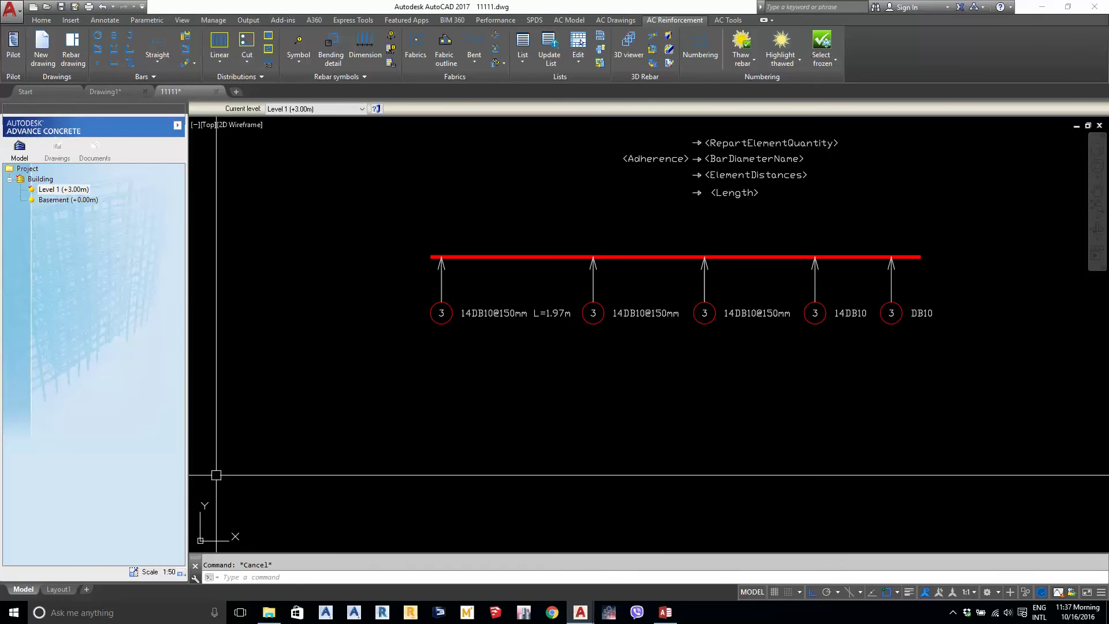
left_click(269, 612)
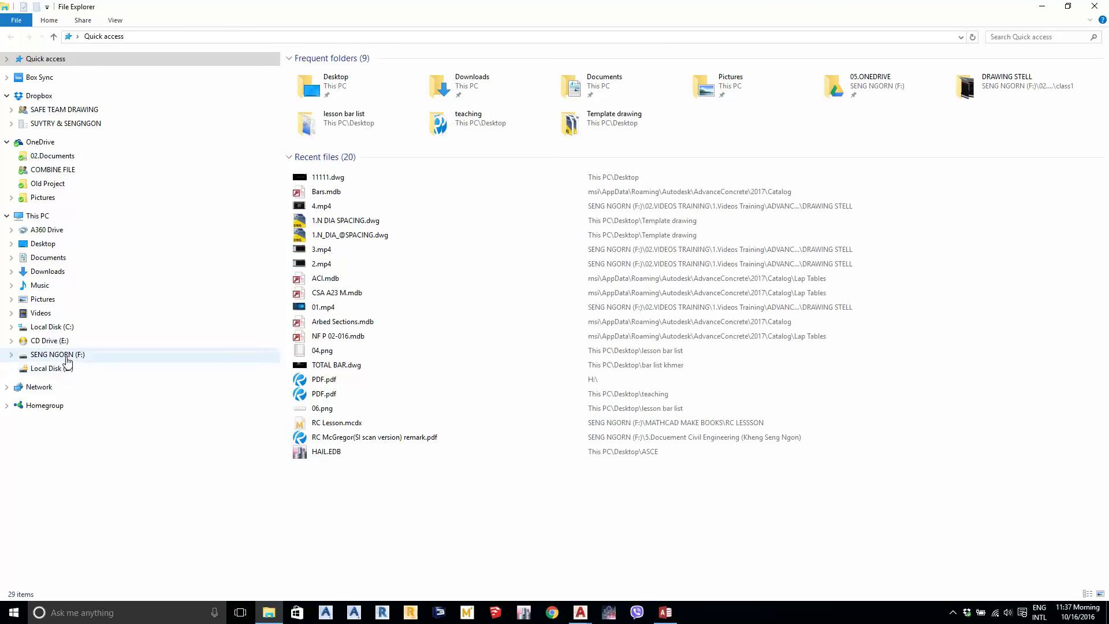
From the desktop shortcut, browse Support > Symbol > Reinforcement > Template drawing to show its five DWG files
left_click(1046, 6)
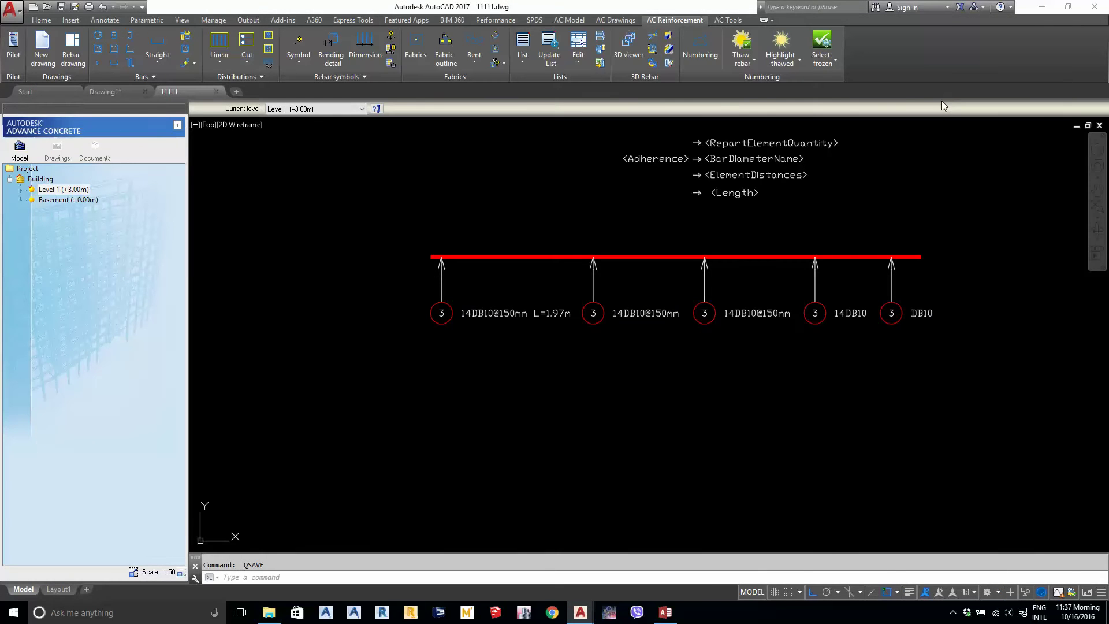
left_click(1038, 6)
double_click(1074, 150)
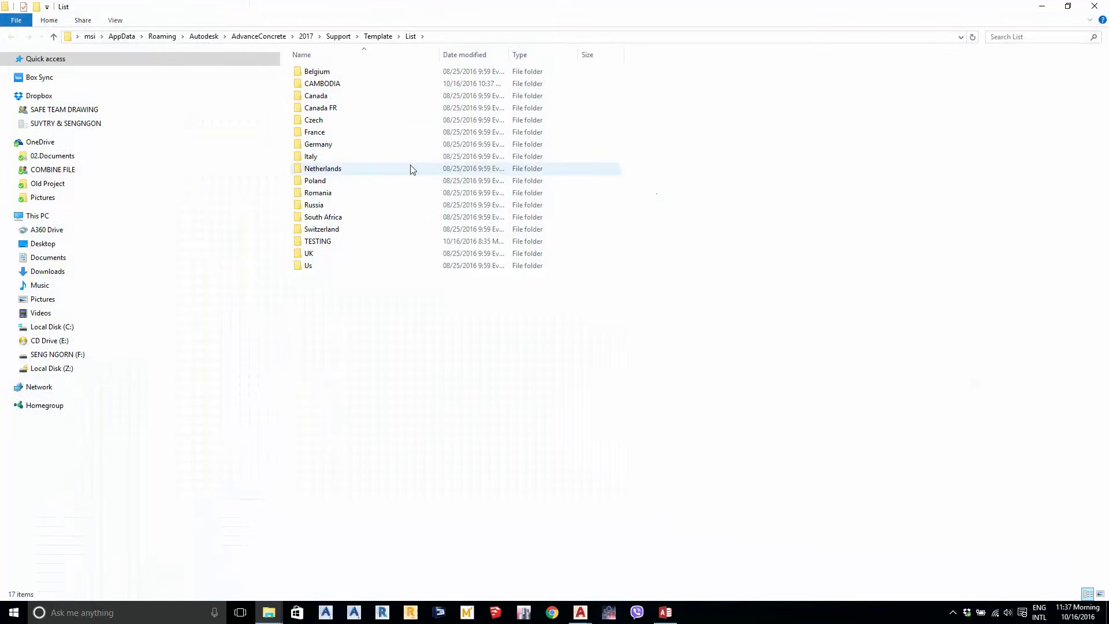
left_click(348, 243)
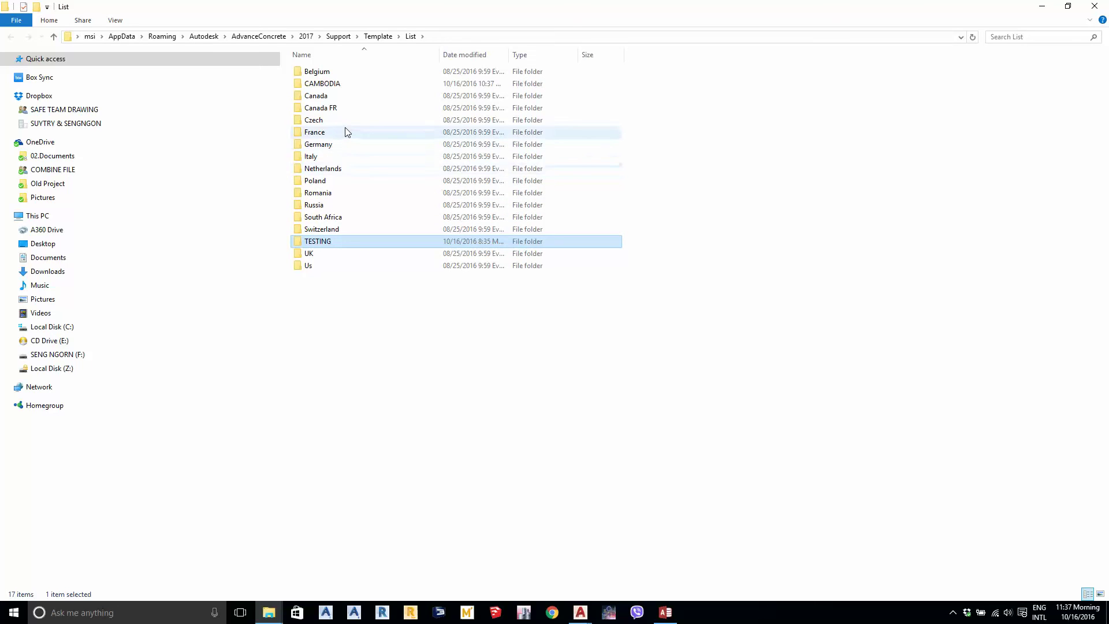
left_click(374, 321)
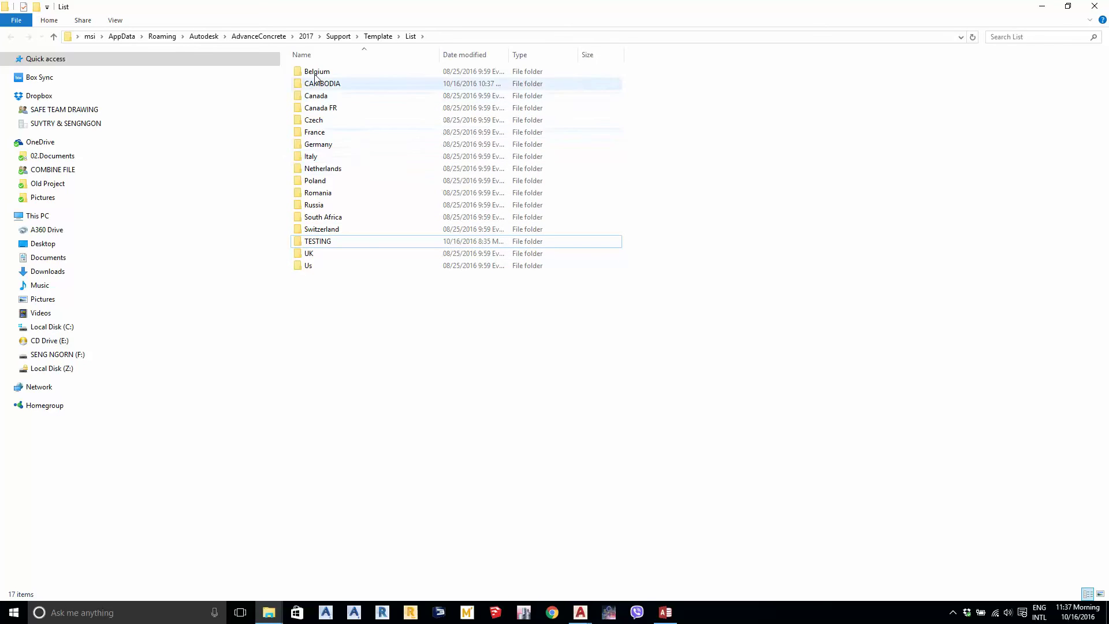
left_click(338, 36)
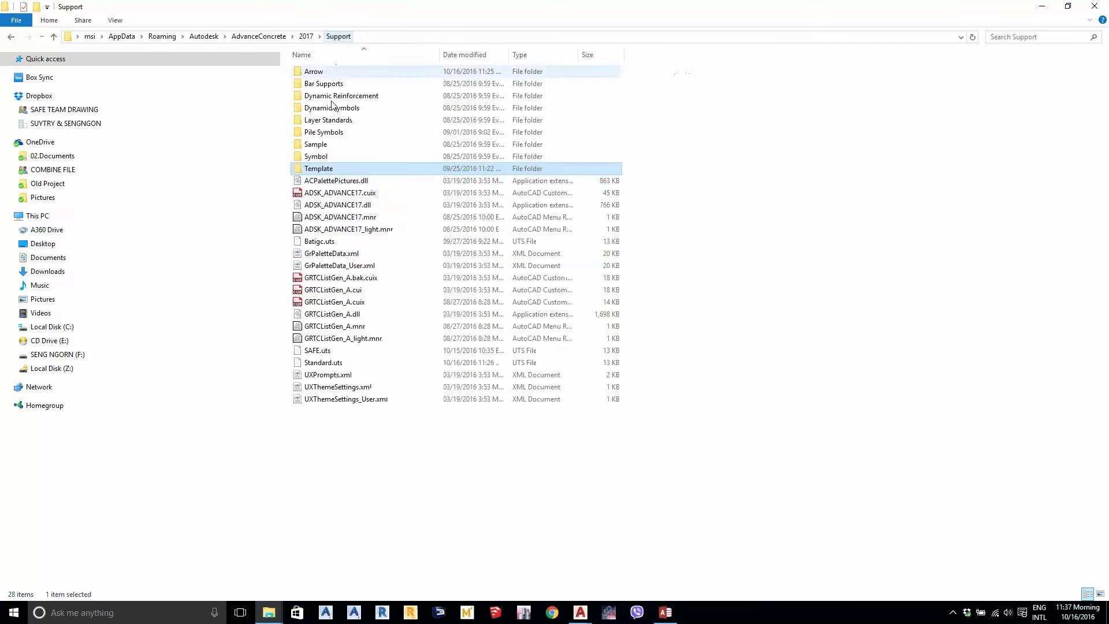
double_click(328, 157)
double_click(338, 96)
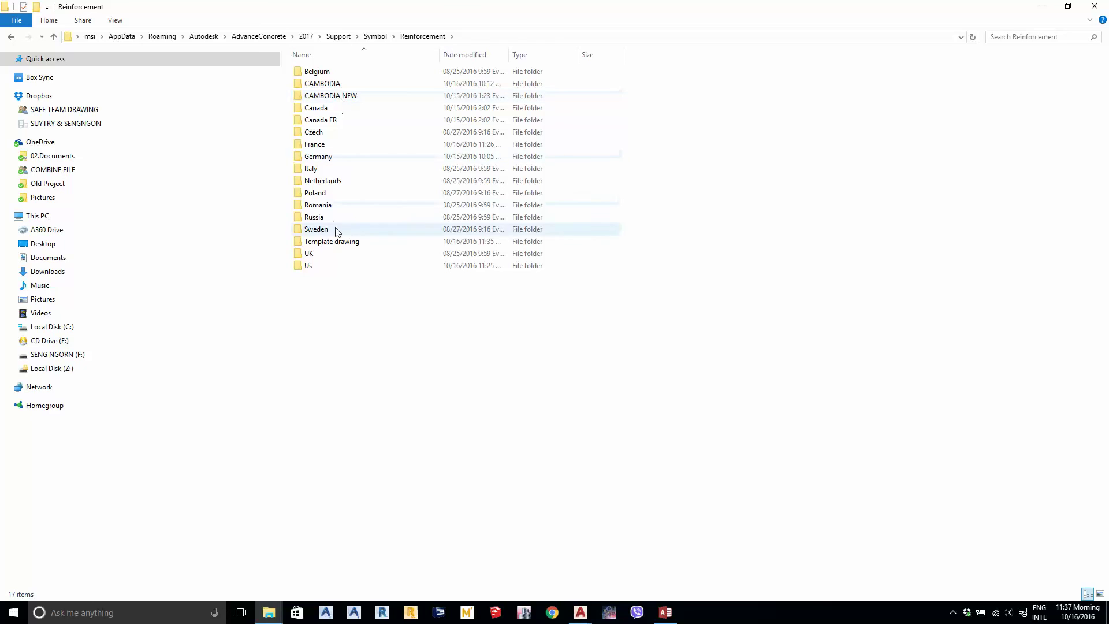
double_click(343, 241)
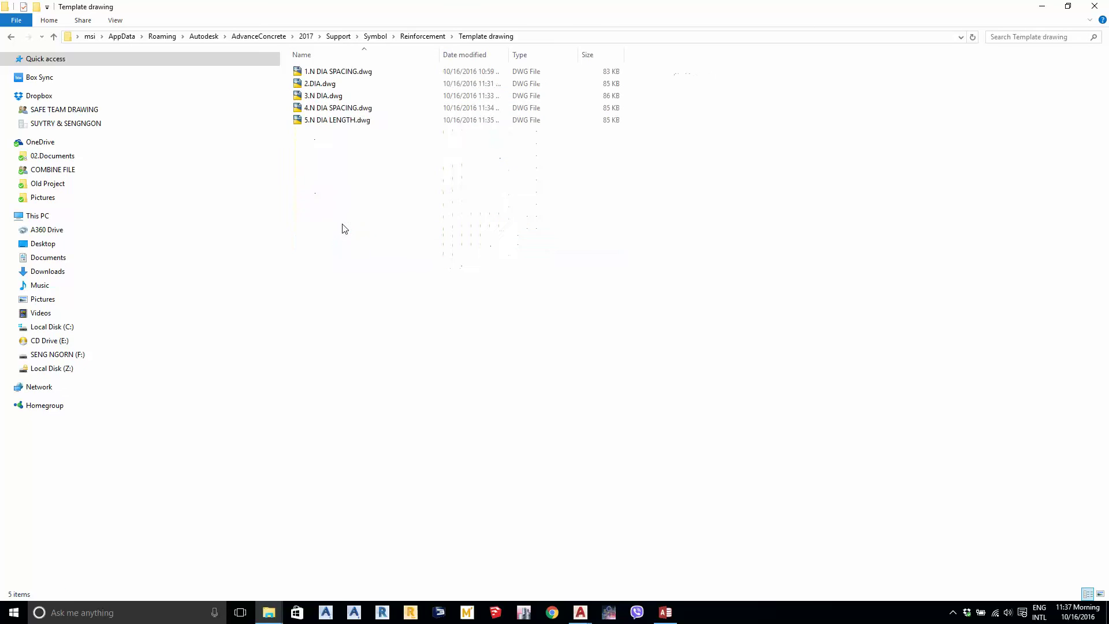
Delete the extra 4.N DIA SPACING.dwg and renumber 5.N DIA LENGTH.dwg to 4.N DIA LENGTH.dwg
left_click(334, 110)
left_click(355, 74)
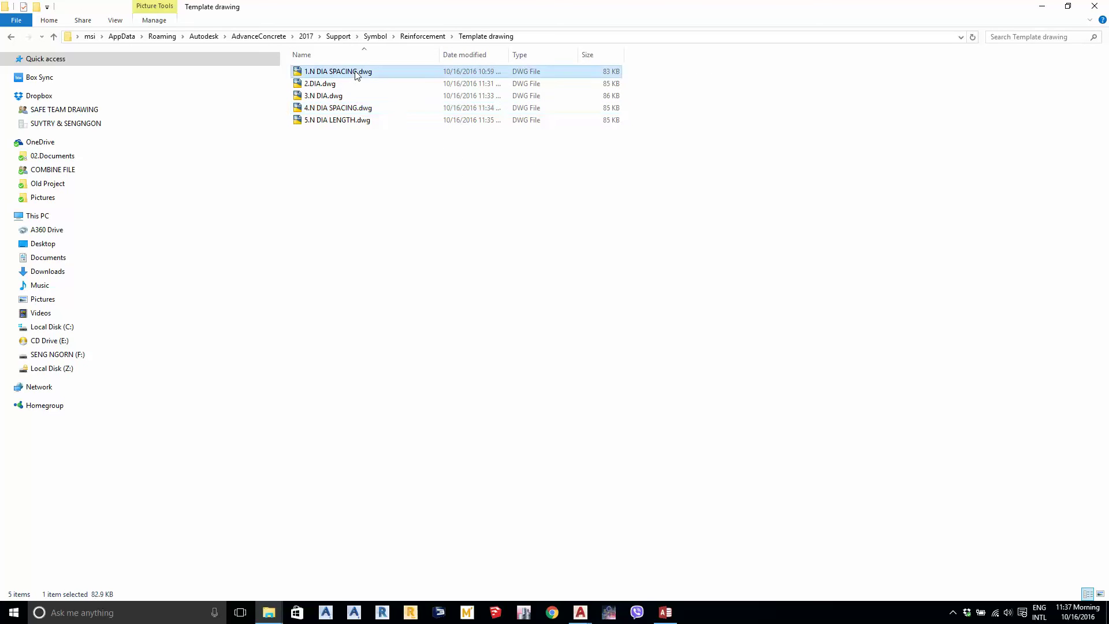
left_click(349, 111)
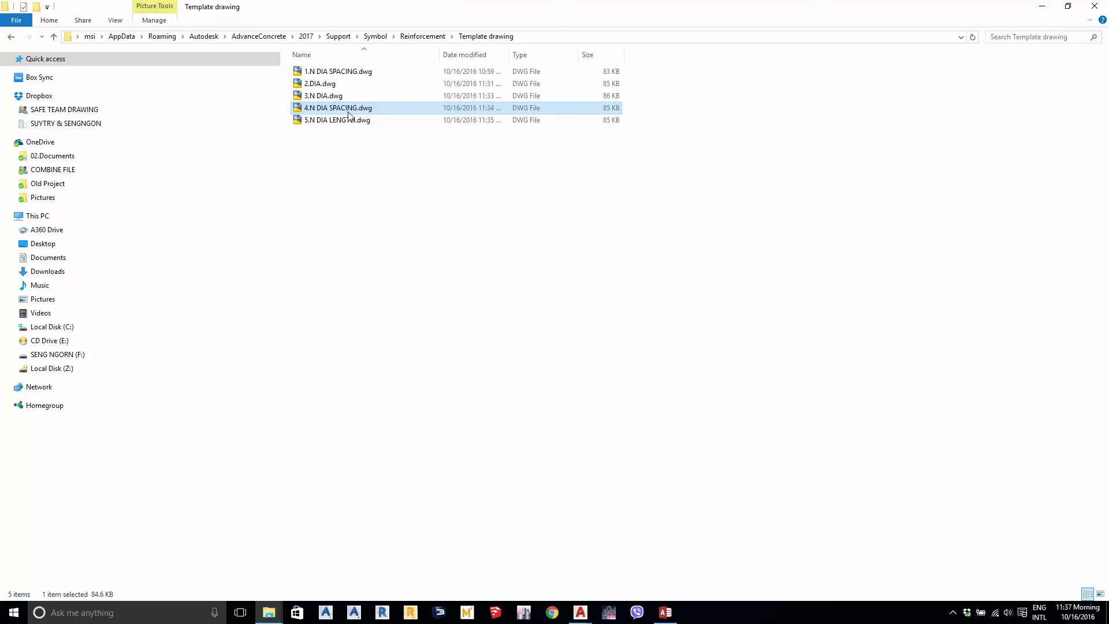
key("Delete")
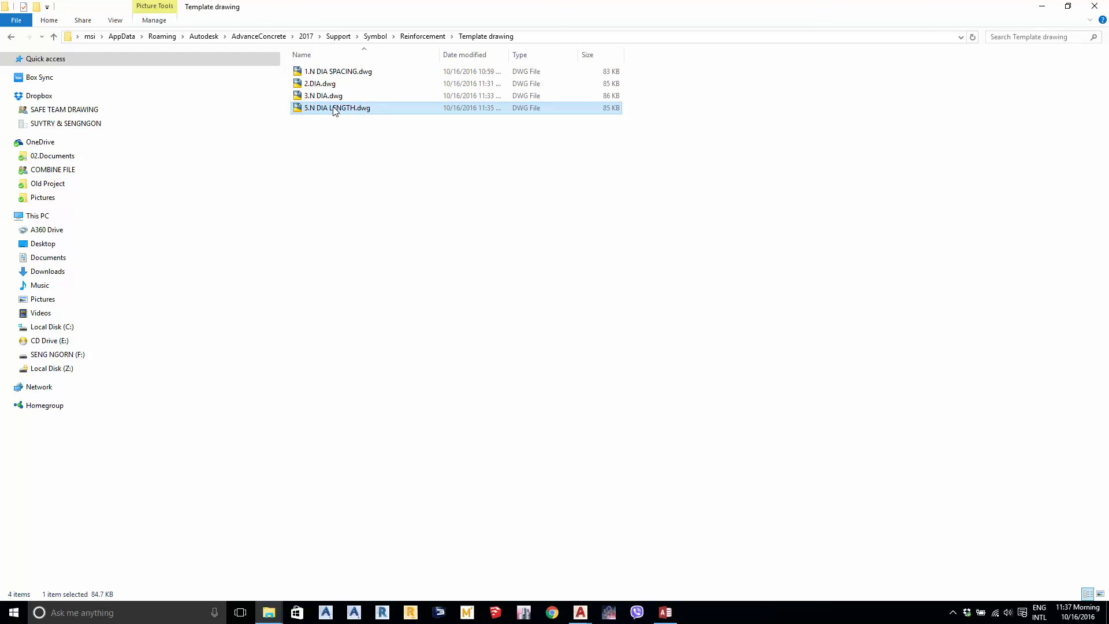
left_click(334, 110)
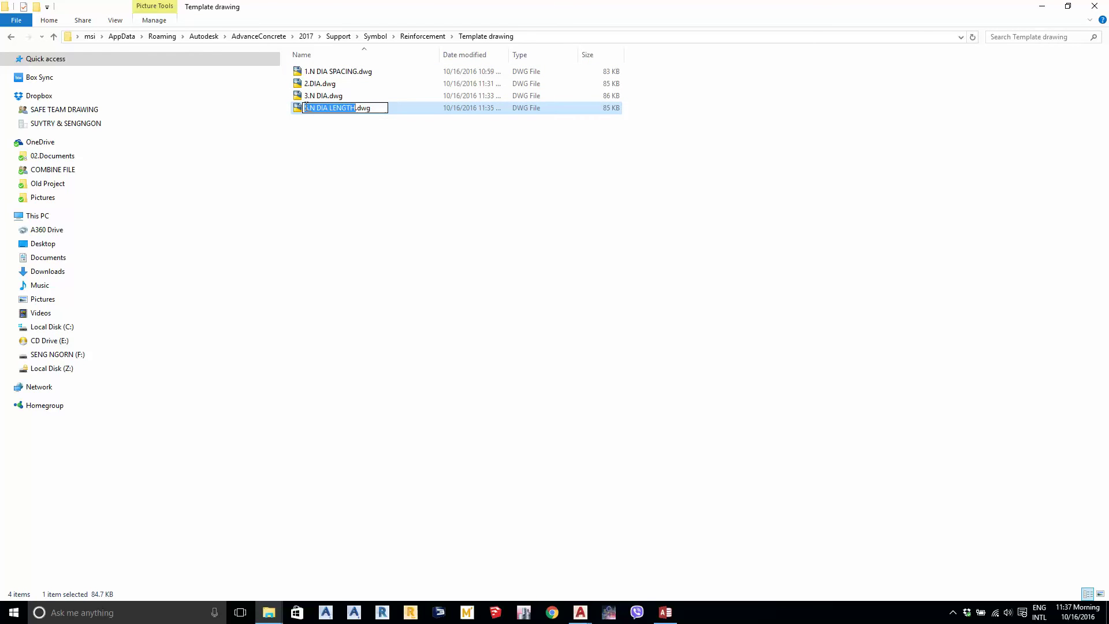
left_click(309, 108)
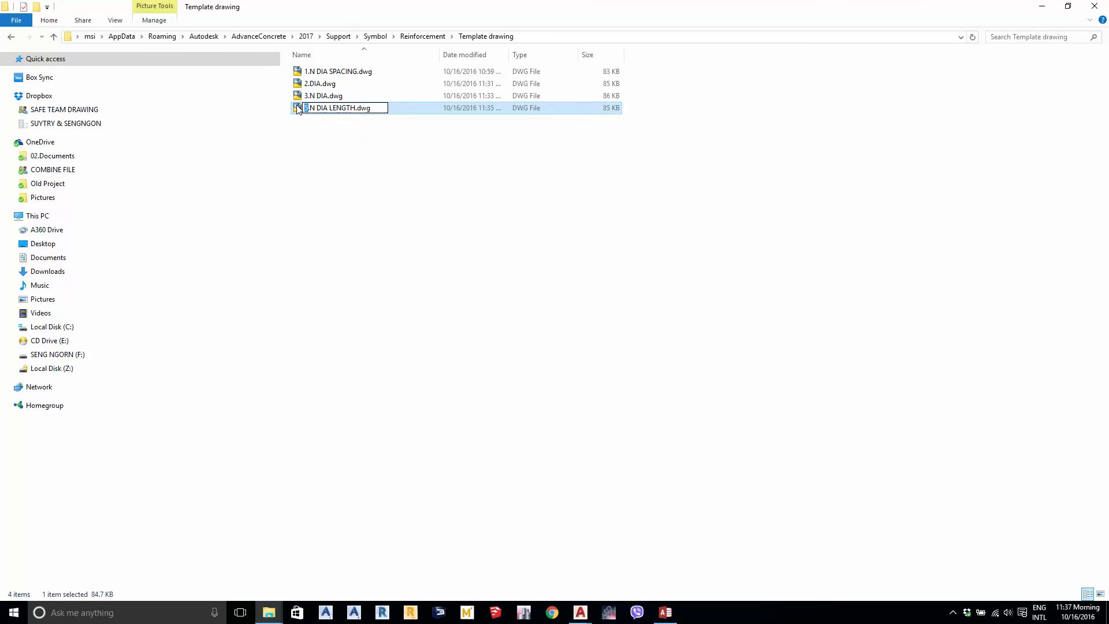
type("4")
key("Return")
Rename 1.N DIA SPACING.dwg to 1.N _DIA_SPACING.dwg
left_click(322, 72)
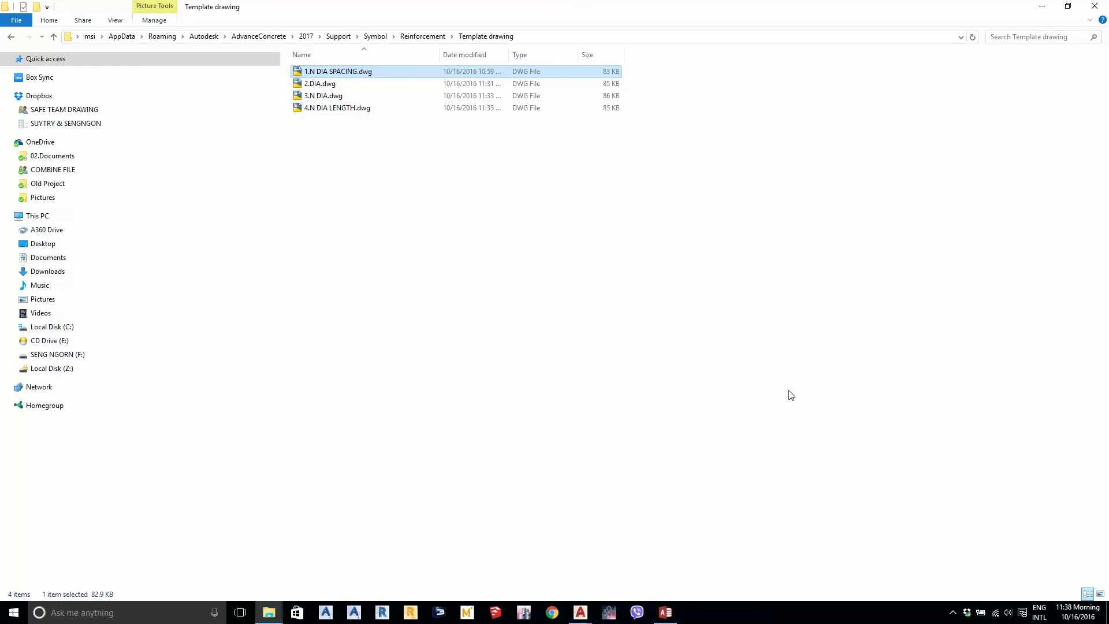
left_click(328, 75)
left_click(319, 71)
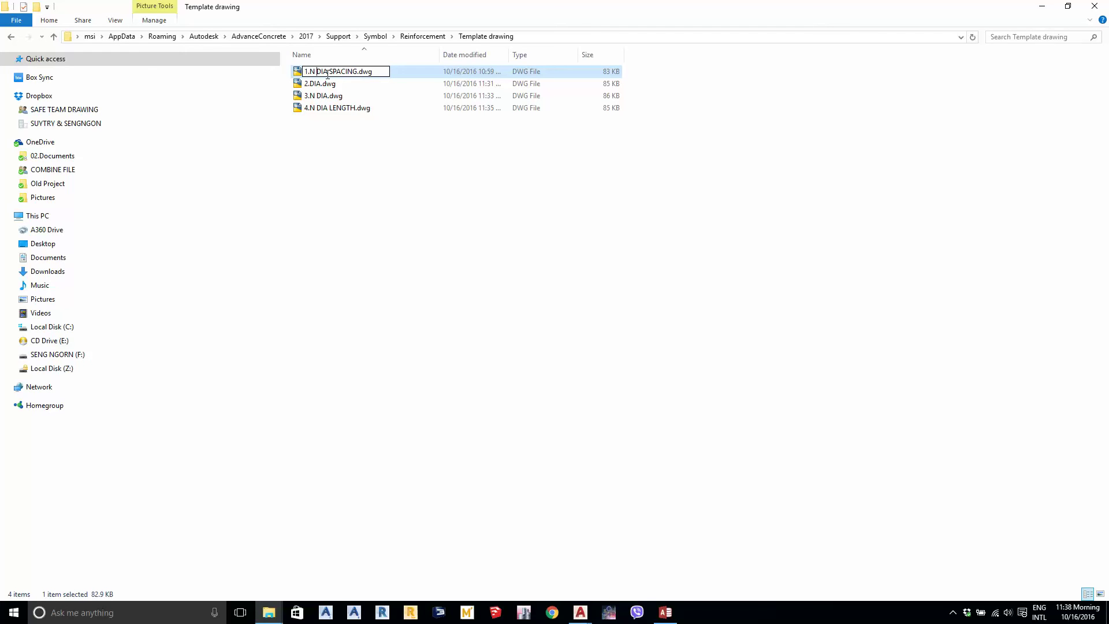
type("_DIA ")
type("_")
key("BackSpace")
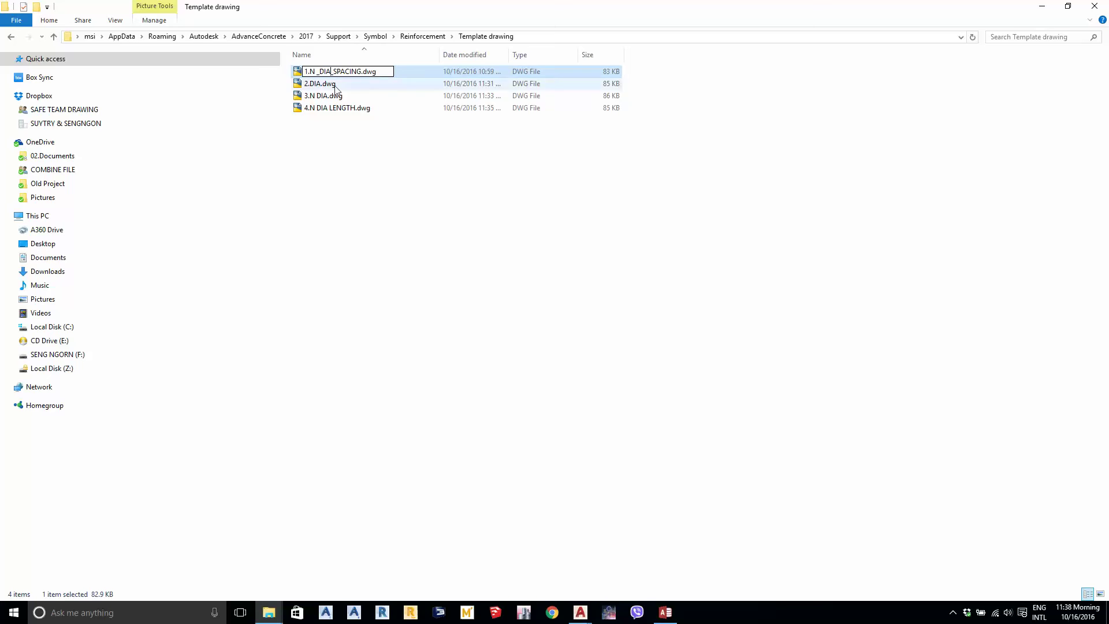
left_click(332, 87)
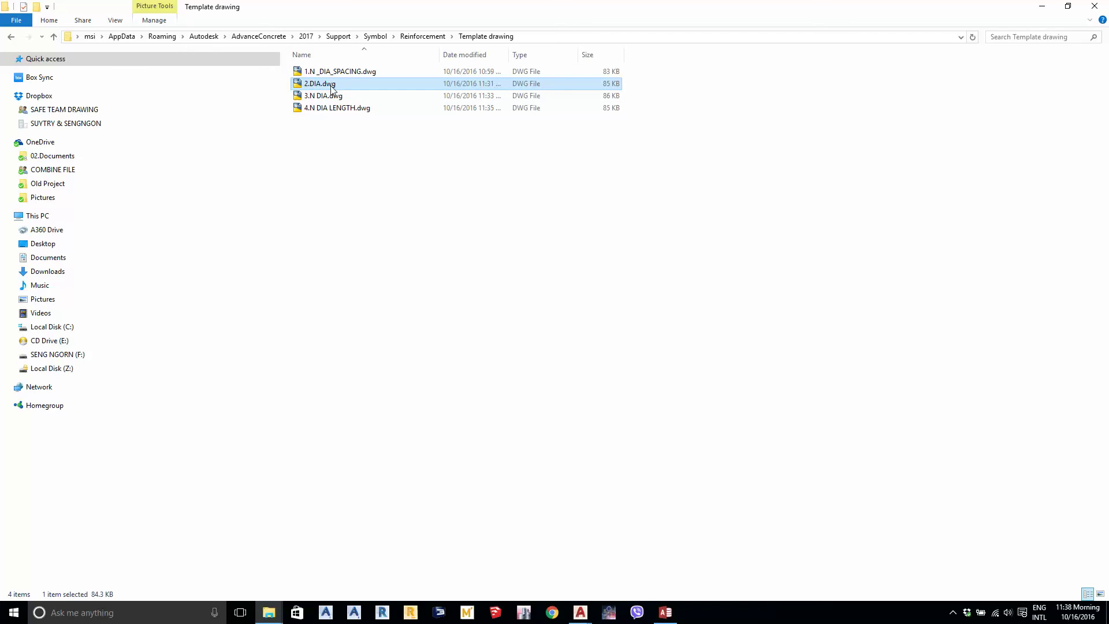
Rename 3.N DIA.dwg to 3.N_DIA.dwg
left_click(324, 98)
left_click(325, 96)
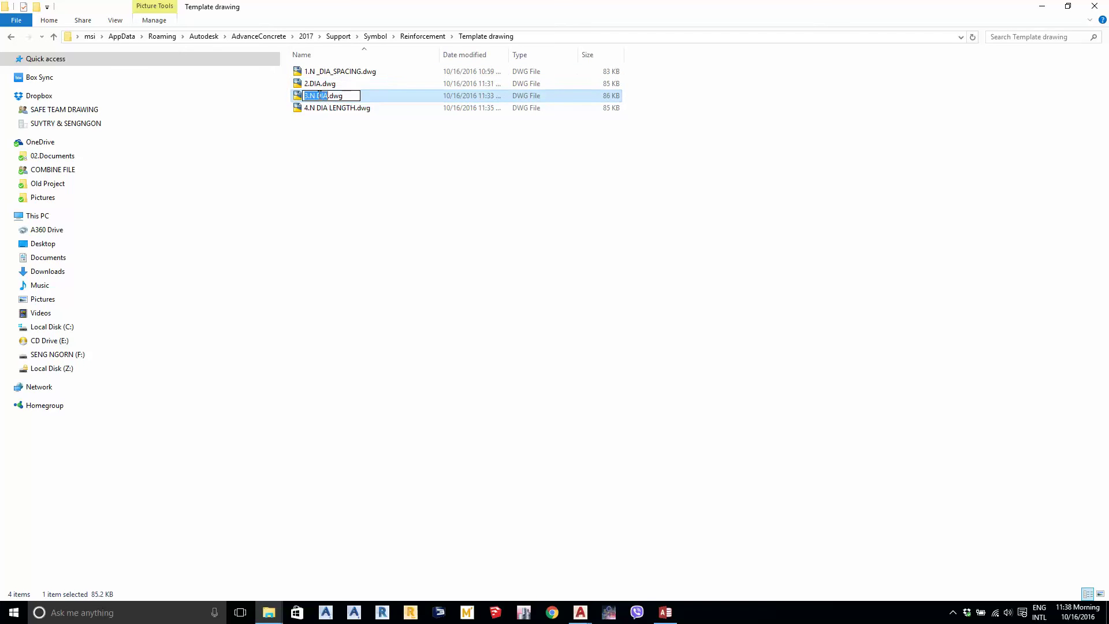
key("Home")
key("ctrl+Right")
key("BackSpace")
type("_")
left_click(346, 136)
Rename 4.N DIA LENGTH.dwg to 4.N_DIA_LENGTH.dwg, then close the folder window
left_click(338, 109)
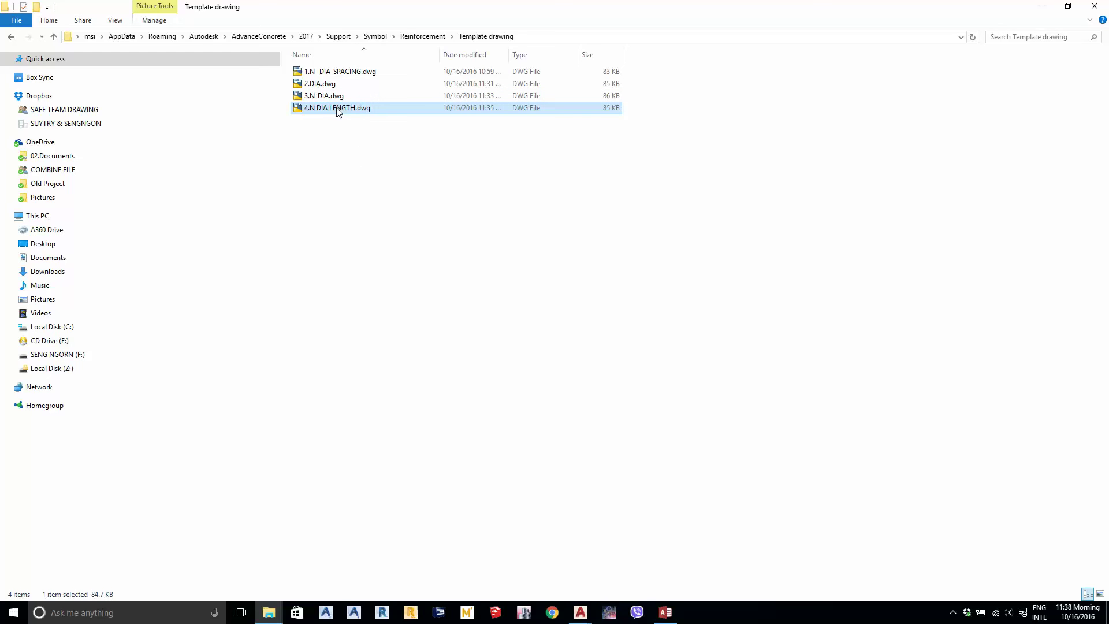
left_click(339, 109)
left_click(317, 111)
key("BackSpace")
type("_")
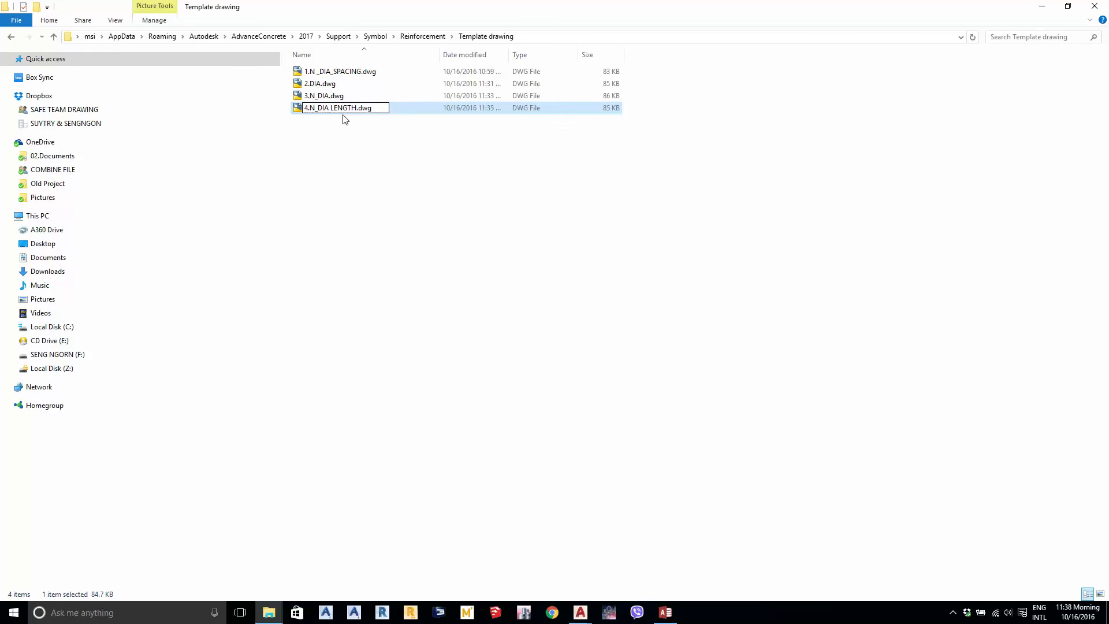
key("BackSpace")
type("_")
left_click(364, 142)
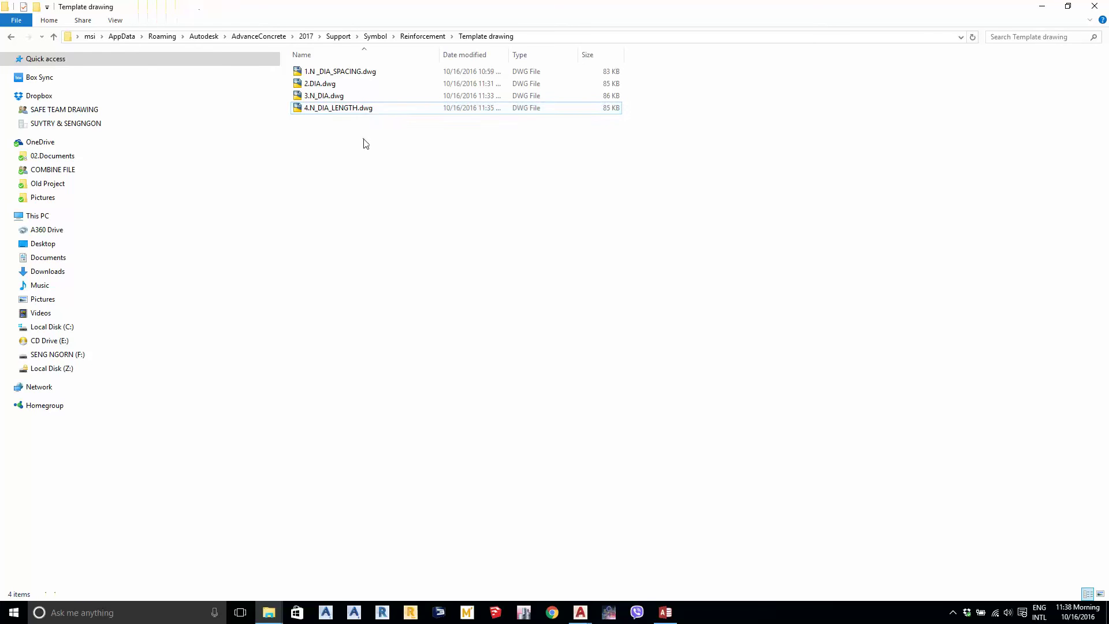
left_click(1094, 7)
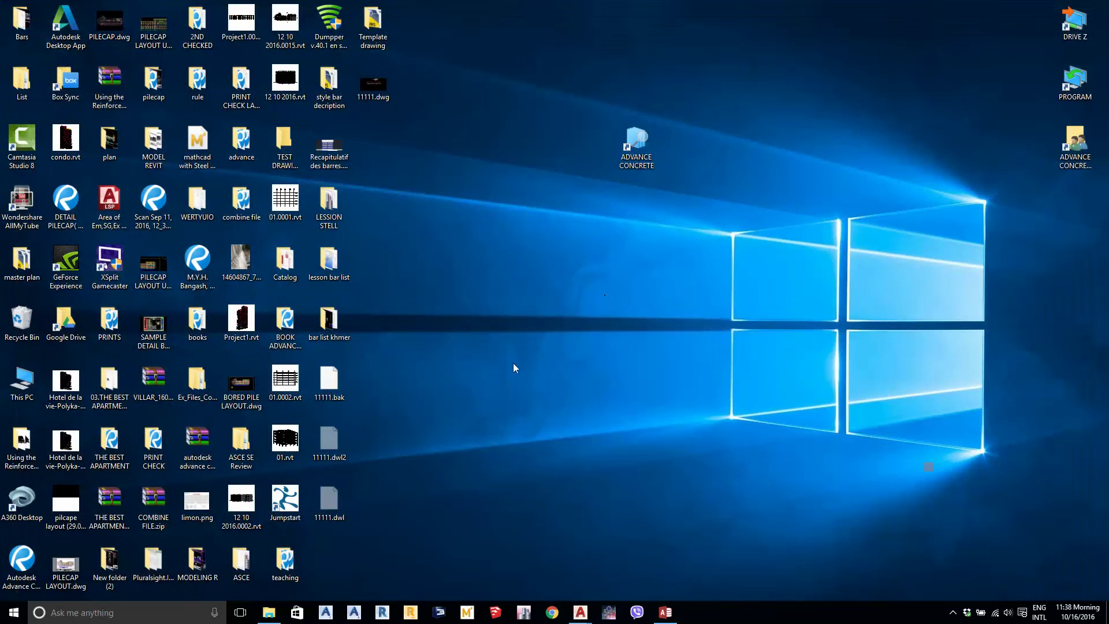
Restore the maximized Advance Concrete drawing and select the first rebar label
mouse_move(580, 613)
left_click(632, 569)
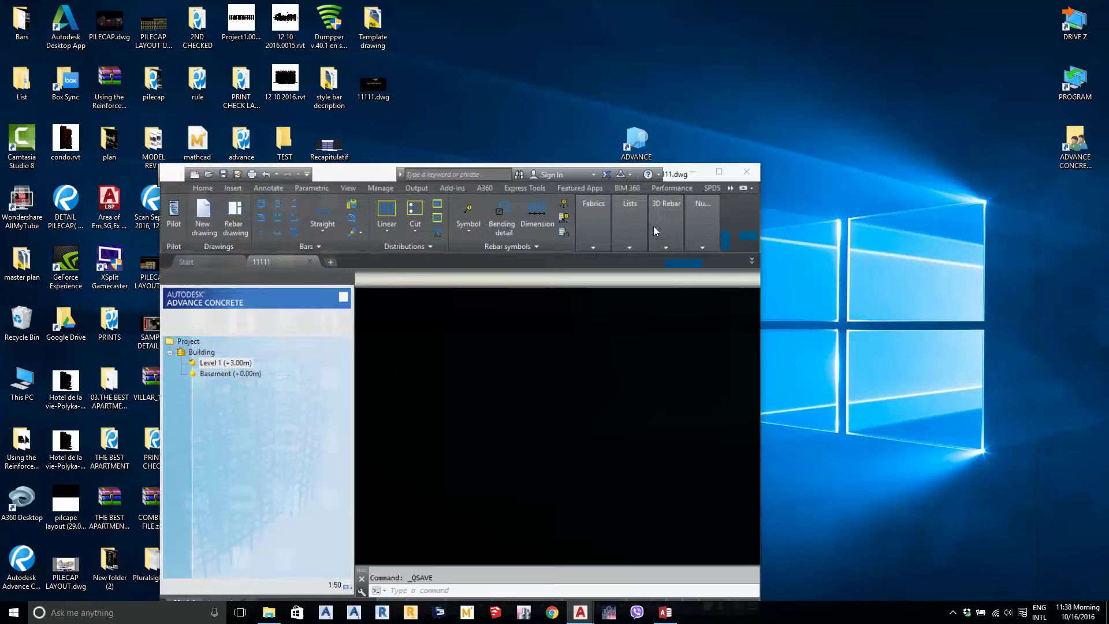
left_click(700, 167)
scroll(510, 321, "up", 2)
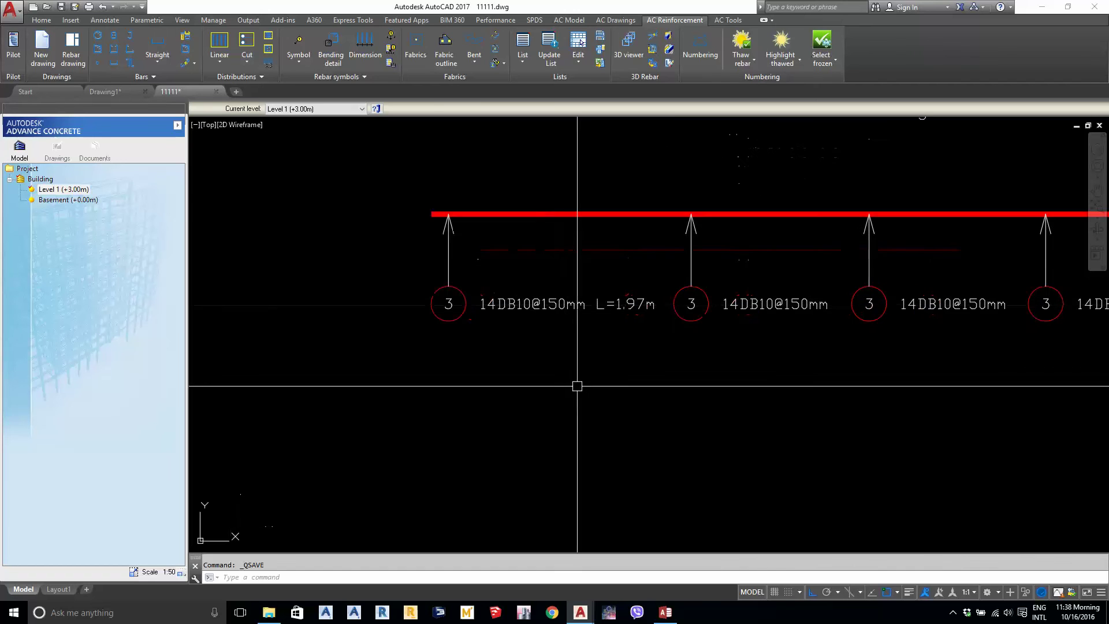
left_click(574, 386)
left_click(544, 289)
left_click(549, 339)
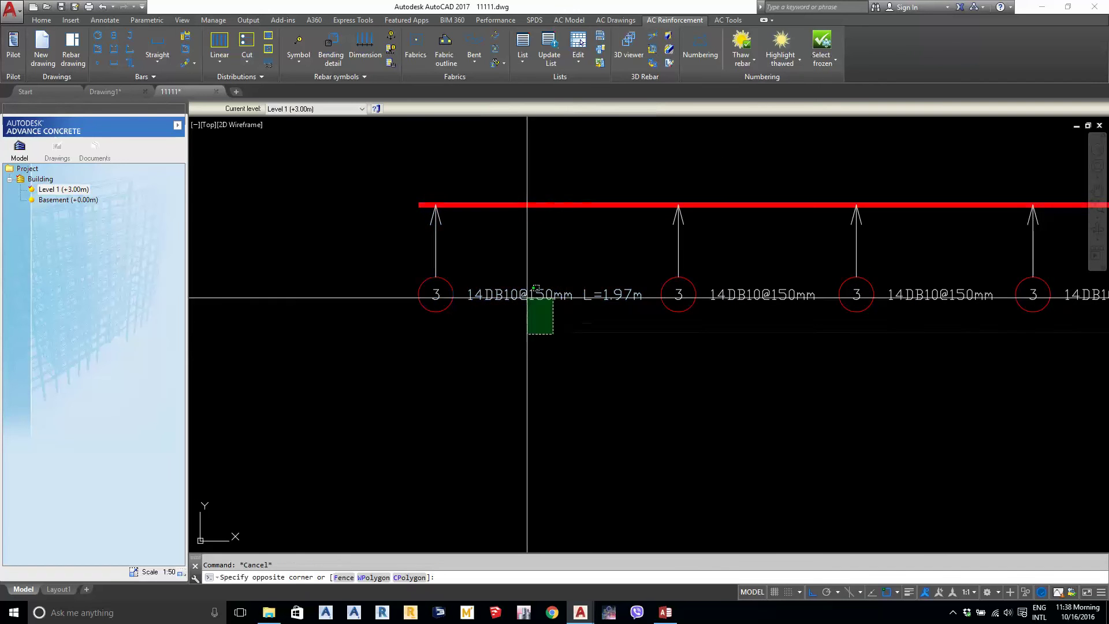
left_click(505, 278)
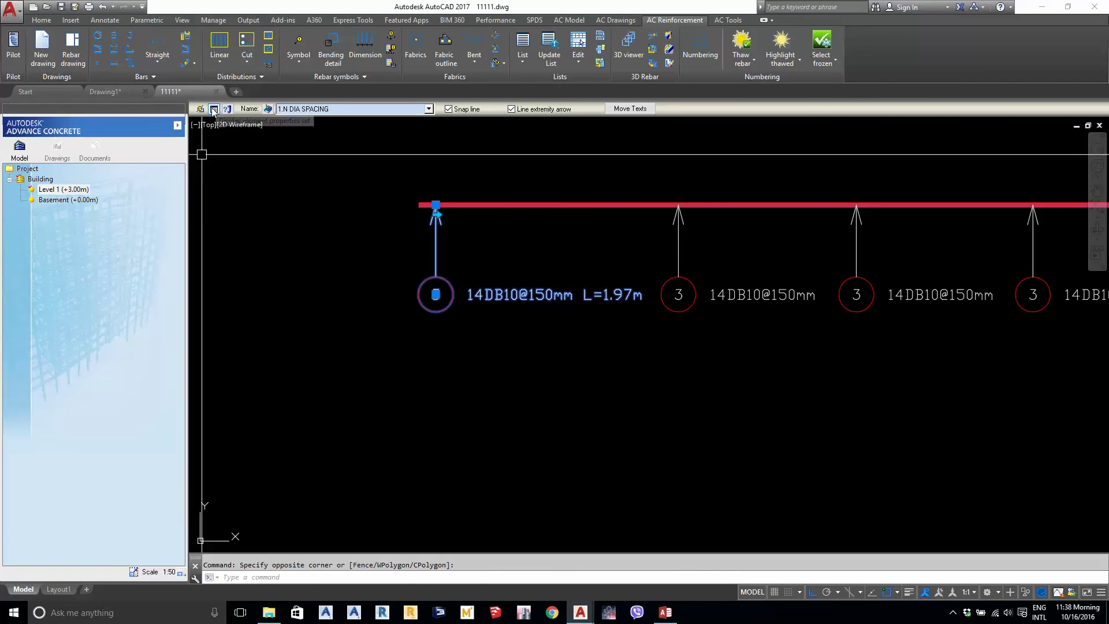
Save the label as symbol '5.N DIA SPACING LENGTH' and minimize AutoCAD
left_click(621, 278)
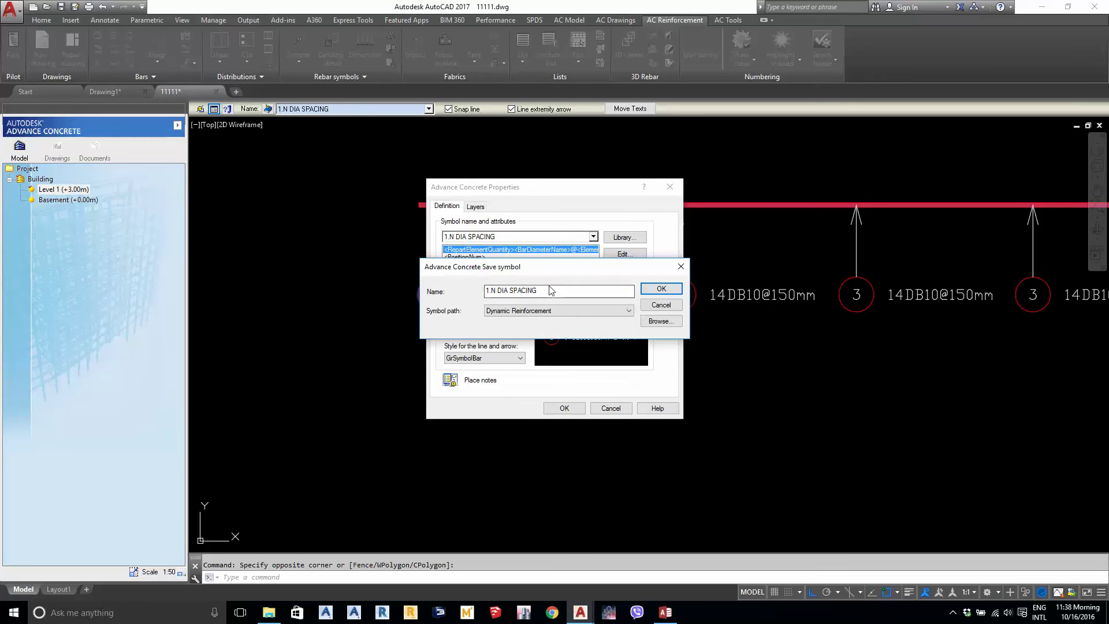
mouse_move(557, 268)
left_mouse_down()
mouse_move(795, 257)
mouse_move(724, 279)
left_mouse_up()
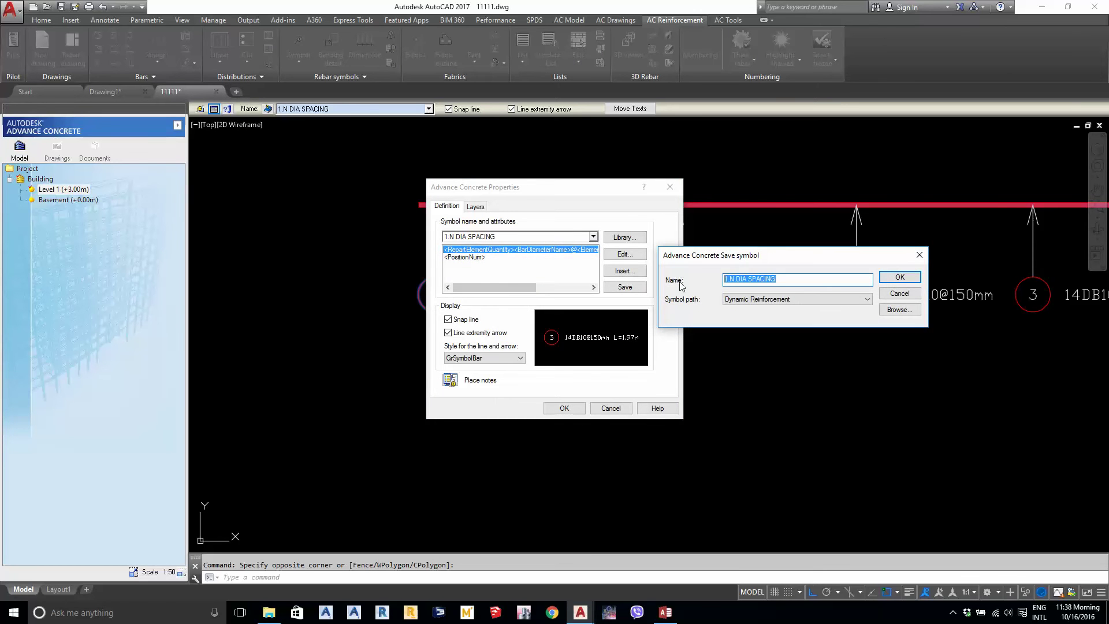
type("6")
type(".")
type("N")
type("DIA")
type(" S")
type("ACING")
type("E")
type("NGT")
type("H")
type("G")
type("TH")
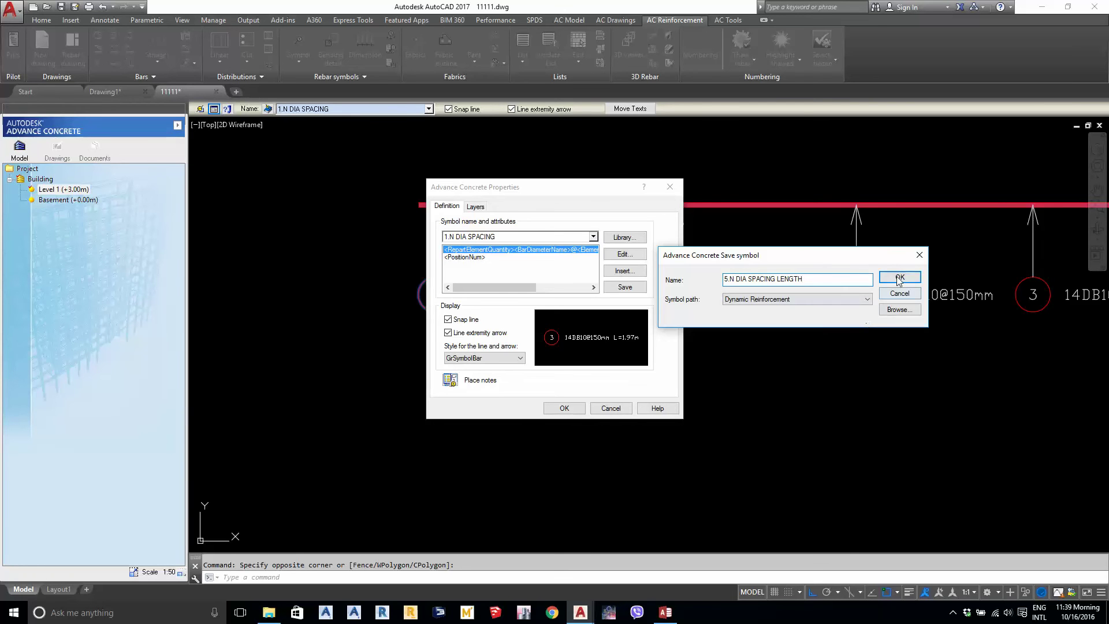
left_click(900, 277)
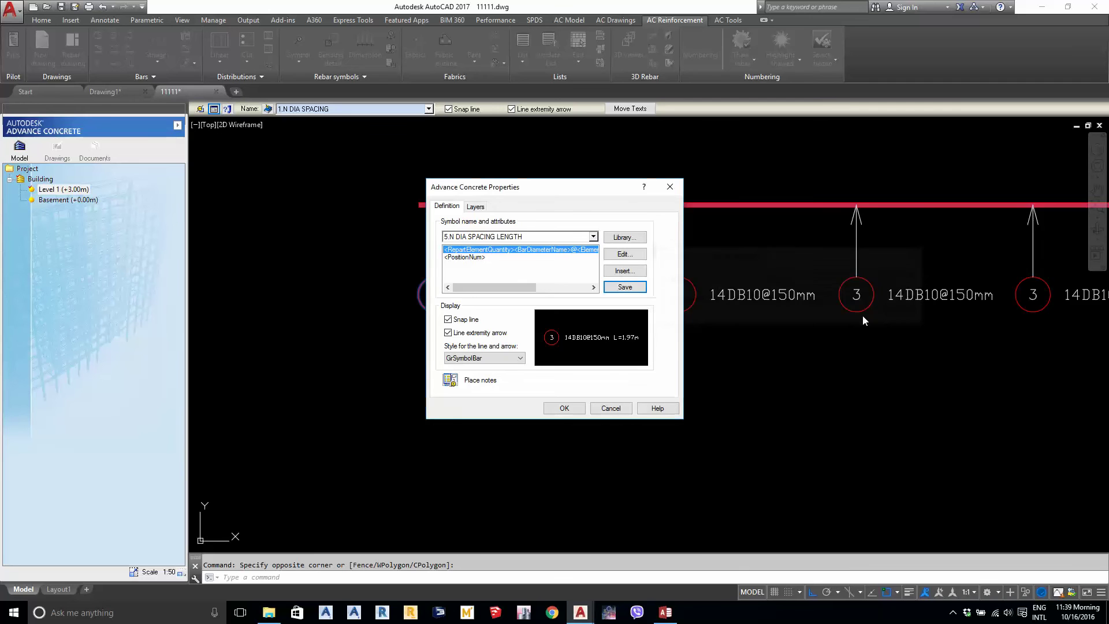
left_click(565, 408)
left_click(1042, 7)
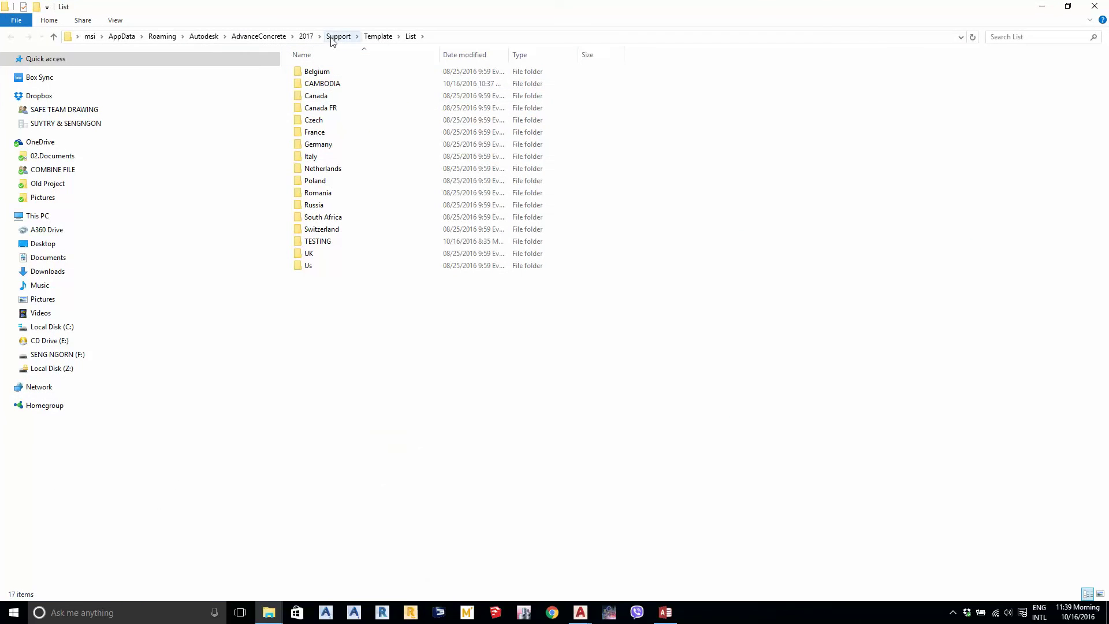
Navigate File Explorer to Support > Symbol > Reinforcement > Template drawing
left_click(390, 36)
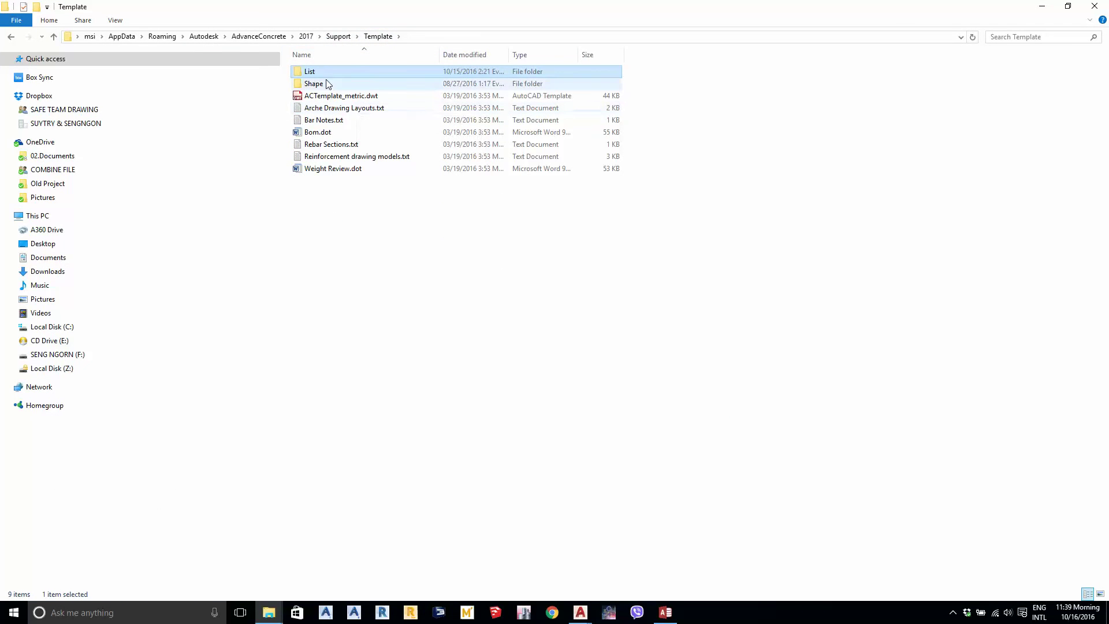
left_click(338, 36)
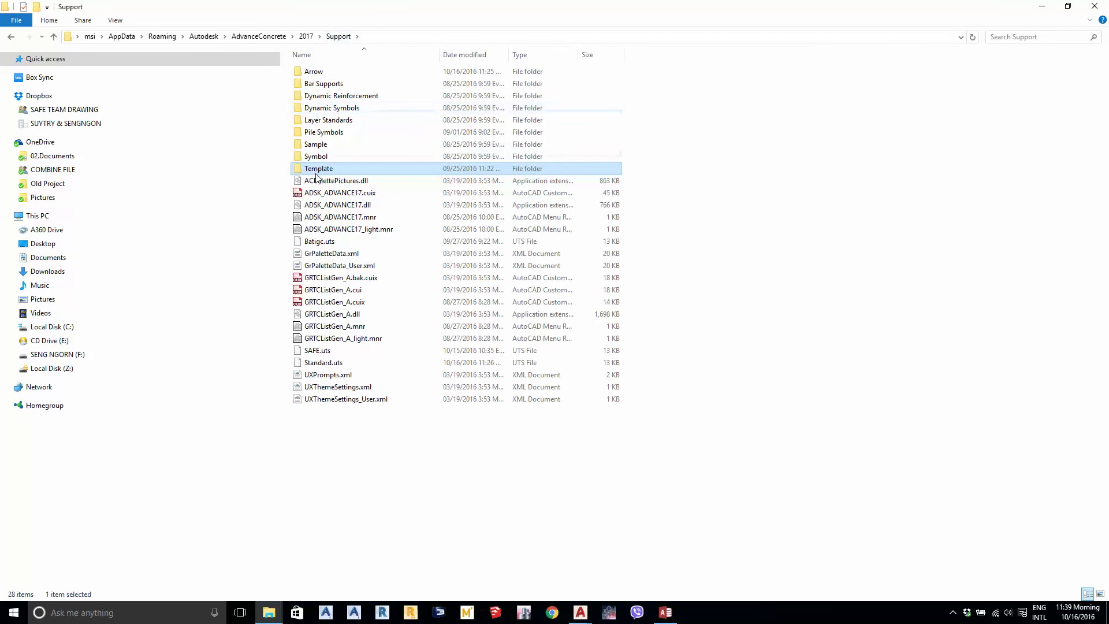
left_click(312, 157)
double_click(312, 158)
double_click(317, 96)
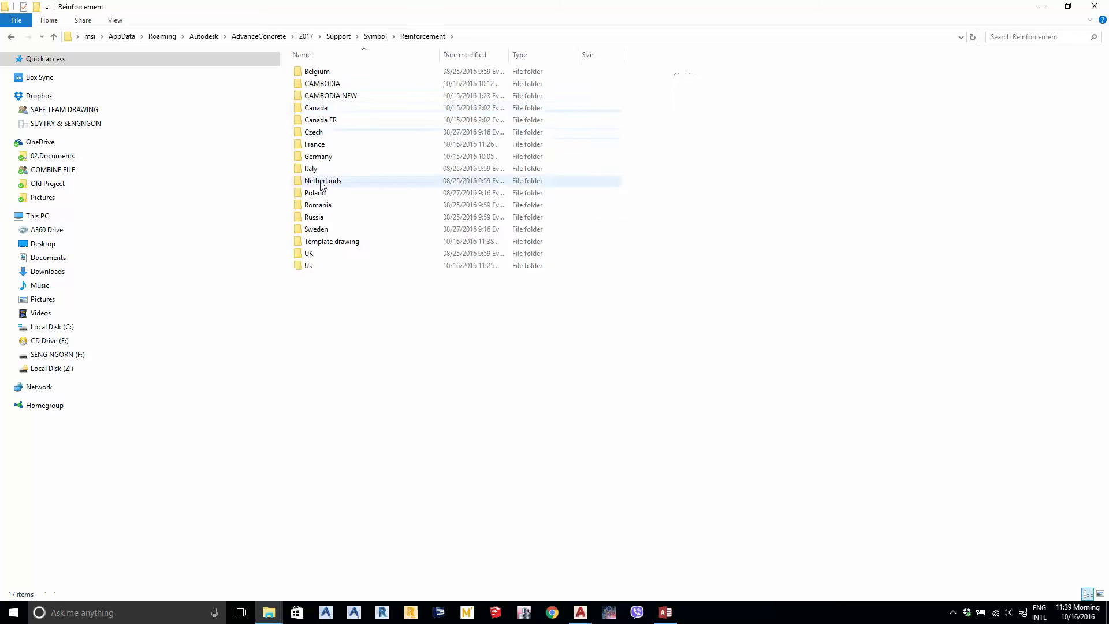
double_click(331, 241)
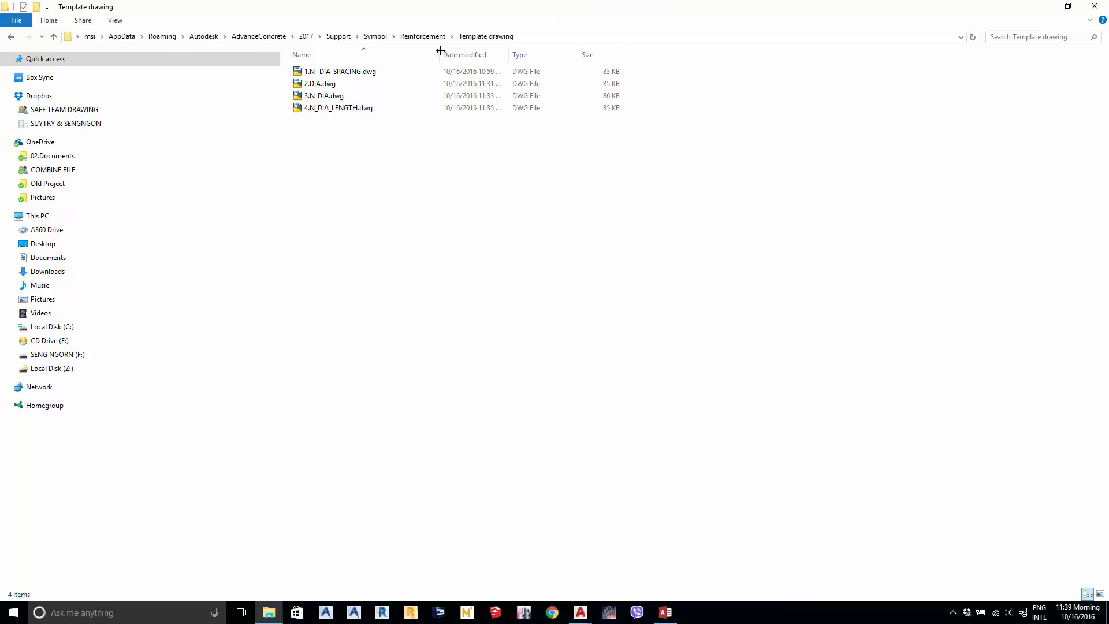
Move the Template drawing window to the screen's right and bring AutoCAD back to the front
left_click_drag(515, 7, 836, 72)
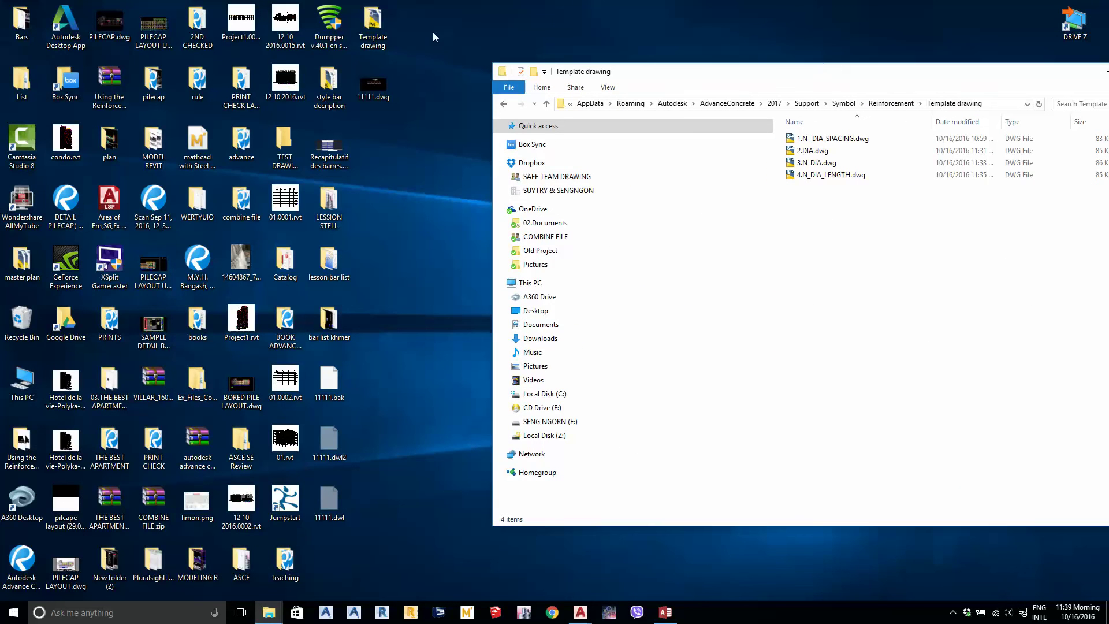
double_click(378, 26)
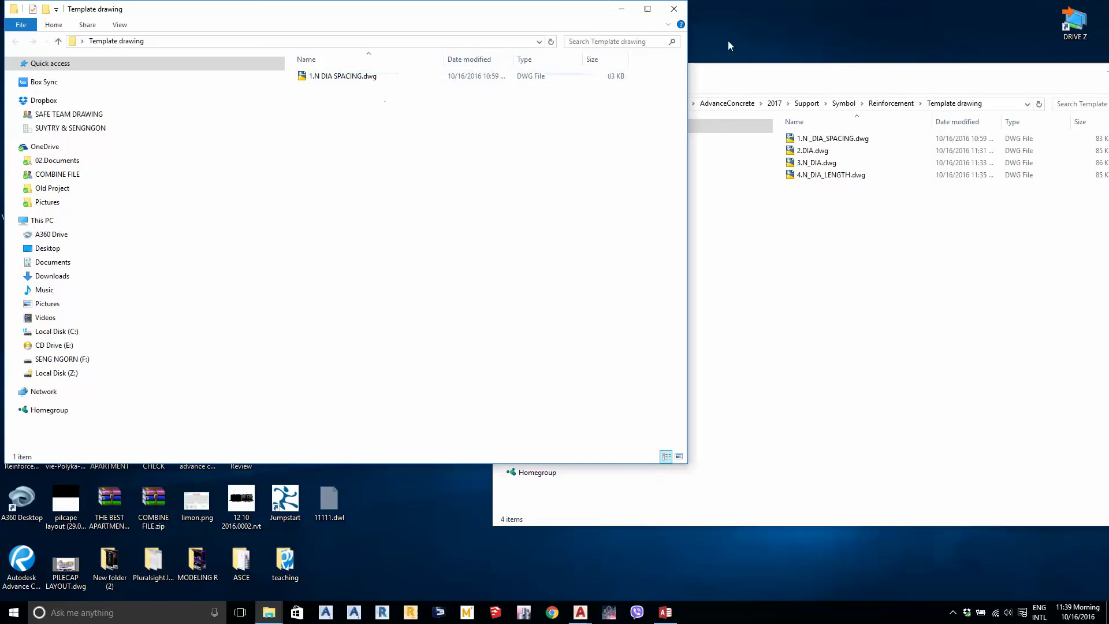
left_click(674, 8)
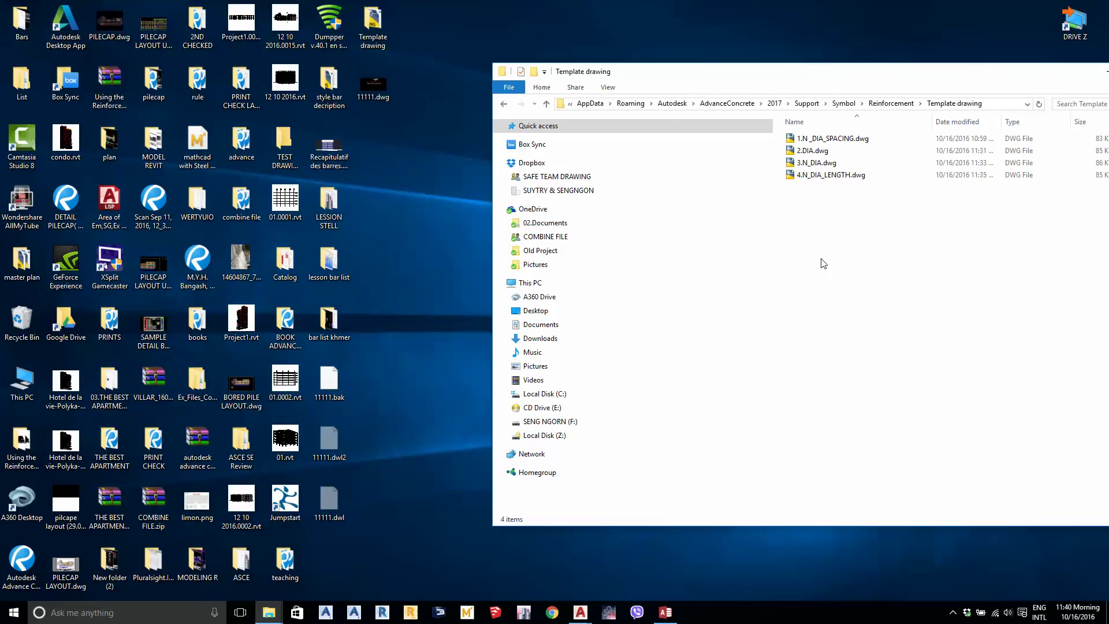
mouse_move(581, 612)
left_click(622, 558)
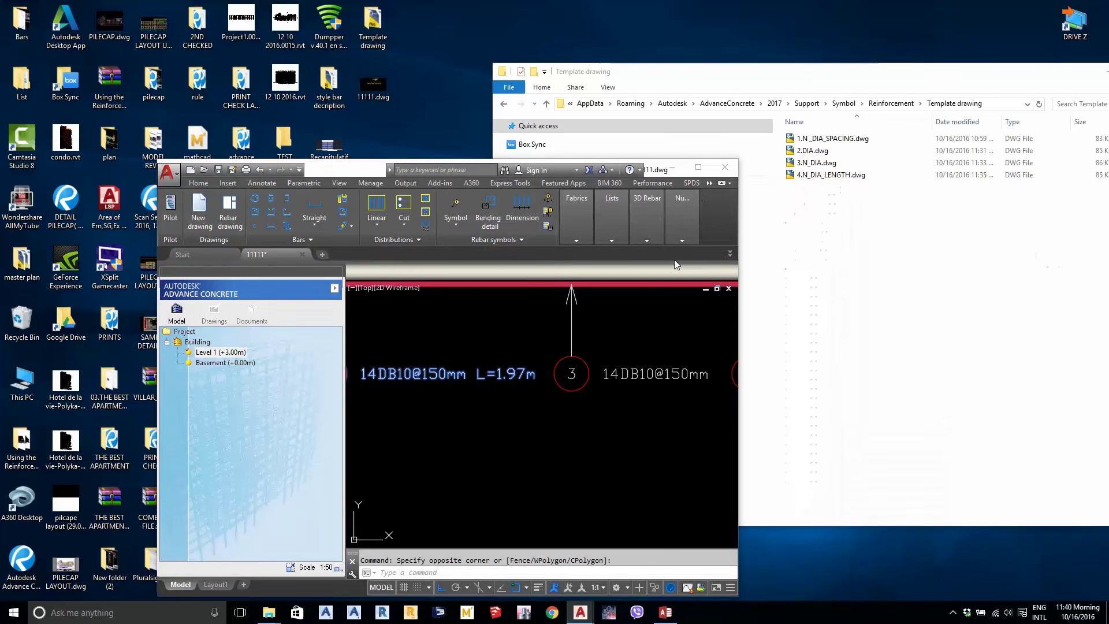
Select the first rebar label and open its symbol properties to save it
left_click(698, 168)
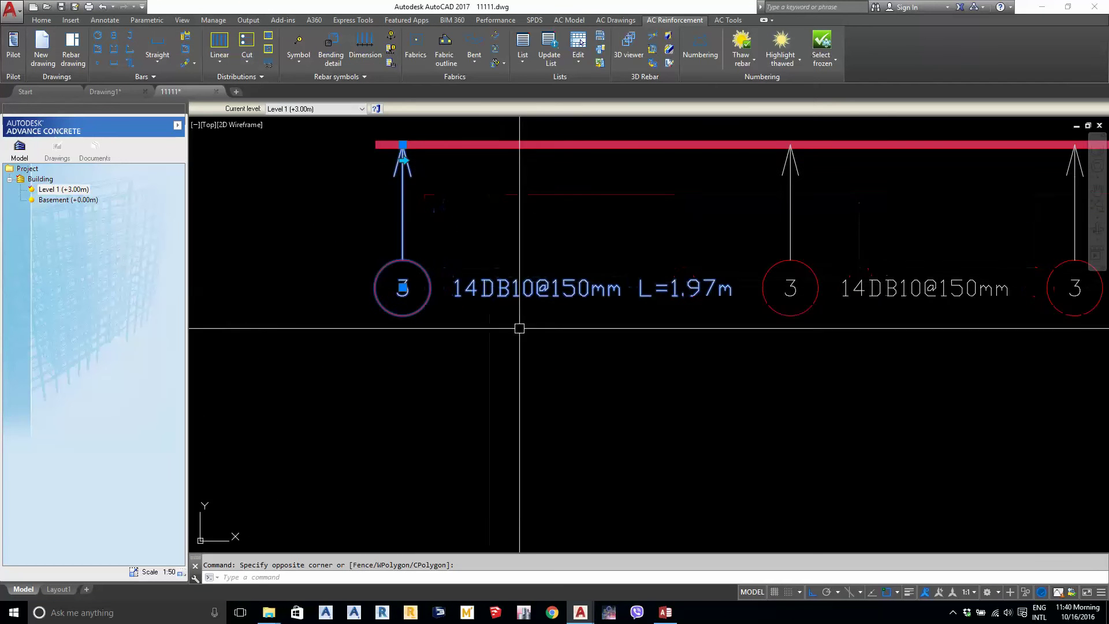
key("Escape")
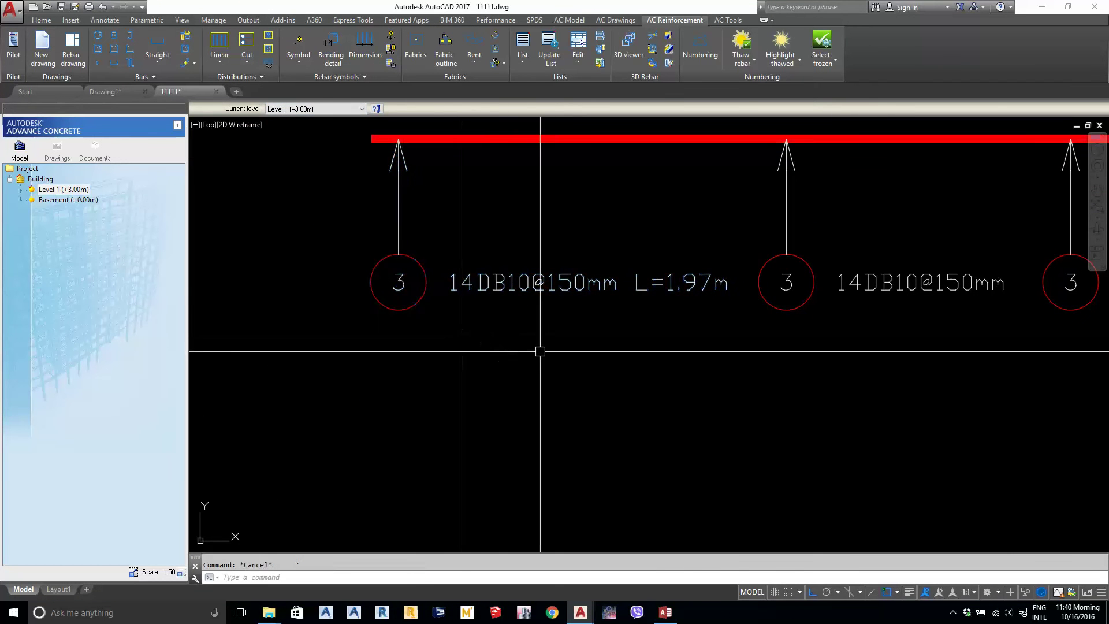
left_click_drag(540, 352, 463, 231)
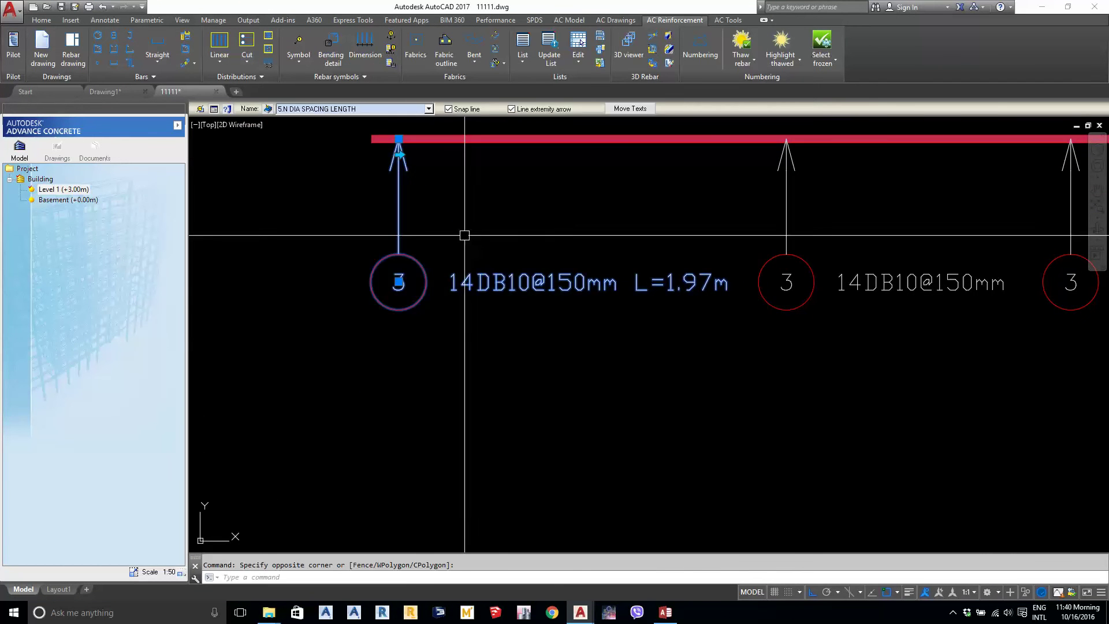
double_click(433, 239)
left_click(628, 287)
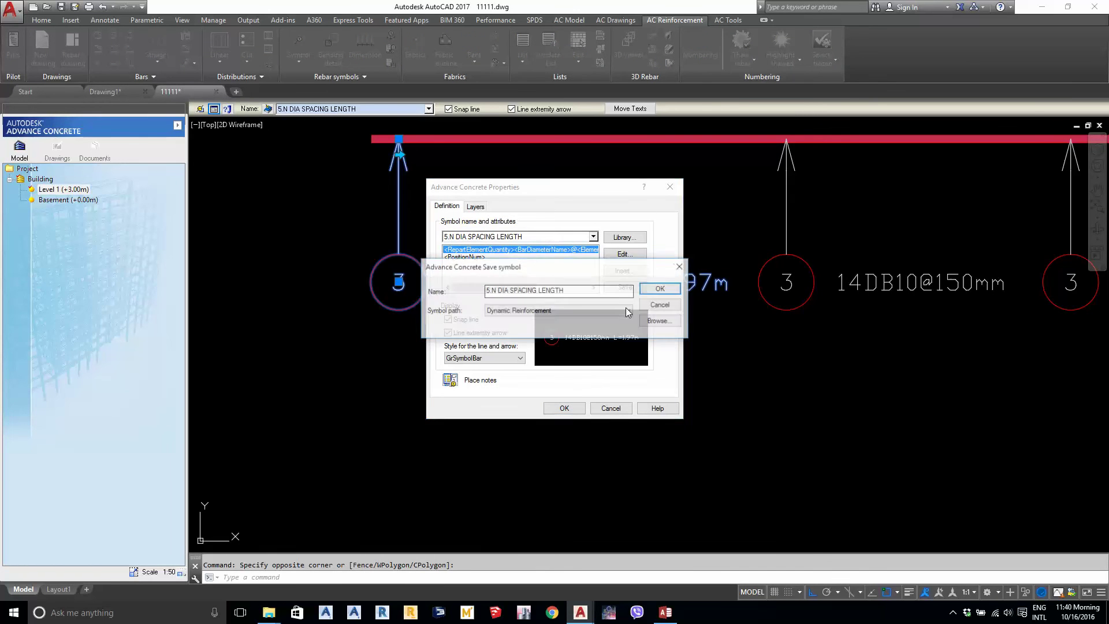
Save 5.N DIA SPACING LENGTH into Symbol\Reinforcement\Template drawing, then minimize AutoCAD
left_click(659, 321)
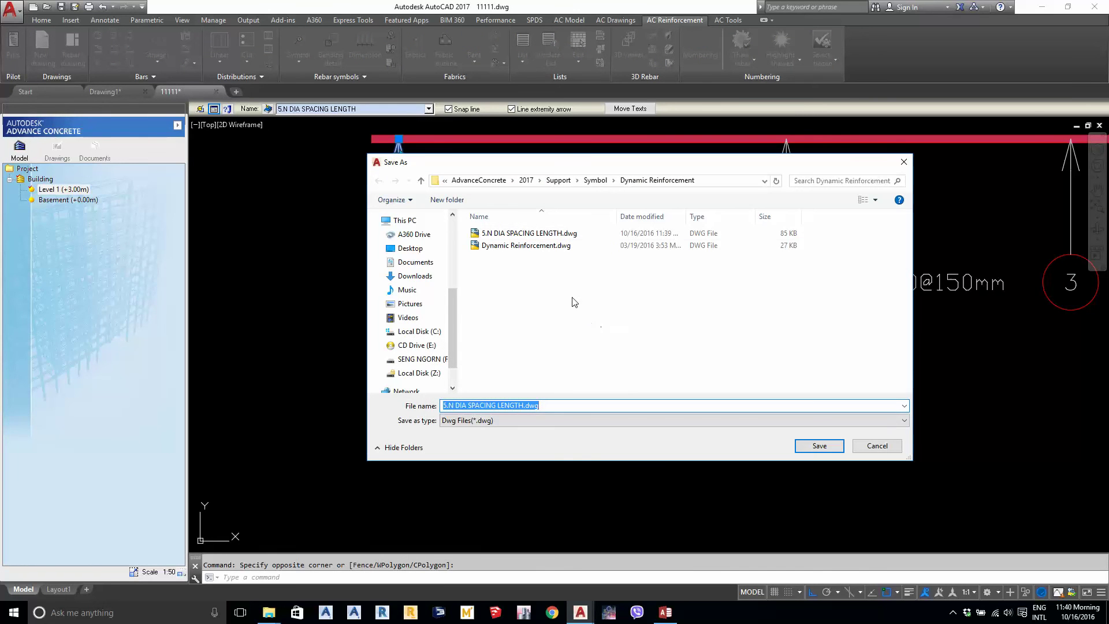
left_click(601, 180)
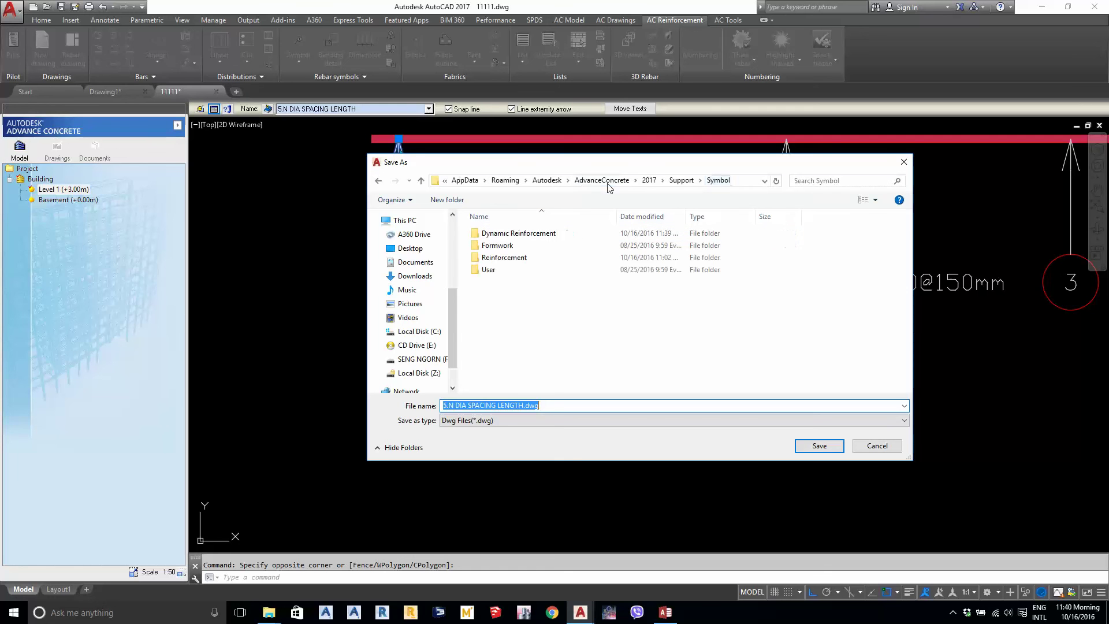
double_click(516, 263)
scroll(514, 352, "down", 3)
double_click(518, 374)
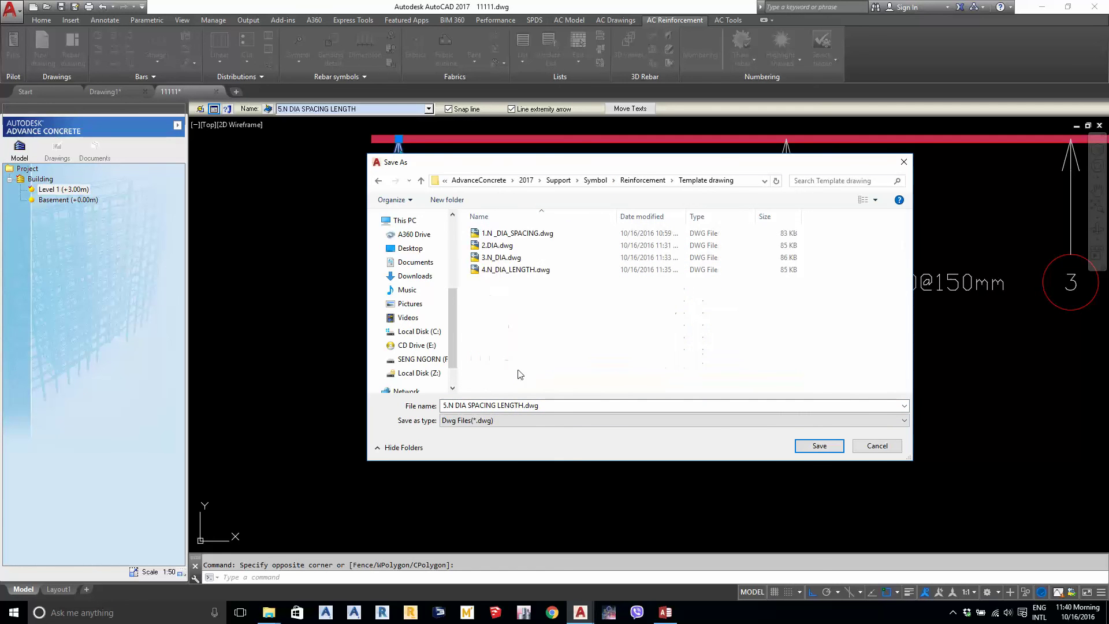
left_click(798, 449)
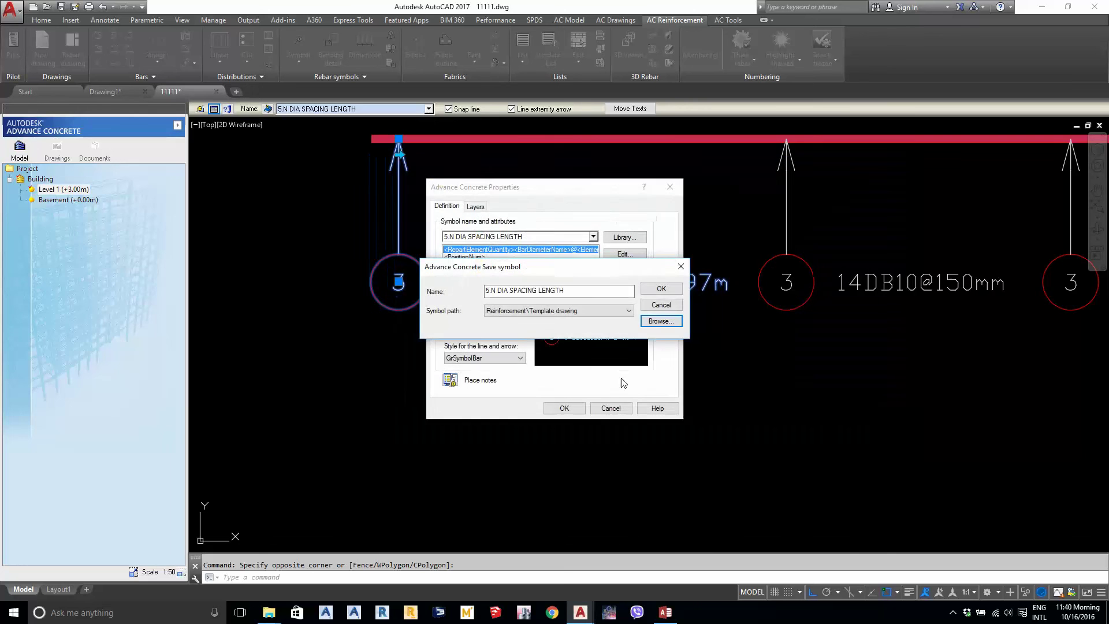
left_click(661, 289)
left_click(569, 408)
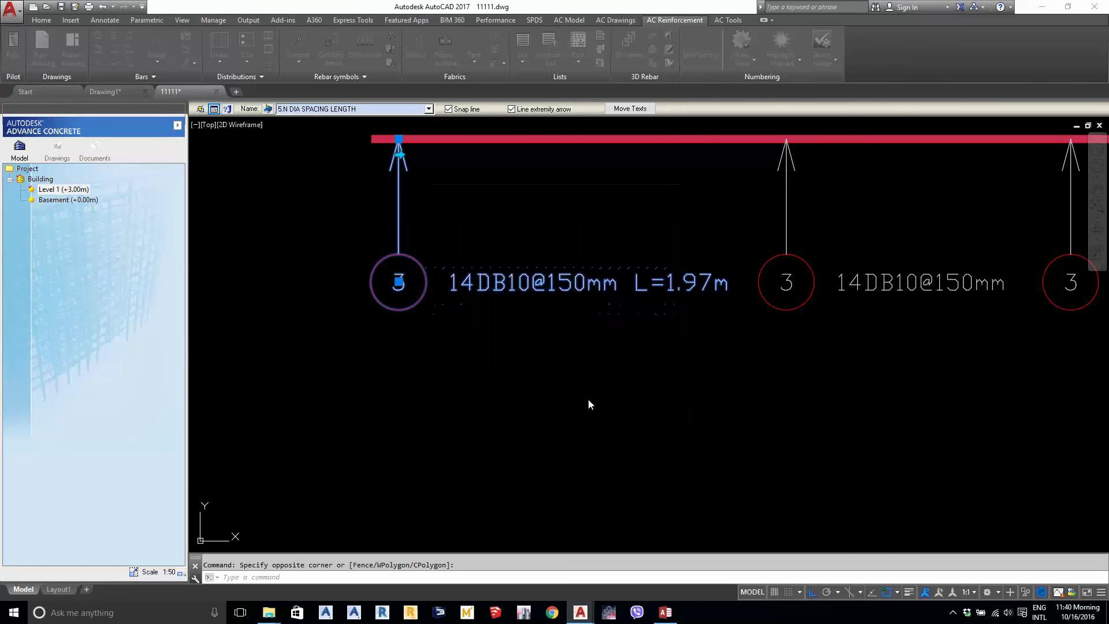
key("Escape")
left_click(1042, 6)
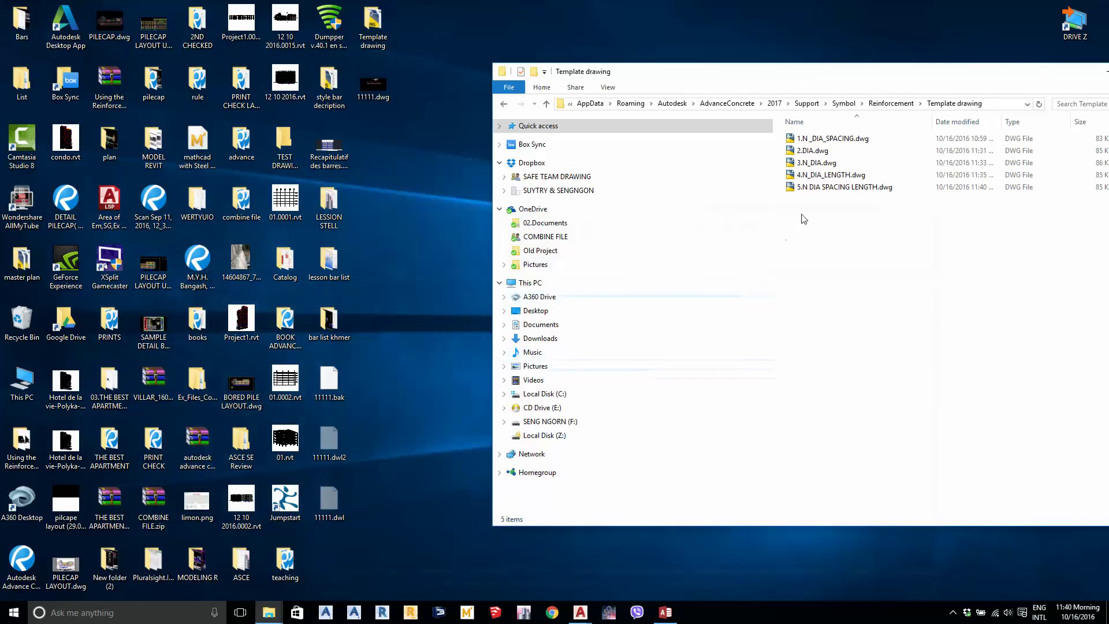
left_click_drag(985, 76, 681, 129)
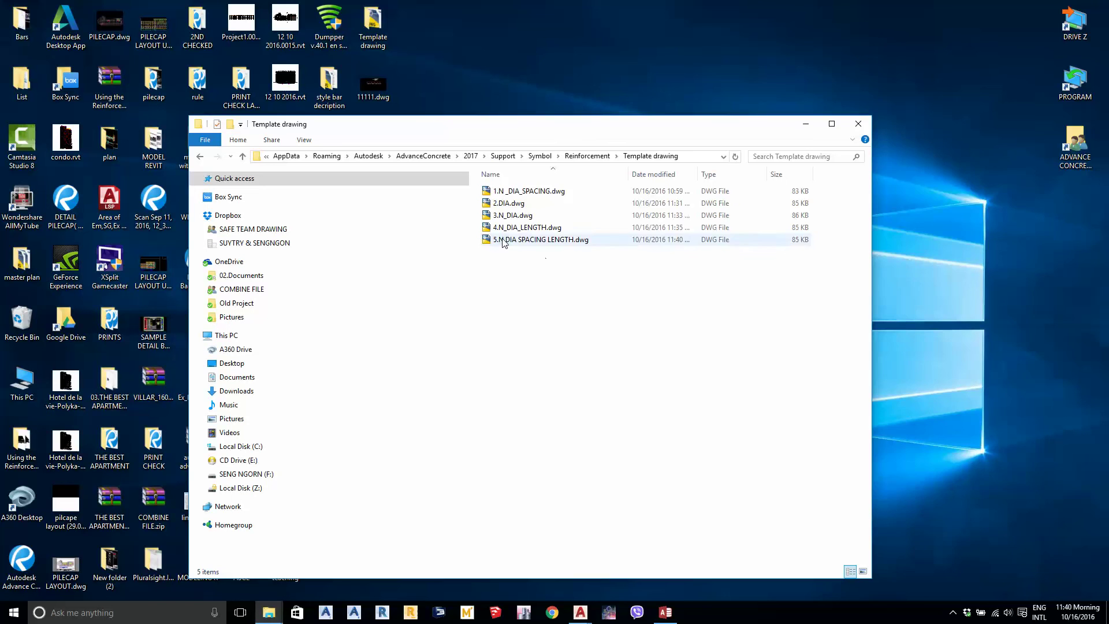
left_click(504, 241)
left_click(508, 191)
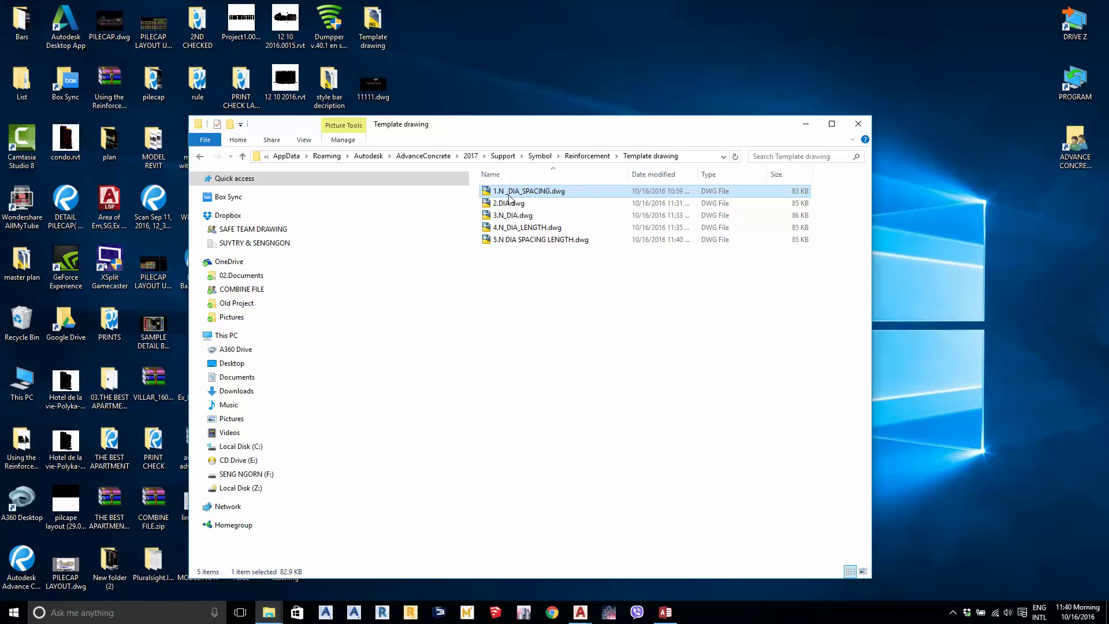
left_click(524, 304)
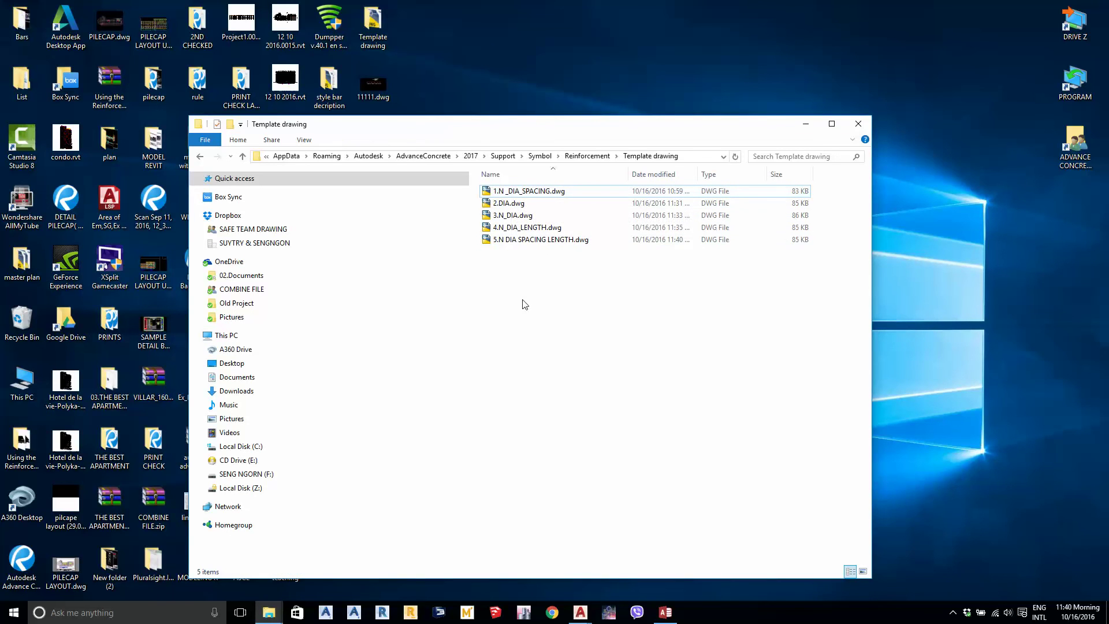
left_click(517, 242)
left_click(499, 193)
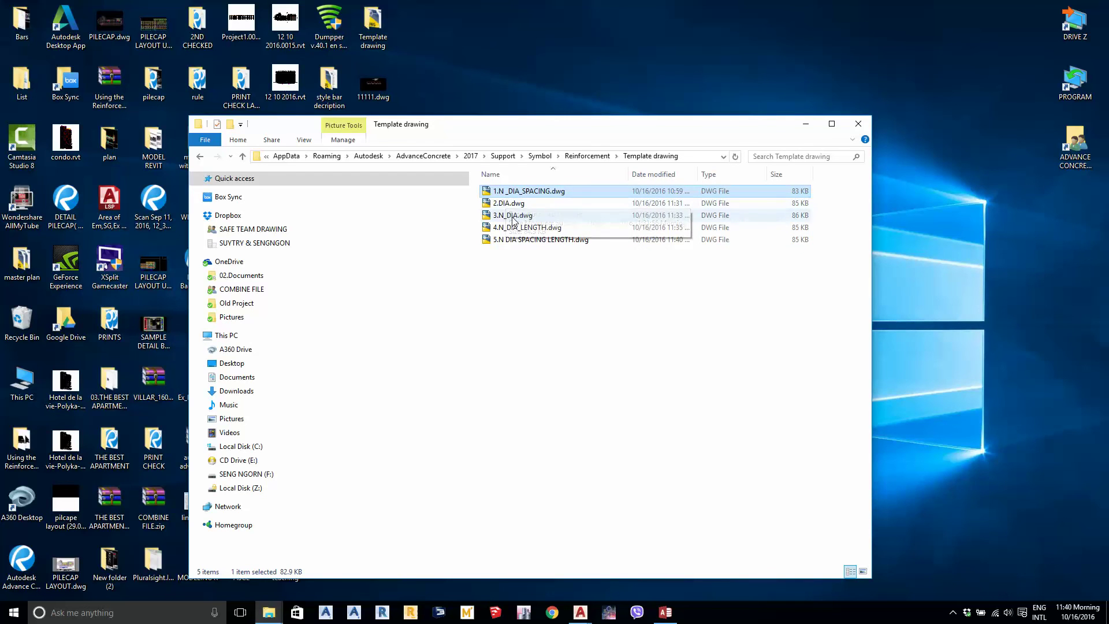
left_click(513, 216)
left_click(518, 230)
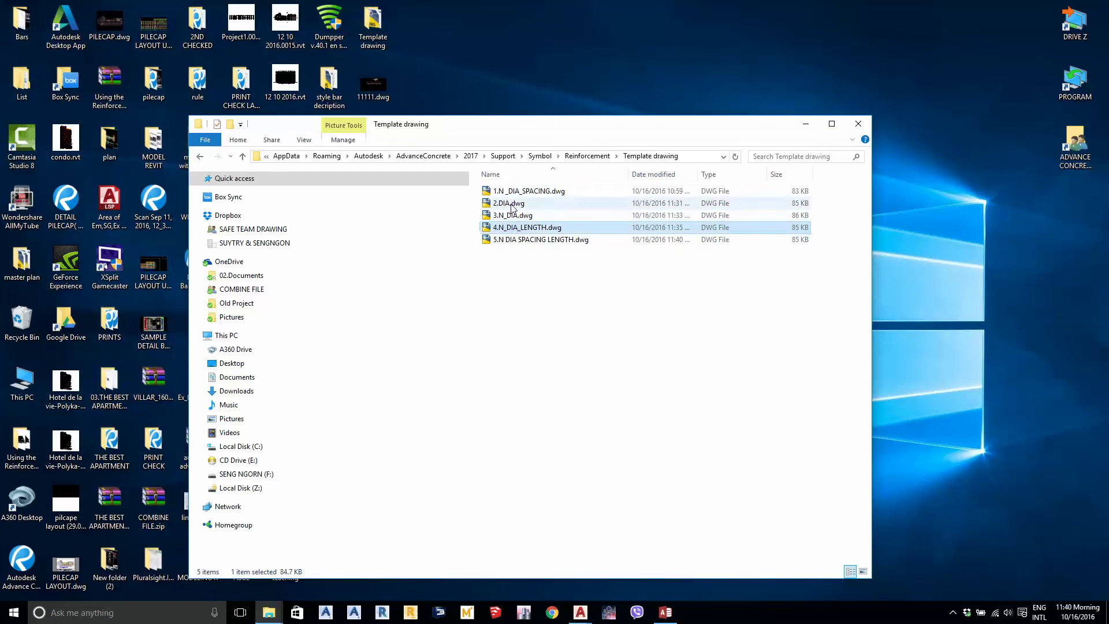
left_click(508, 192)
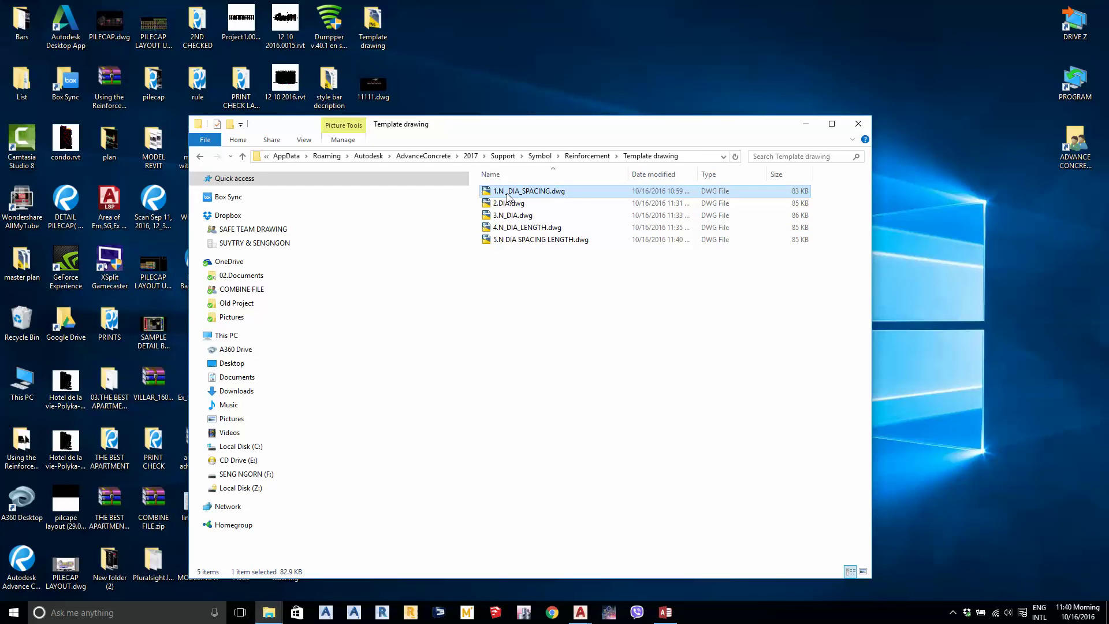
Rename 2.DIA.dwg to 1.DIA.dwg
left_click(508, 196)
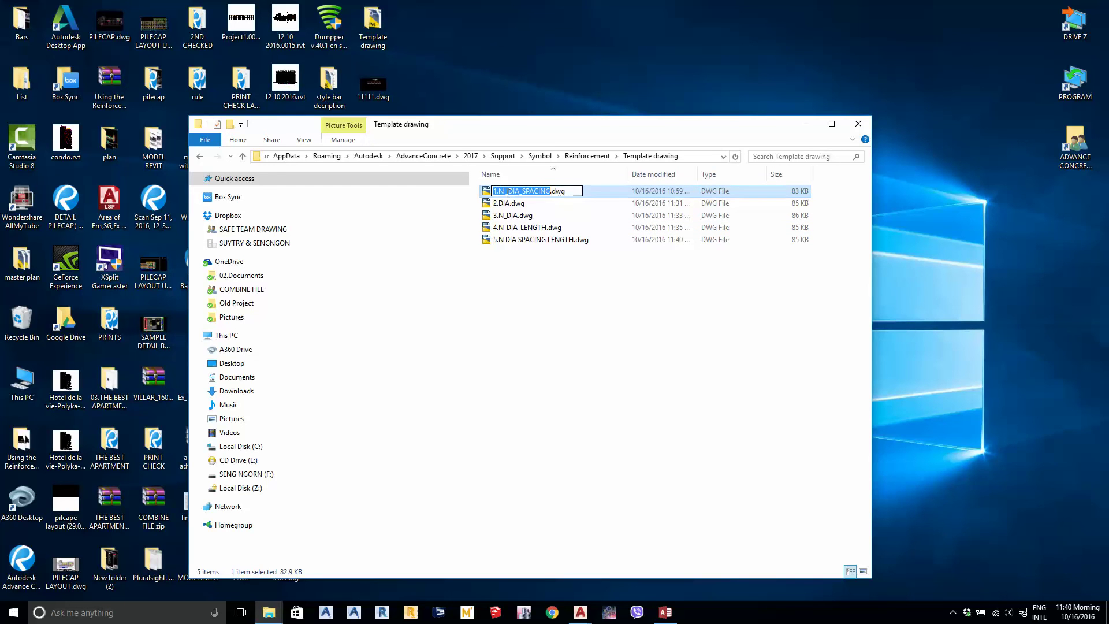
left_click(506, 215)
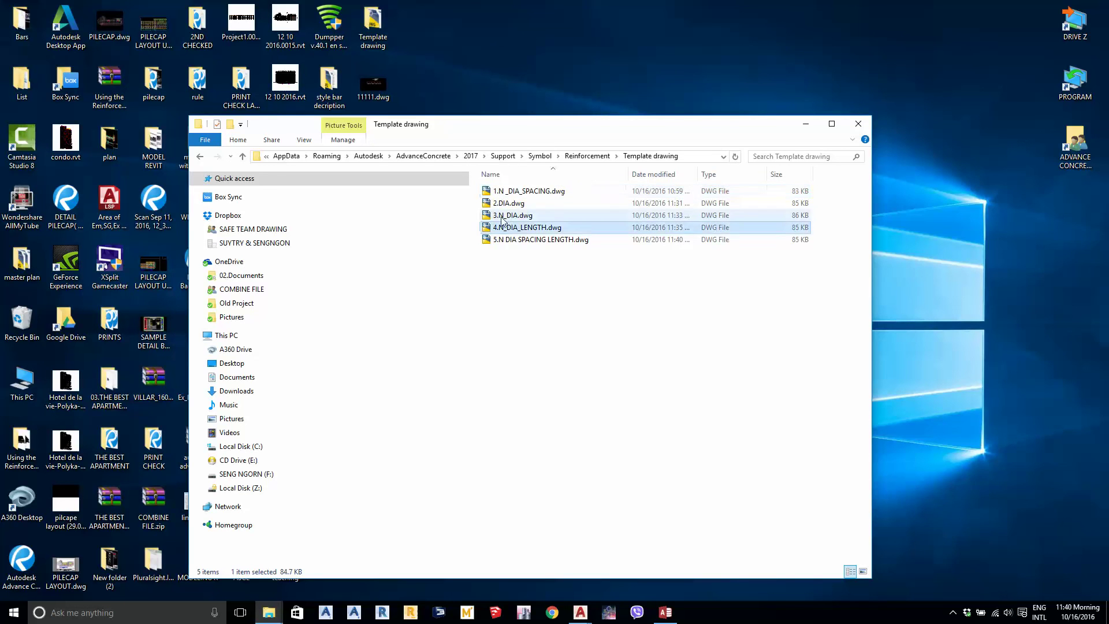
key("Up")
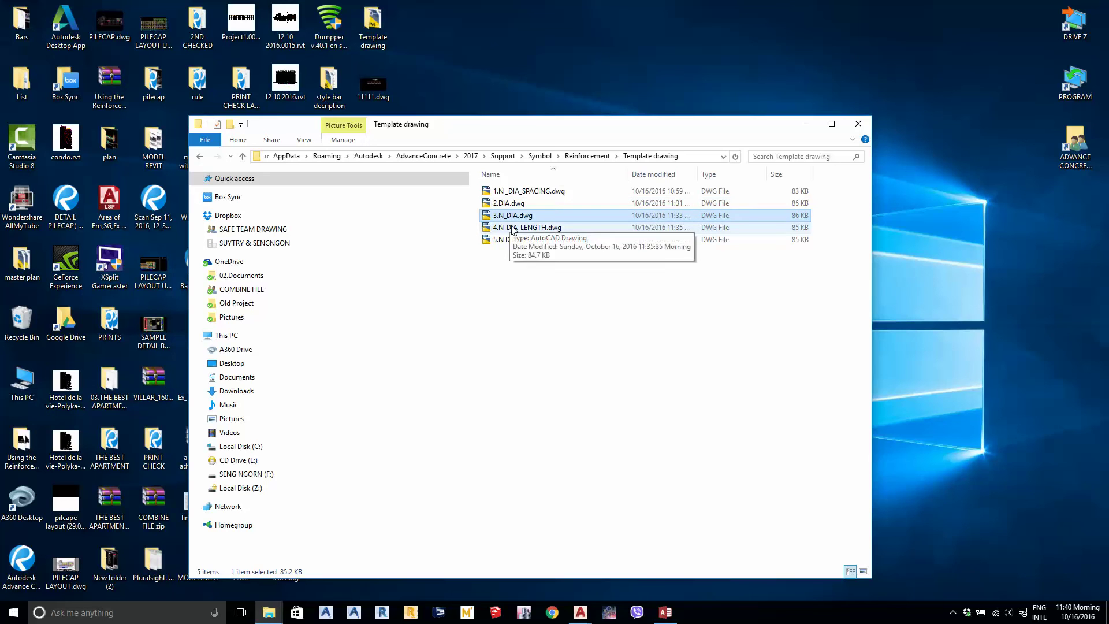
left_click(495, 195)
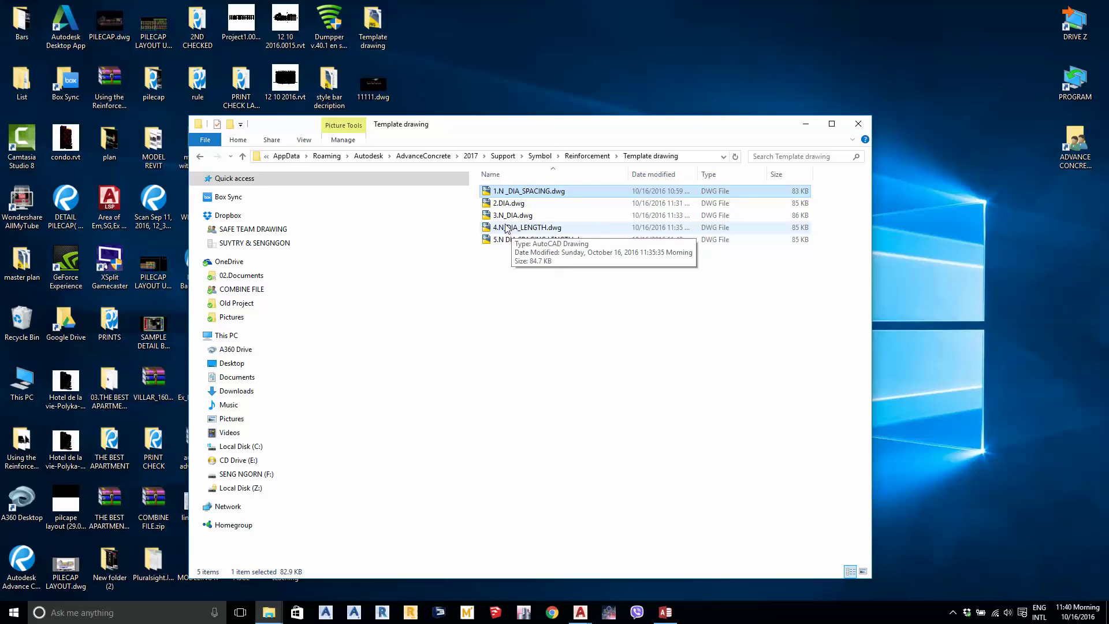
left_click(501, 207)
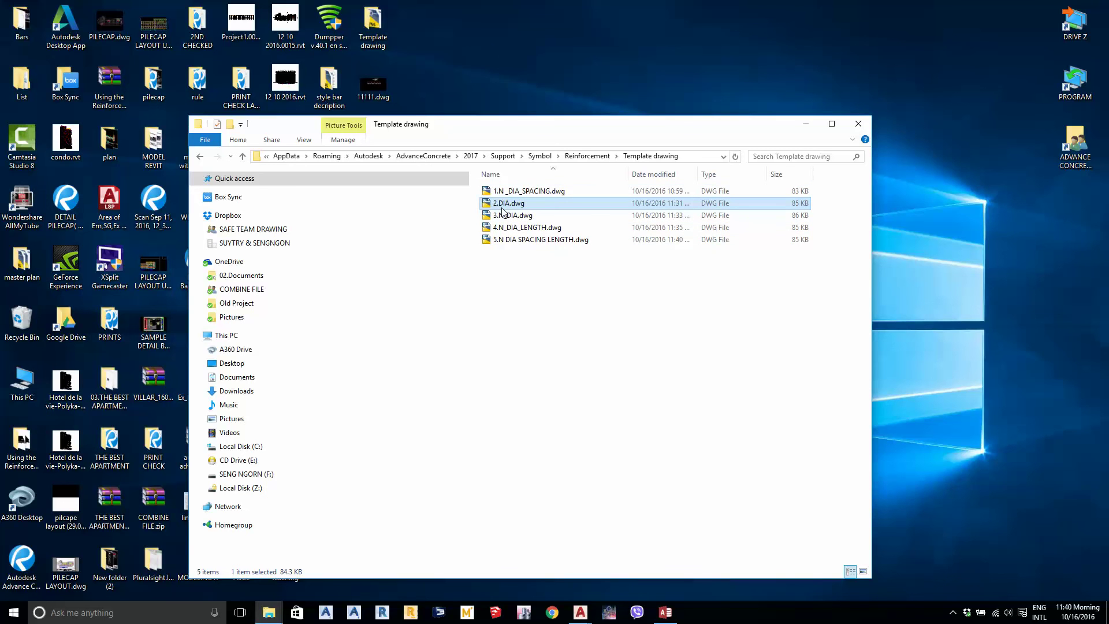
double_click(500, 208)
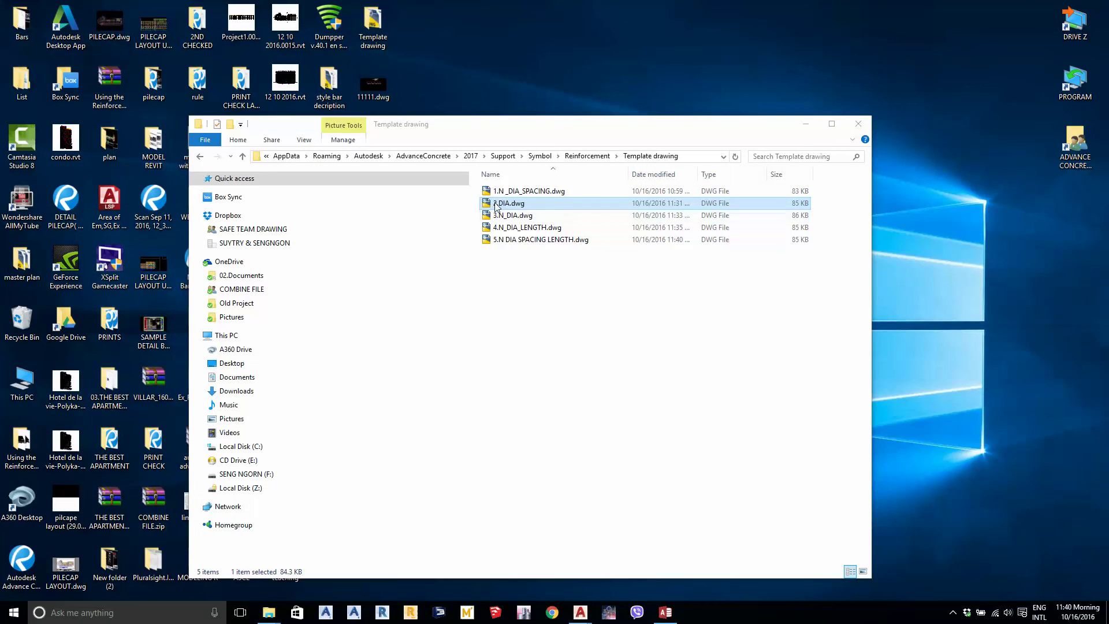
left_click(496, 206)
type("1")
left_click(492, 216)
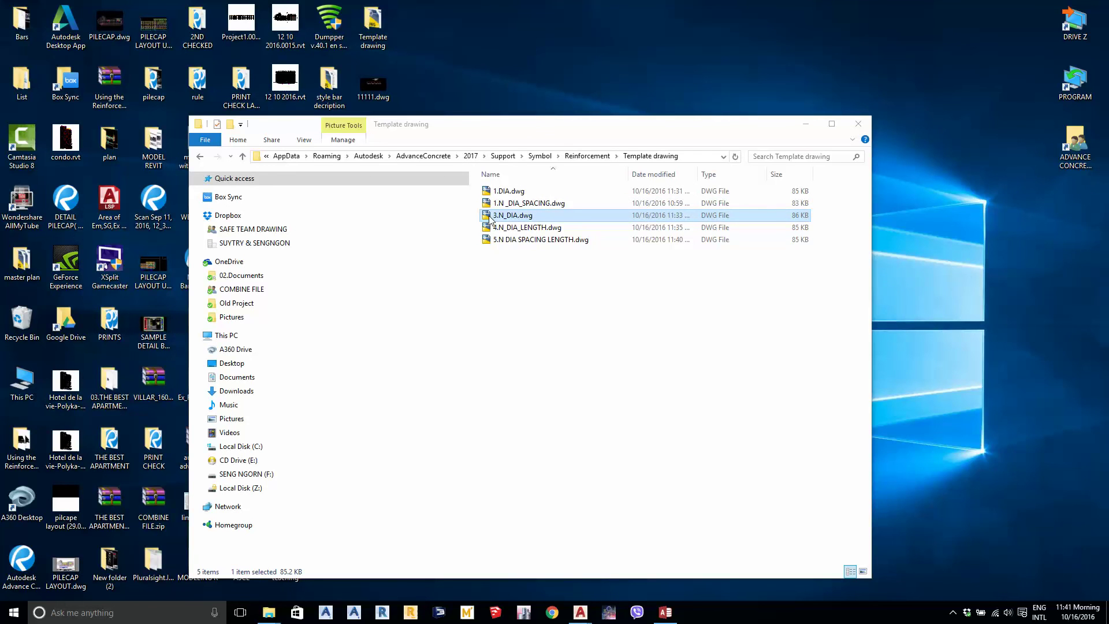
Renumber 3.N_DIA.dwg to 2.N_DIA.dwg
left_click(491, 218)
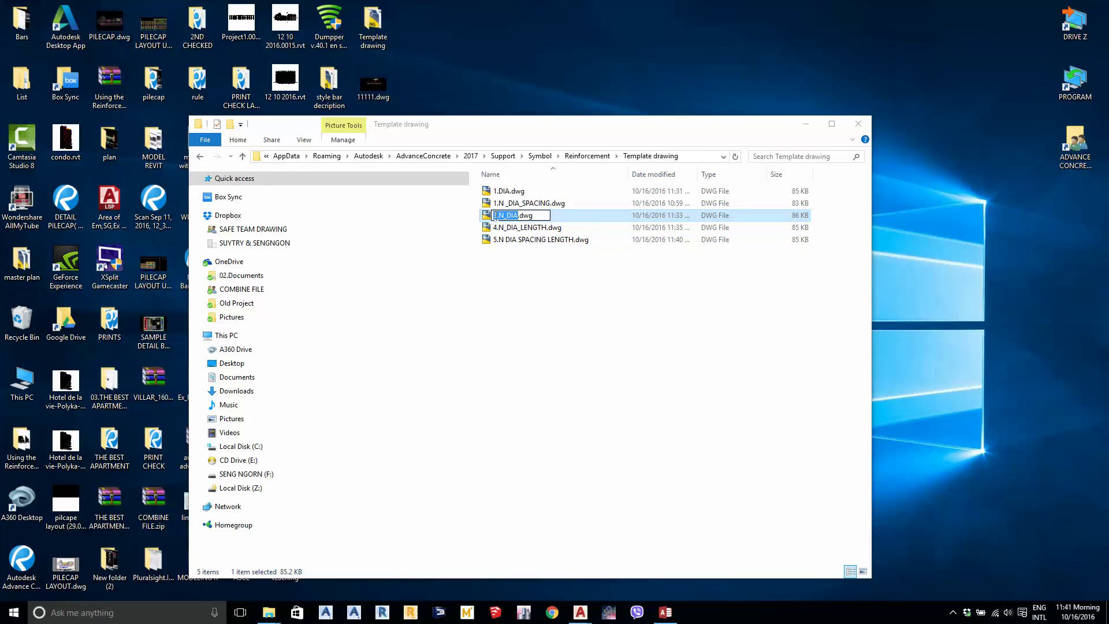
key("Home")
key("shift+Right")
type("2")
key("Return")
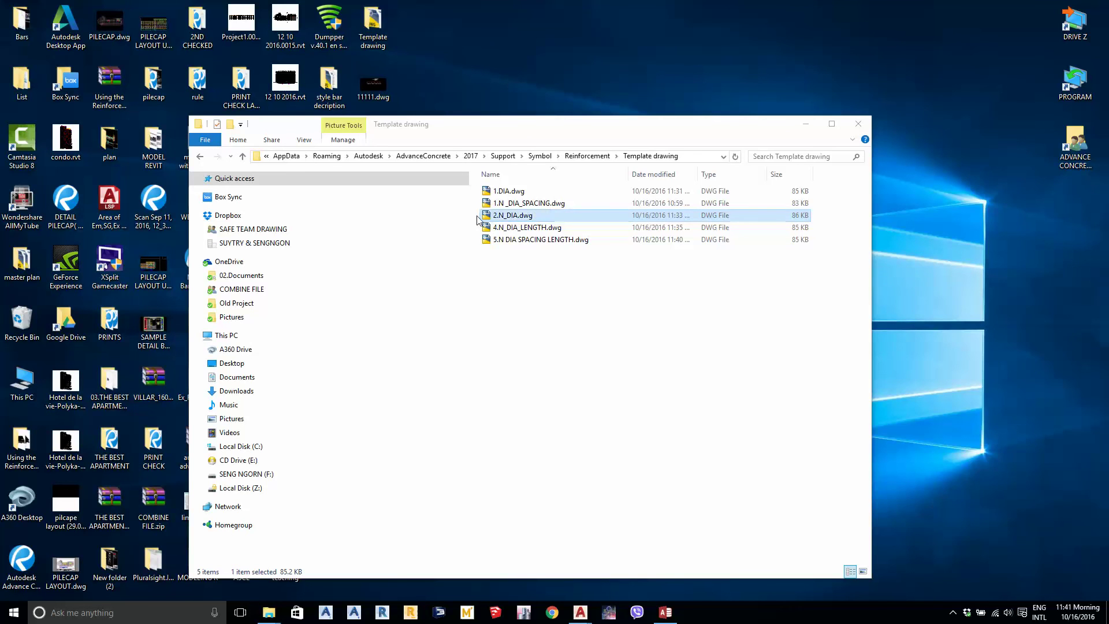
Renumber 1.N _DIA_SPACING.dwg to 3.N _DIA_SPACING.dwg
left_click(500, 205)
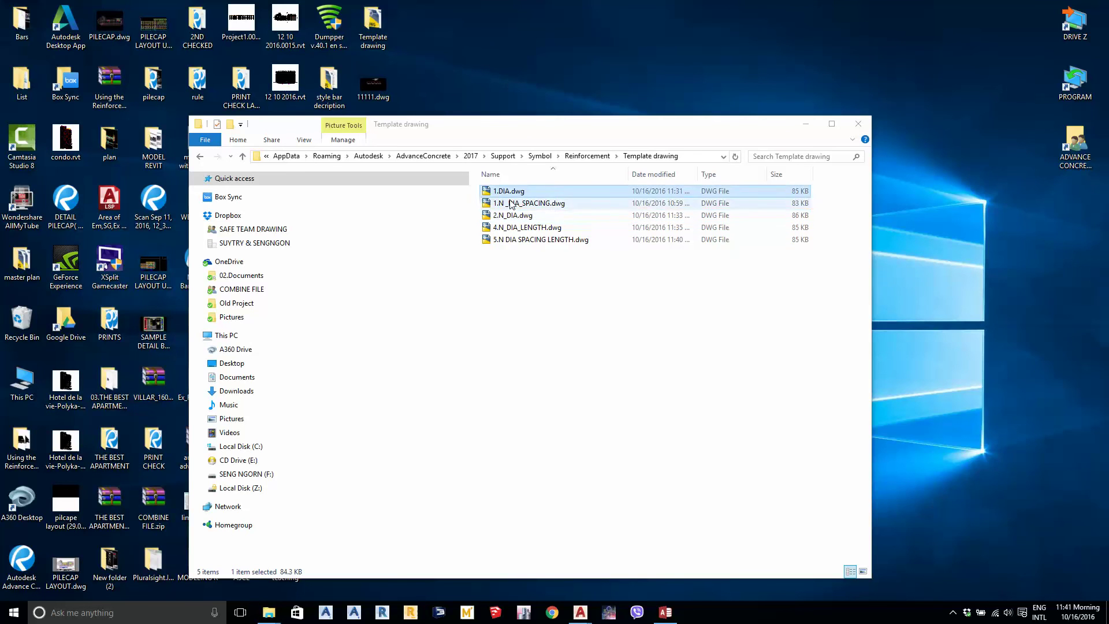
key("Home")
key("shift+Right")
type("2")
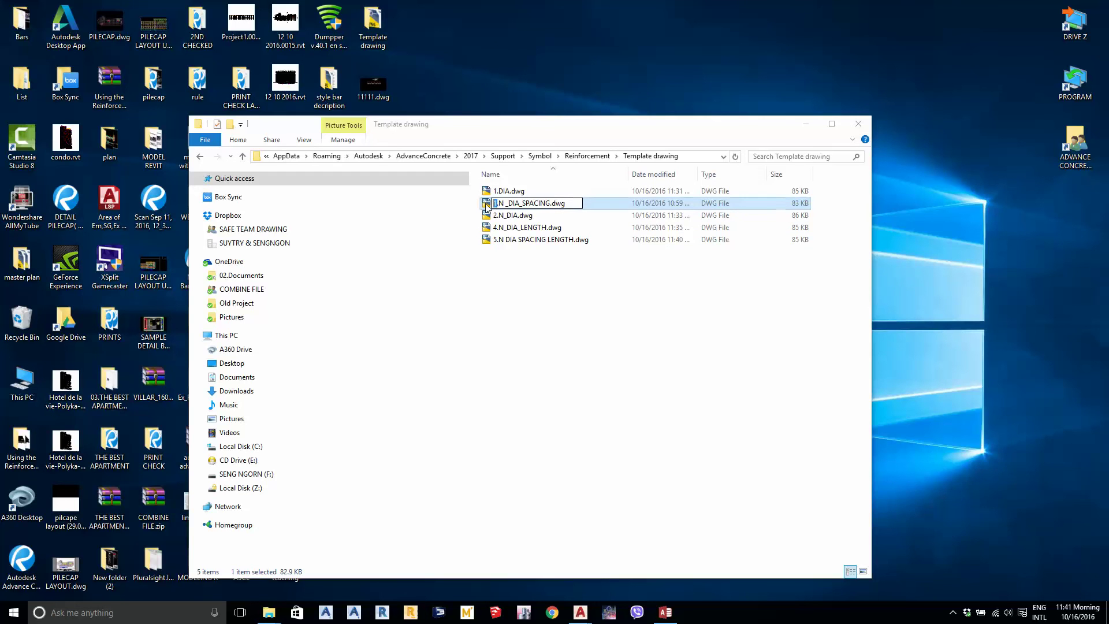
key("Return")
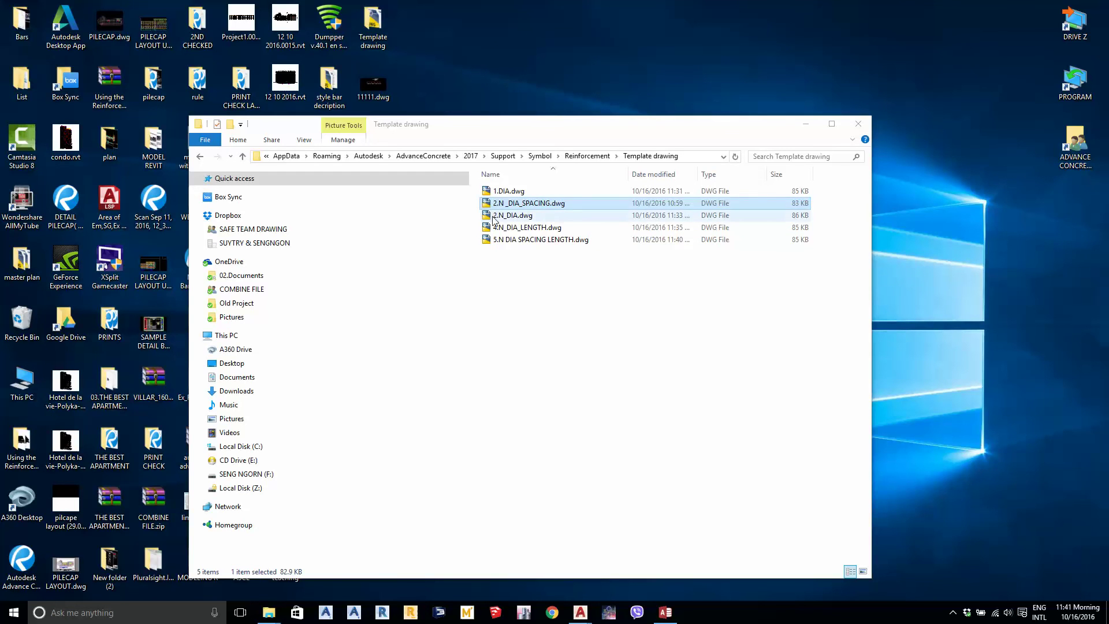
left_click(508, 225)
left_click(504, 203)
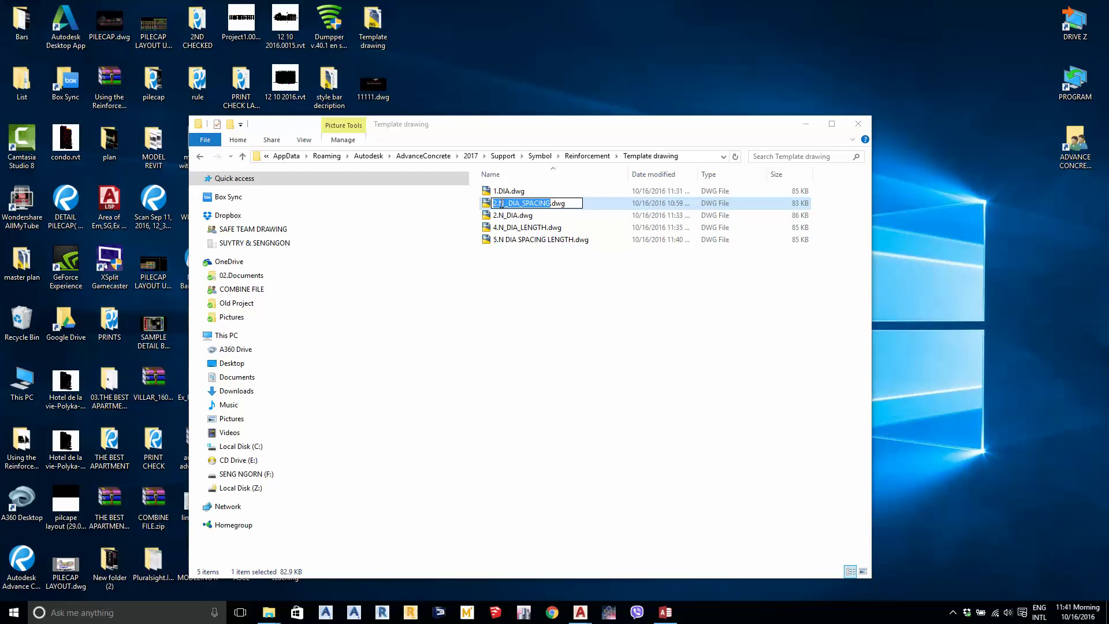
key("Home")
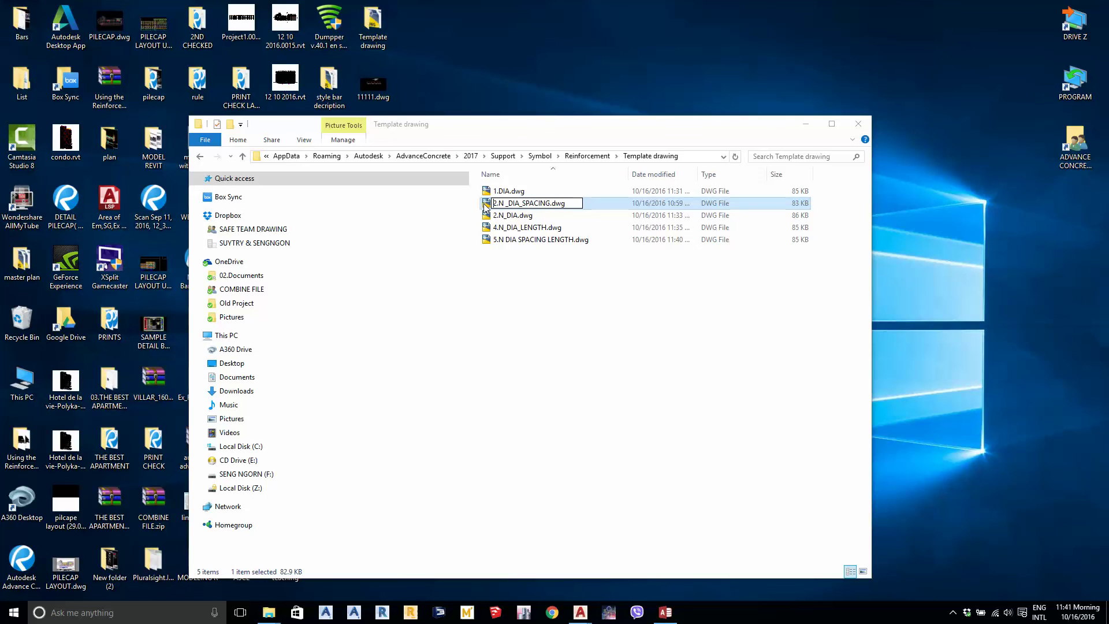
key("shift+Right")
type("3")
key("Return")
Rename 5.N DIA SPACING LENGTH.dwg to 5.N_DIA_SPACING_LENGTH.dwg, replacing spaces with underscores
left_click(489, 228)
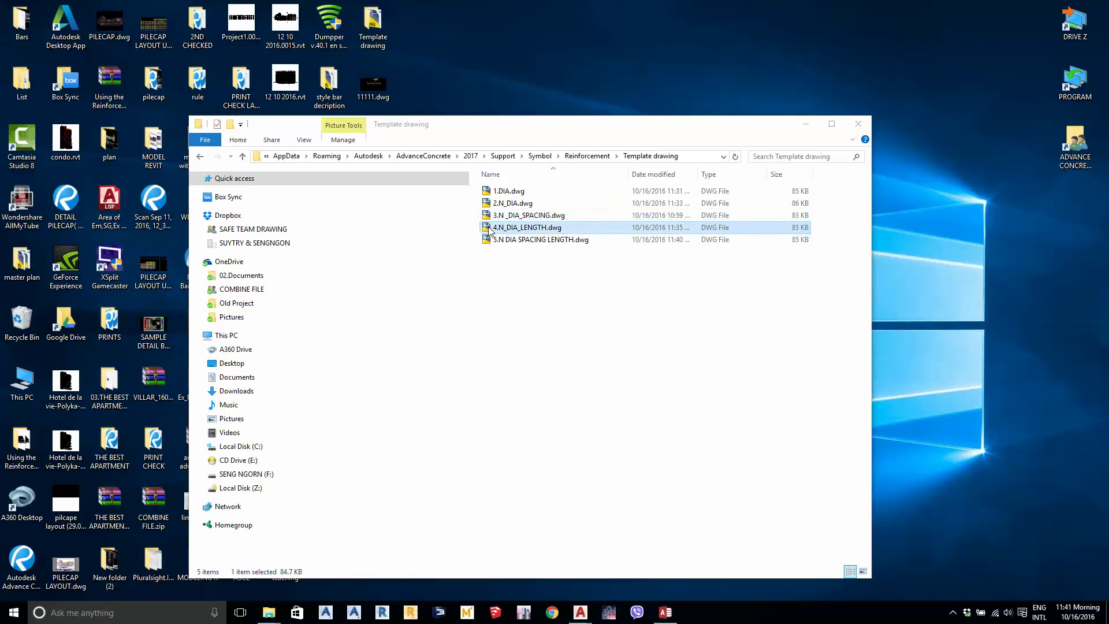
left_click(550, 275)
left_click(510, 244)
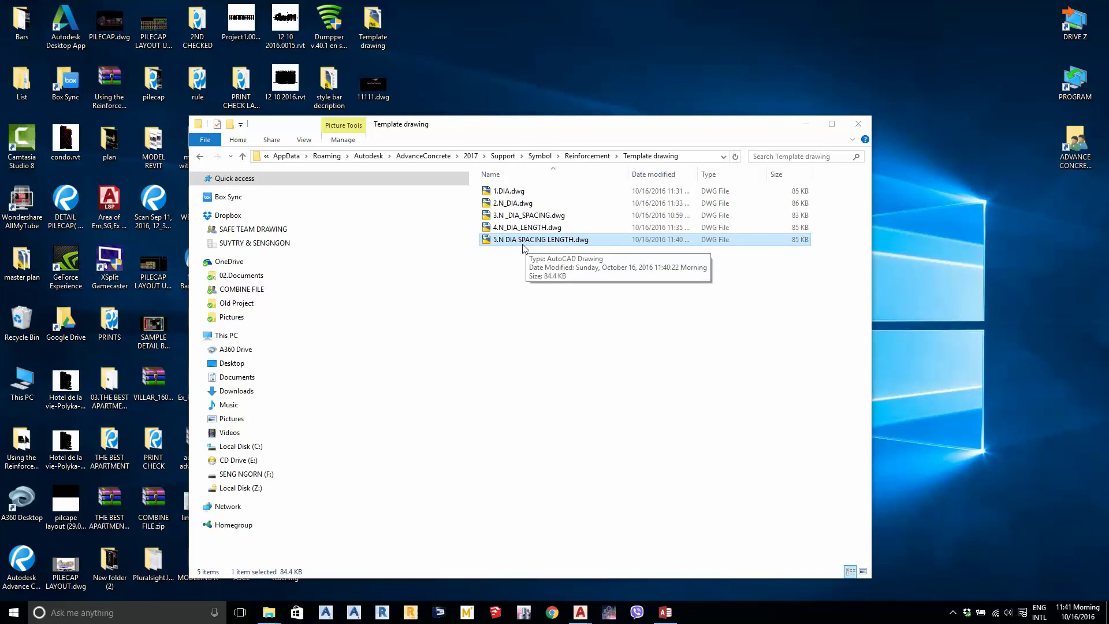
left_click(522, 244)
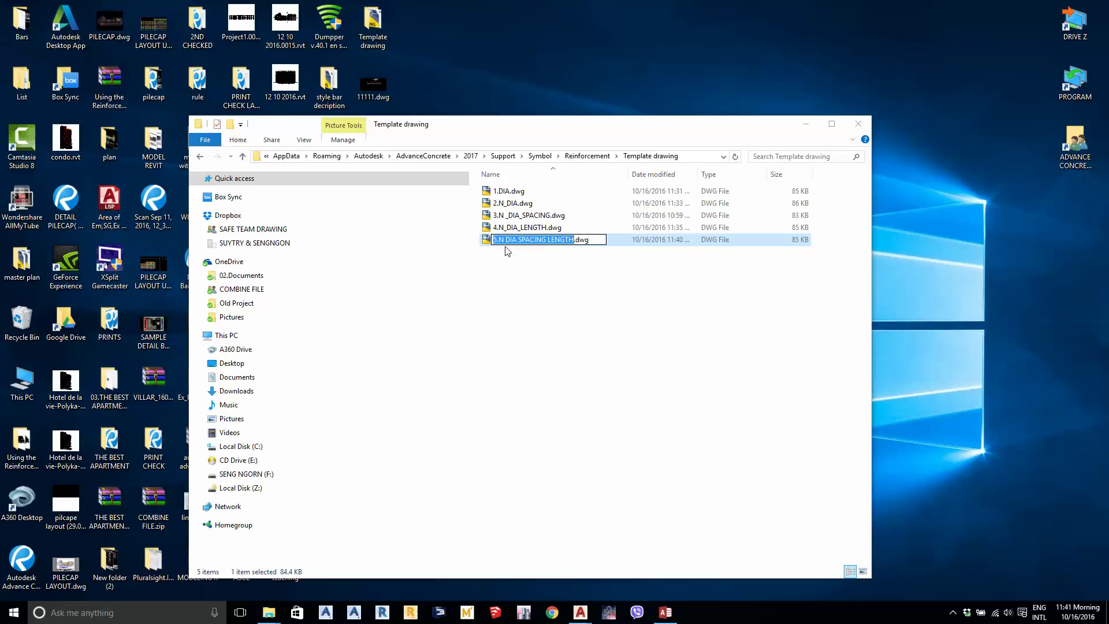
left_click(503, 241)
key("Delete")
type("_")
key("Delete")
type("_")
key("BackSpace")
type("_")
left_click(552, 301)
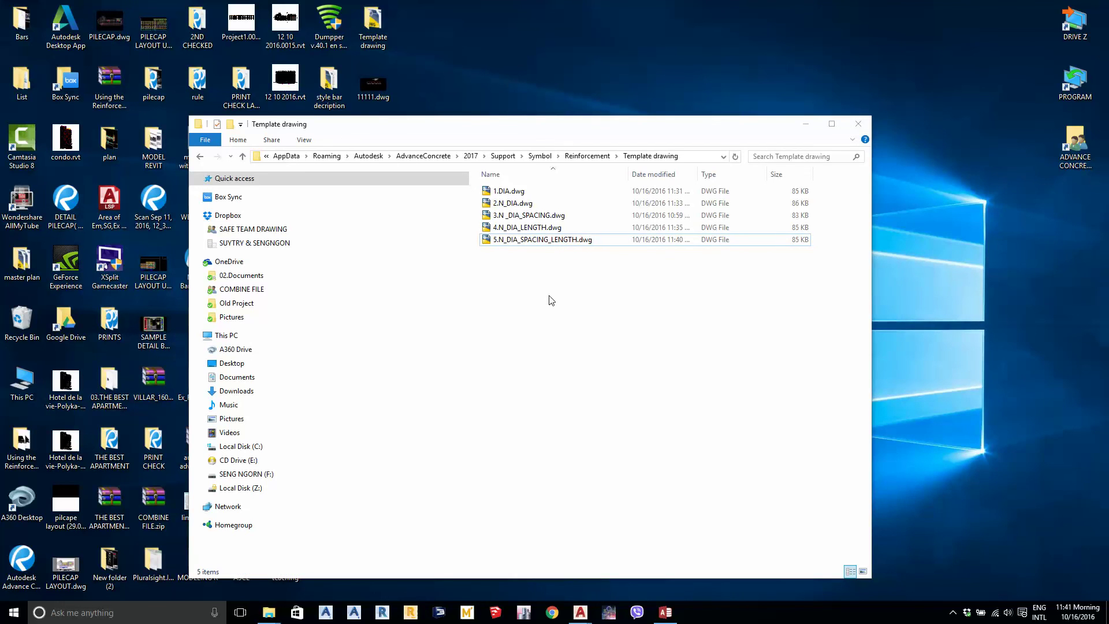
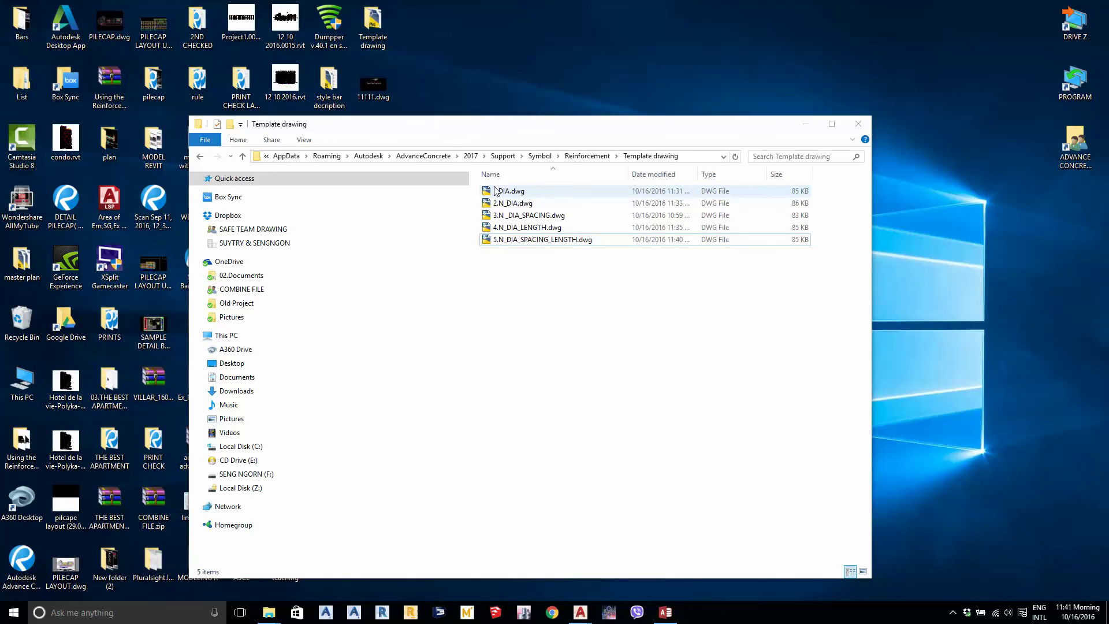
Look over the 3.N_DIA_SPACING and 4.N_DIA_LENGTH templates, then close the Template drawing folder
left_click(514, 221)
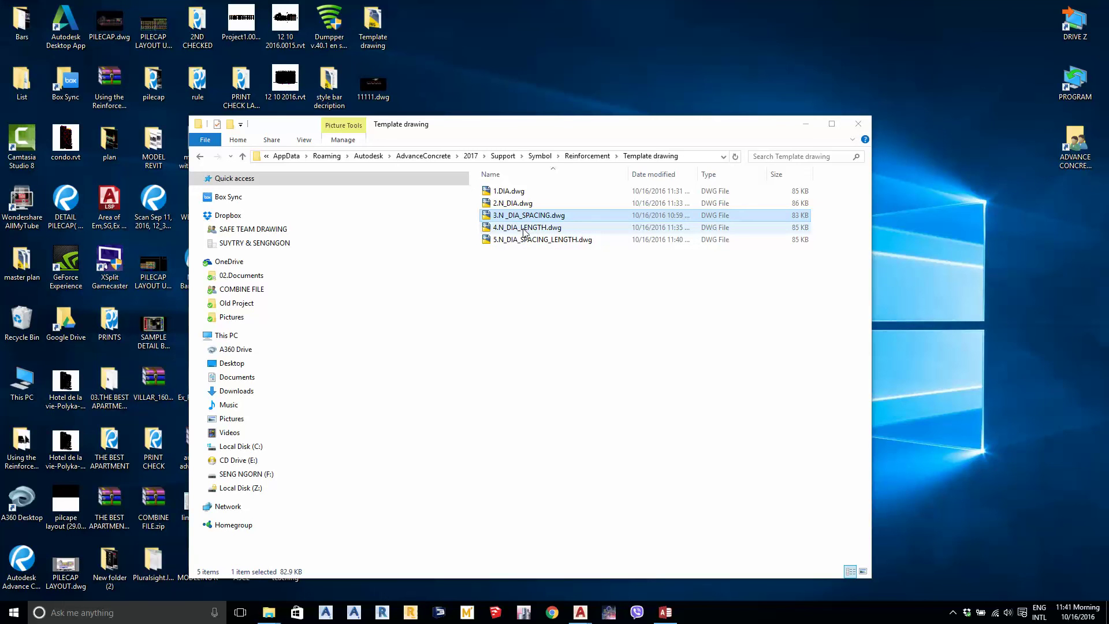
left_click(525, 230)
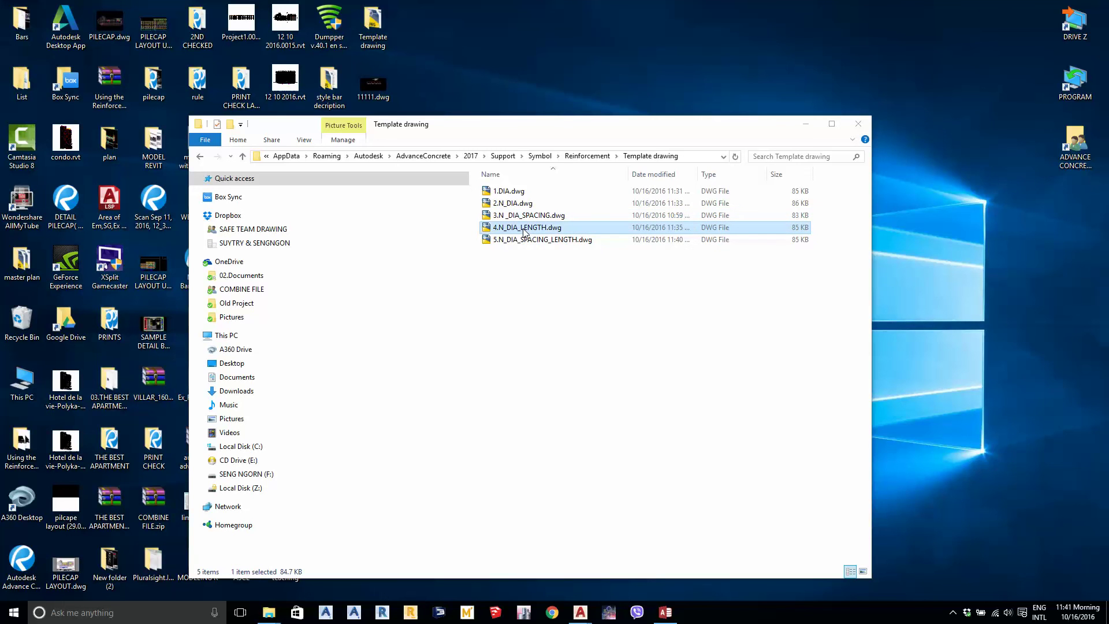
left_click(860, 126)
Back in 11111.dwg, select the rightmost bar-mark symbol and inspect its template list
mouse_move(581, 612)
left_click(659, 555)
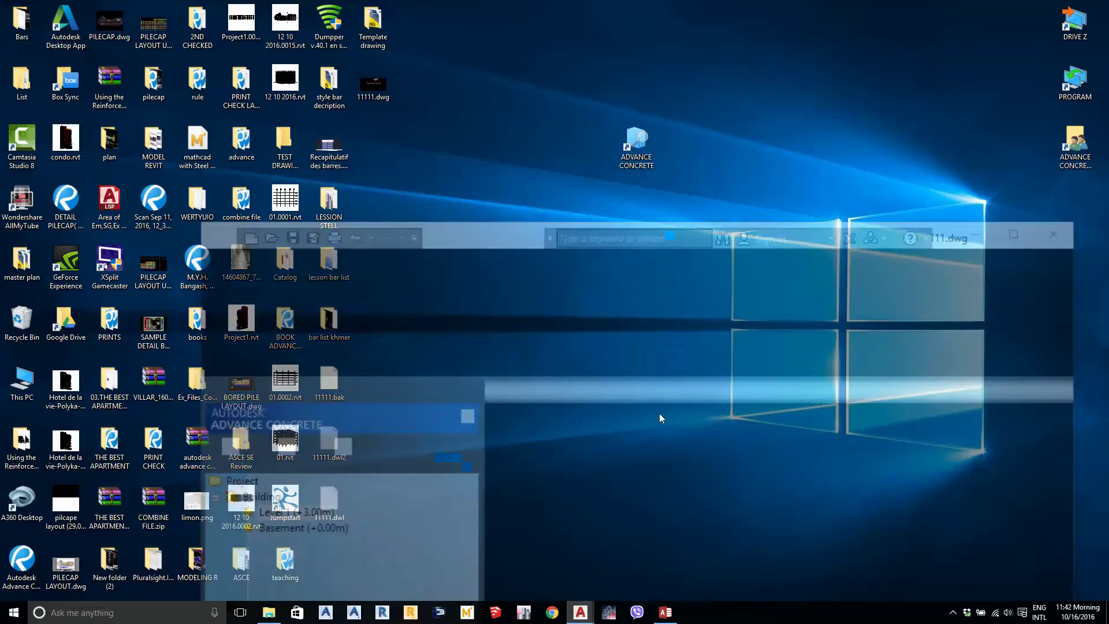
left_click(698, 167)
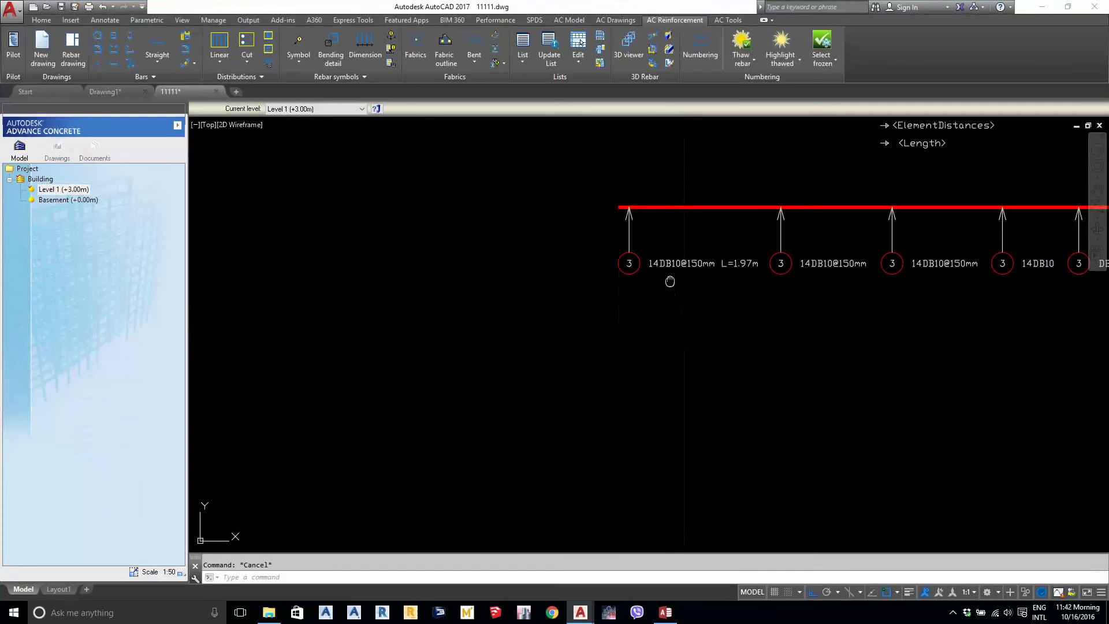
scroll(808, 324, "up", 2)
left_click(864, 378)
left_click(793, 281)
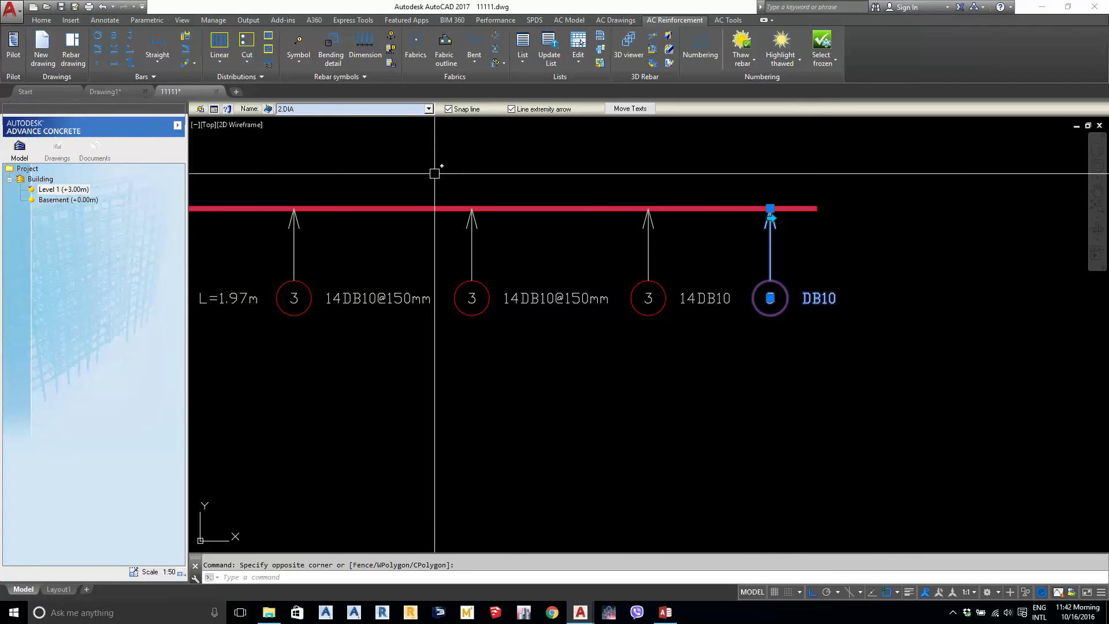
left_click(319, 108)
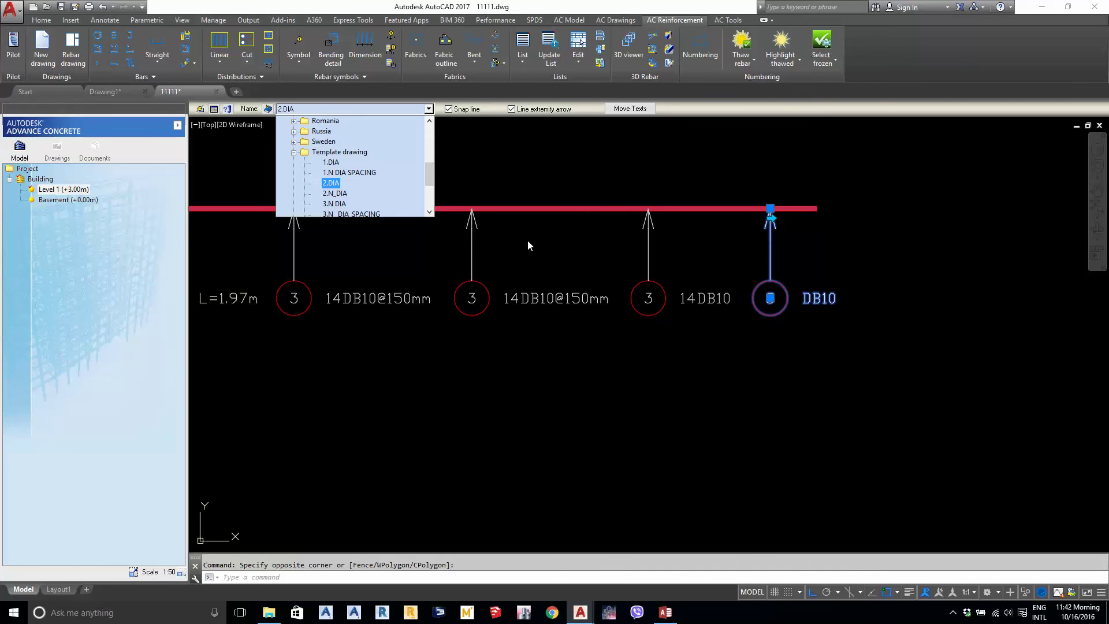
key("Escape")
Centre the labelled bar in view, then switch to the blank Drawing1 document
scroll(607, 247, "down", 3)
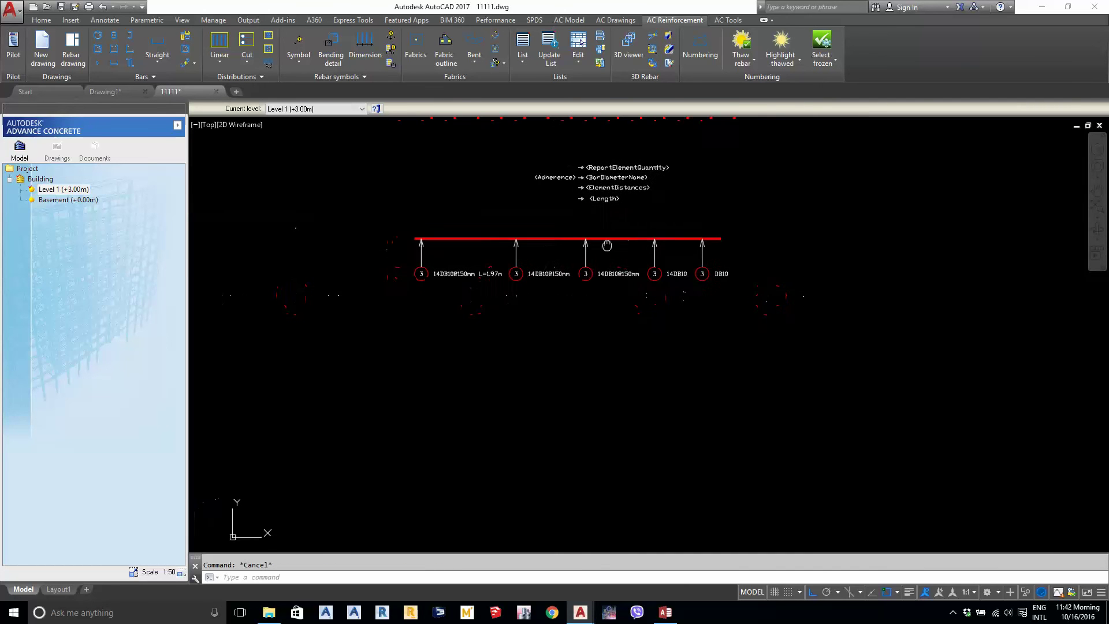
middle_click_drag(606, 246, 608, 246)
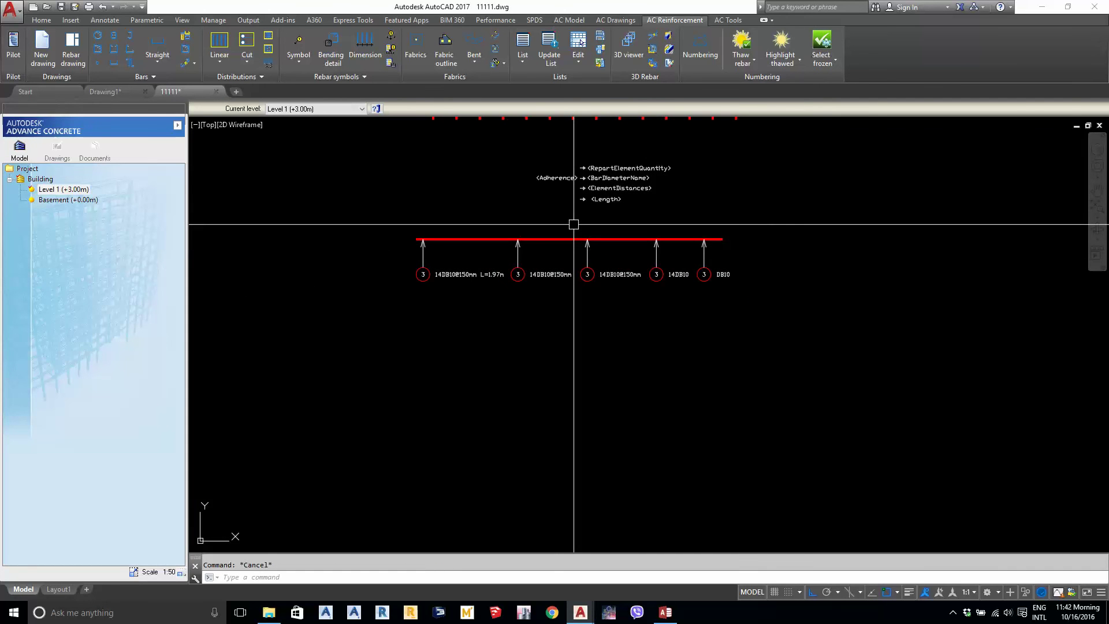
scroll(686, 262, "up", 2)
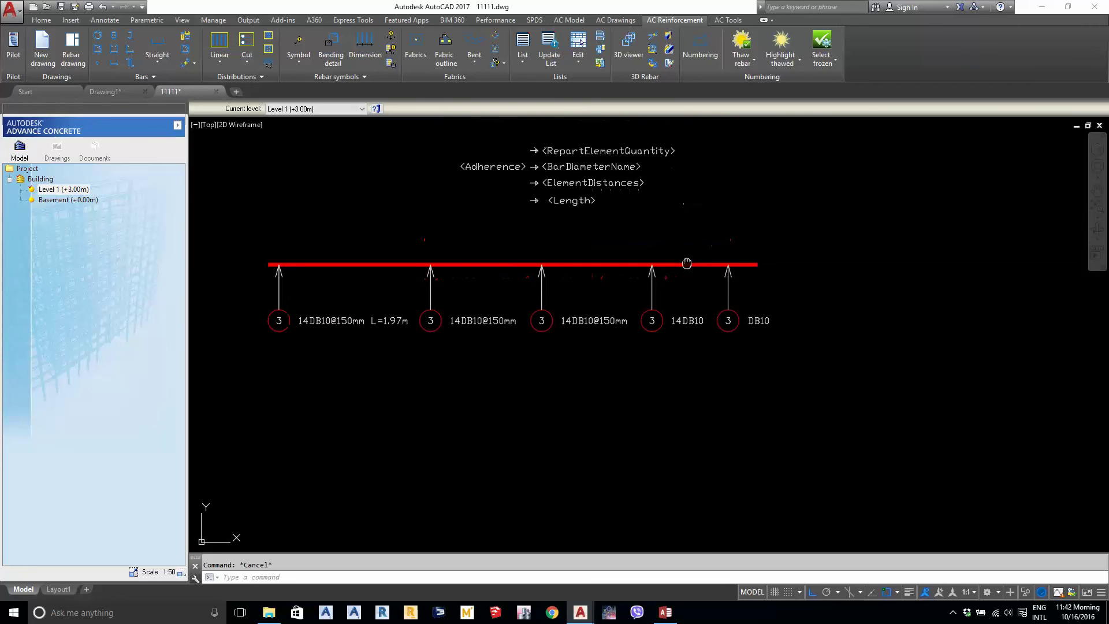
scroll(696, 285, "up", 2)
scroll(697, 284, "down", 2)
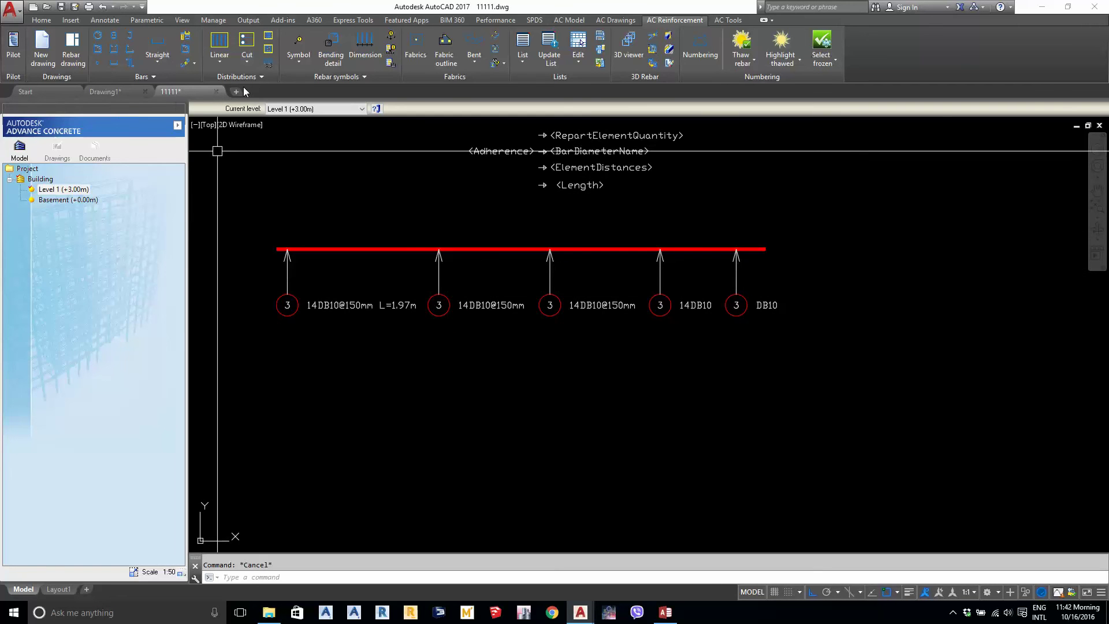
left_click(134, 93)
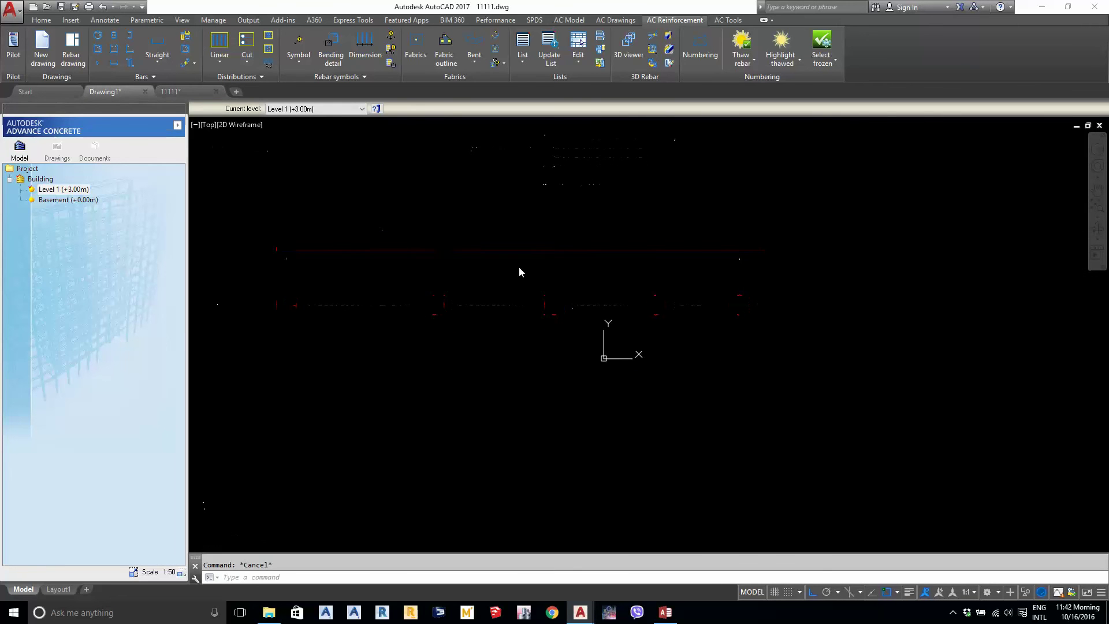
Draw a horizontal straight reinforcement bar with Ortho on
left_click(157, 43)
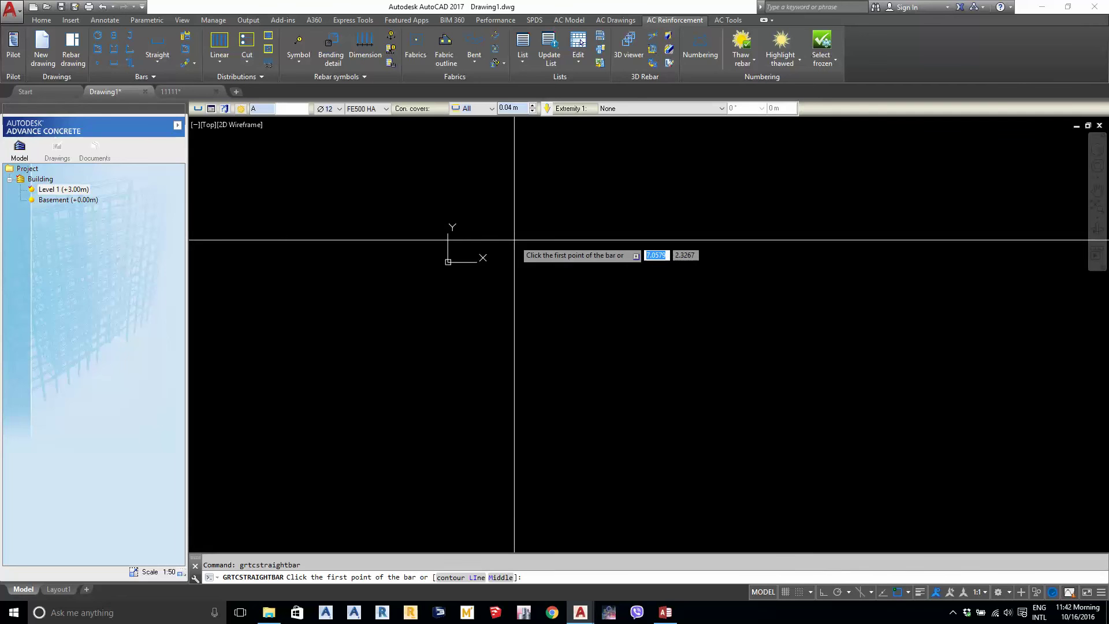
left_click(538, 188)
key("F8")
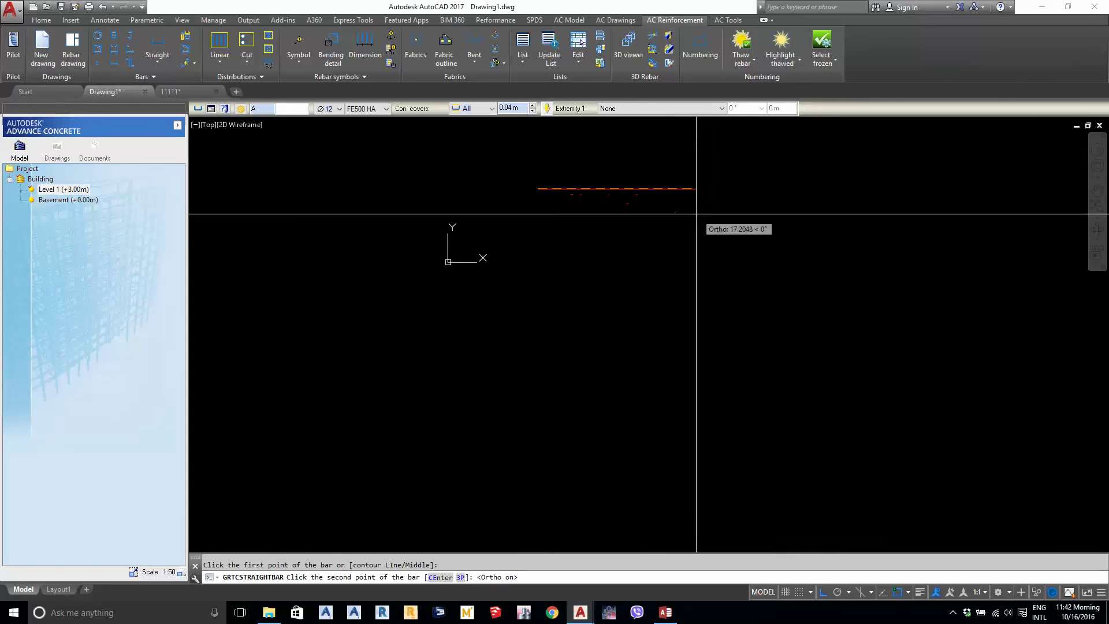
left_click(670, 225)
left_click(571, 221)
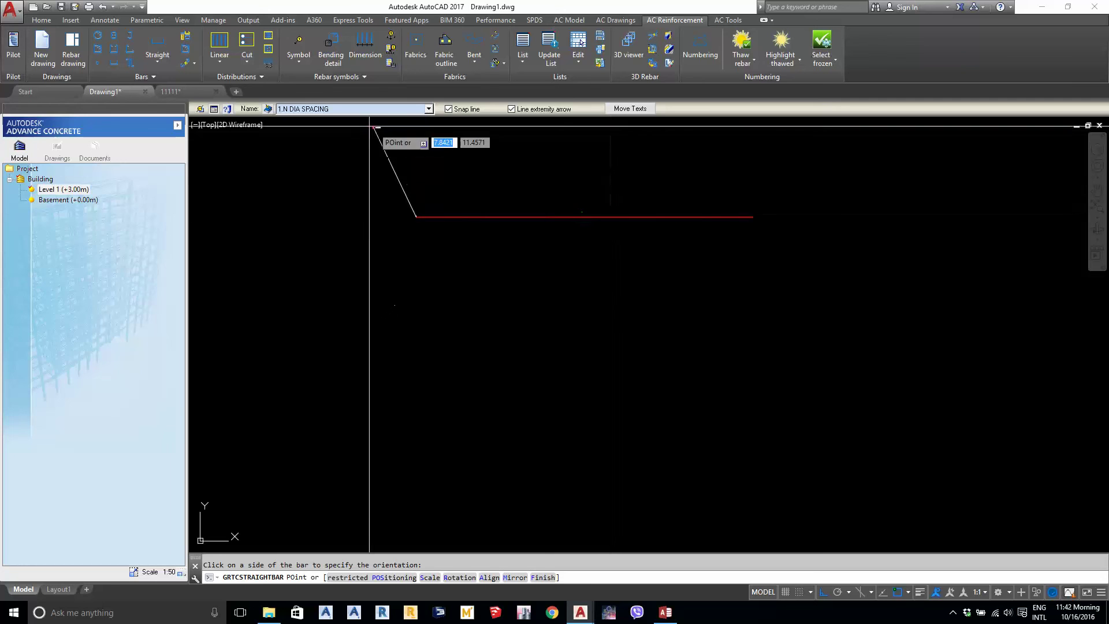
Place a 1.DIA bar-mark symbol on the bar and dismiss the mill stock length warning
left_click(361, 107)
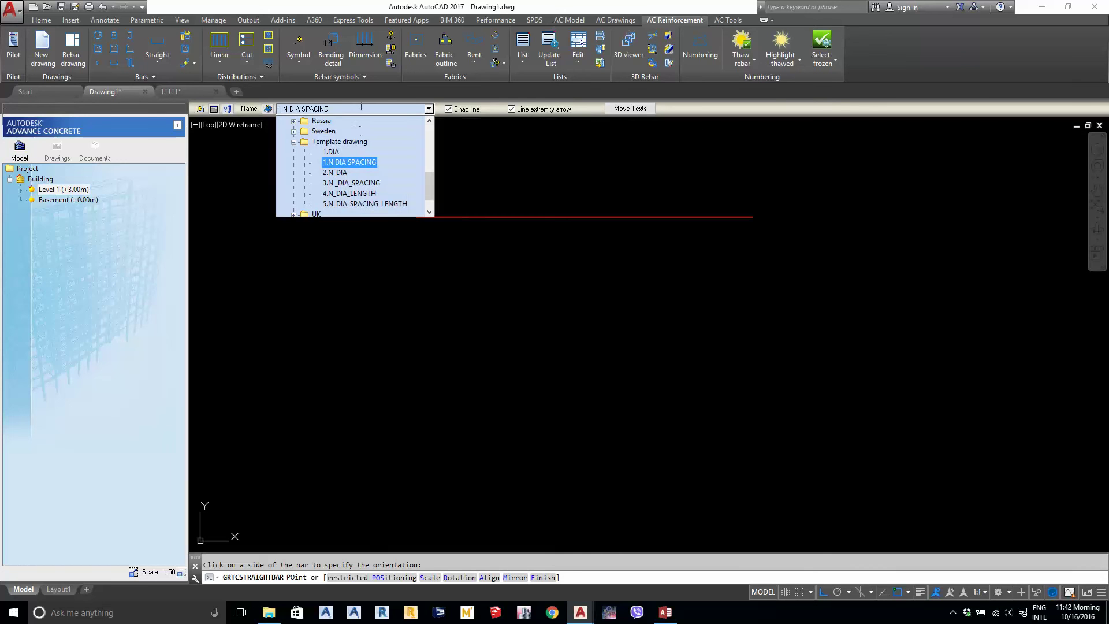
left_click(341, 153)
scroll(644, 243, "up", 2)
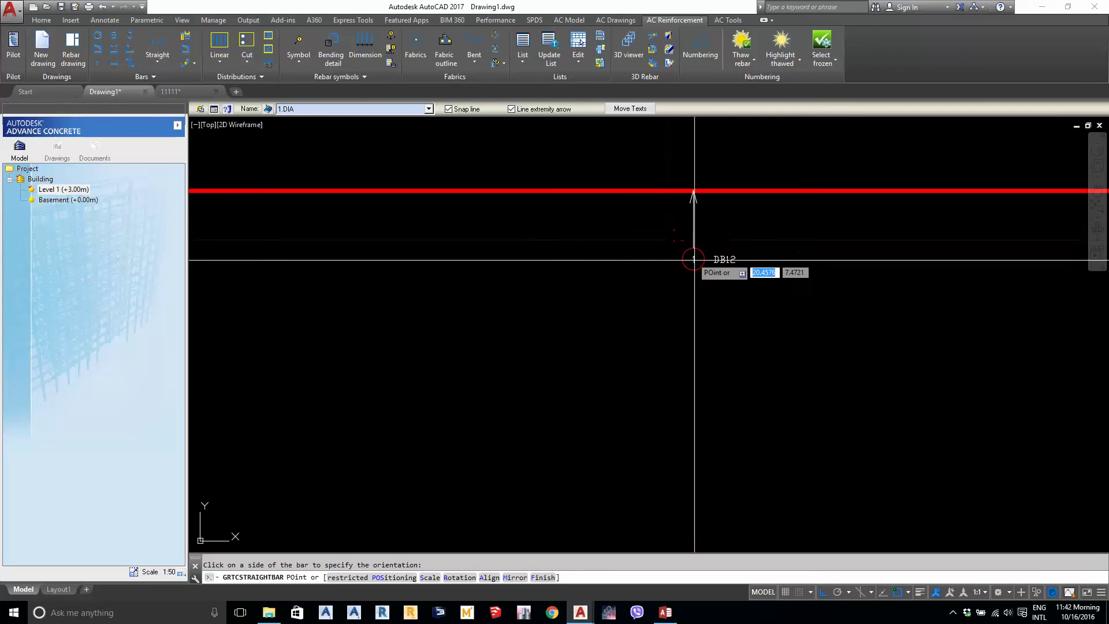
scroll(631, 277, "down", 2)
left_click(704, 278)
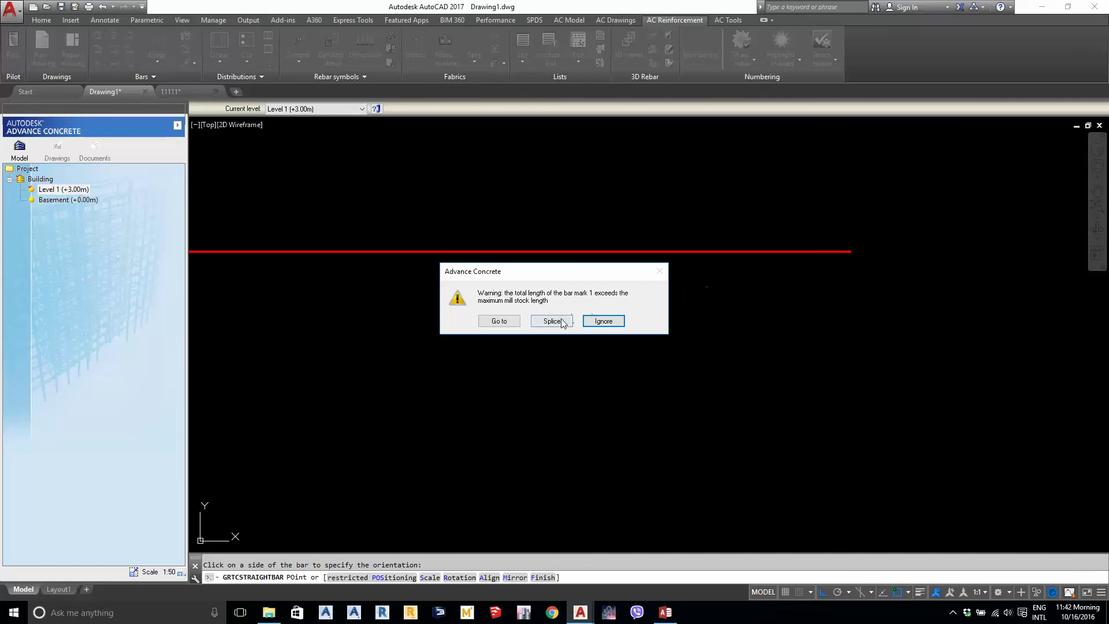
key("Escape")
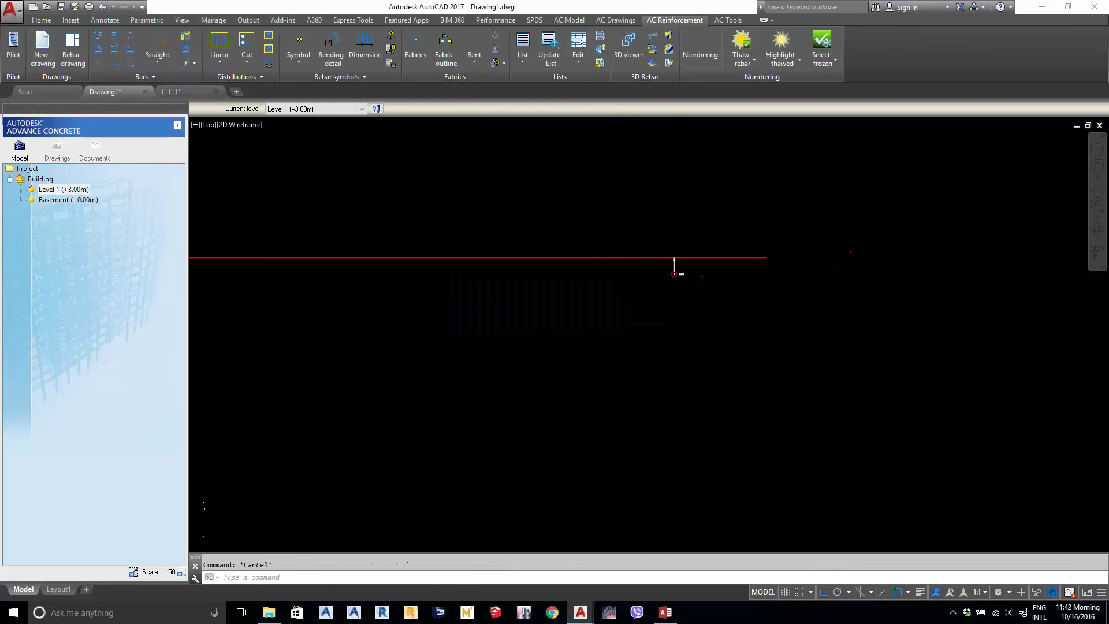
Stretch the bar's end to shorten it
scroll(674, 265, "down", 2)
scroll(681, 245, "down", 3)
type("s")
key("Return")
left_click_drag(720, 226, 669, 287)
key("Return")
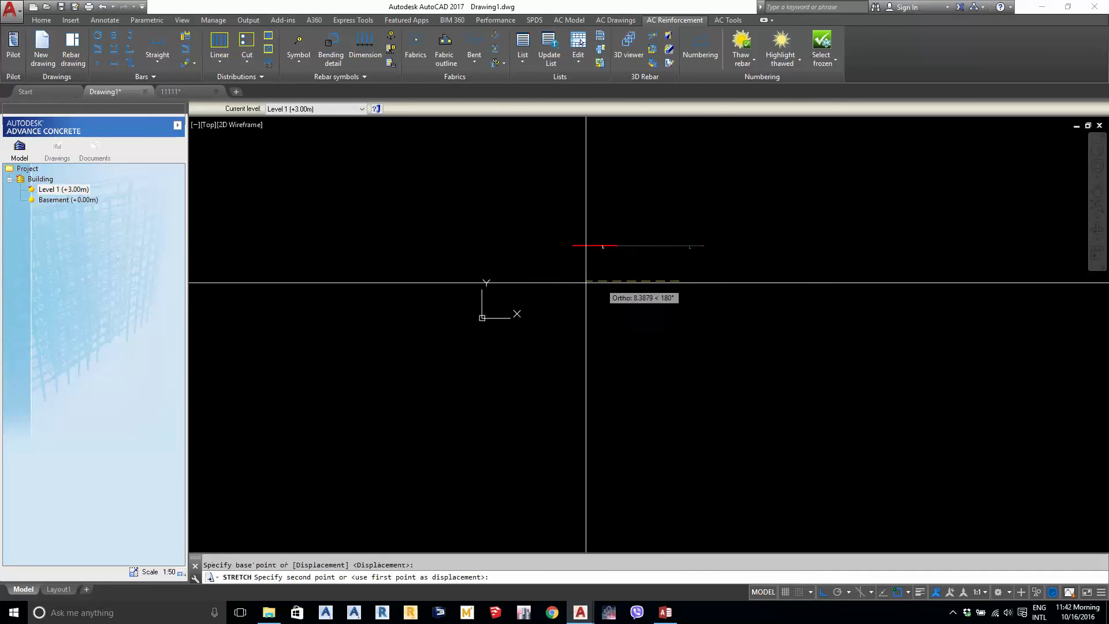
left_click(584, 284)
scroll(565, 268, "up", 2)
left_click(597, 185)
scroll(611, 248, "down", 3)
Move the bar-mark symbol farther right along the bar
left_click(556, 229)
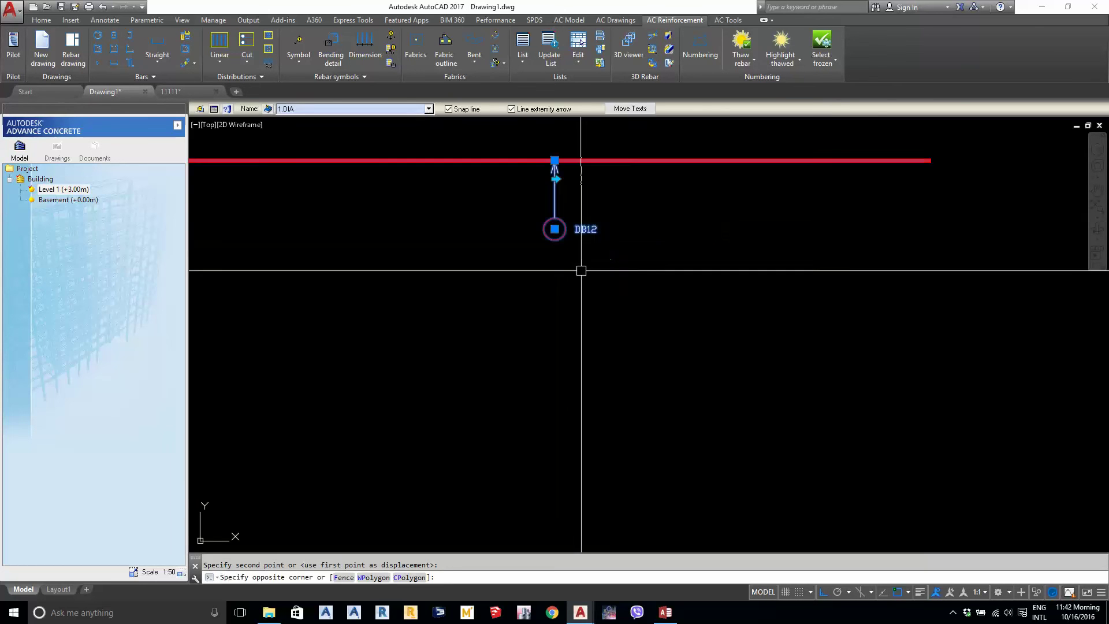
type("m")
key("Return")
left_click(577, 252)
left_click(748, 285)
scroll(731, 173, "up", 4)
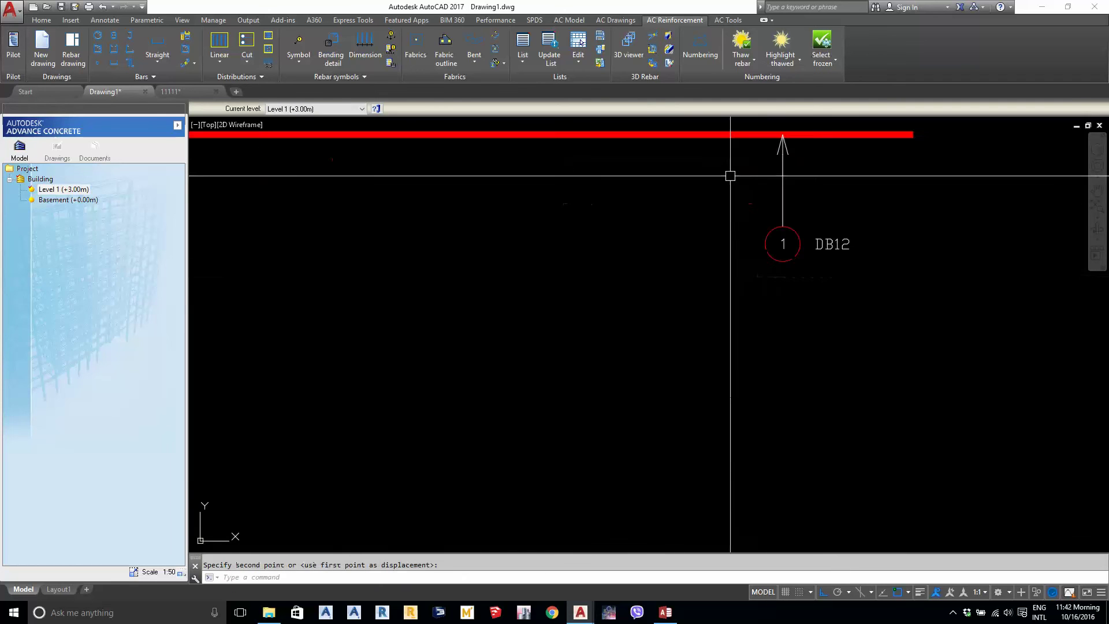
left_click(829, 308)
left_click(768, 223)
key("Escape")
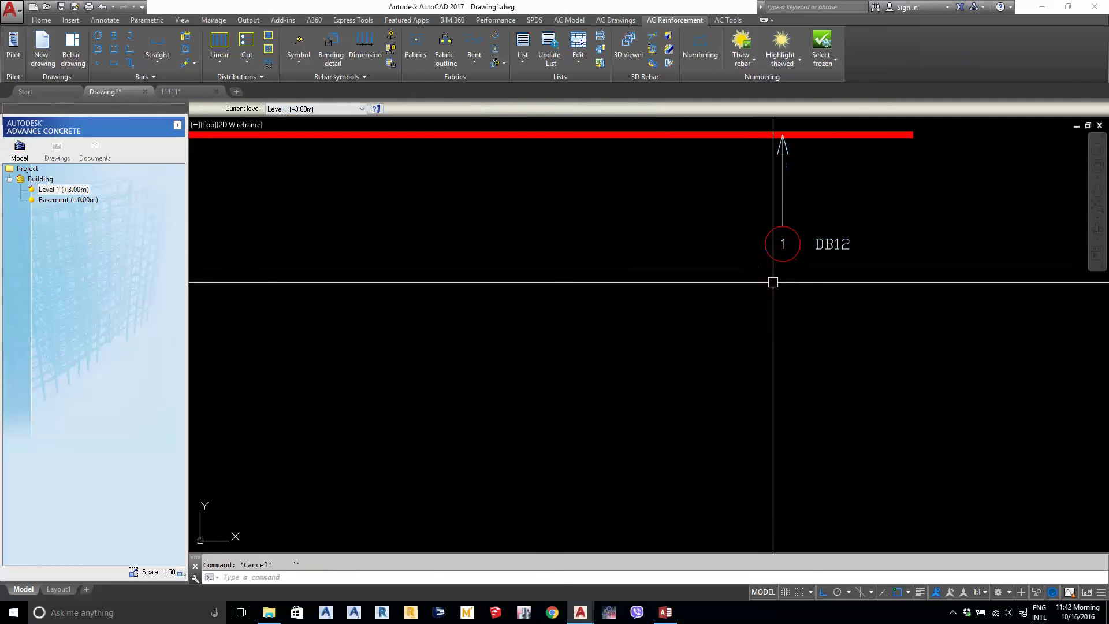
Copy the bar-mark symbol to the left of the original
type("co")
key("Return")
left_click(830, 303)
left_click(793, 240)
key("Return")
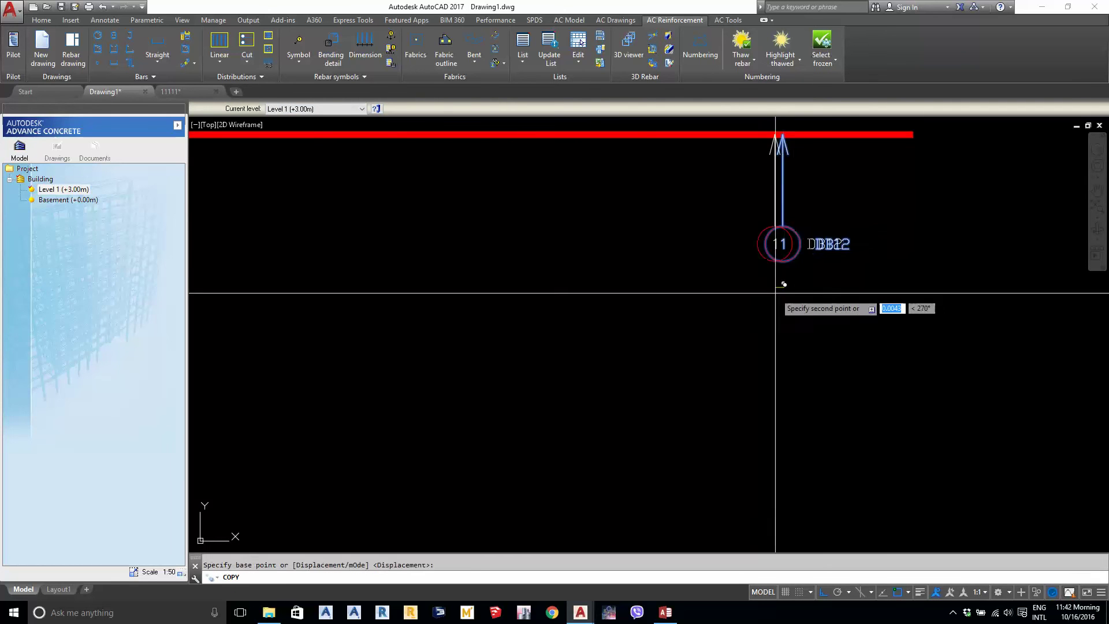
left_click(784, 287)
left_click(634, 315)
key("Return")
Switch the copied symbol to the 2.N_DIA template
left_click(656, 310)
left_click(587, 218)
left_click(337, 108)
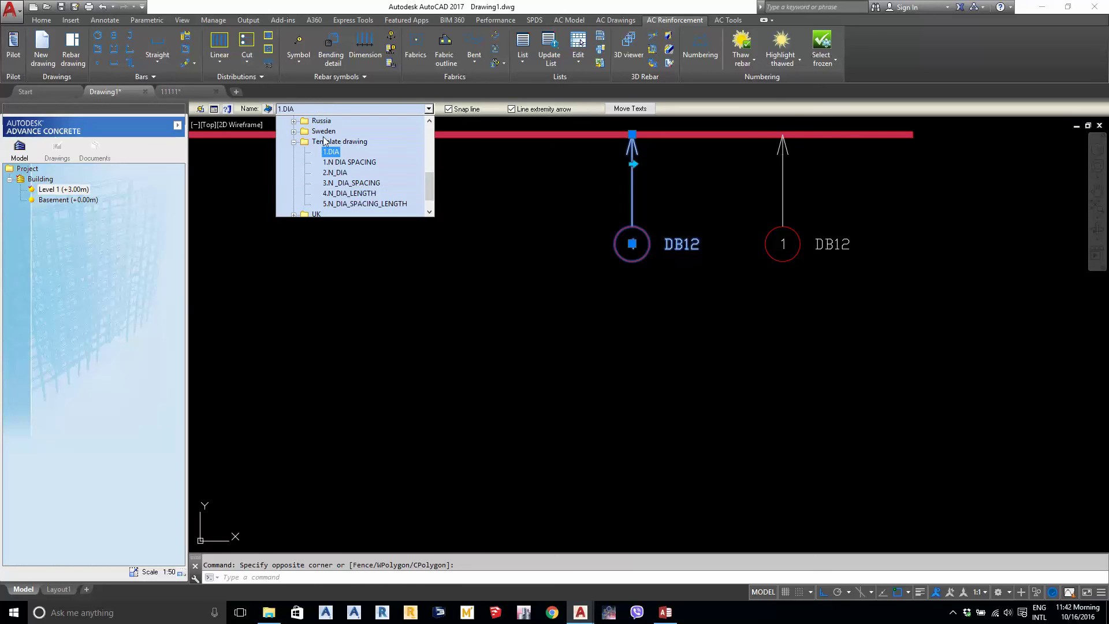
left_click(344, 173)
key("Escape")
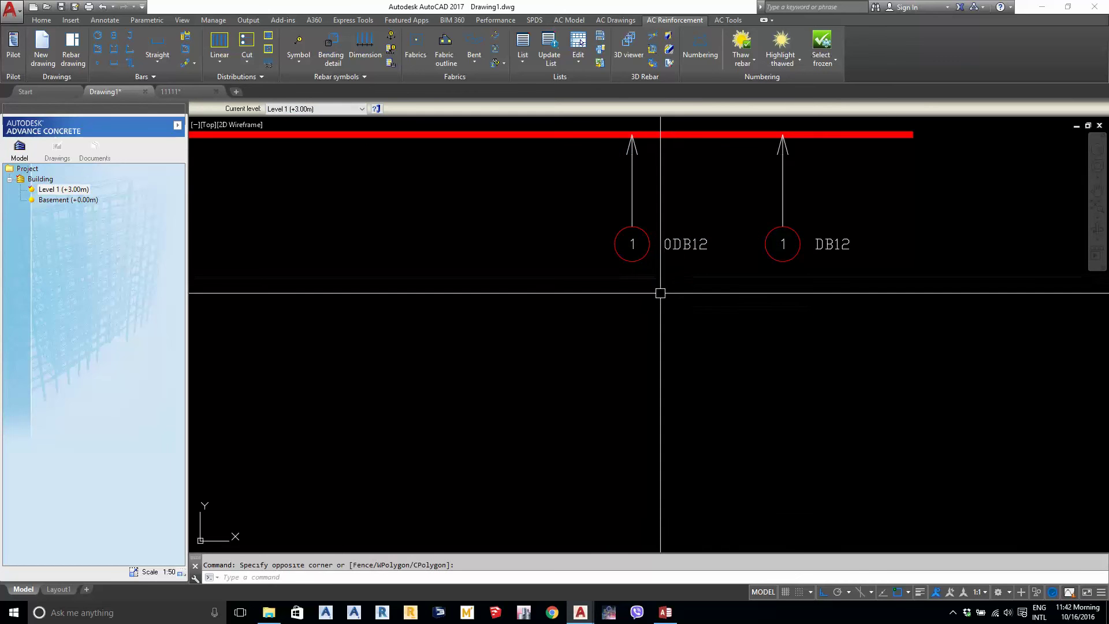
Copy the 0DB12 symbol further left and set the copy to 3.N_DIA_SPACING
left_click(606, 241)
right_click(607, 240)
left_click(641, 275)
left_click(616, 288)
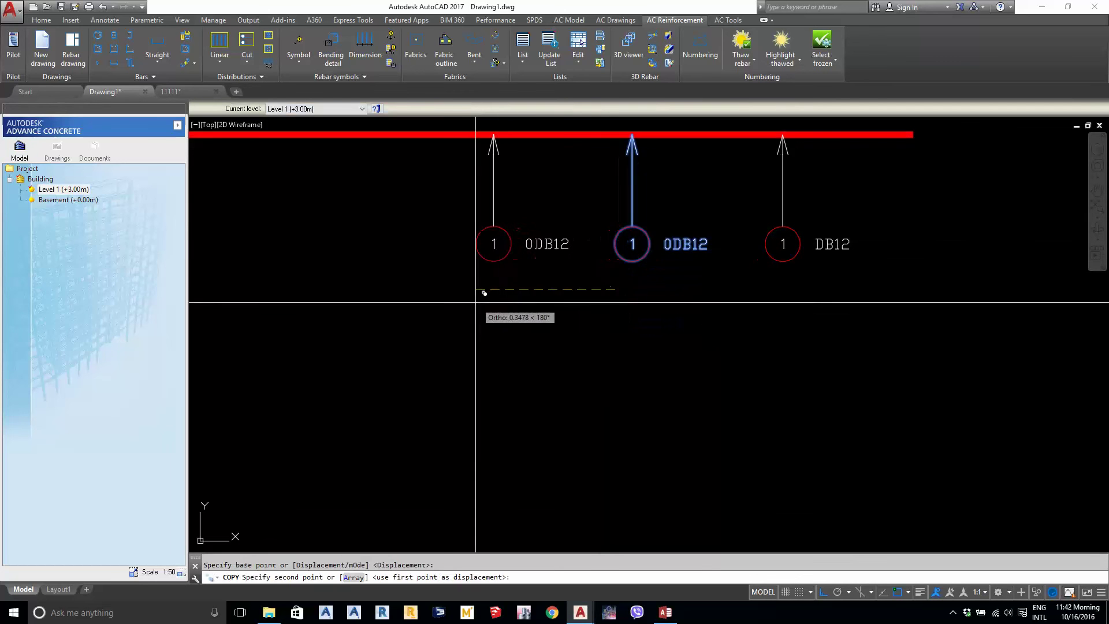
left_click(449, 293)
key("Escape")
left_click_drag(476, 292, 333, 219)
left_click(429, 108)
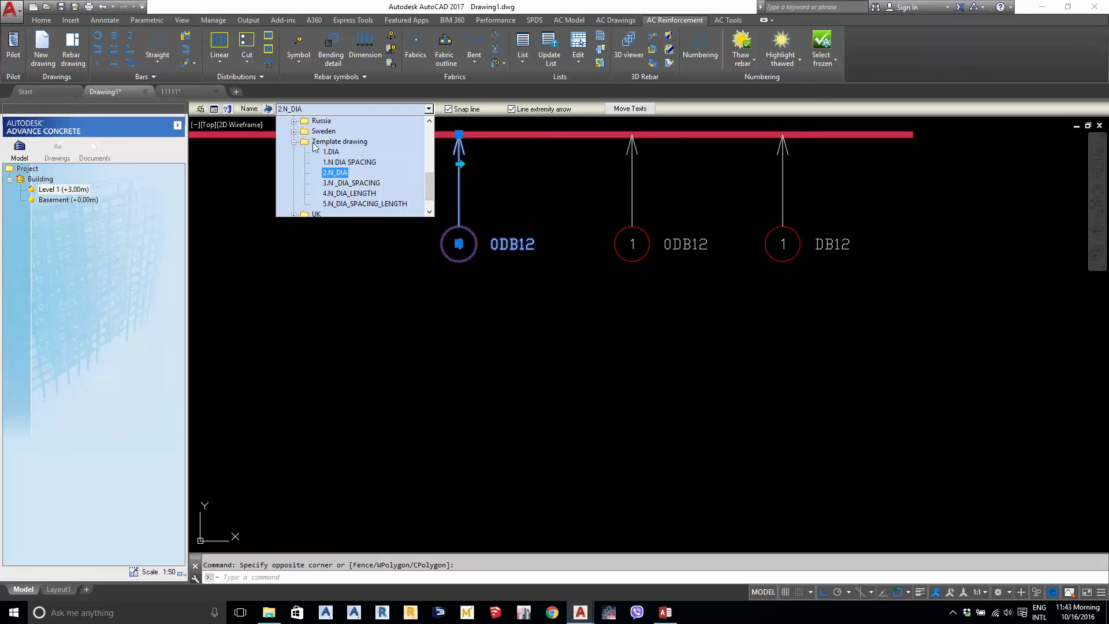
left_click(350, 182)
key("Escape")
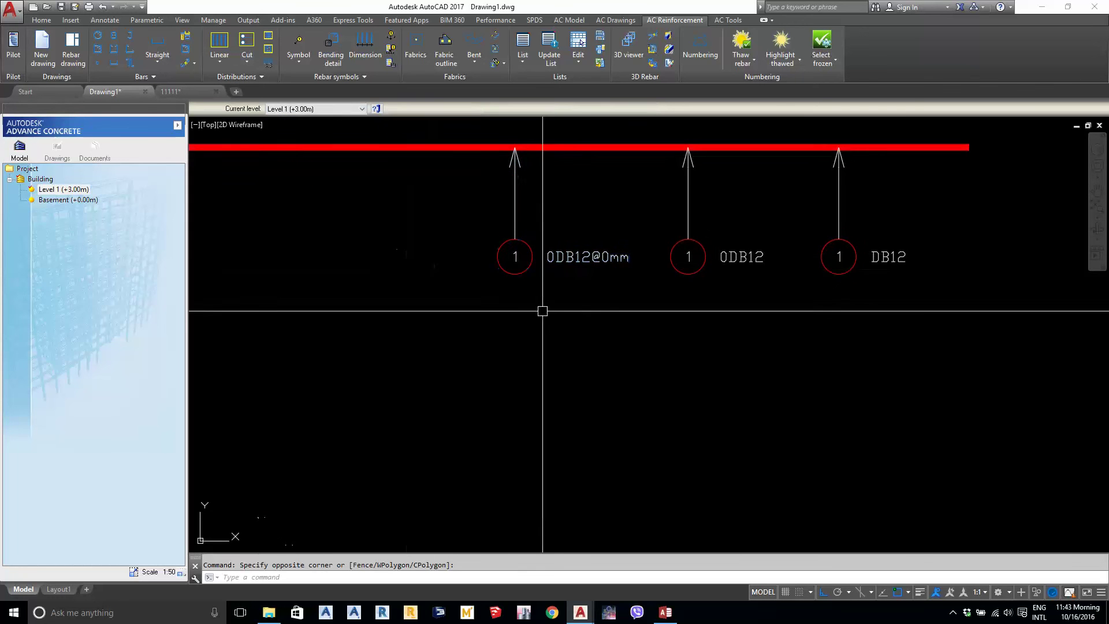
Copy the 0DB12@0mm symbol leftward and give the copy the 4.N_DIA_LENGTH style
left_click(542, 311)
type("co")
key("Return")
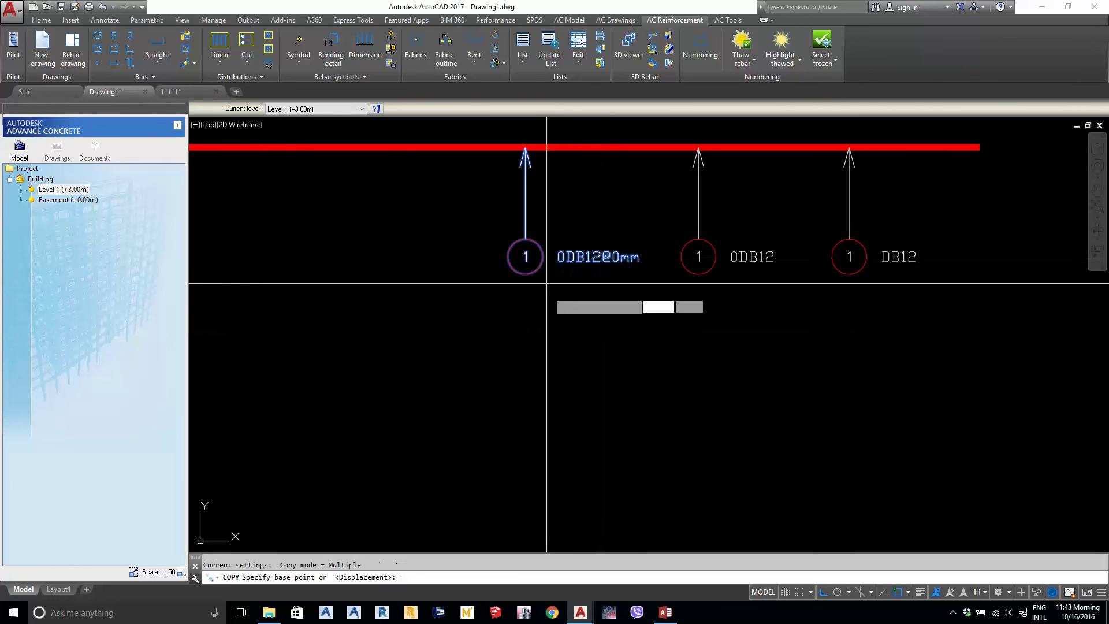
left_click(547, 283)
left_click(346, 284)
key("Escape")
left_click_drag(349, 310, 266, 138)
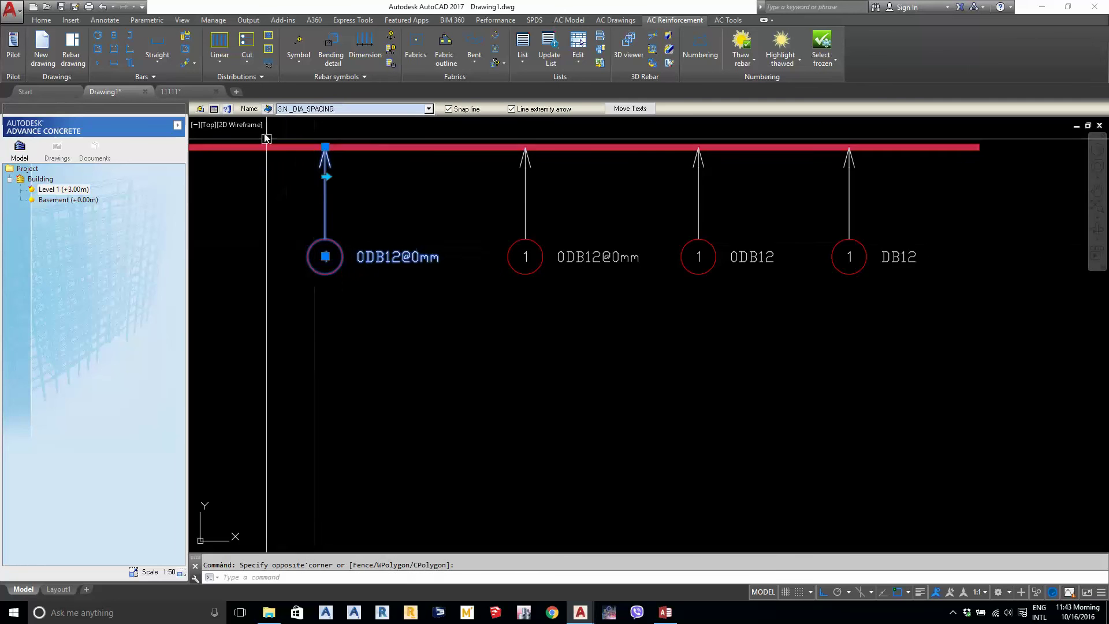
left_click(295, 108)
left_click(326, 193)
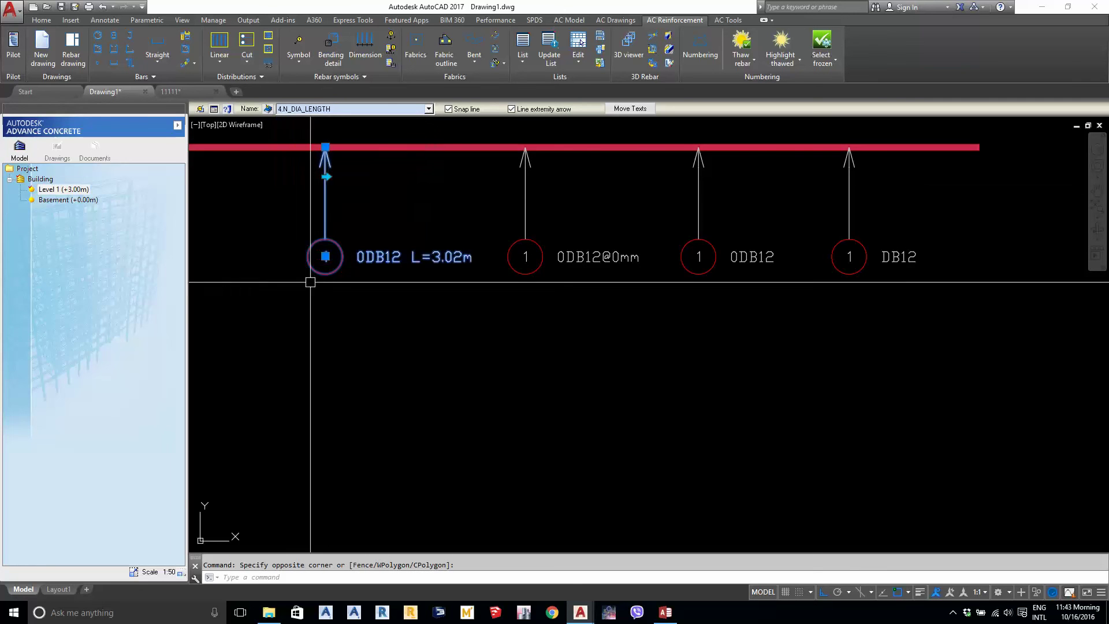
Copy the L=3.02m symbol to the row's left end with the 5.N_DIA_SPACING_LENGTH style
middle_click_drag(311, 282, 566, 302)
type("co")
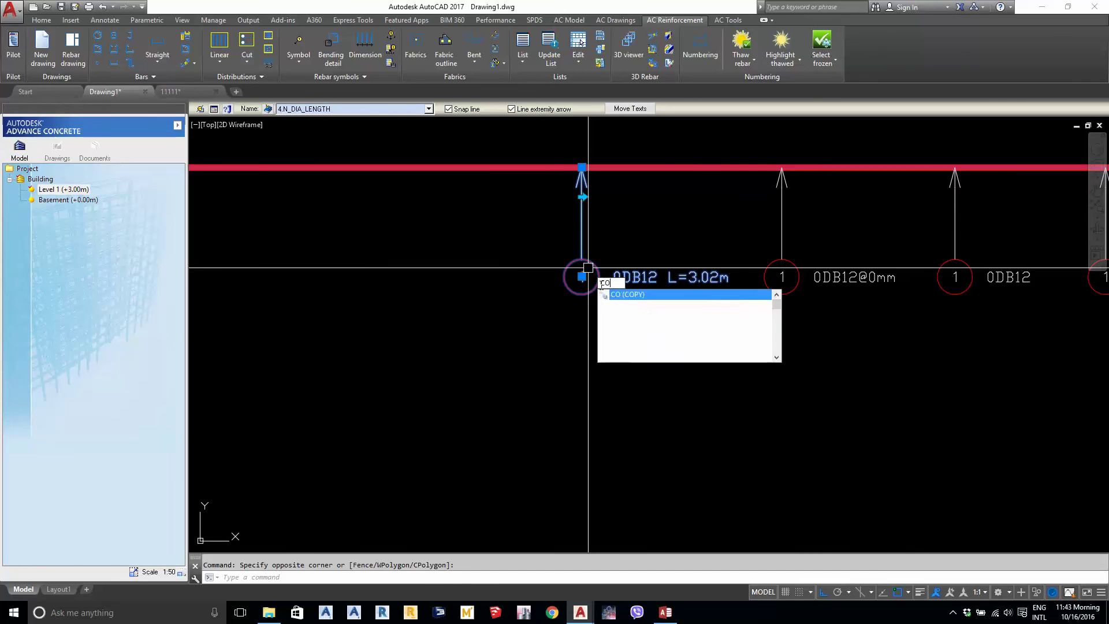
key("Return")
left_click(633, 334)
left_click(415, 335)
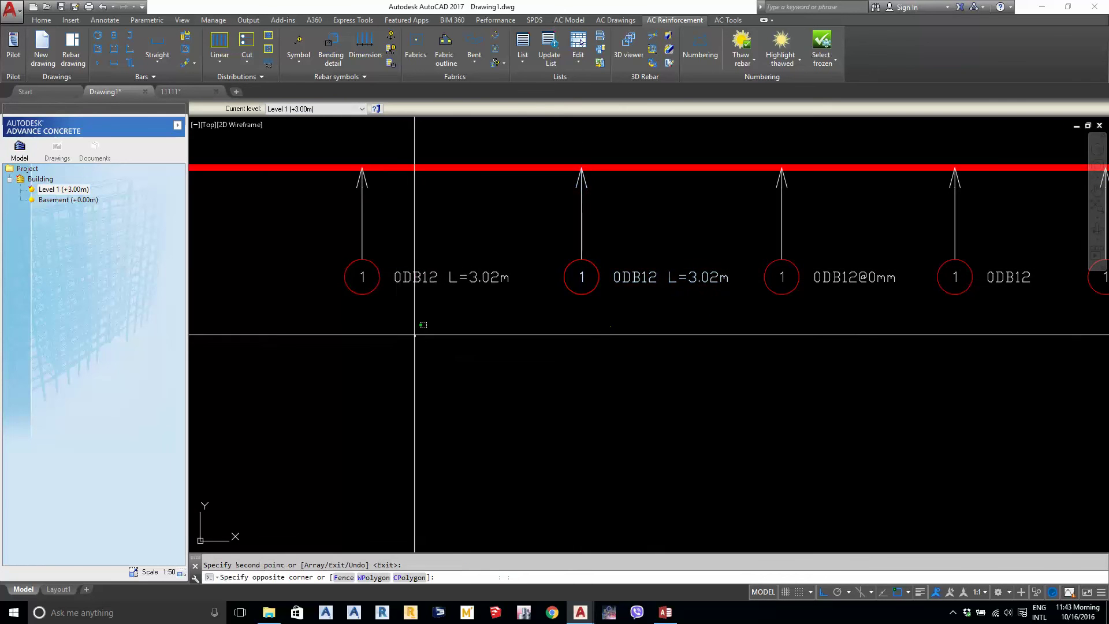
left_click(359, 173)
left_click(329, 109)
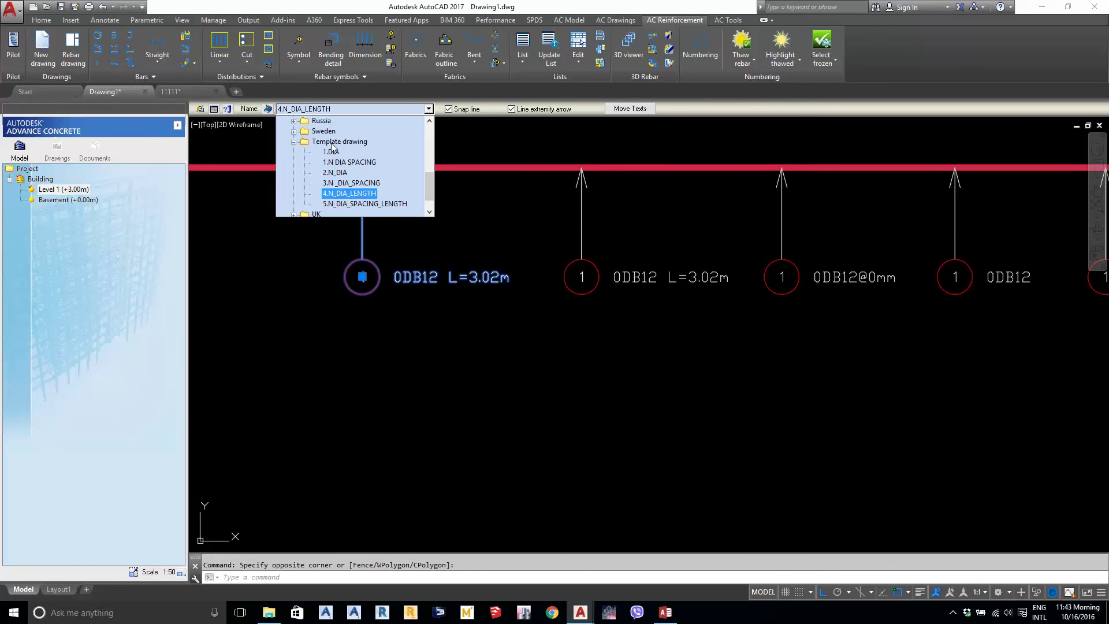
left_click(351, 205)
scroll(449, 280, "down", 3)
key("Escape")
mouse_move(536, 318)
middle_mouse_down()
mouse_move(669, 257)
mouse_move(602, 318)
middle_mouse_up()
Add a linear distribution to the red rebar via a local cut line, start/end points and side
left_click(220, 59)
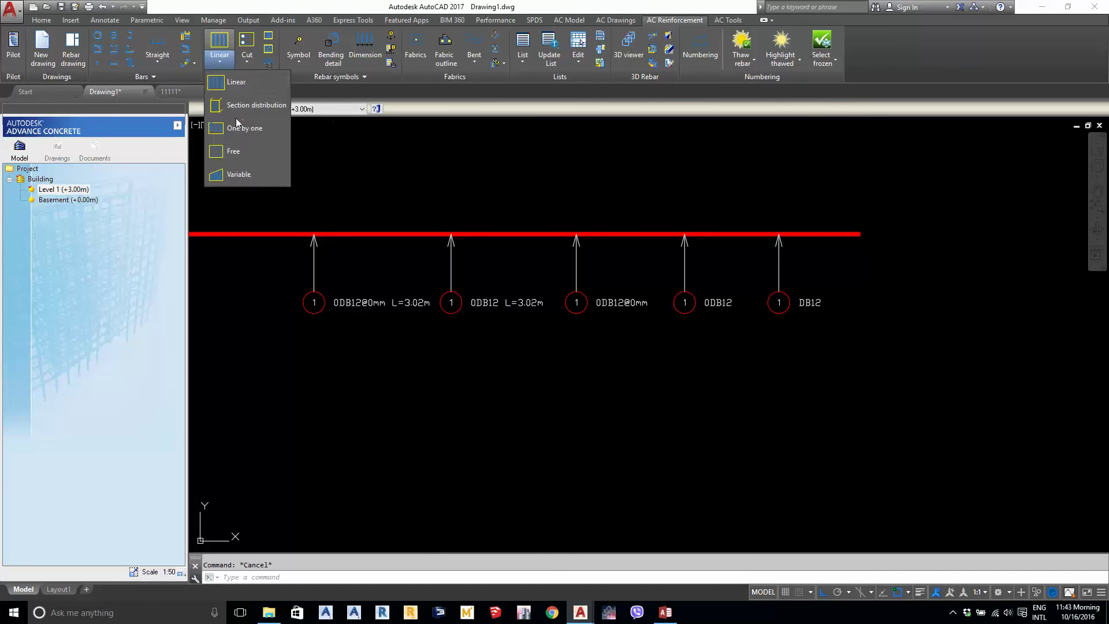
left_click(236, 82)
left_click(272, 234)
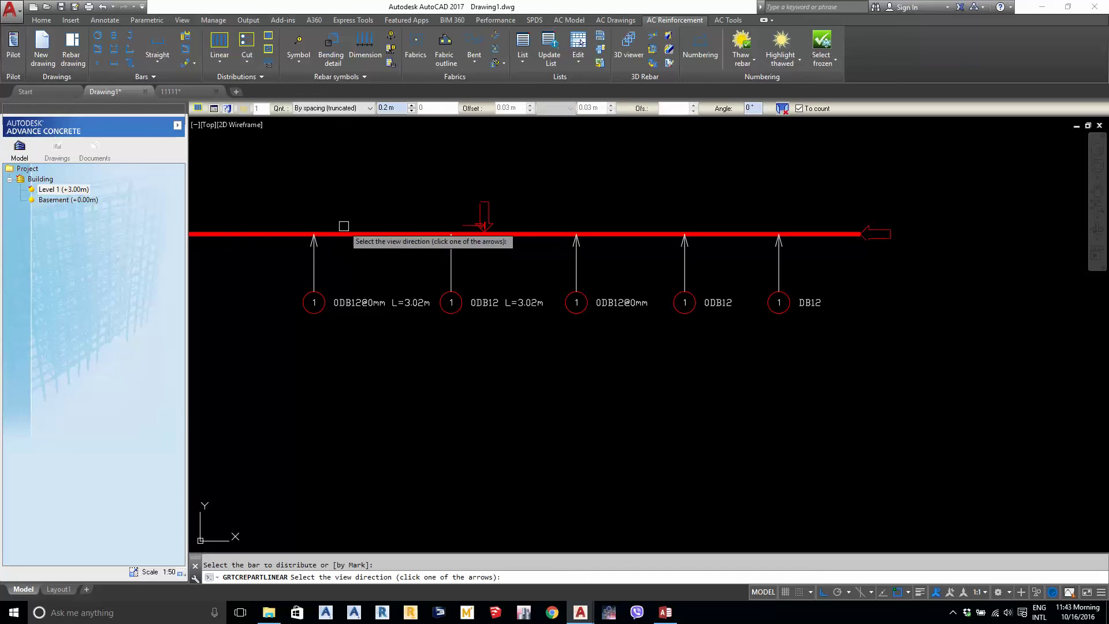
left_click(484, 218)
scroll(471, 289, "down", 2)
left_click(435, 217)
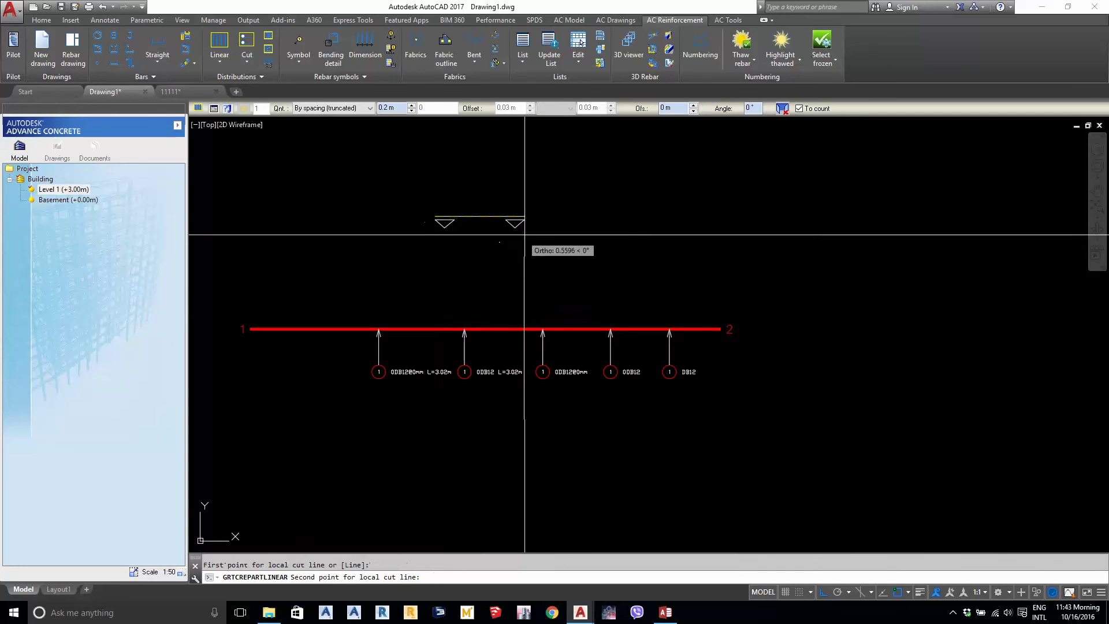
left_click(428, 411)
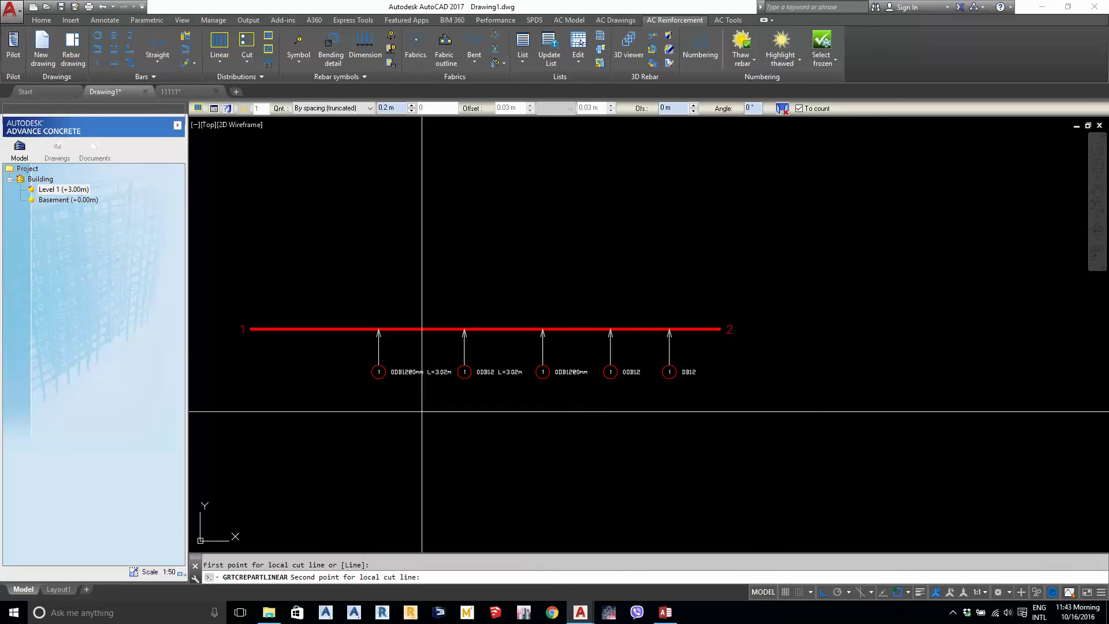
left_click(487, 180)
left_click(613, 180)
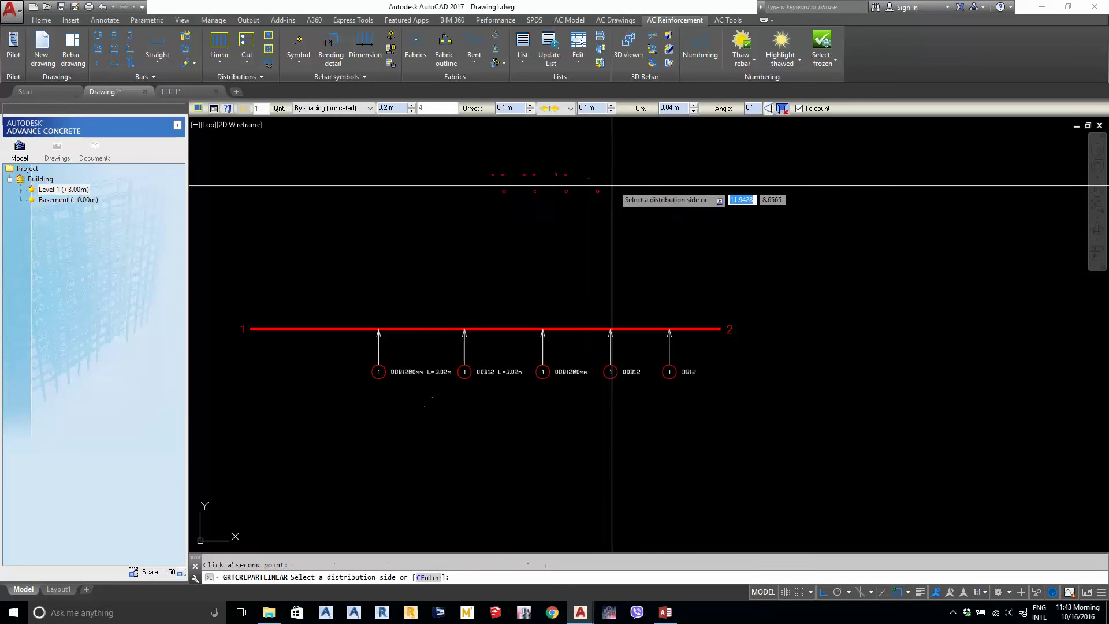
left_click(643, 220)
key("Escape")
Select the first symbol label, start moving it, and pan along the labels
scroll(618, 318, "up", 2)
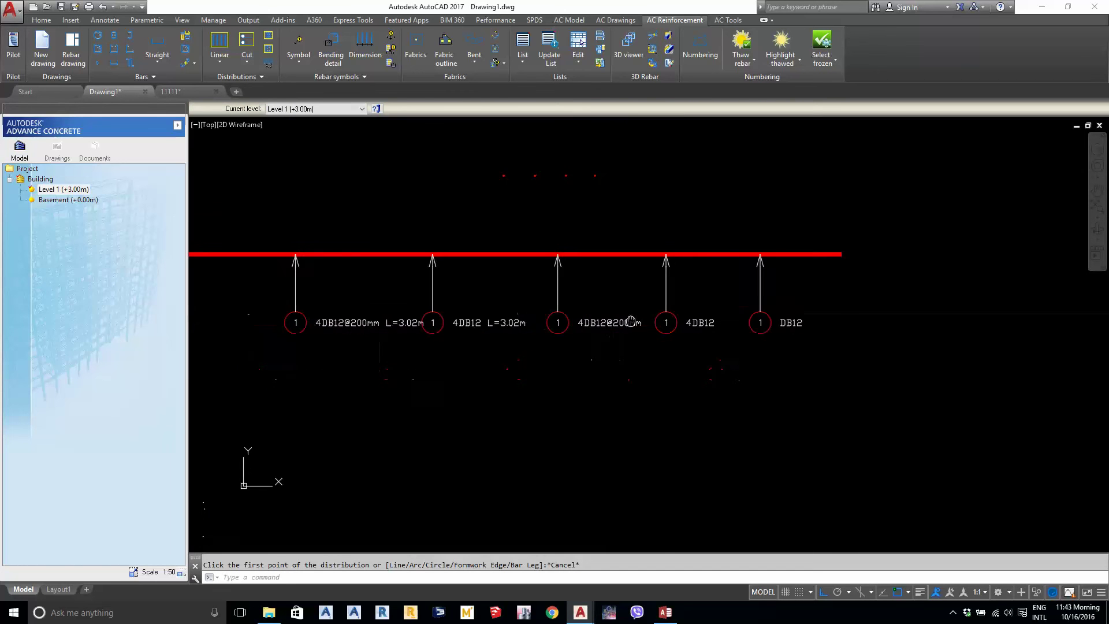
scroll(629, 321, "up", 1)
scroll(630, 320, "up", 1)
left_click(393, 410)
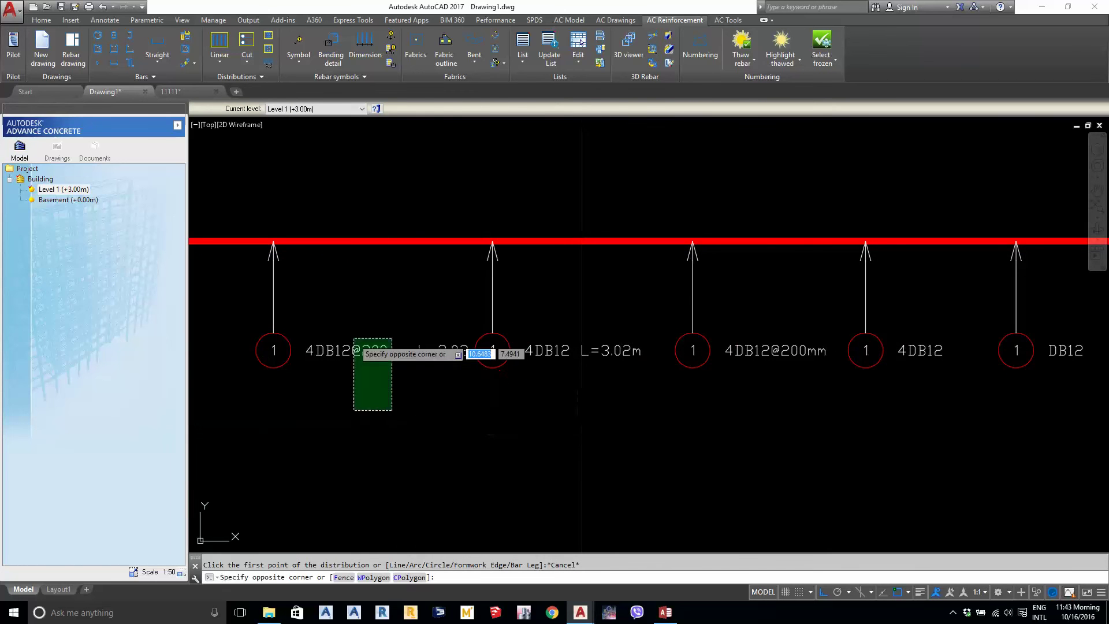
left_click(354, 339)
scroll(354, 339, "down", 2)
type("m")
key("Return")
left_click(457, 367)
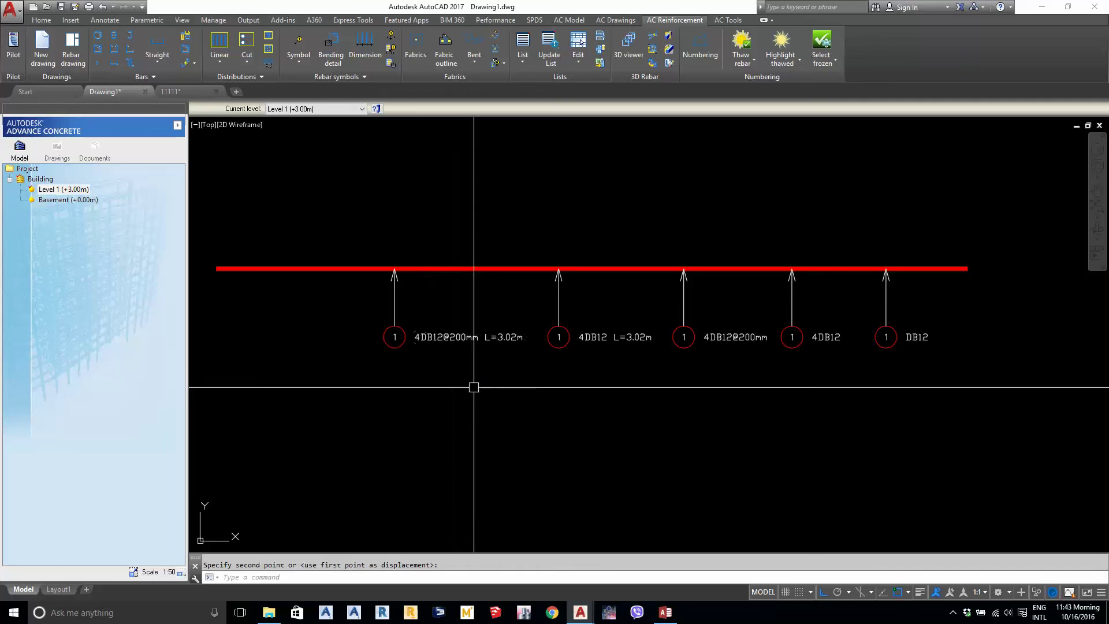
scroll(586, 315, "up", 2)
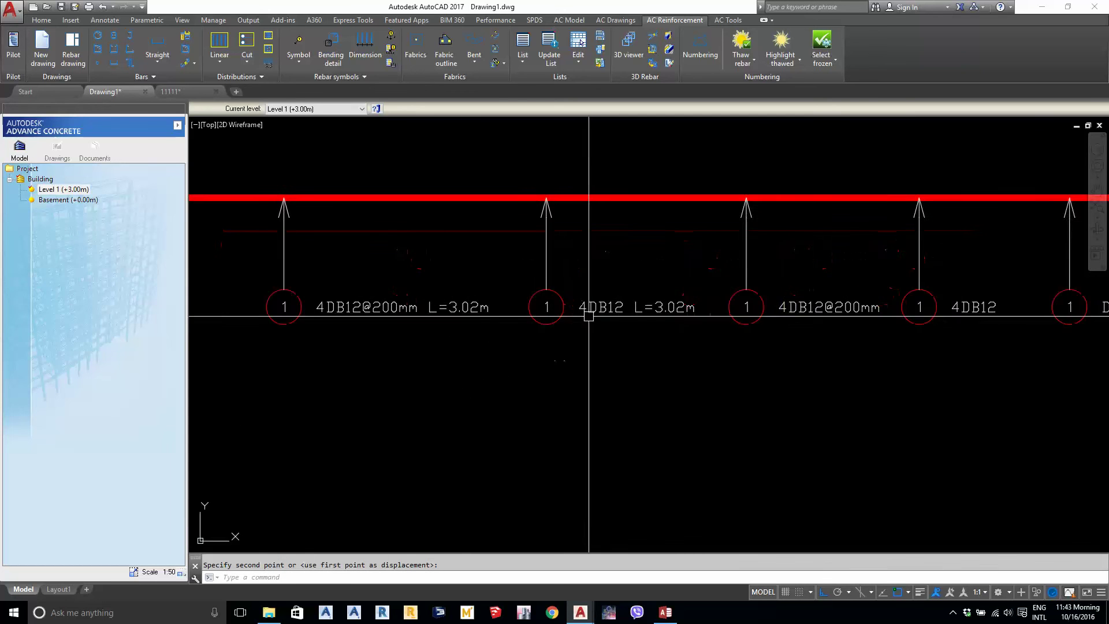
middle_click_drag(589, 316, 537, 348)
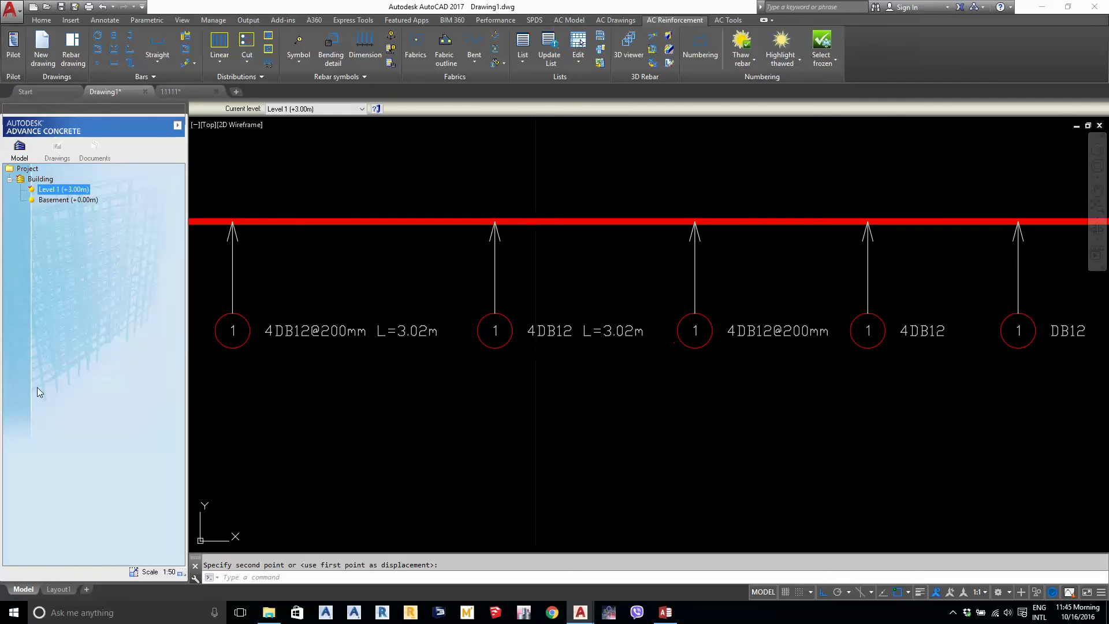
Select the rebar distribution, begin entering a new spacing value, then deselect it
scroll(299, 346, "up", 4)
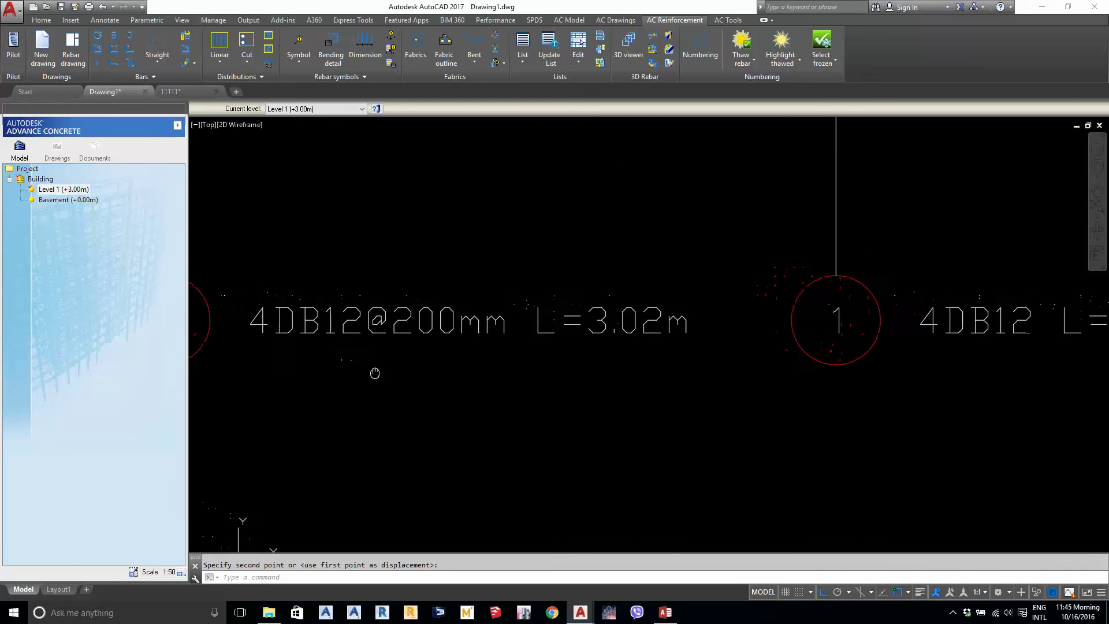
scroll(409, 372, "down", 8)
scroll(554, 324, "up", 1)
left_click(594, 341)
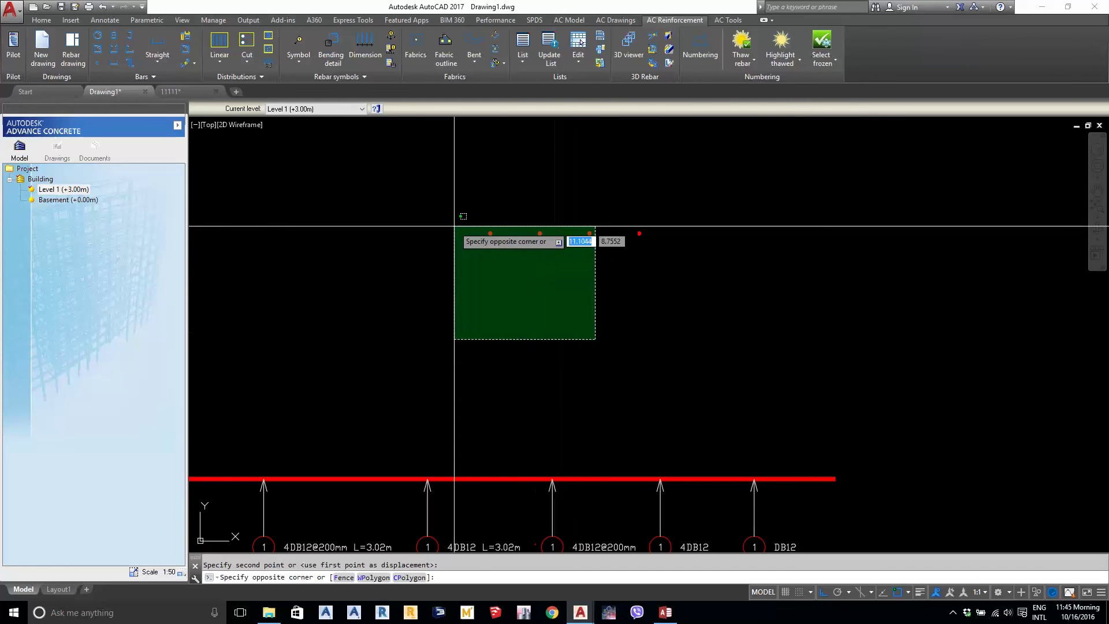
left_click(456, 228)
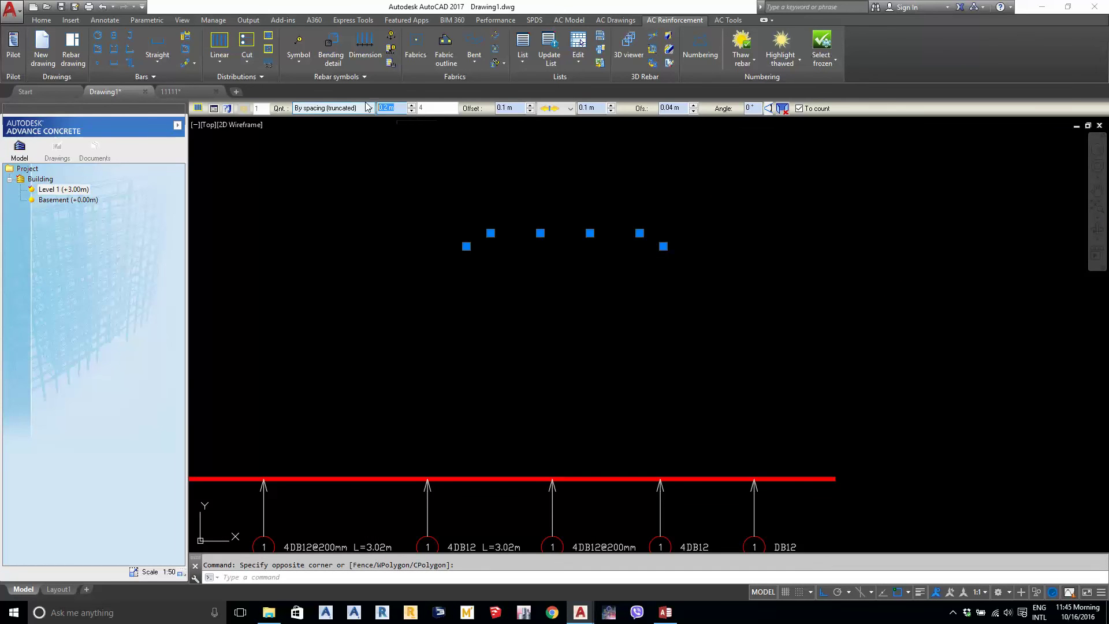
type("01")
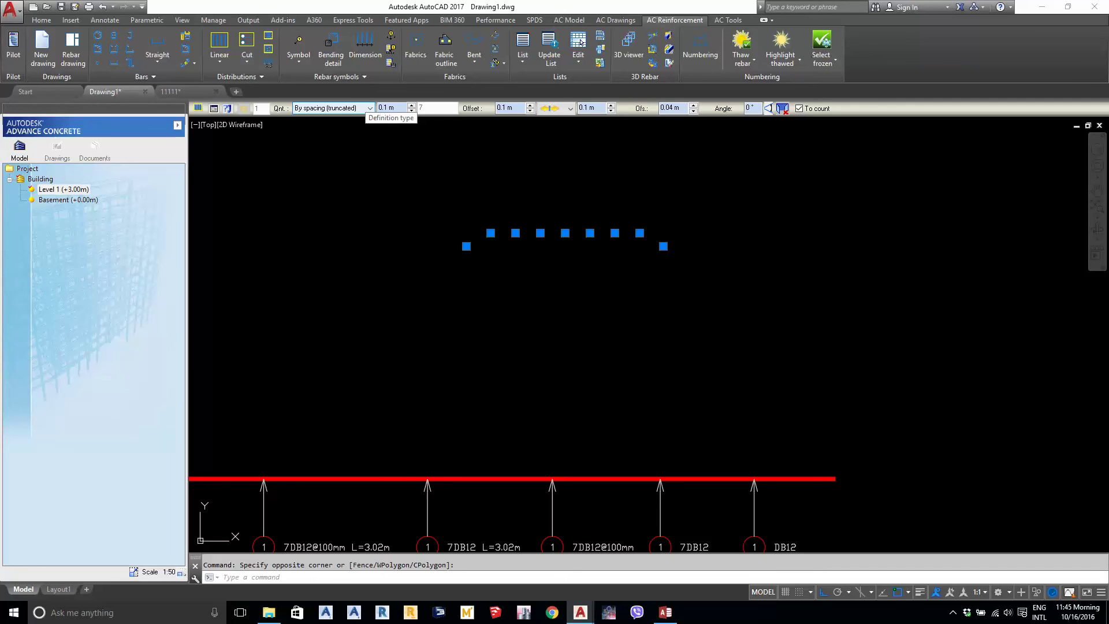
scroll(454, 397, "up", 4)
key("Escape")
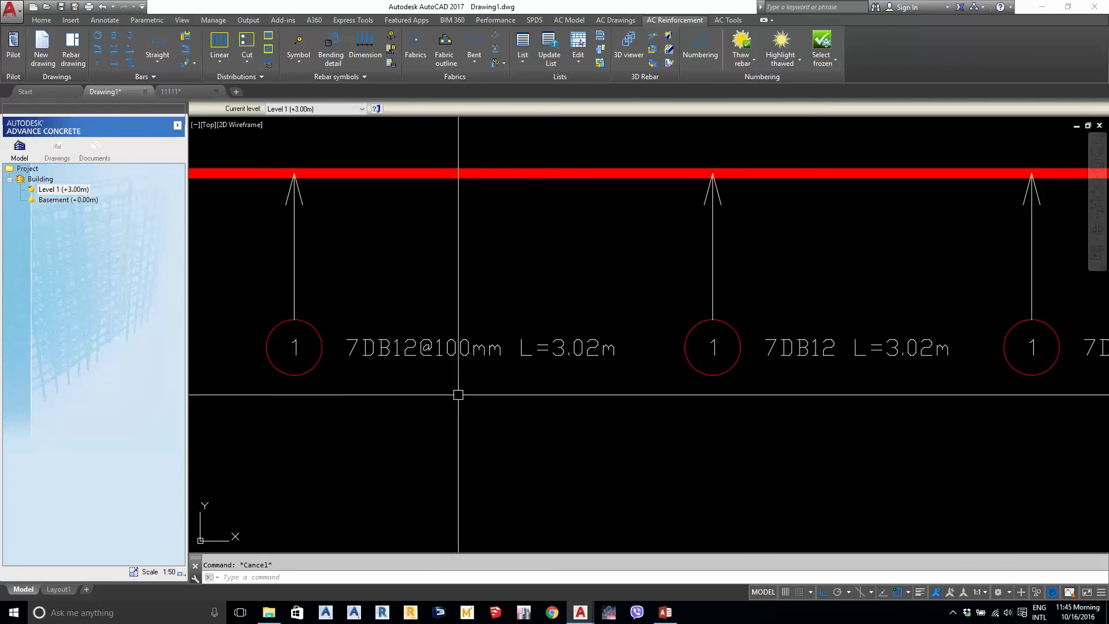
Move the rebar distribution nearer the bar
scroll(458, 395, "down", 2)
middle_click_drag(452, 388, 448, 397)
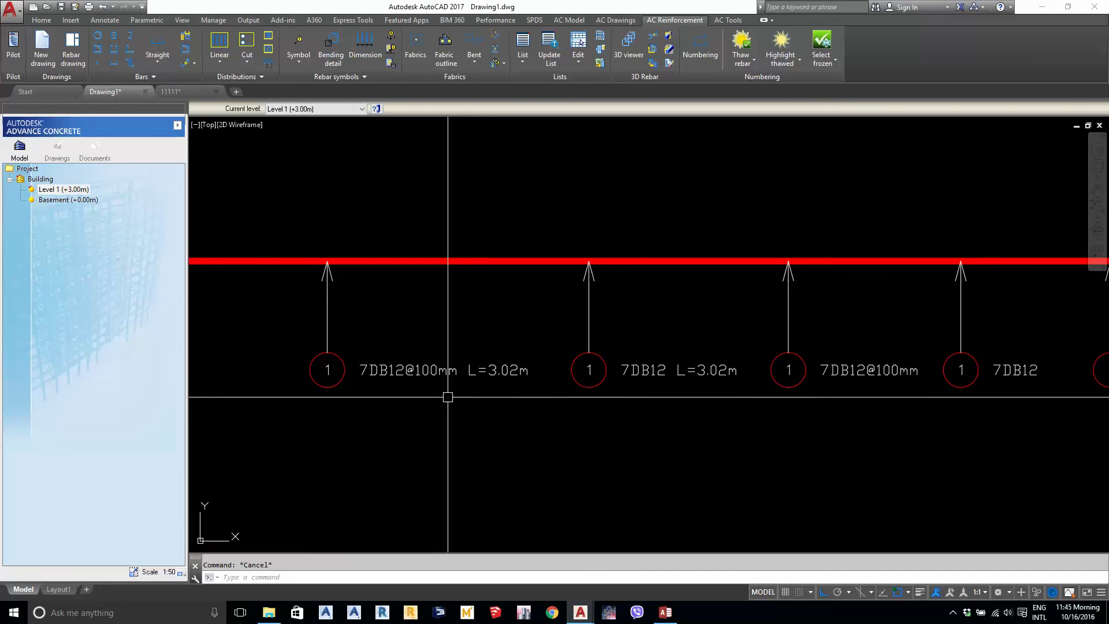
scroll(513, 426, "down", 2)
middle_click_drag(557, 416, 567, 445)
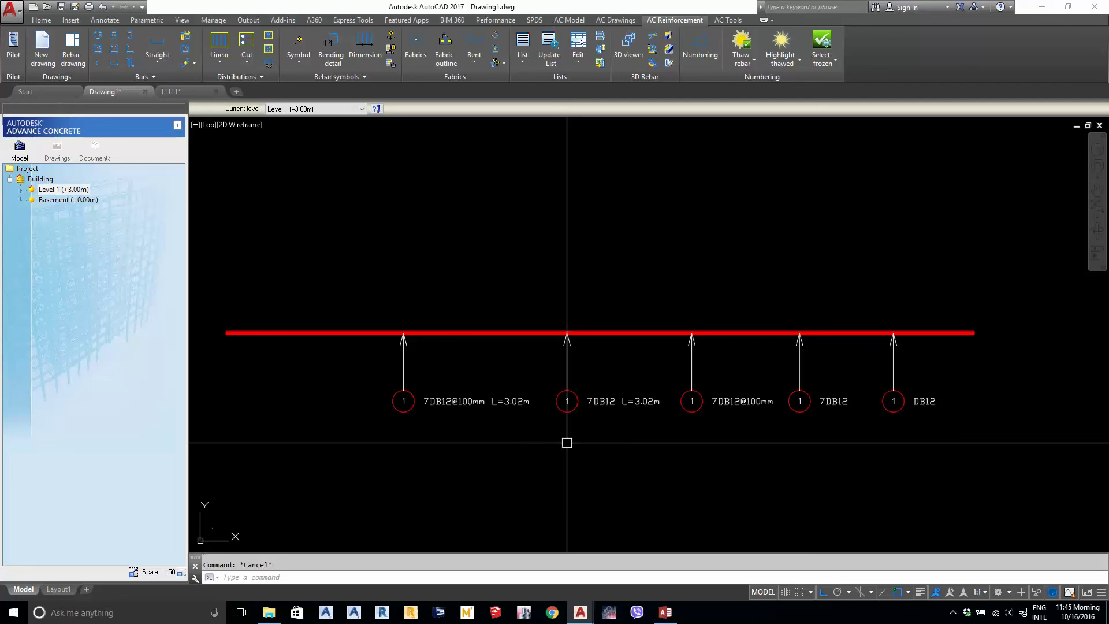
scroll(567, 443, "down", 3)
left_click(674, 329)
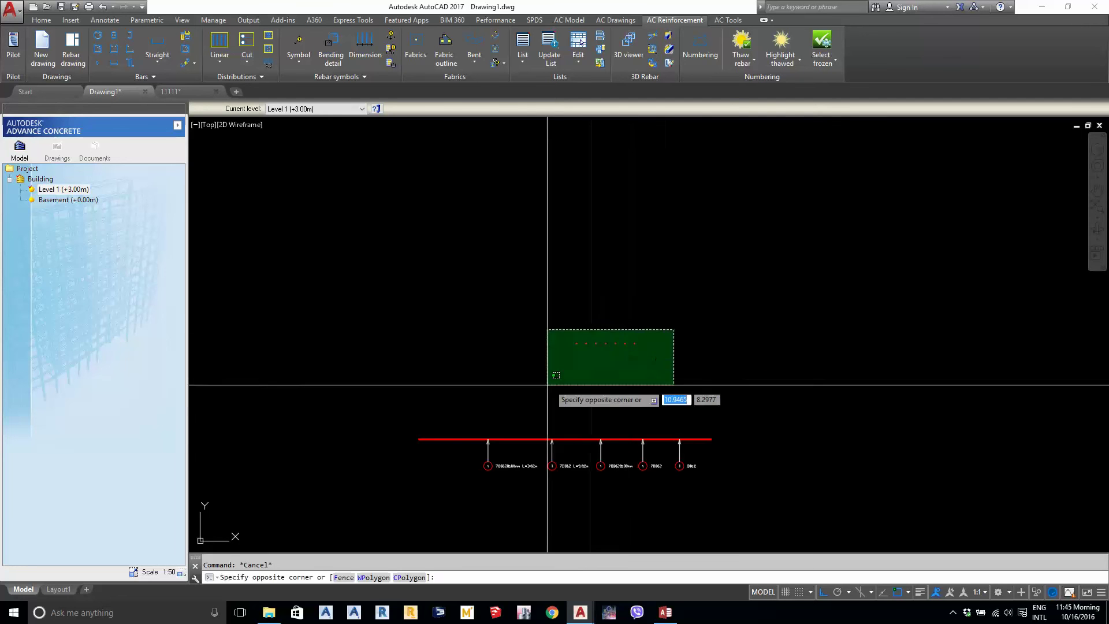
left_click(547, 384)
type("m")
key("Return")
left_click(660, 374)
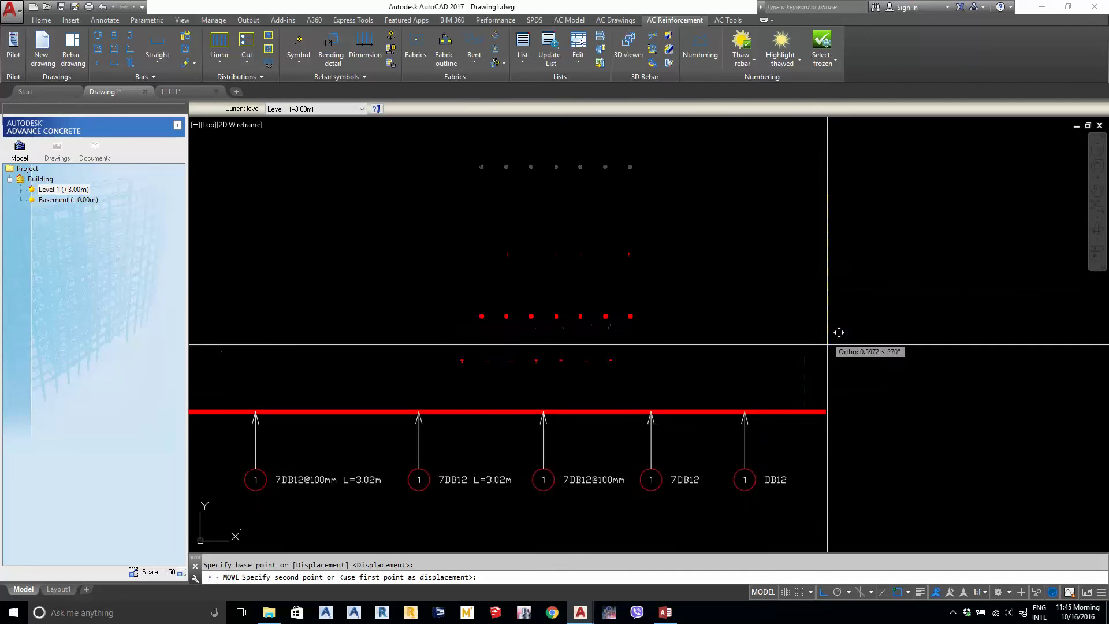
key("Escape")
left_click(657, 371)
Change the distribution spacing to 0.15 m
left_click(594, 315)
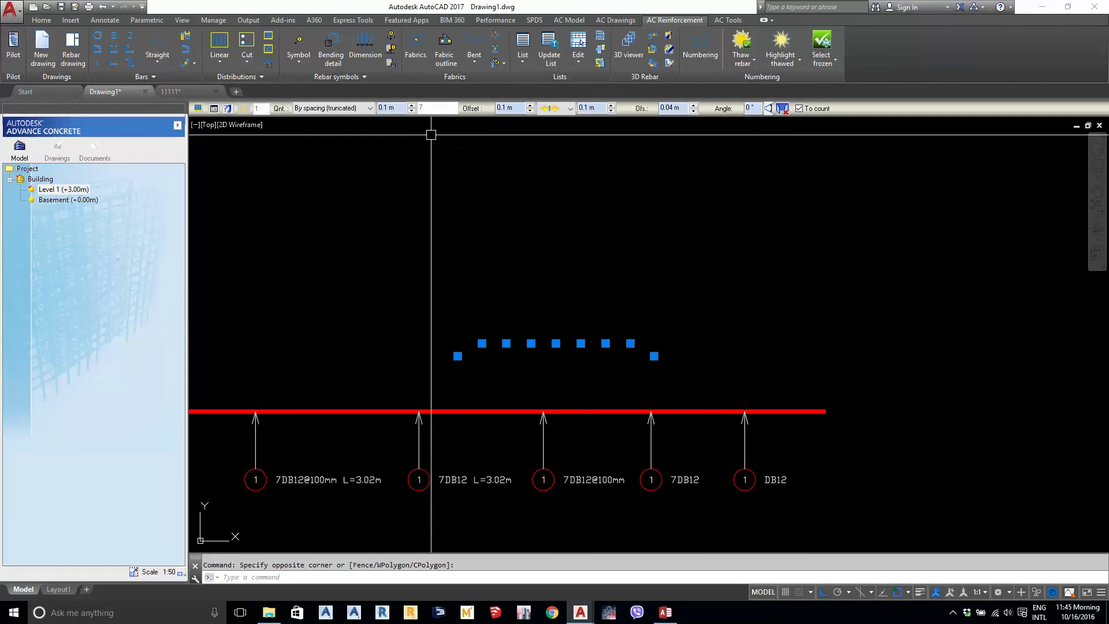
left_click(398, 107)
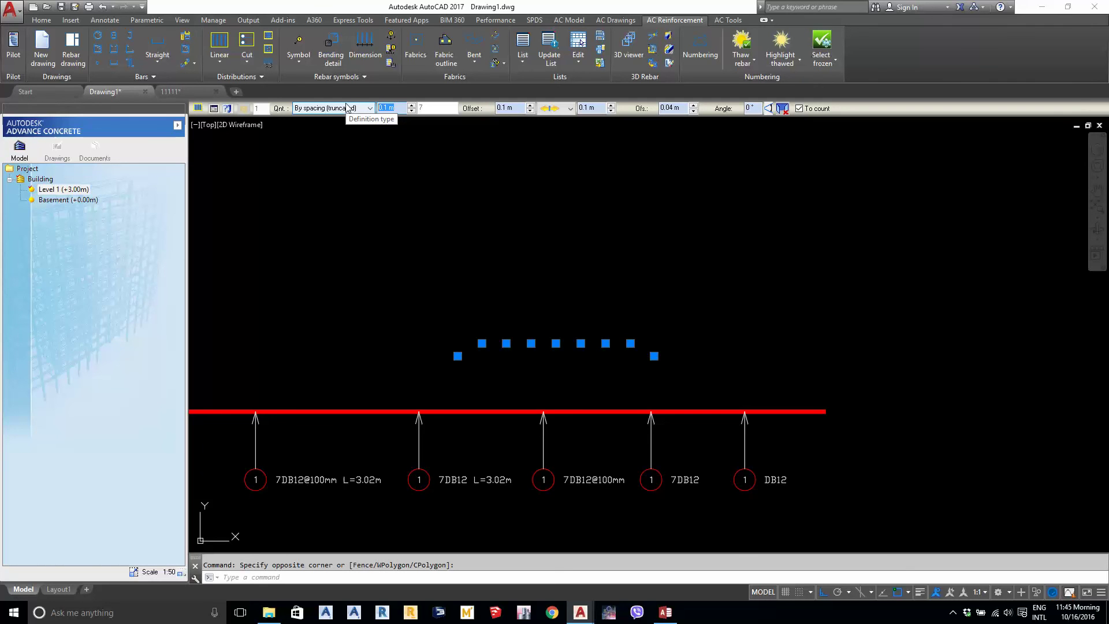
type("0.15")
key("Return")
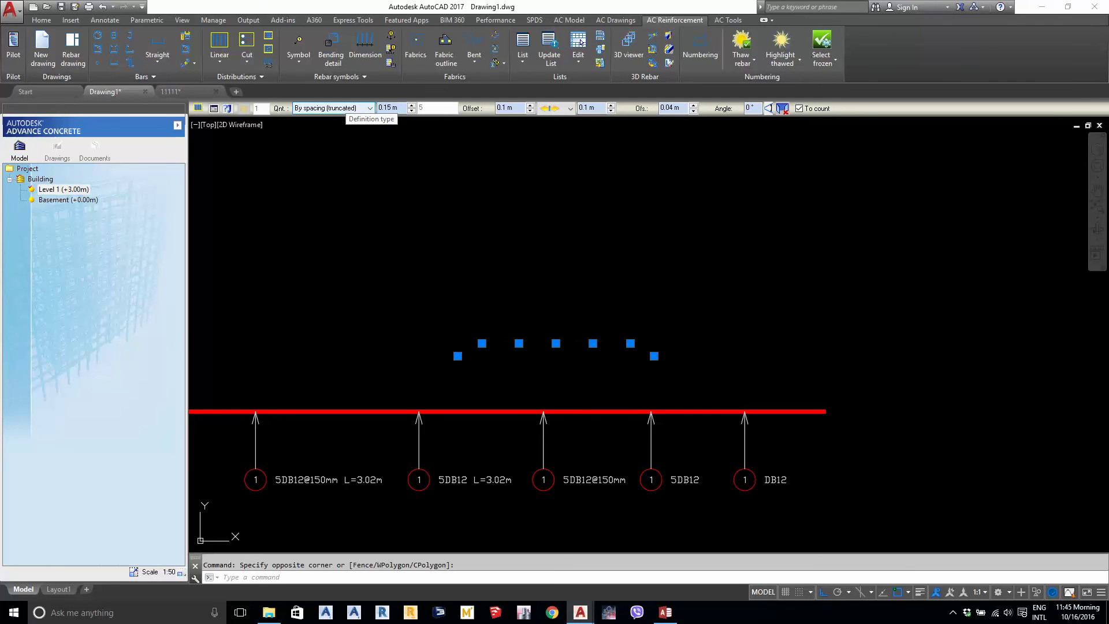